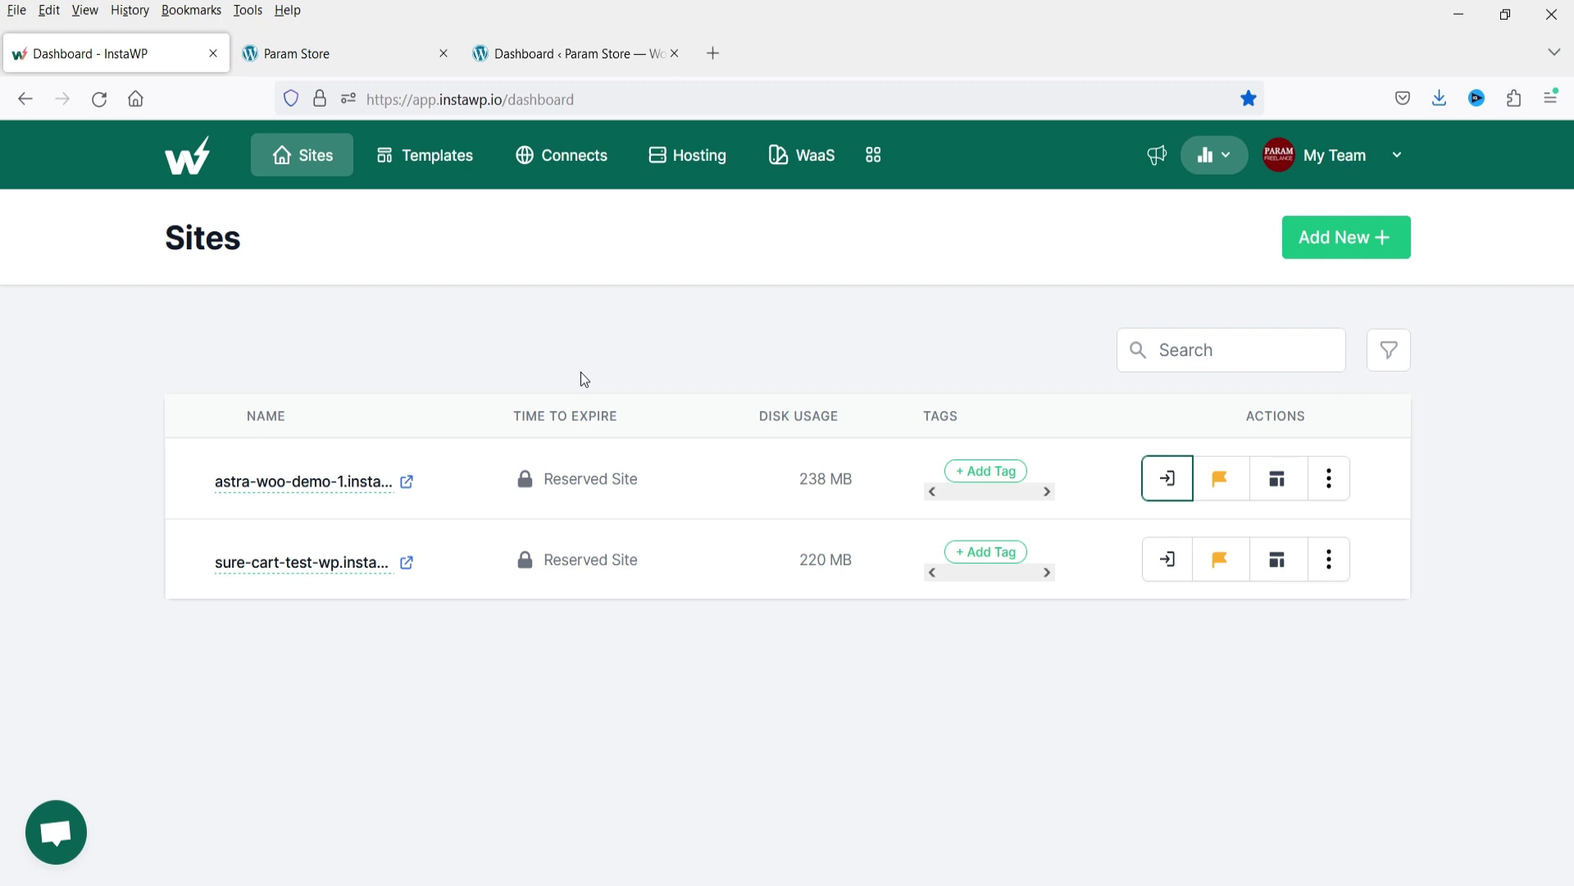
From the Param Store site, go to its WordPress Plugins > Add New page and focus the plugin search.
{"action": "left_click", "coordinate": [328, 56]}
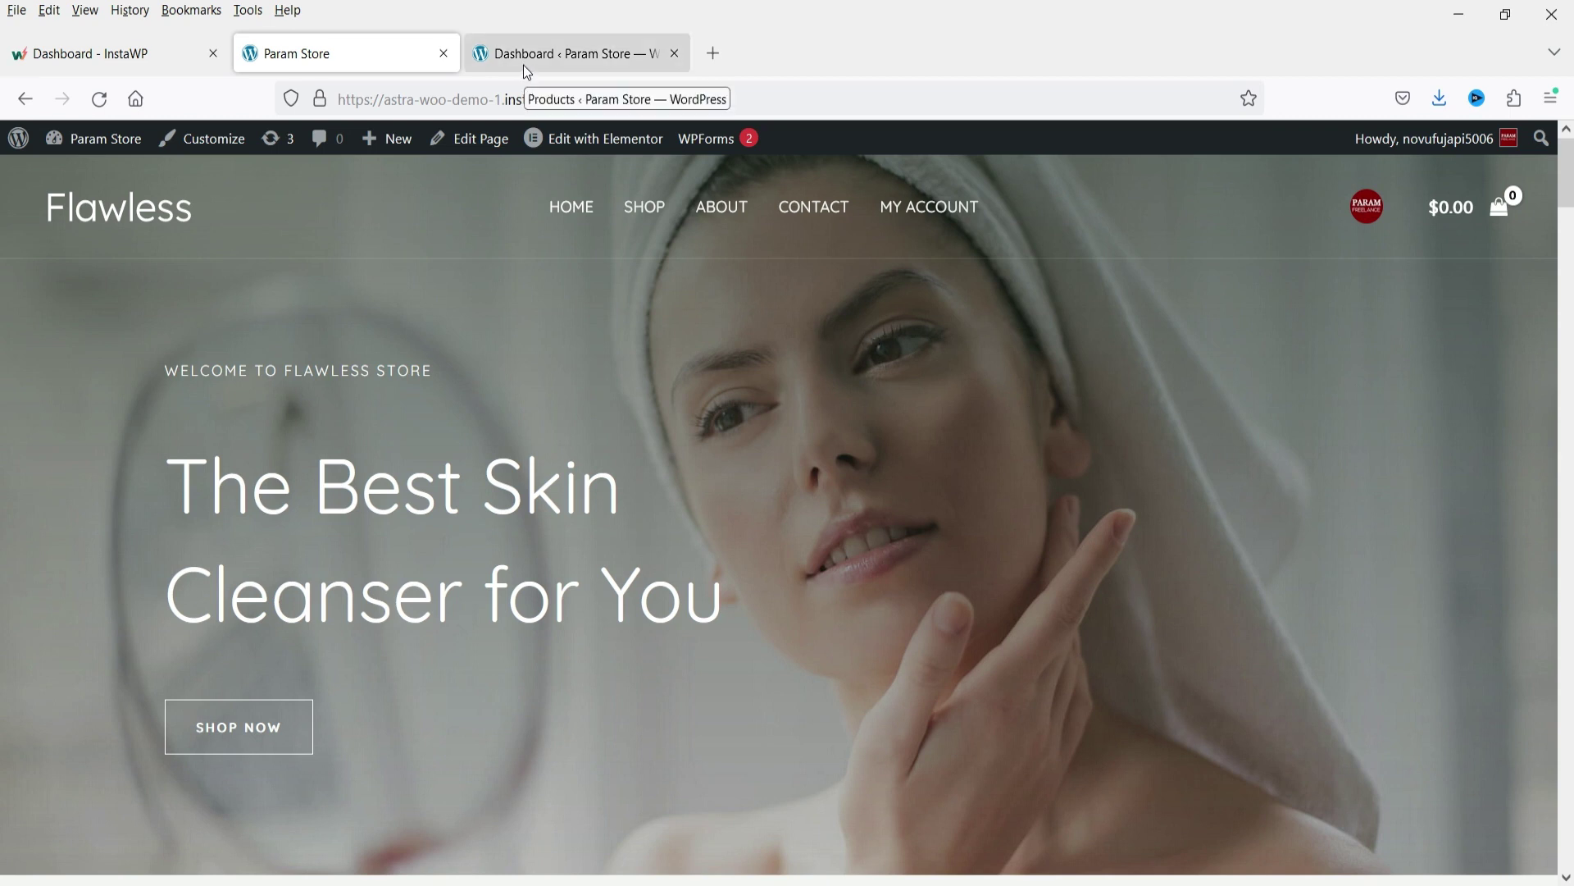
{"action": "left_click", "coordinate": [569, 55]}
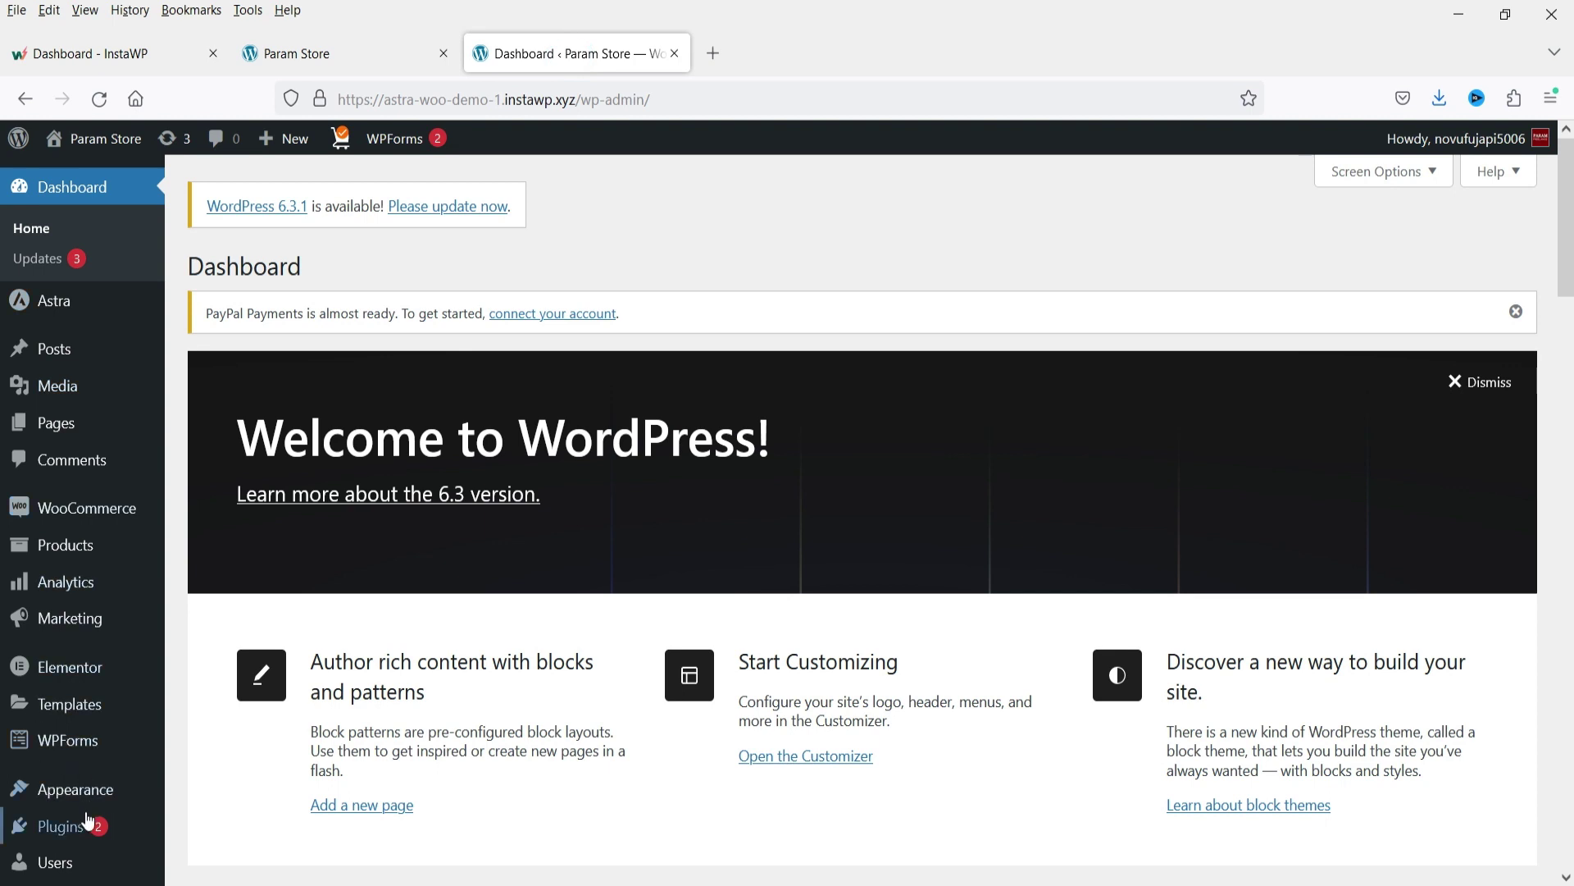
{"action": "mouse_move", "coordinate": [61, 826]}
{"action": "left_click", "coordinate": [216, 793]}
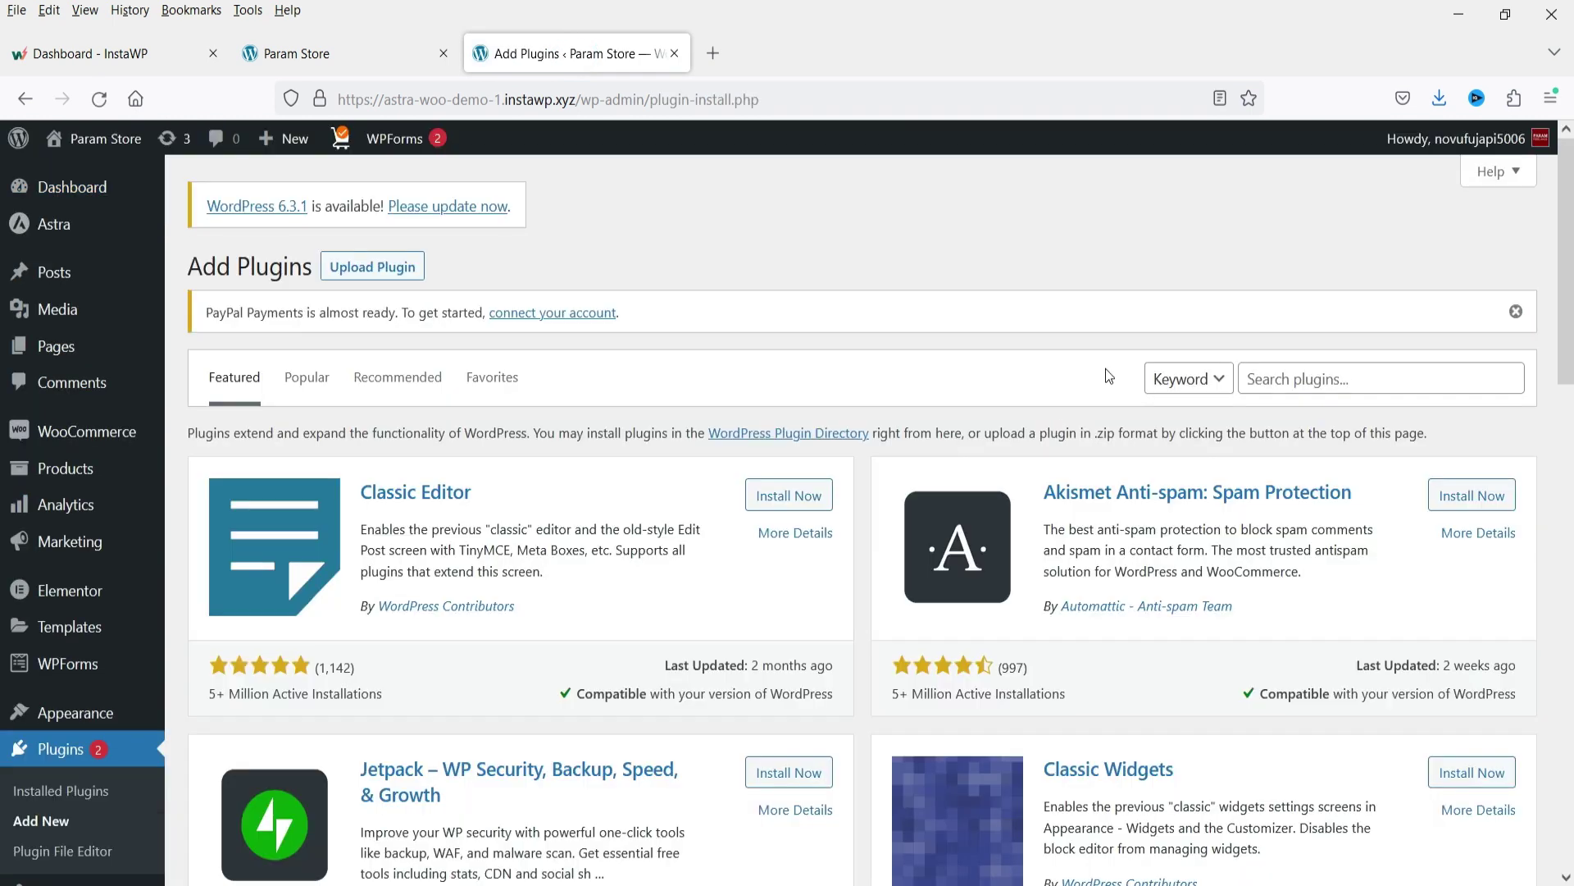
{"action": "left_click", "coordinate": [1347, 383]}
Search 'woocommerce deposits', then install and activate the Bayna deposits plugin and open its settings.
{"action": "type", "text": "woocommere"}
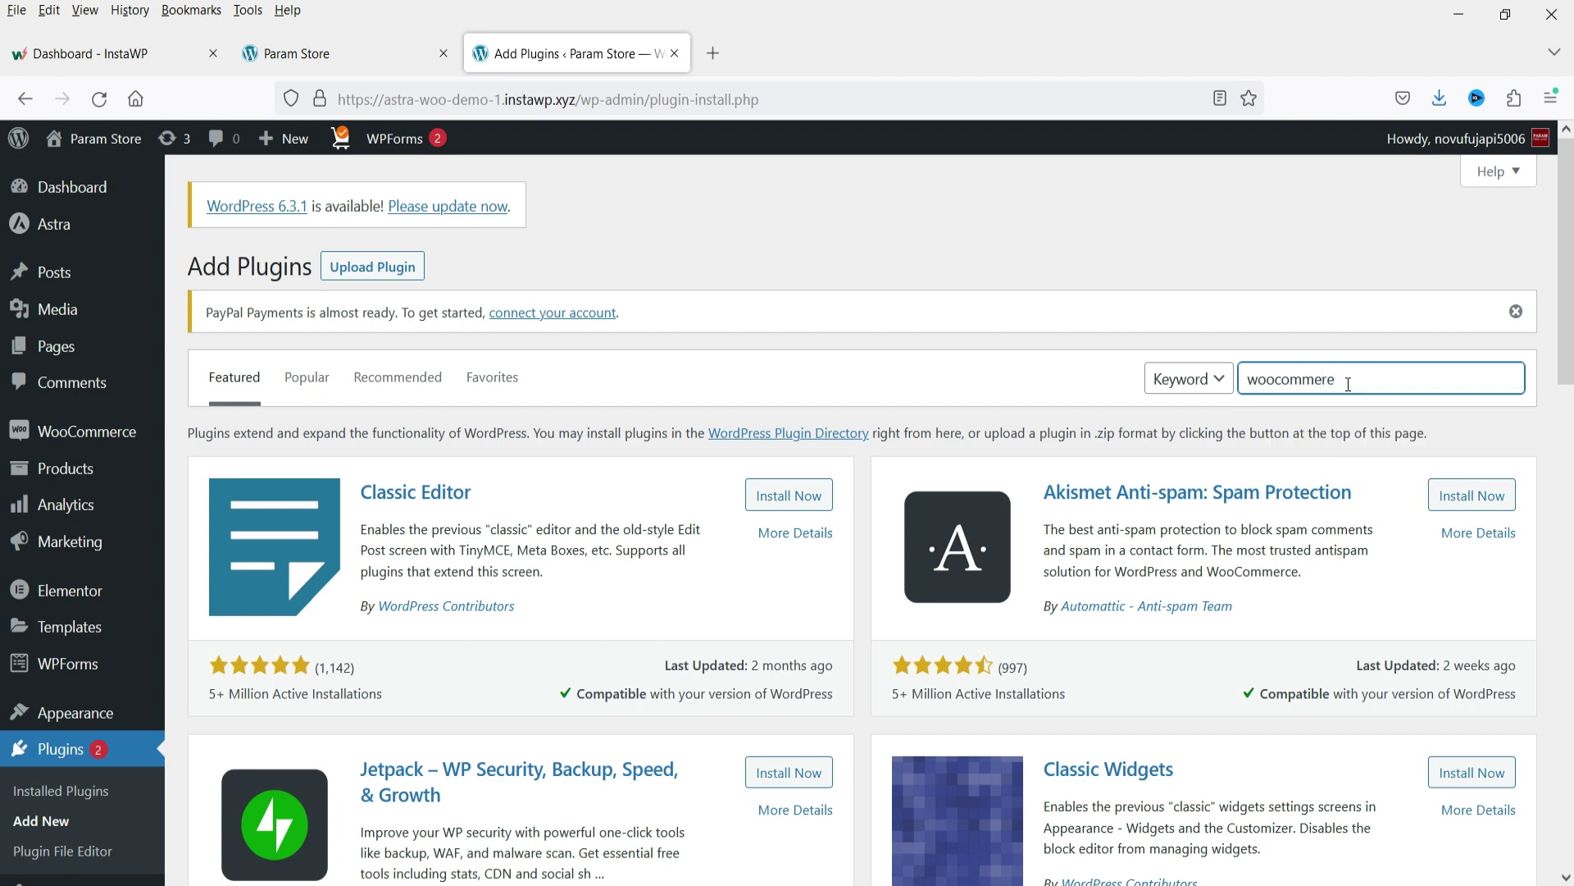
{"action": "key", "text": "BackSpace"}
{"action": "type", "text": "ce deposits"}
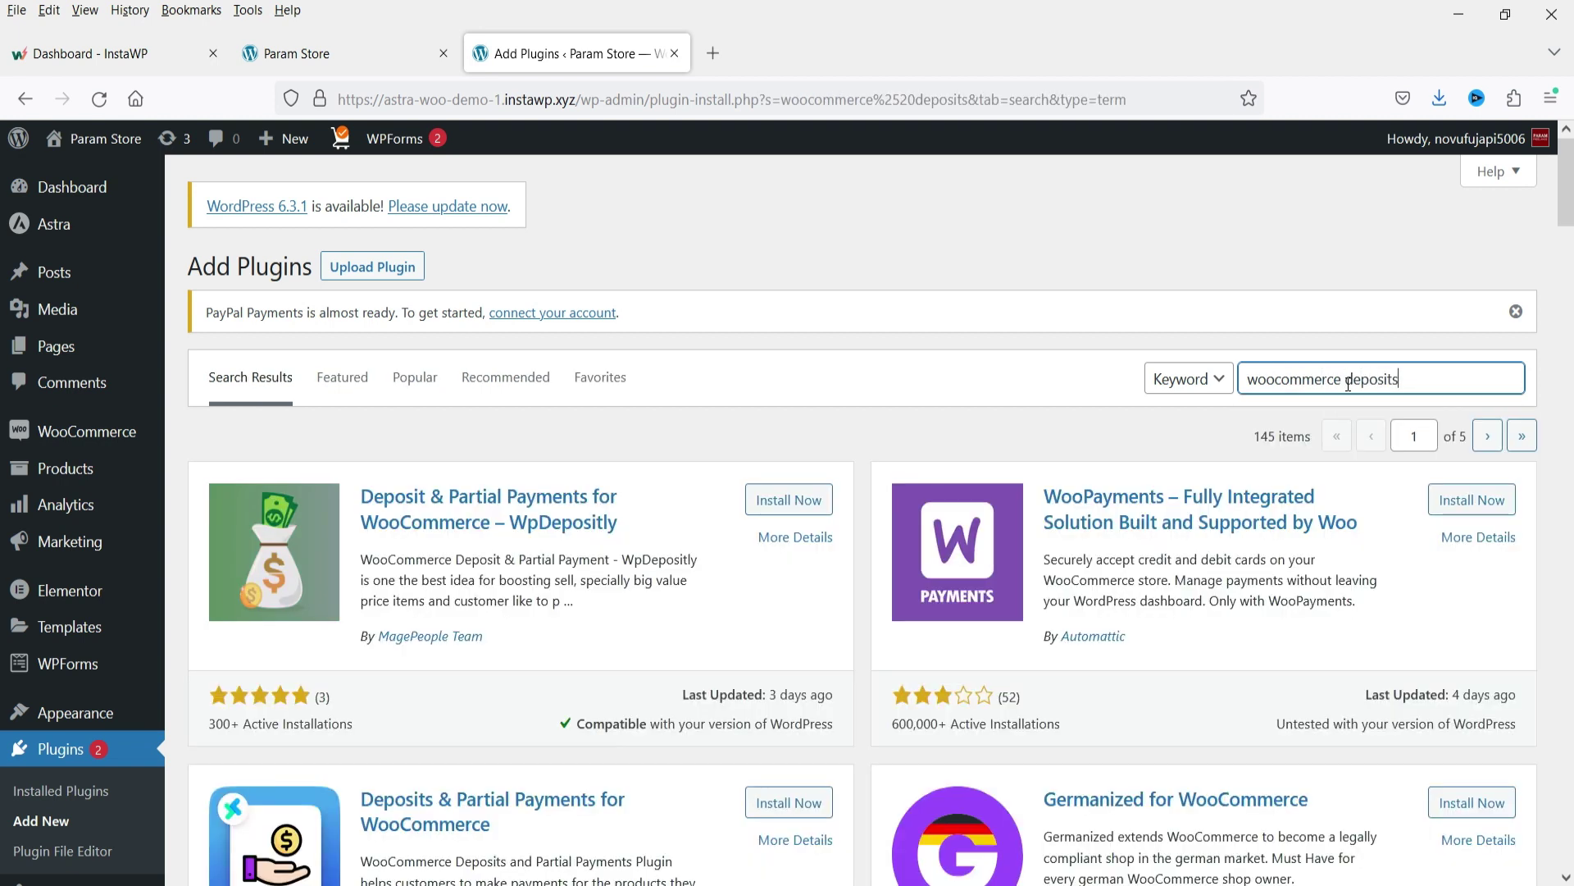
{"action": "scroll", "coordinate": [1083, 525], "scroll_direction": "down", "scroll_amount": 3}
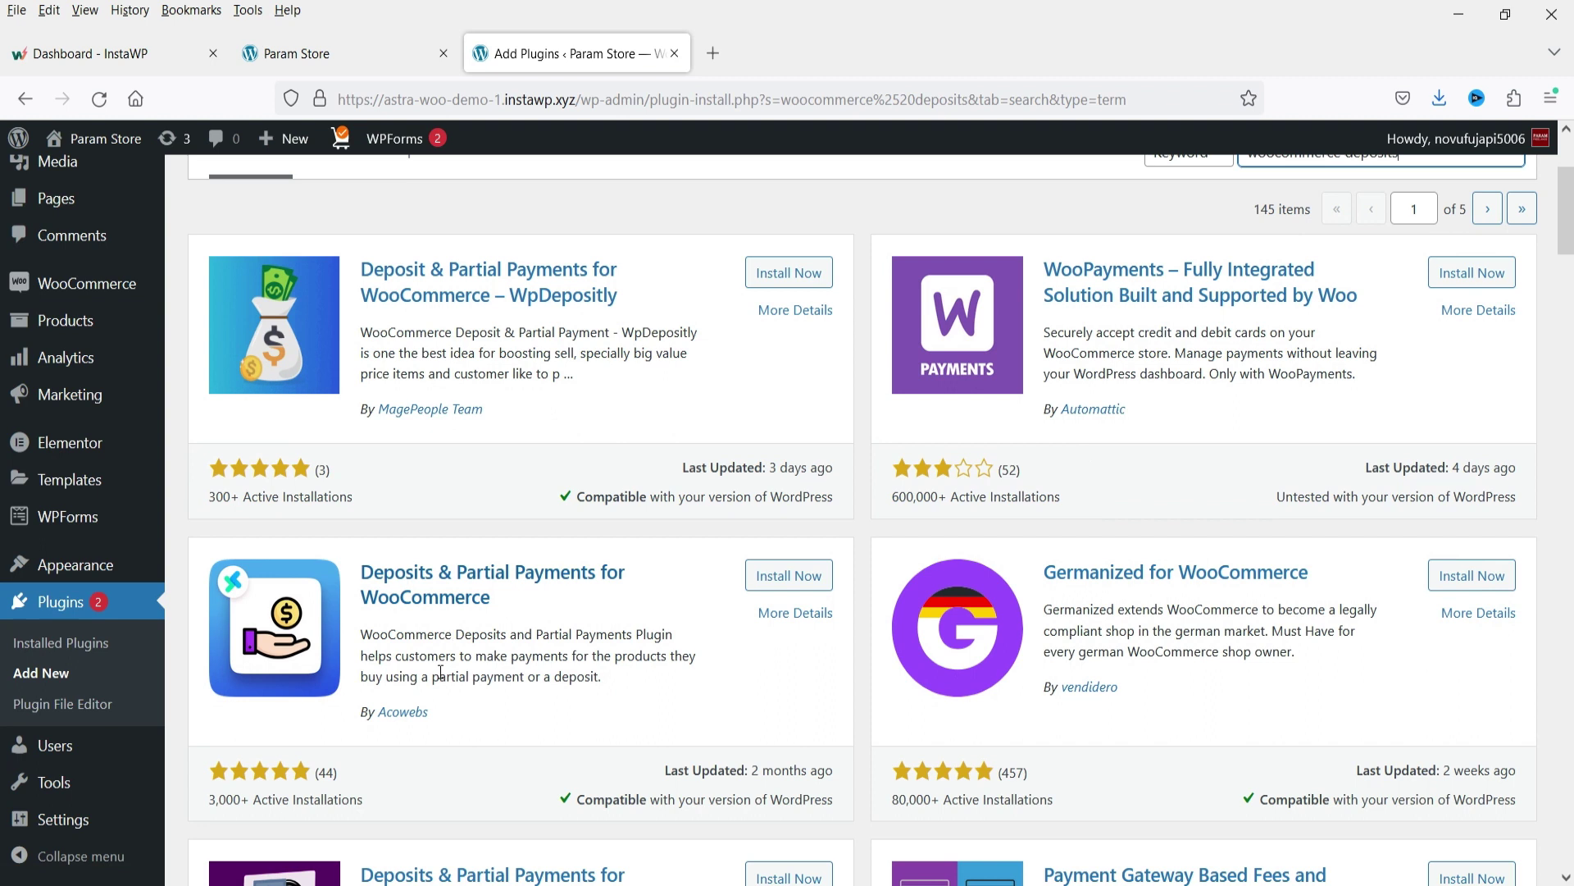
{"action": "scroll", "coordinate": [820, 533], "scroll_direction": "down", "scroll_amount": 3}
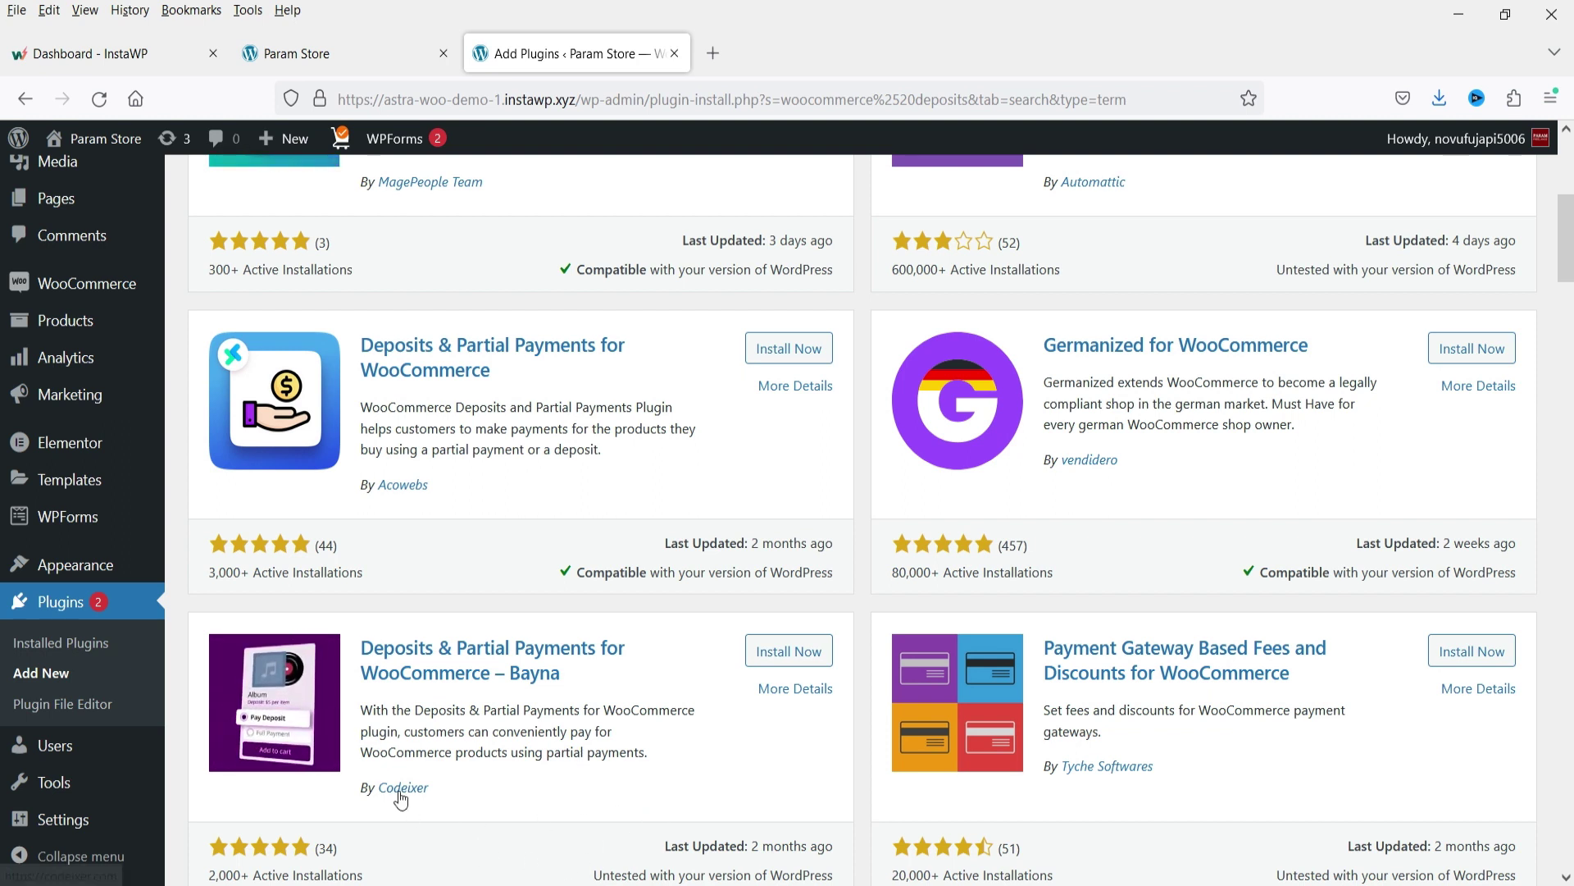
{"action": "left_click", "coordinate": [791, 653]}
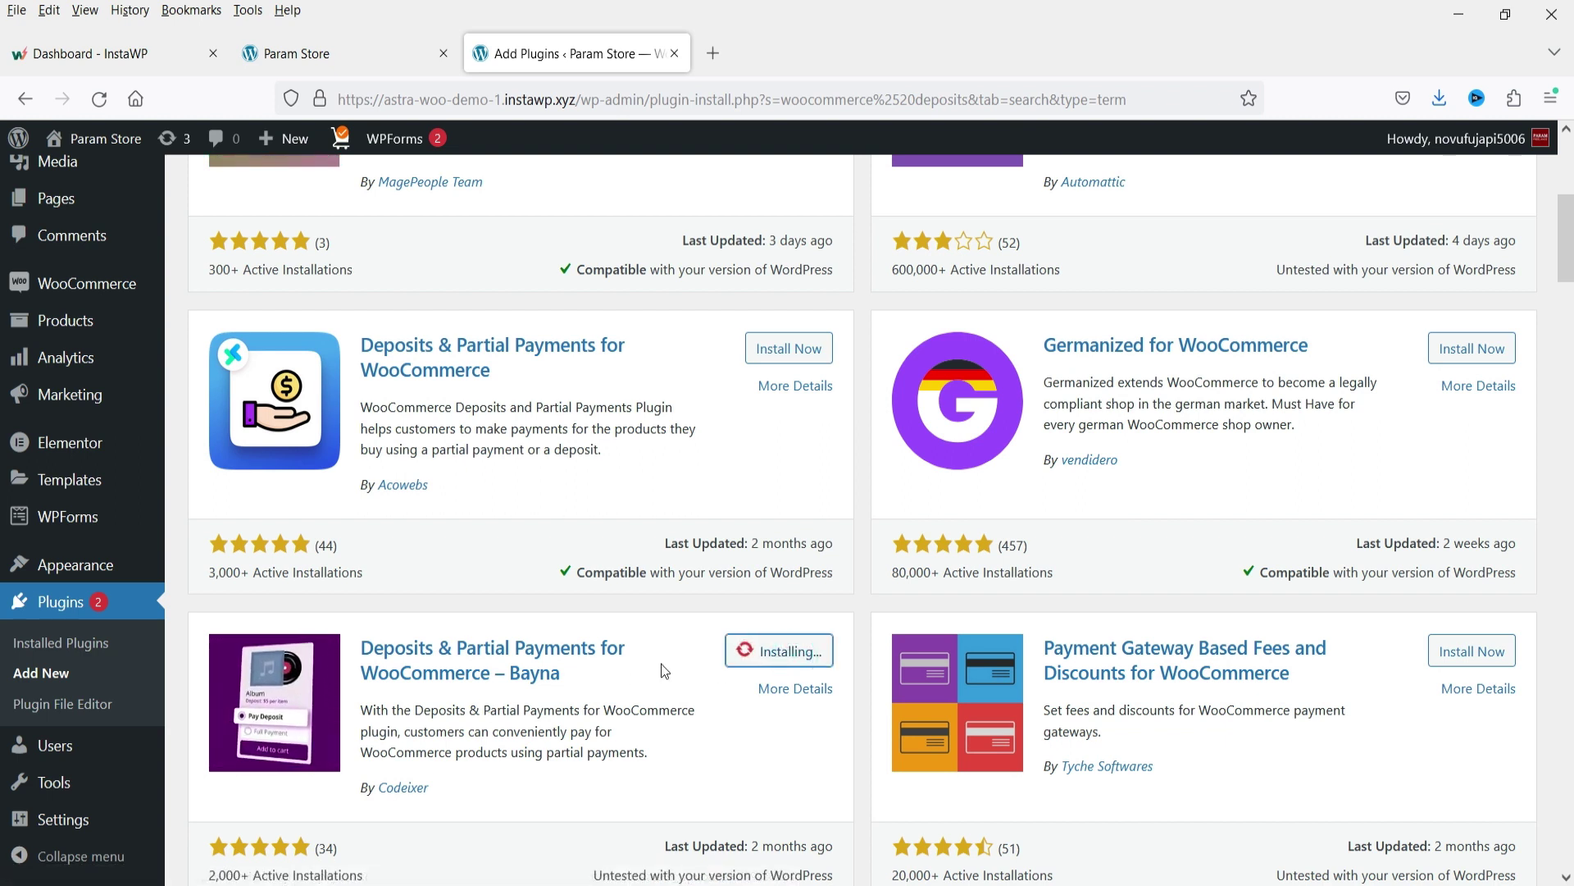
{"action": "left_click", "coordinate": [797, 650]}
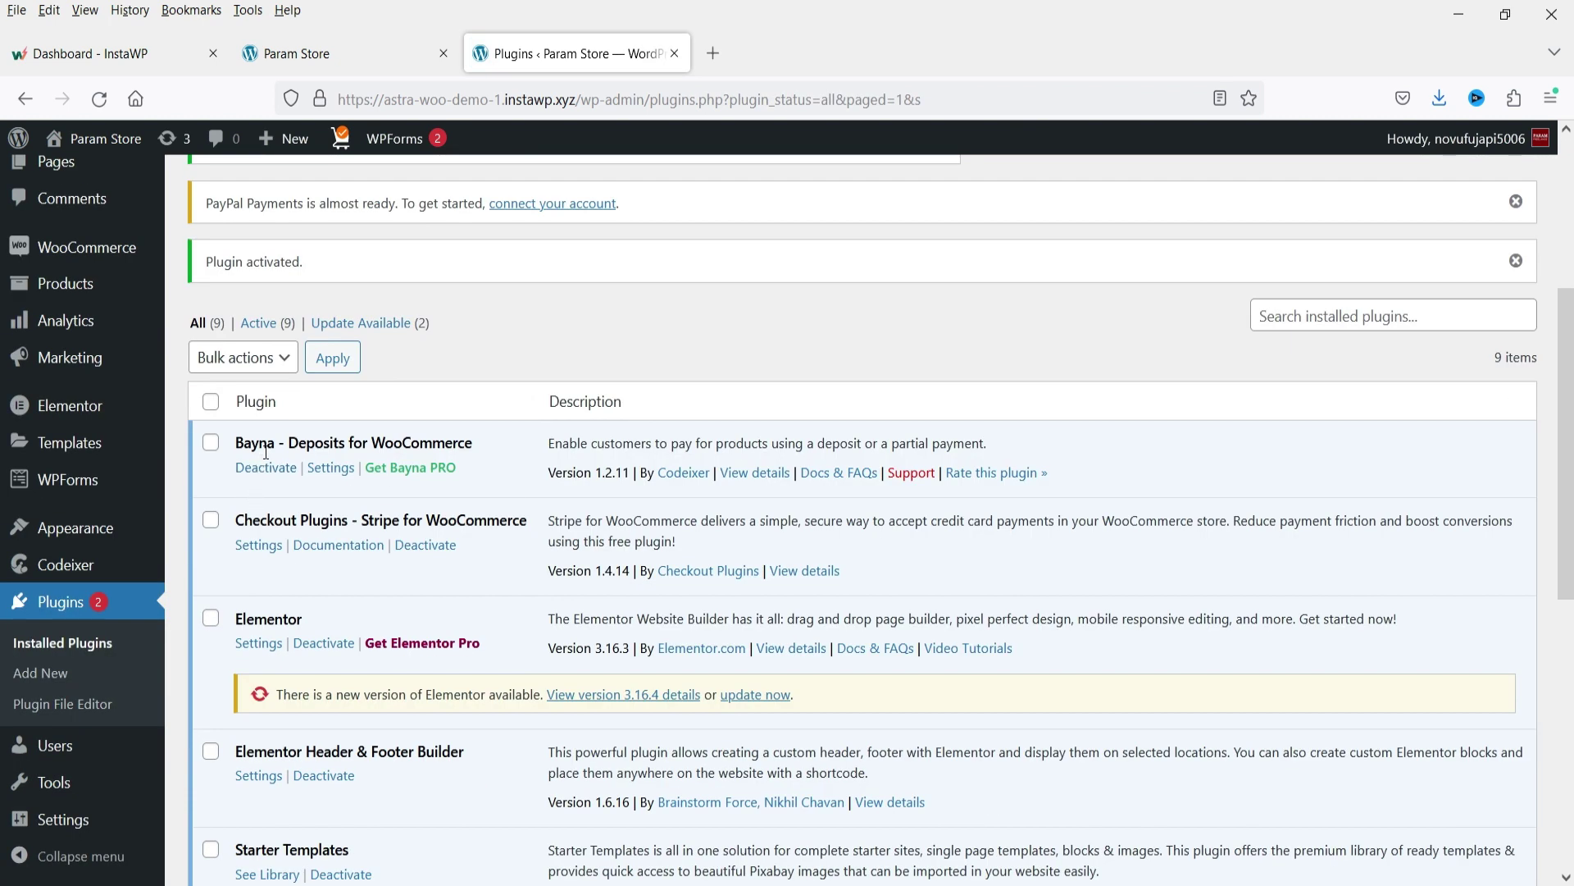
{"action": "left_click", "coordinate": [350, 471]}
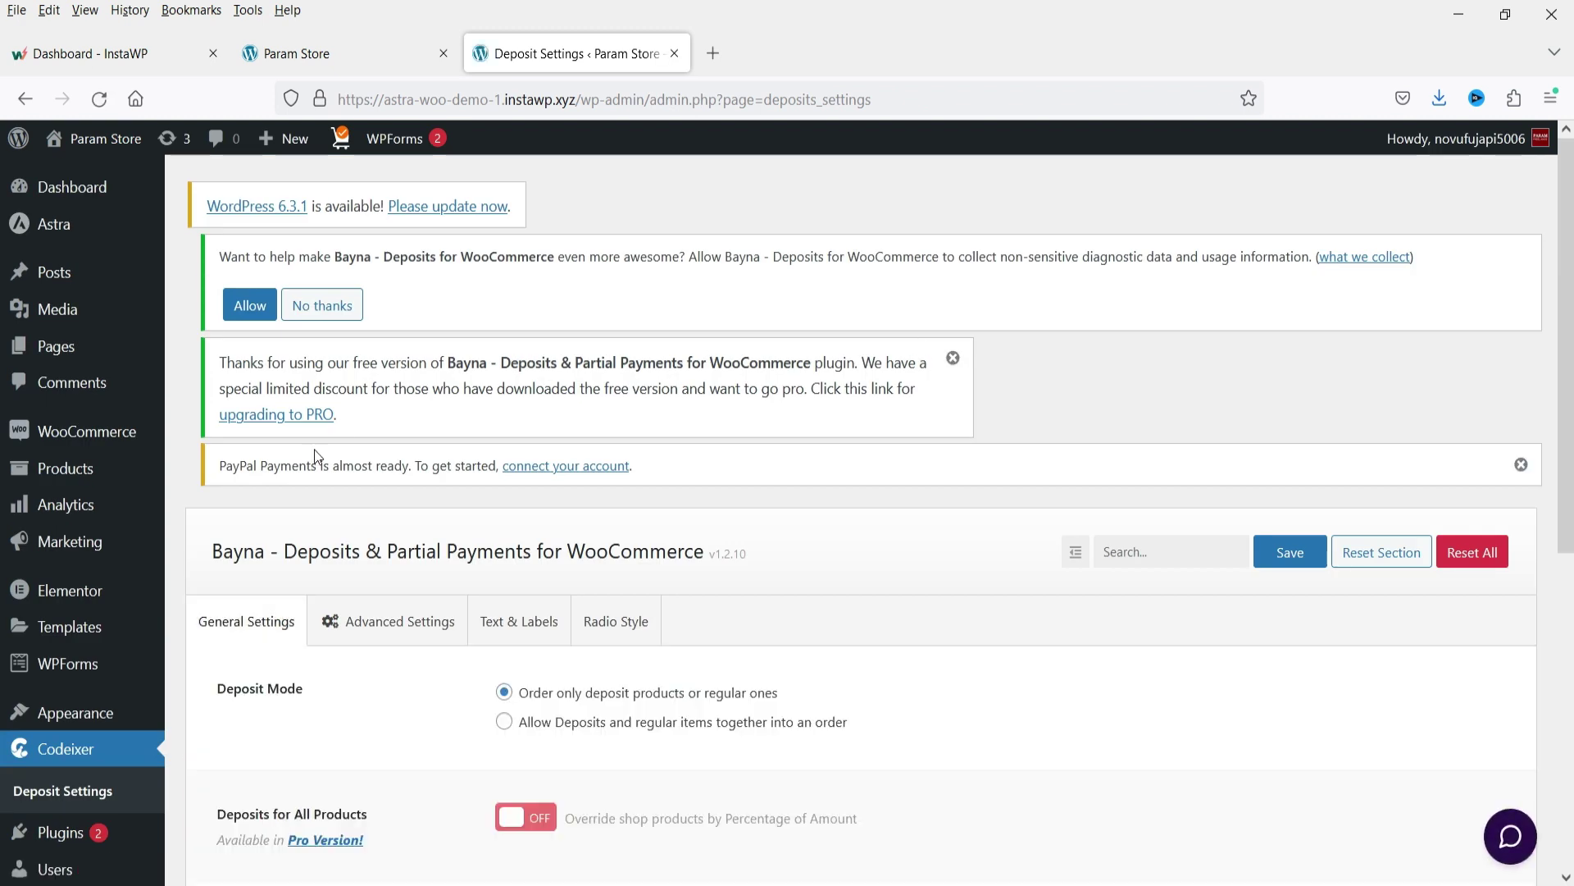
Scroll through Bayna's General Settings to review Deposit Paid Status and the payment method options.
{"action": "scroll", "coordinate": [316, 450], "scroll_direction": "down", "scroll_amount": 3}
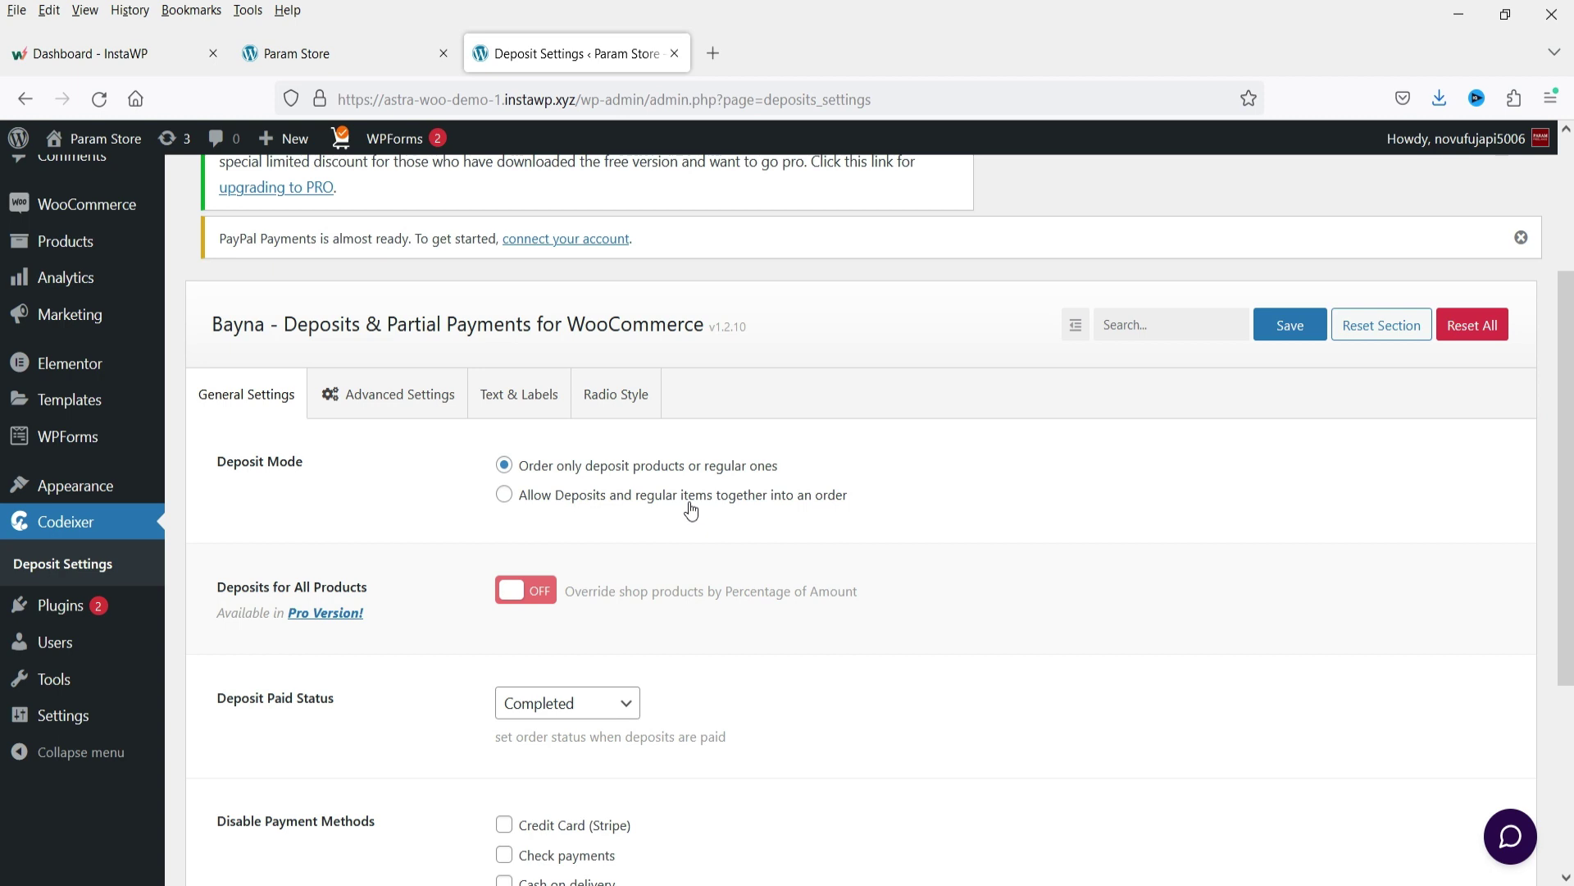
{"action": "scroll", "coordinate": [691, 510], "scroll_direction": "down", "scroll_amount": 3}
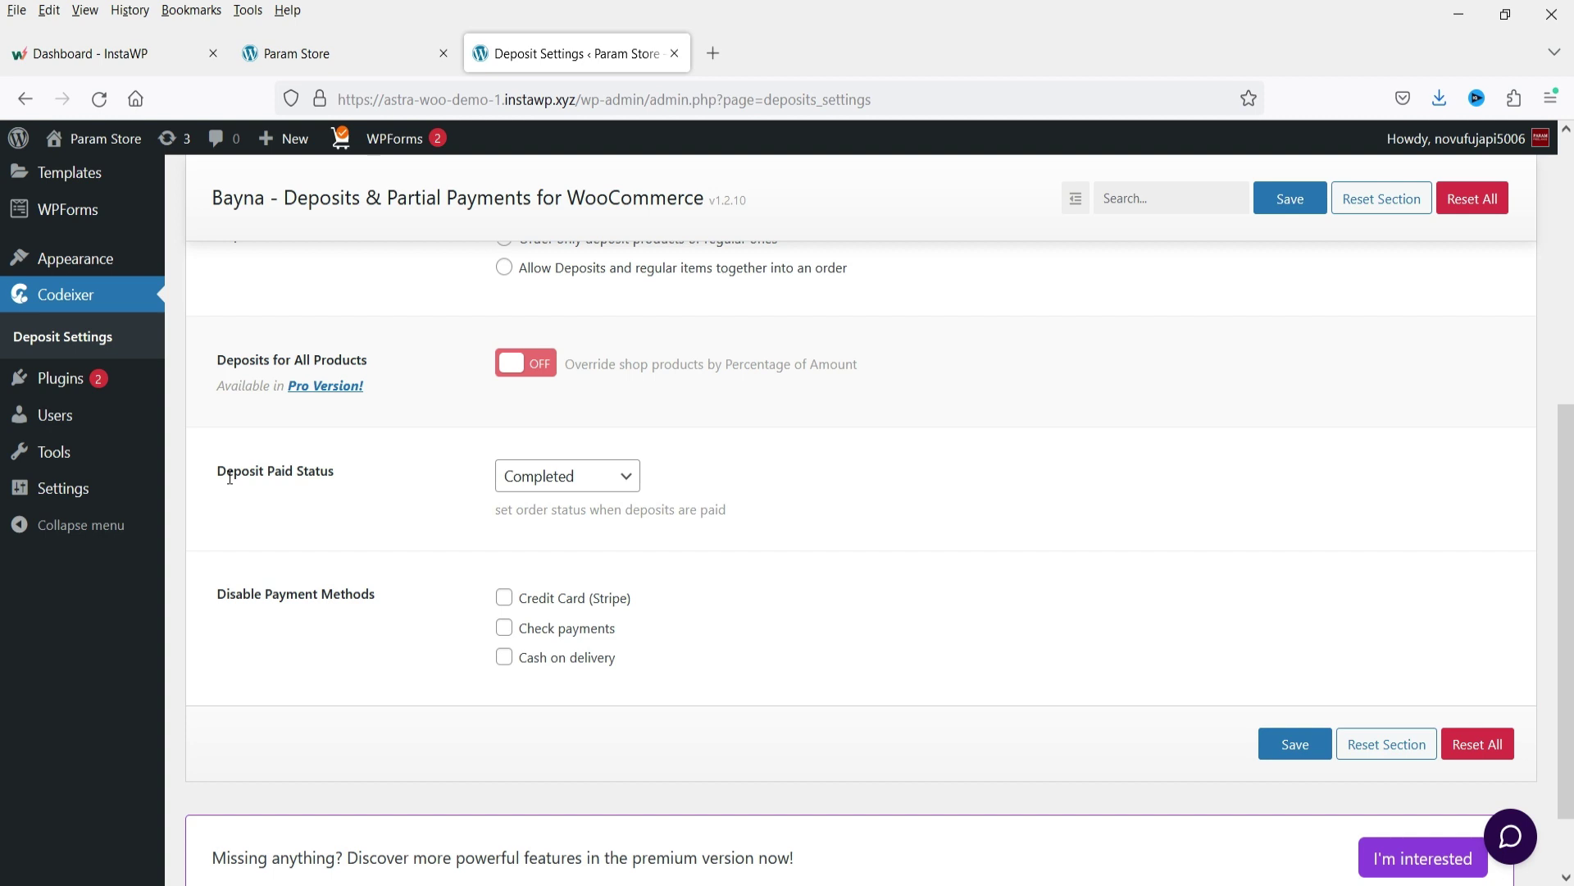
Keep Deposit Paid Status on Completed after briefly trying On hold.
{"action": "left_click", "coordinate": [626, 475]}
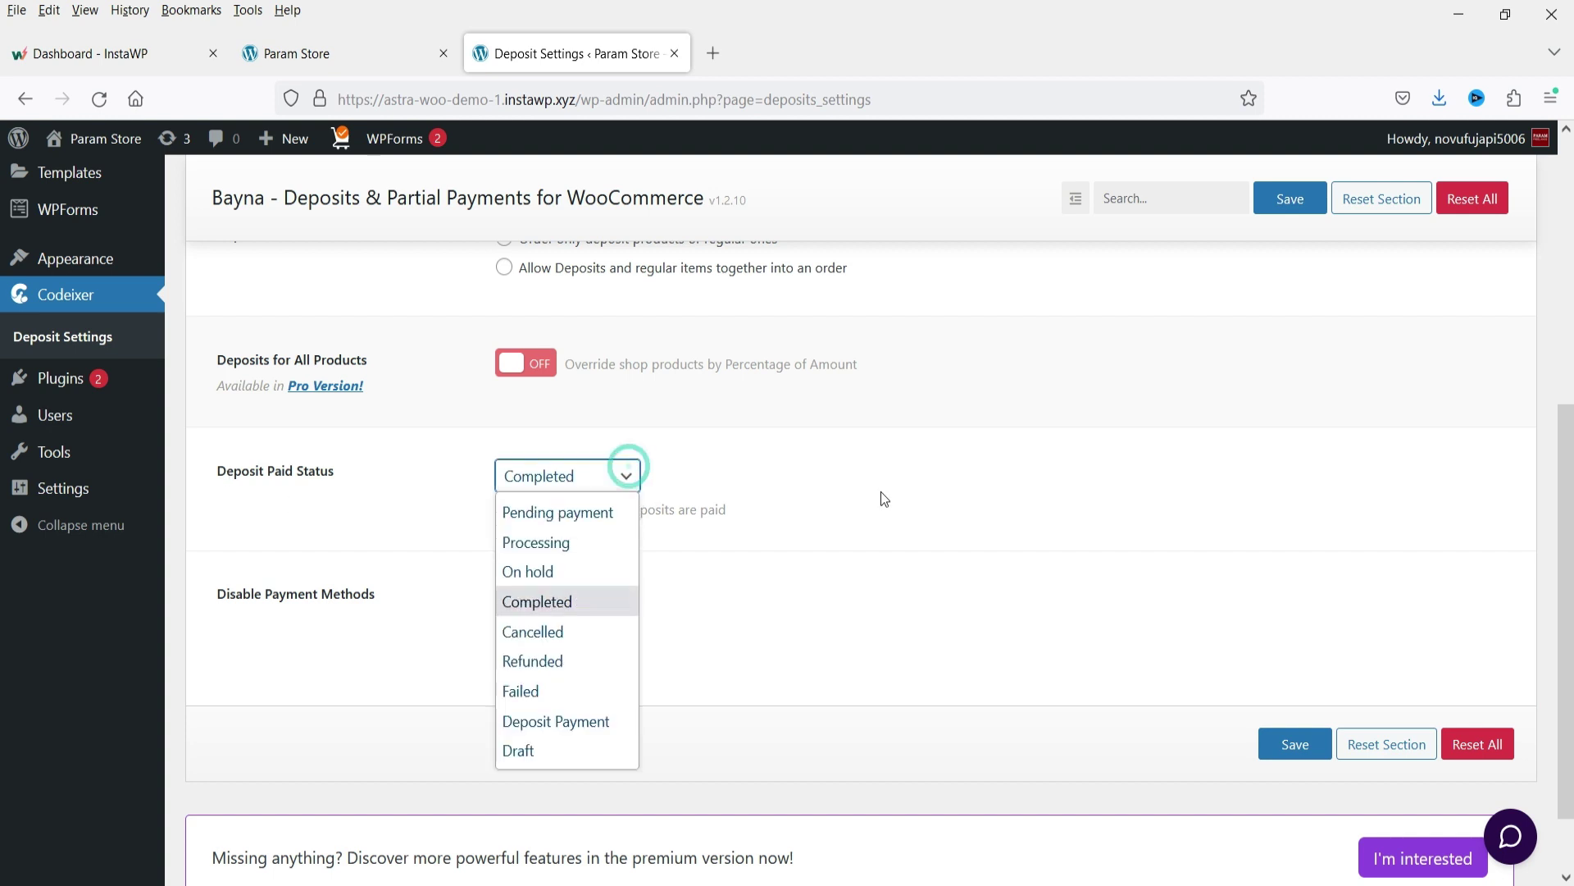
{"action": "left_click", "coordinate": [568, 583]}
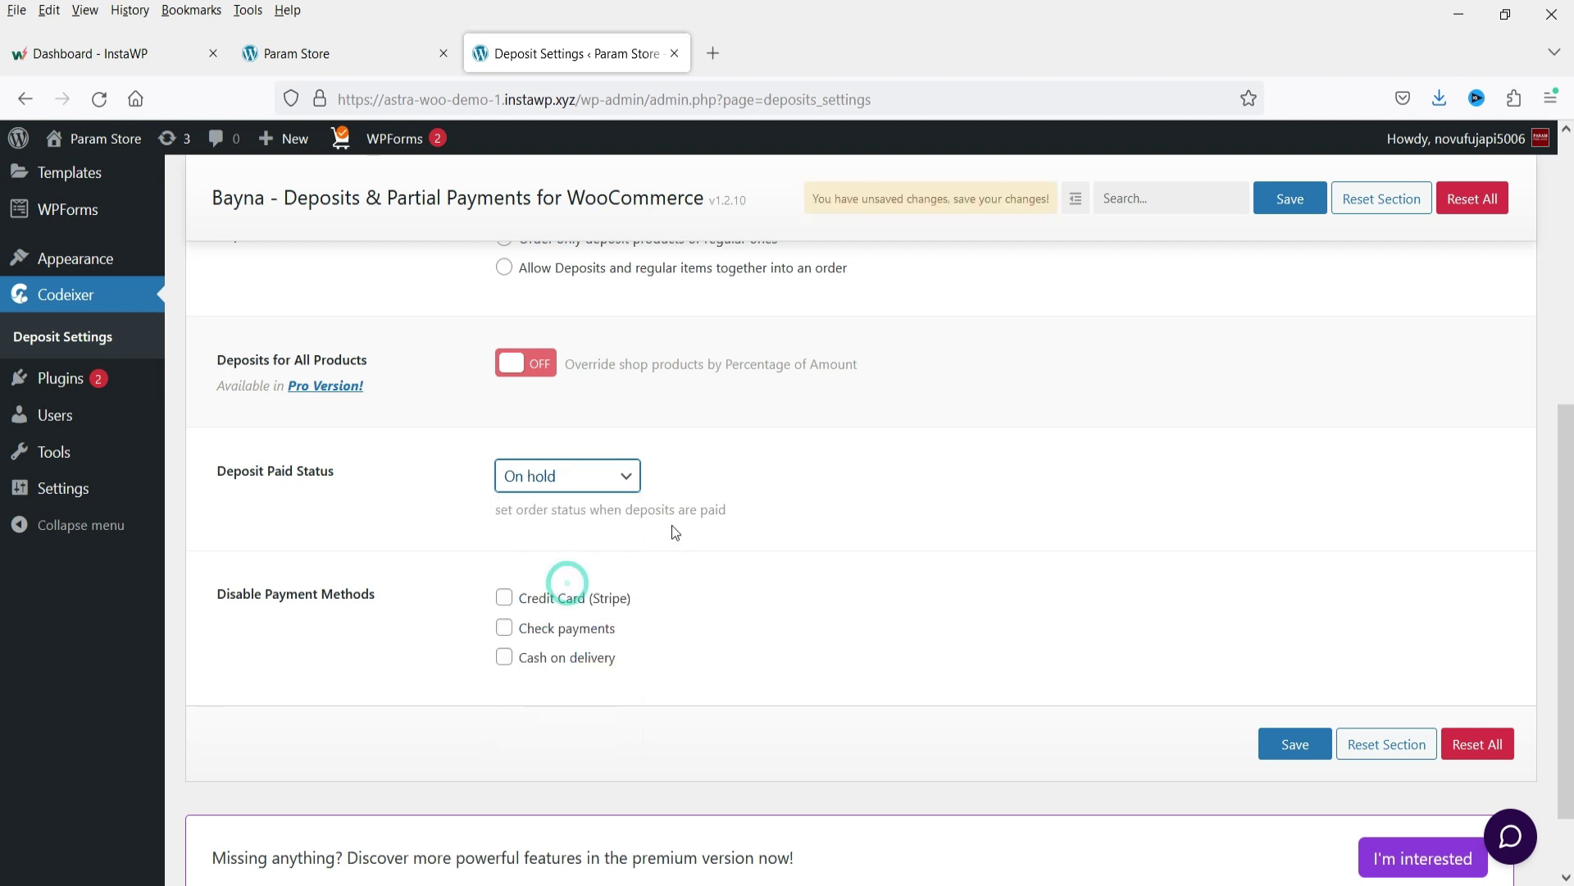
{"action": "left_click", "coordinate": [626, 481]}
{"action": "left_click", "coordinate": [574, 572]}
{"action": "left_click", "coordinate": [573, 601]}
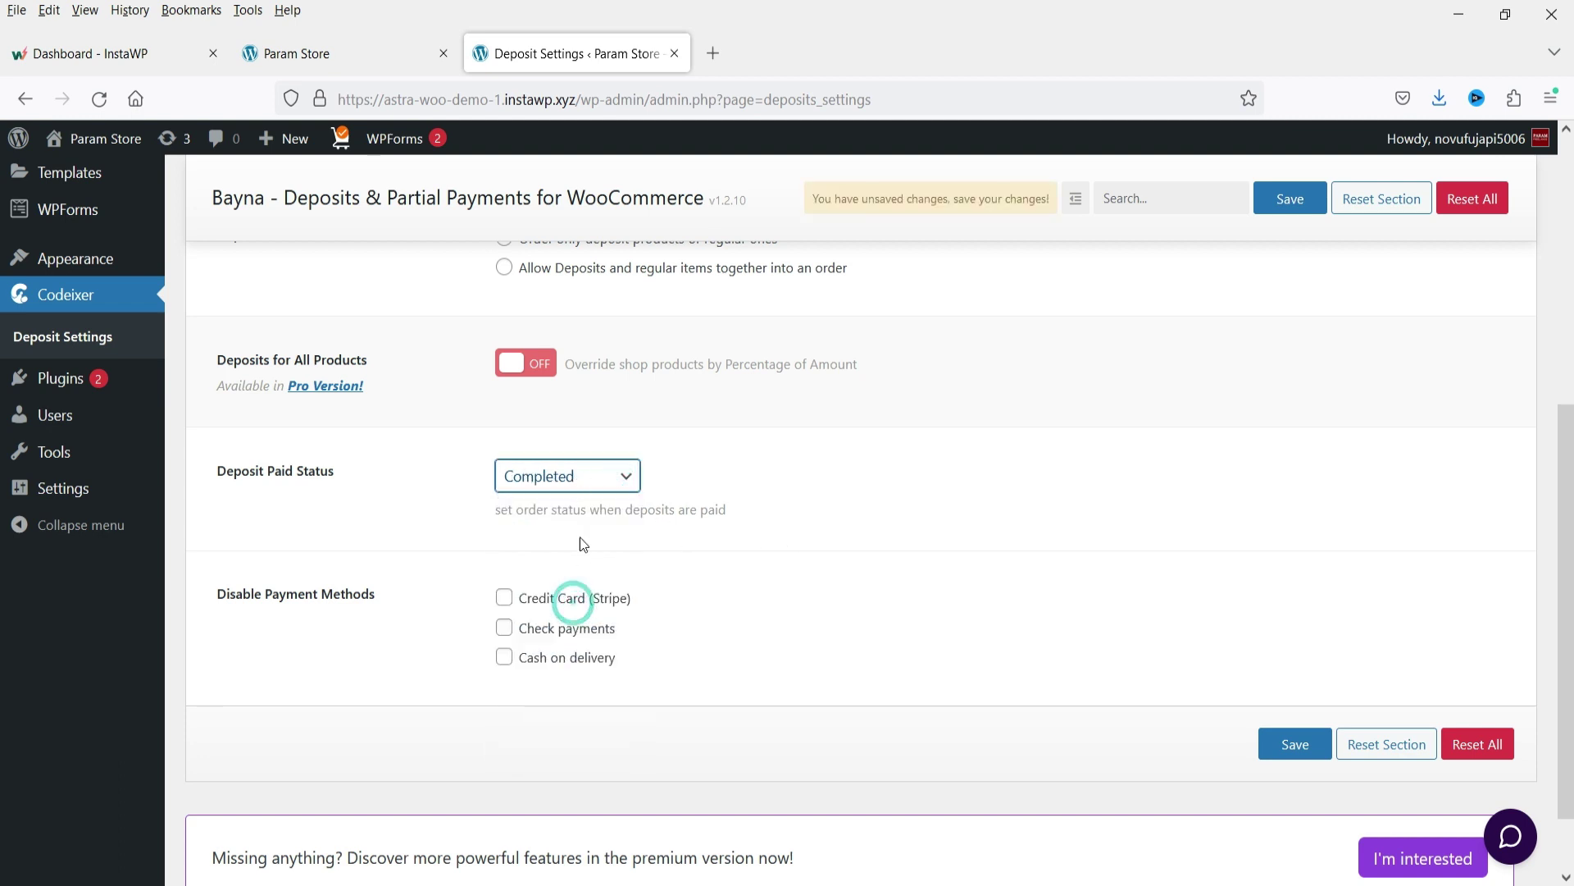
{"action": "left_click", "coordinate": [595, 476]}
{"action": "left_click", "coordinate": [832, 551]}
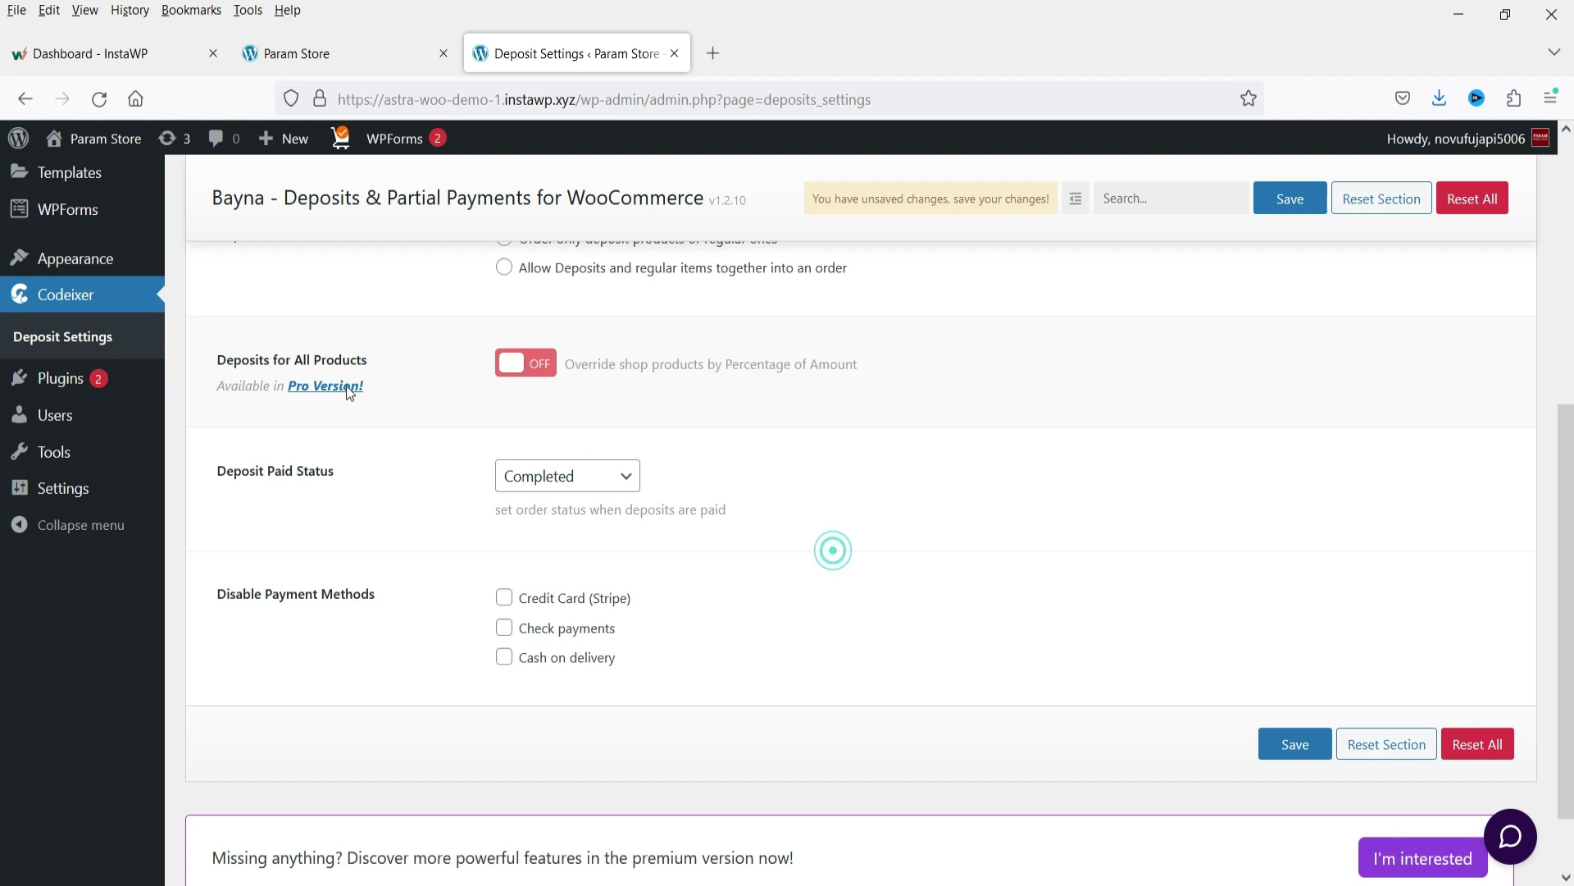
Disable Credit Card (Stripe) for deposits, save, and go to Advanced Settings.
{"action": "scroll", "coordinate": [322, 554], "scroll_direction": "down", "scroll_amount": 1}
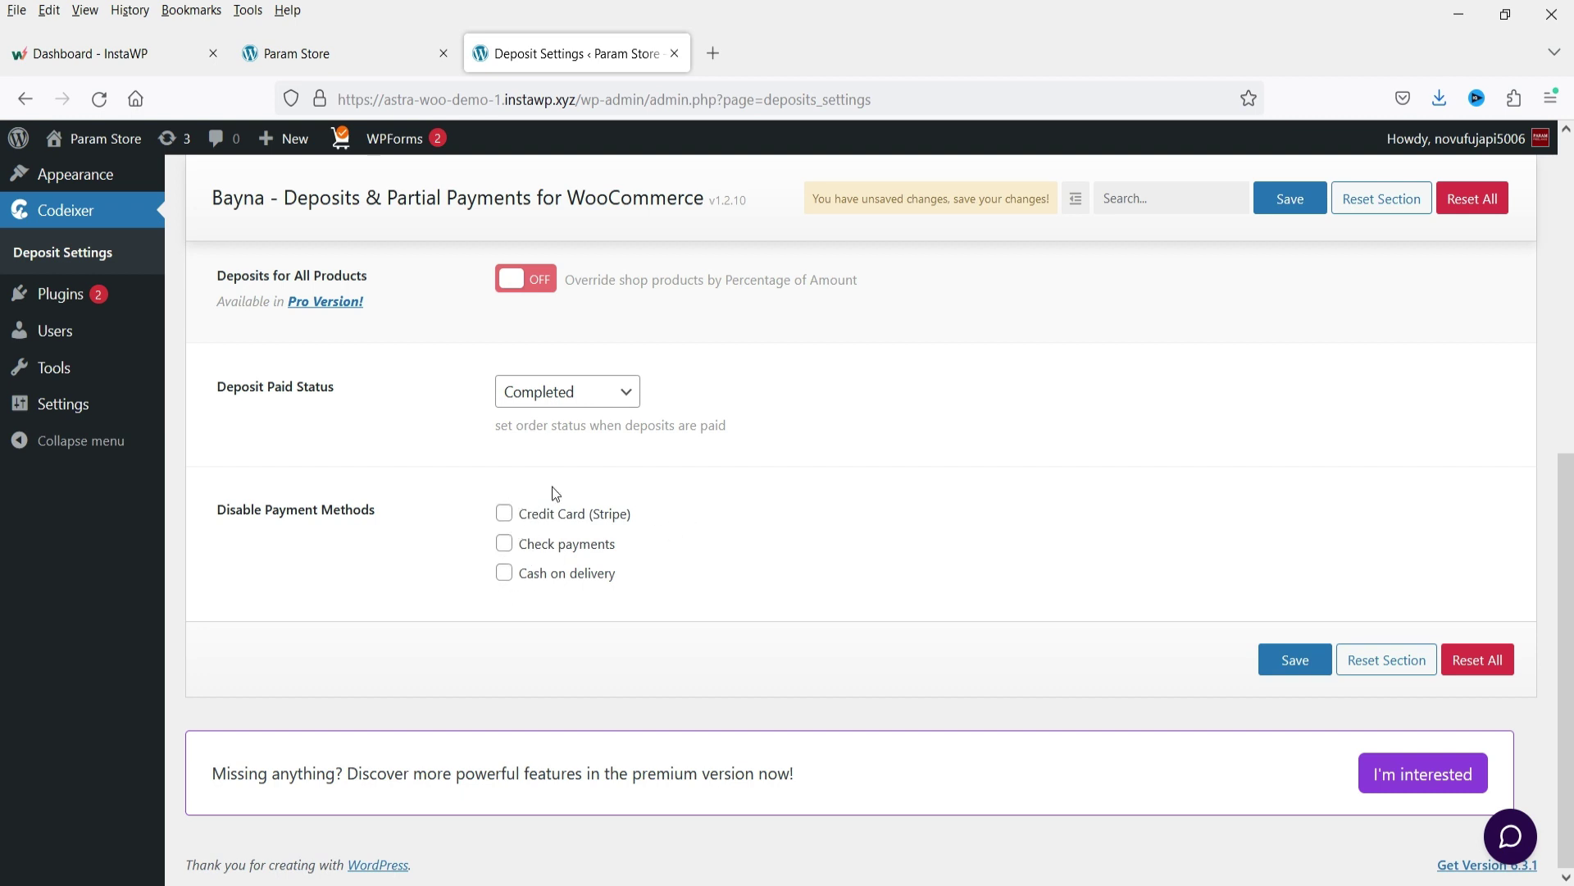
{"action": "left_click", "coordinate": [505, 514]}
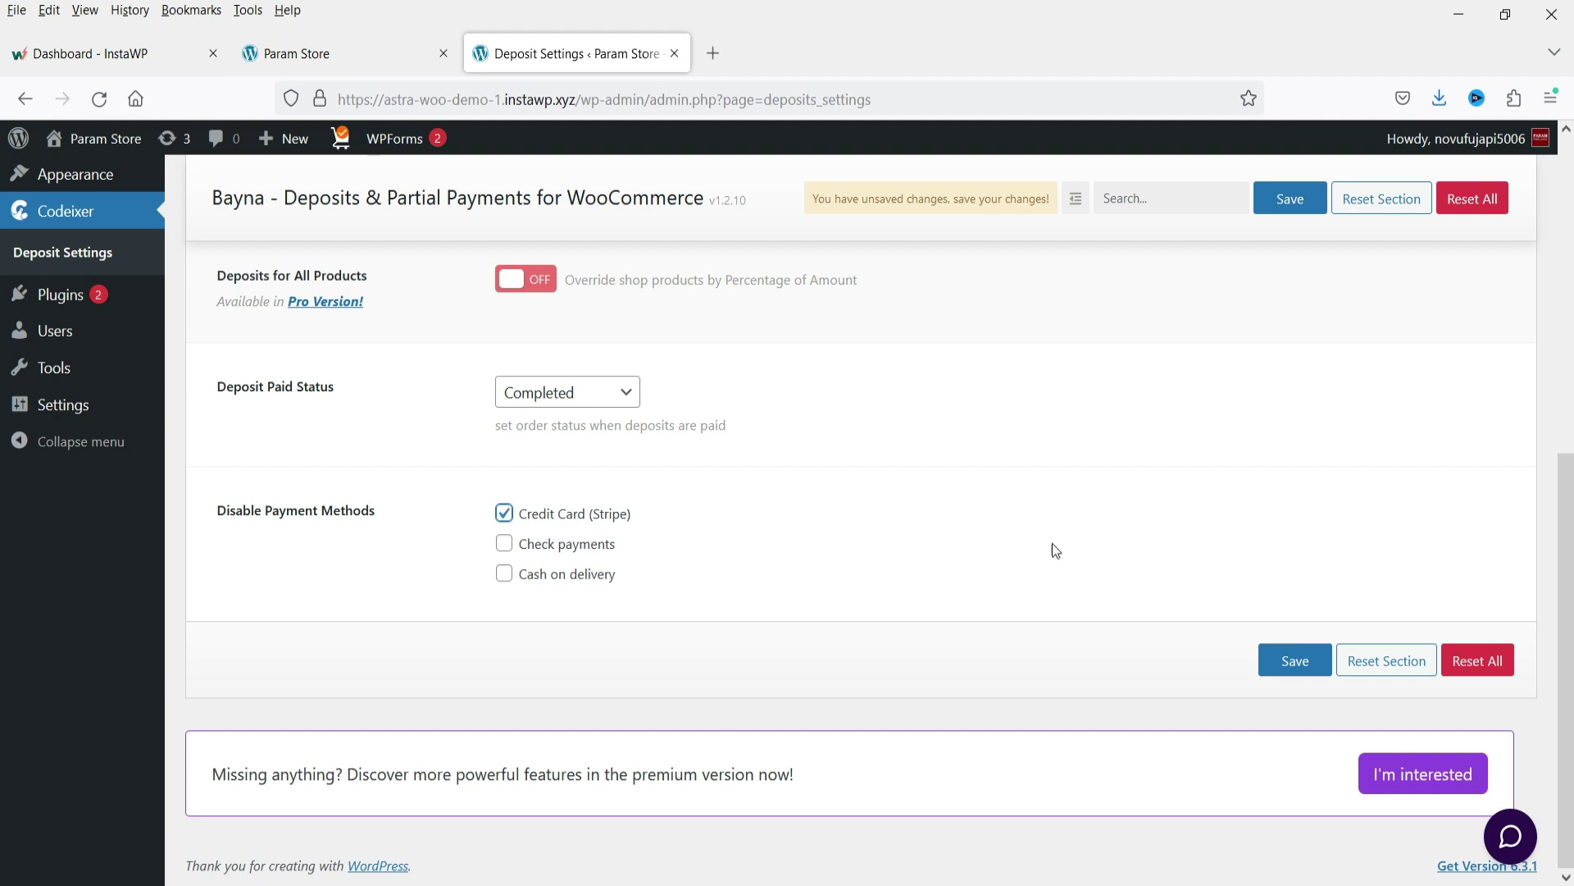
{"action": "left_click", "coordinate": [1307, 668]}
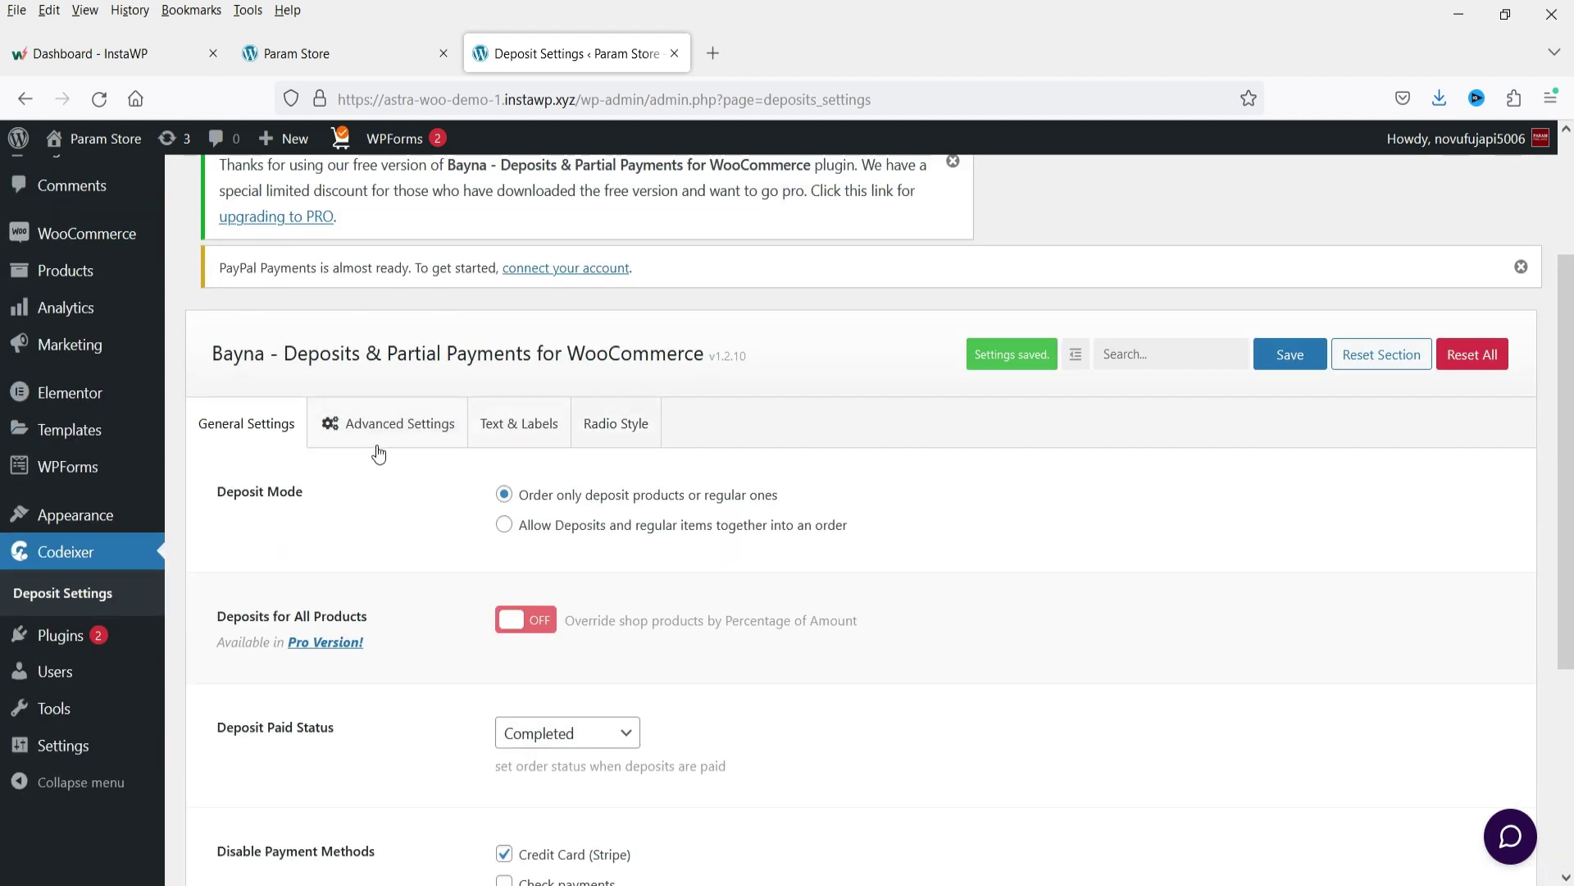
{"action": "left_click", "coordinate": [382, 424]}
Review Advanced Settings, then inspect the Text & Labels notice and label defaults.
{"action": "scroll", "coordinate": [397, 371], "scroll_direction": "down", "scroll_amount": 7}
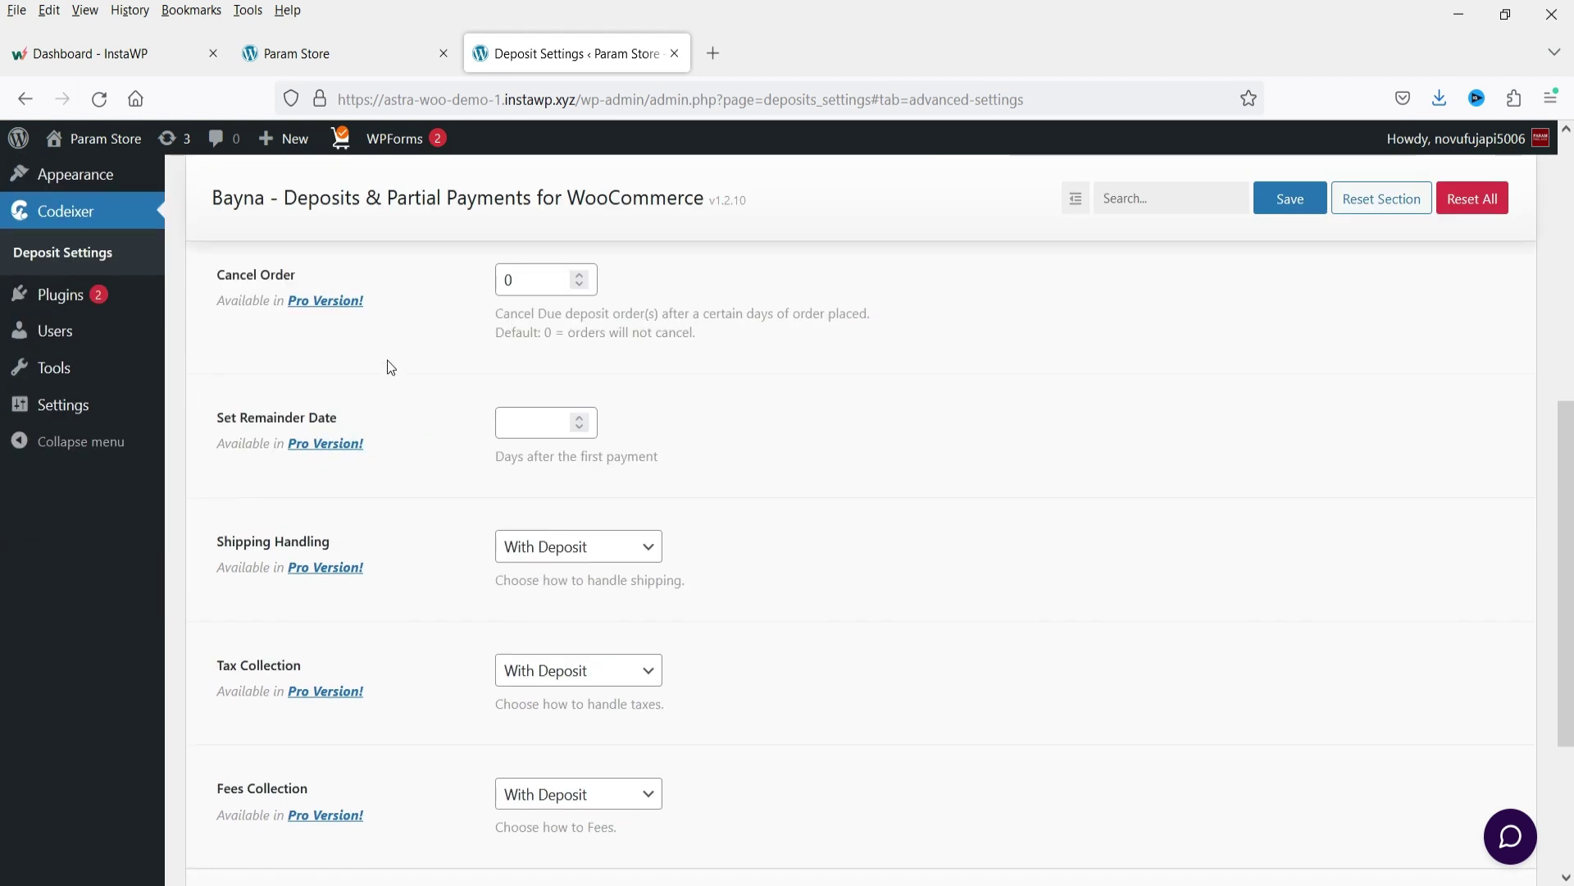
{"action": "scroll", "coordinate": [513, 526], "scroll_direction": "up", "scroll_amount": 10}
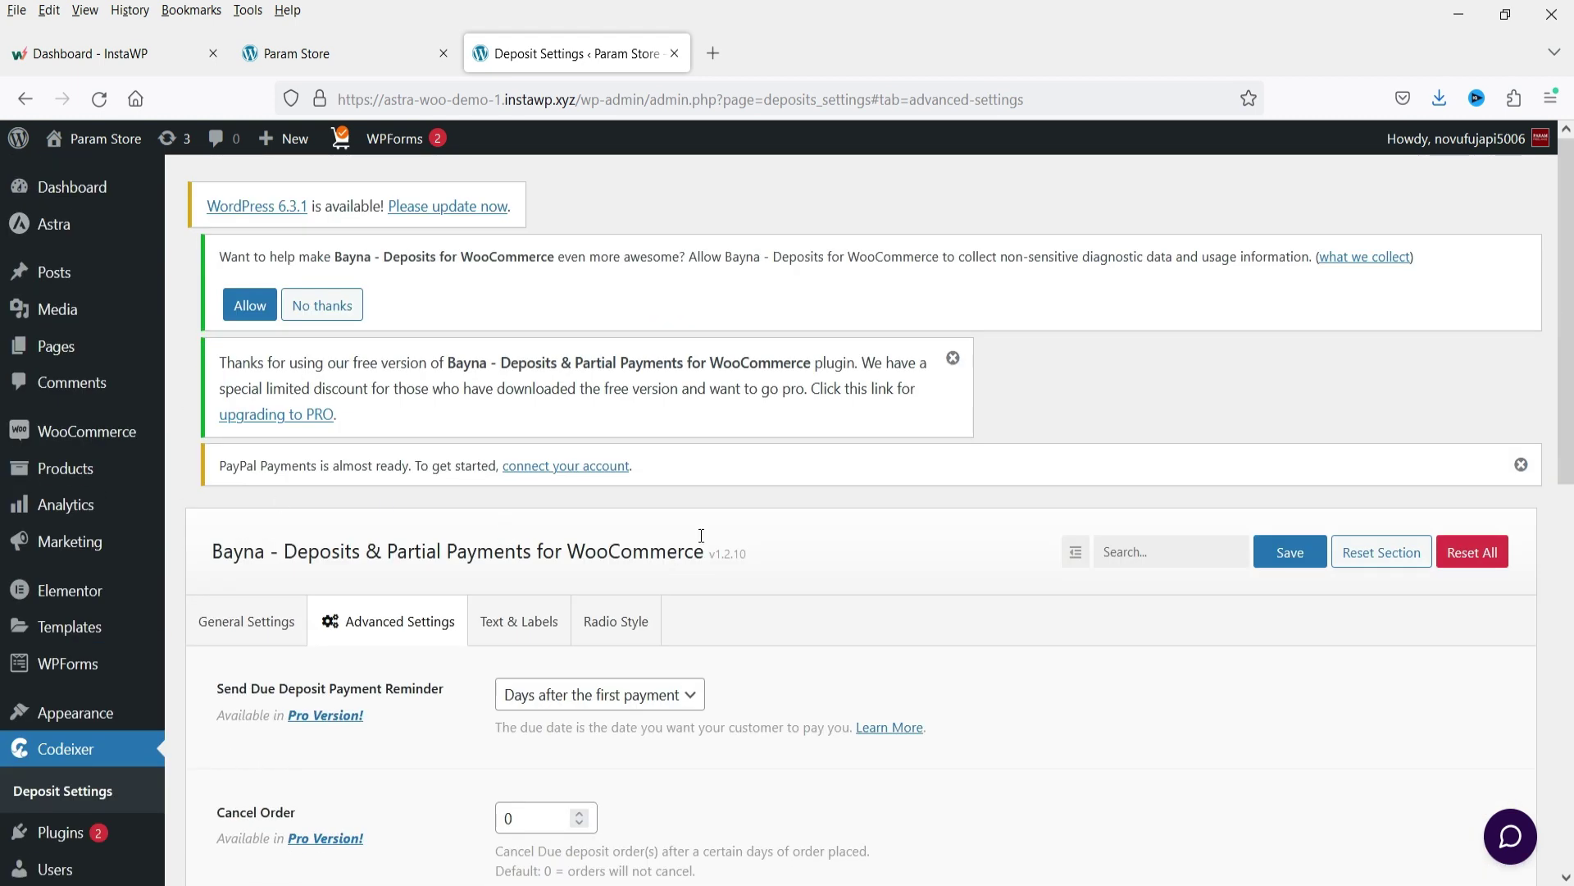
{"action": "scroll", "coordinate": [705, 537], "scroll_direction": "down", "scroll_amount": 3}
{"action": "left_click", "coordinate": [512, 407]}
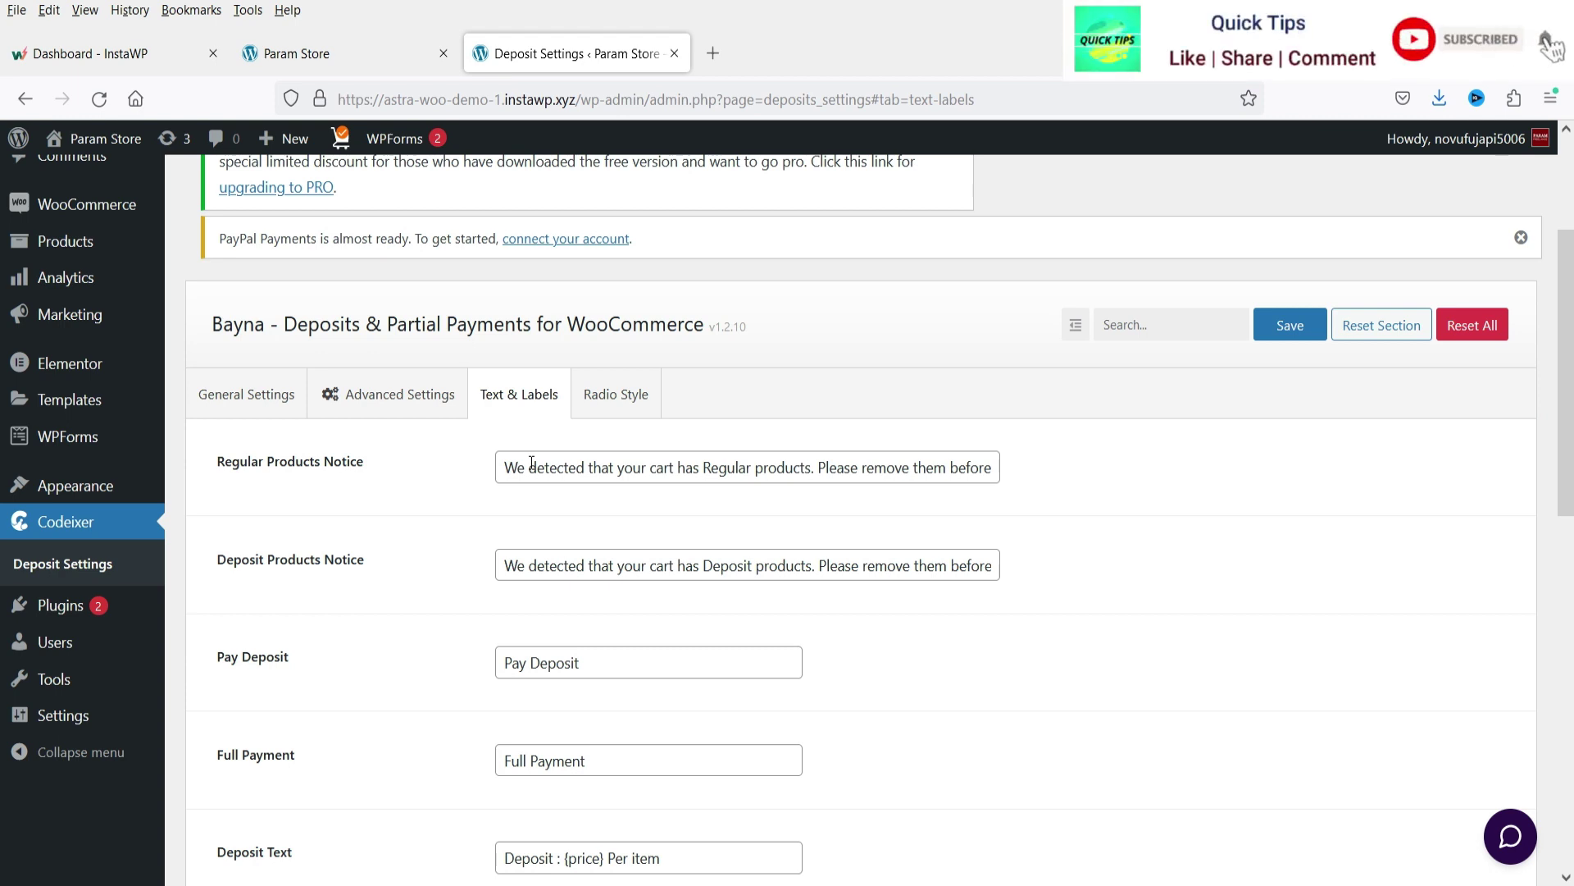
{"action": "left_click", "coordinate": [525, 465]}
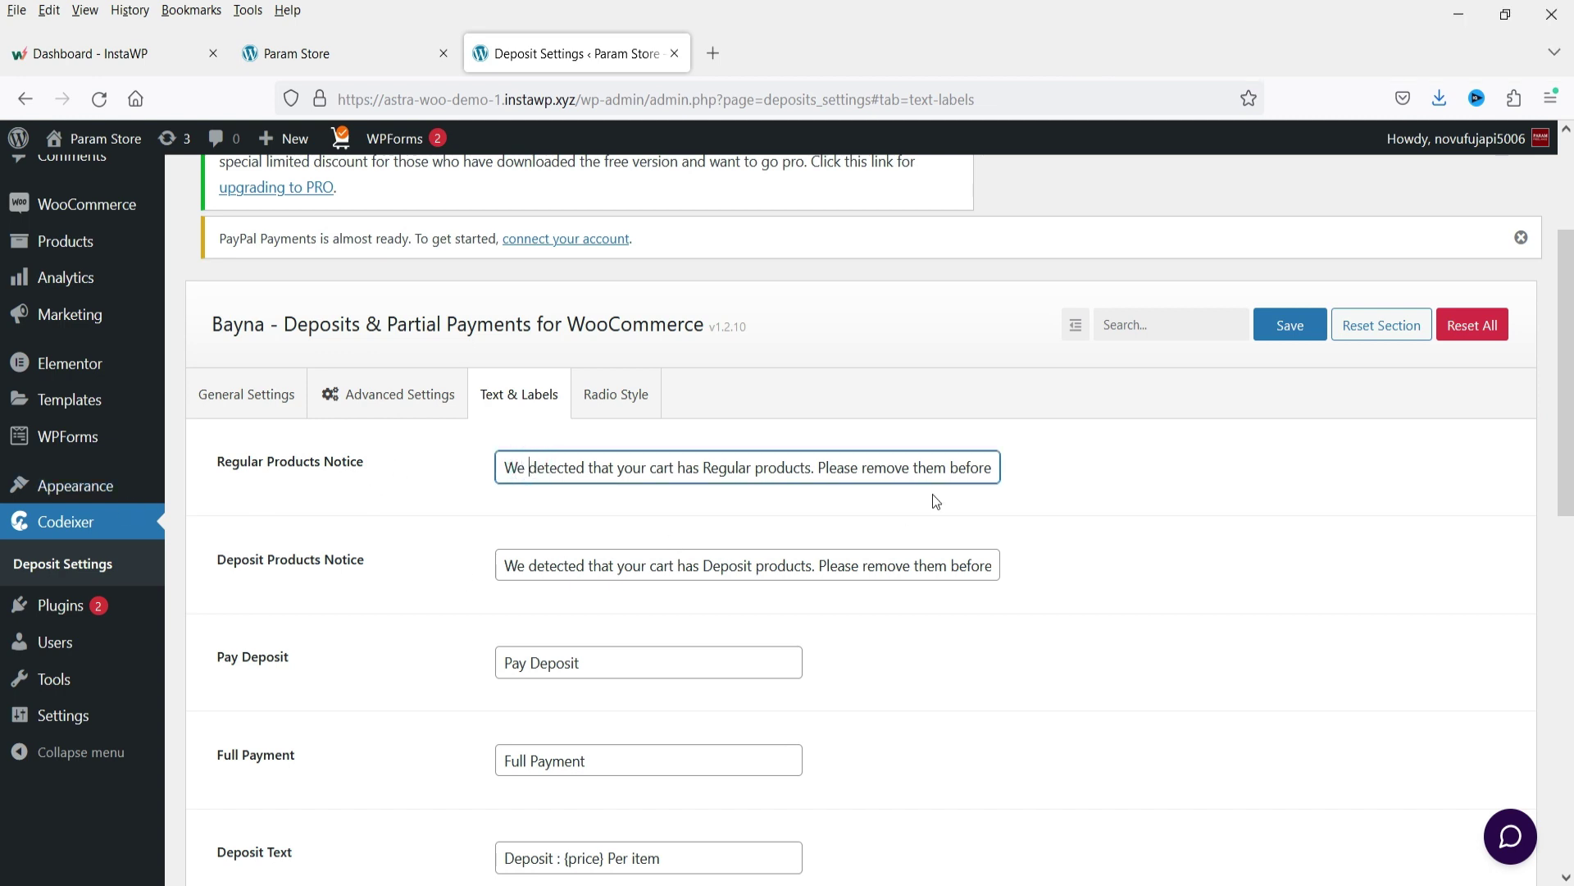
{"action": "scroll", "coordinate": [1148, 533], "scroll_direction": "down", "scroll_amount": 4}
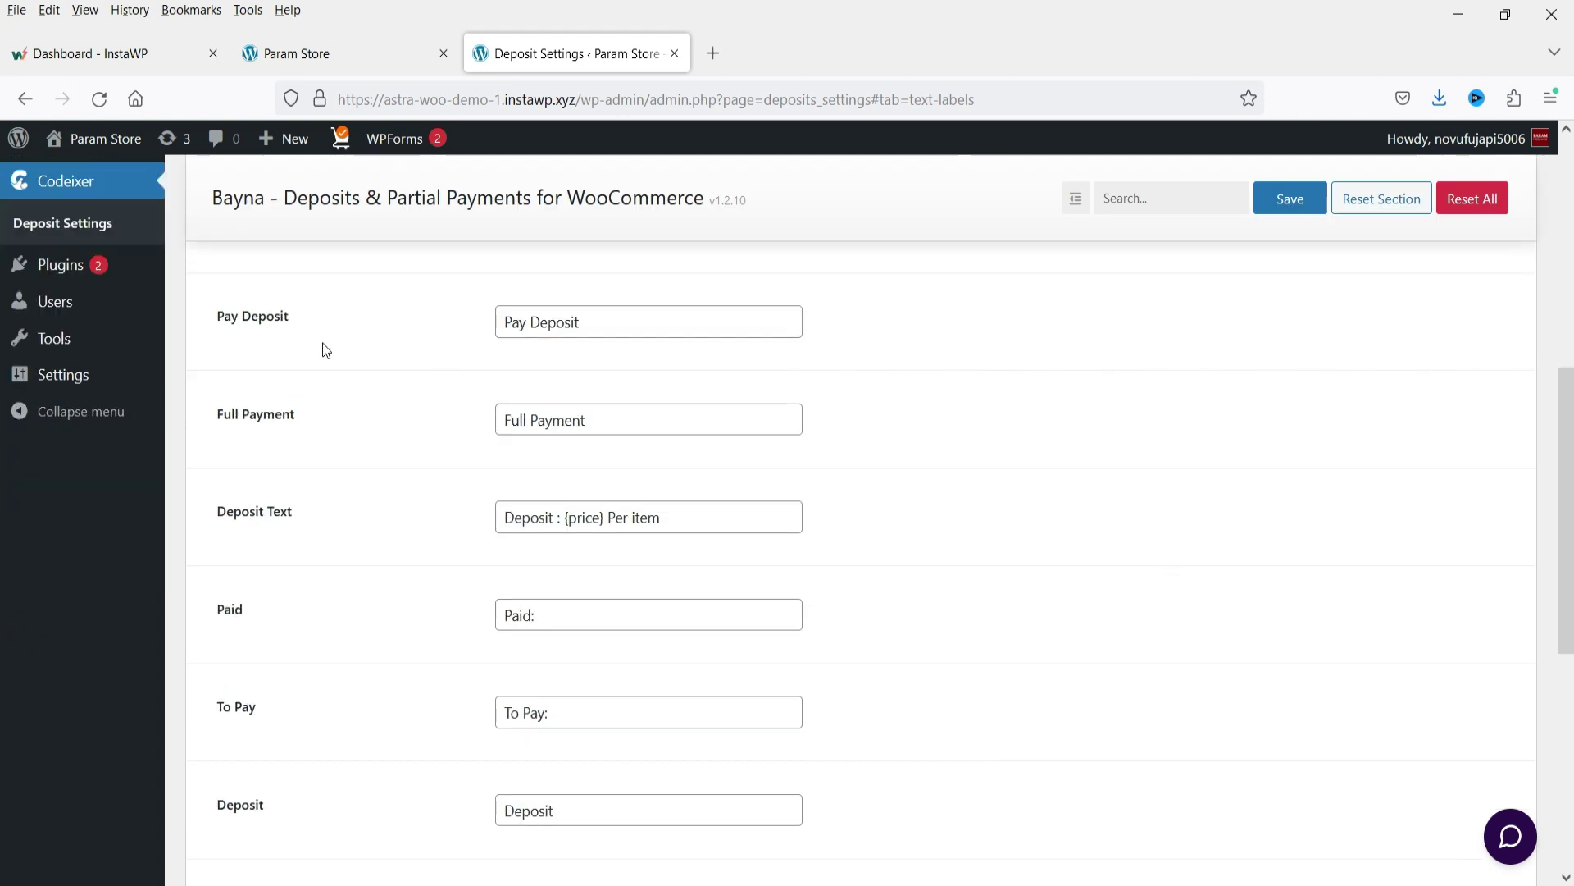
{"action": "scroll", "coordinate": [688, 504], "scroll_direction": "up", "scroll_amount": 5}
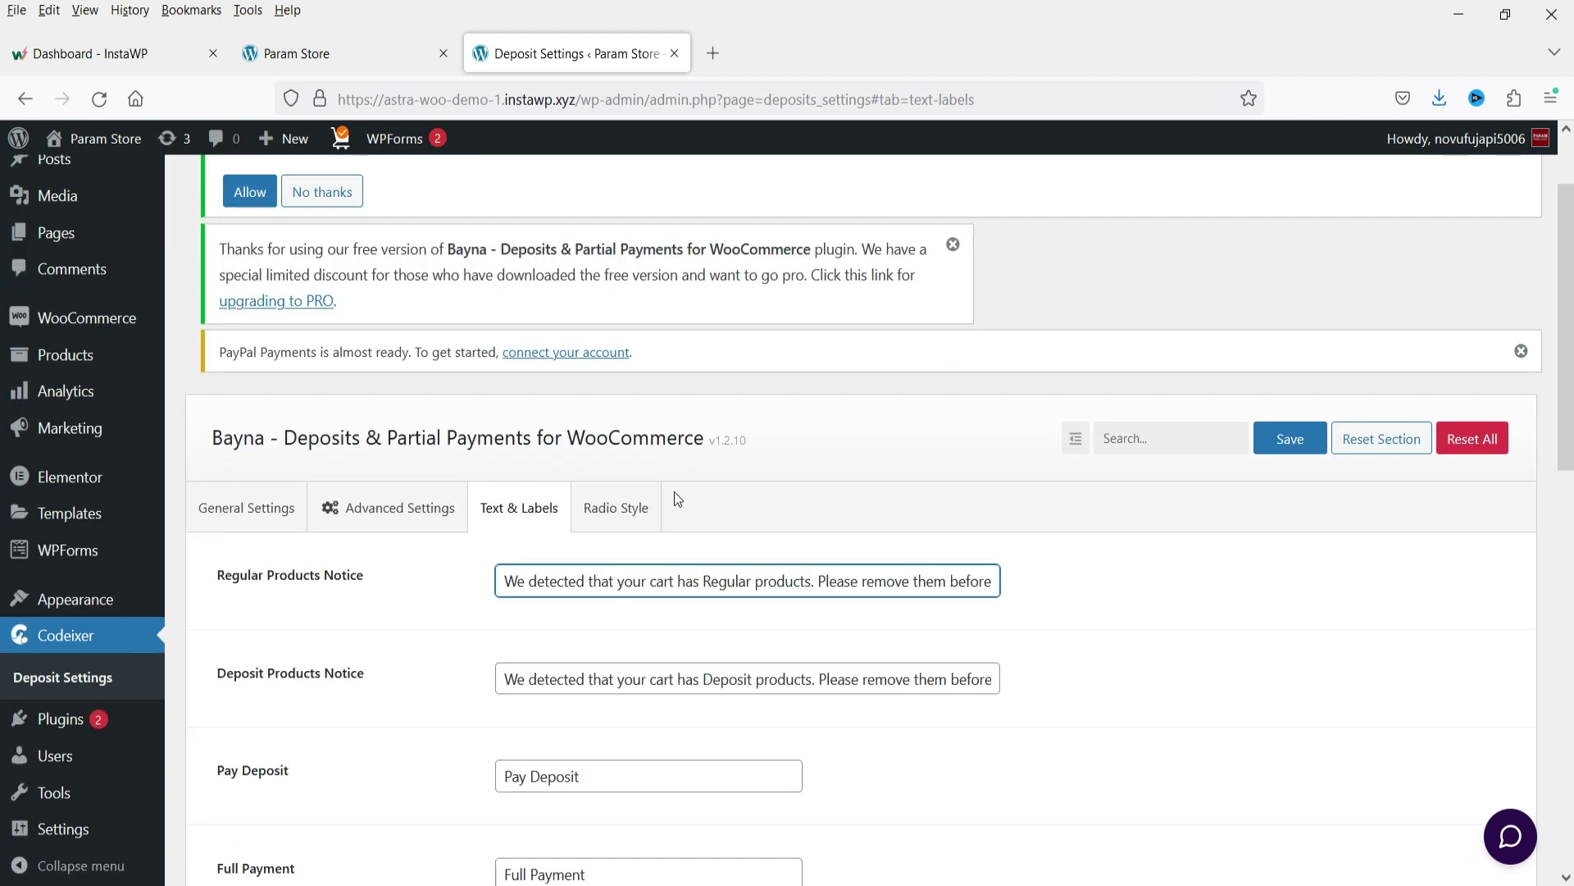
{"action": "scroll", "coordinate": [683, 503], "scroll_direction": "up", "scroll_amount": 2}
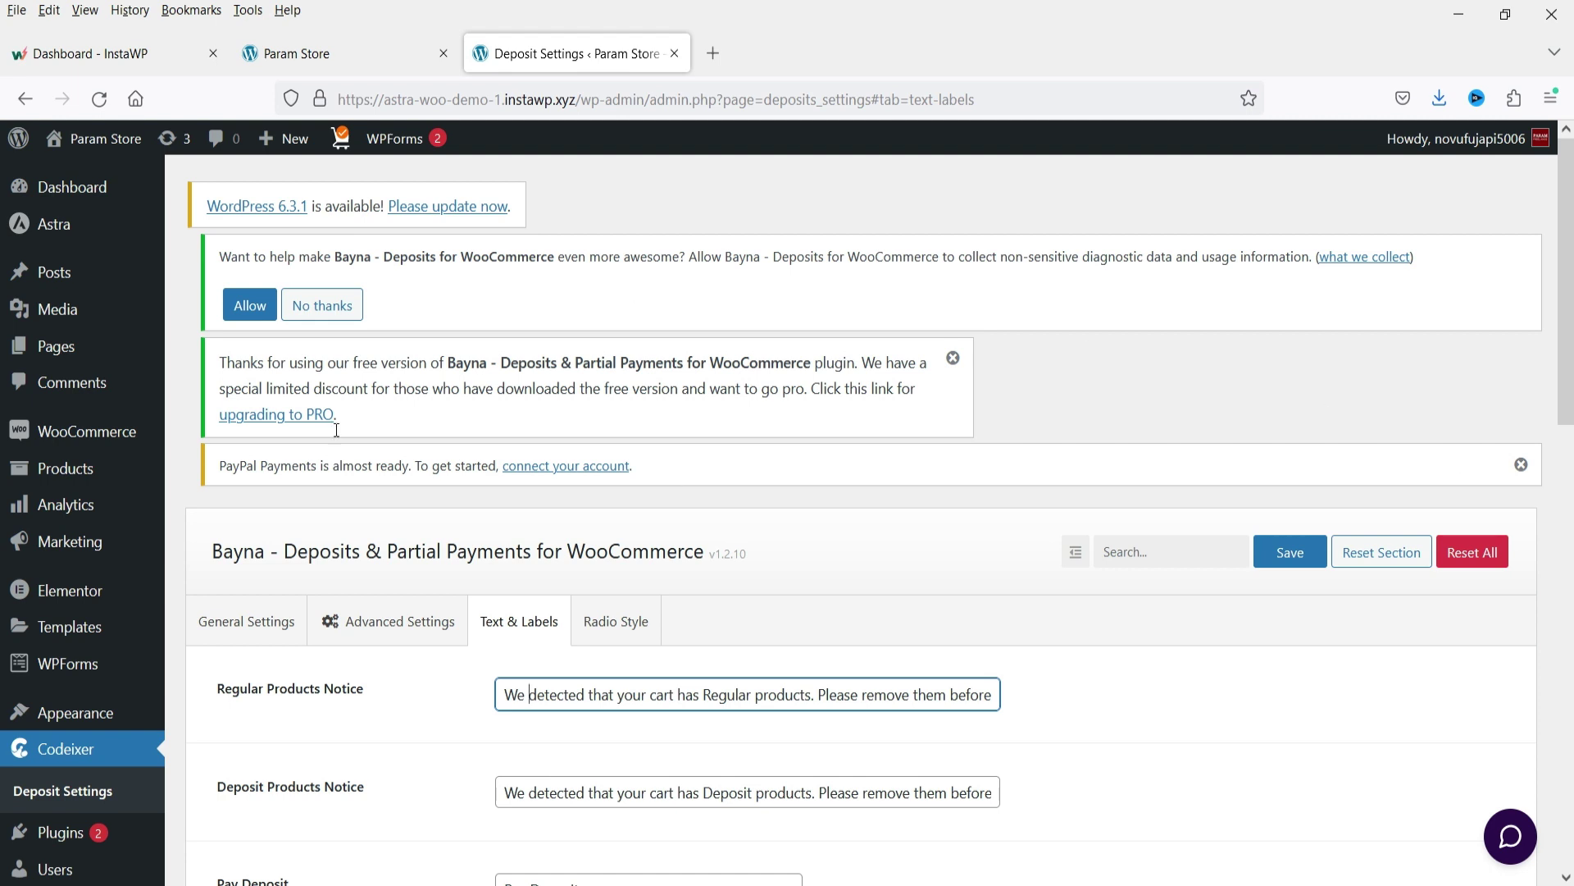
Open the products list in a new tab and edit Hybrid Cleansing Balm.
{"action": "mouse_move", "coordinate": [54, 472]}
{"action": "right_click", "coordinate": [198, 477]}
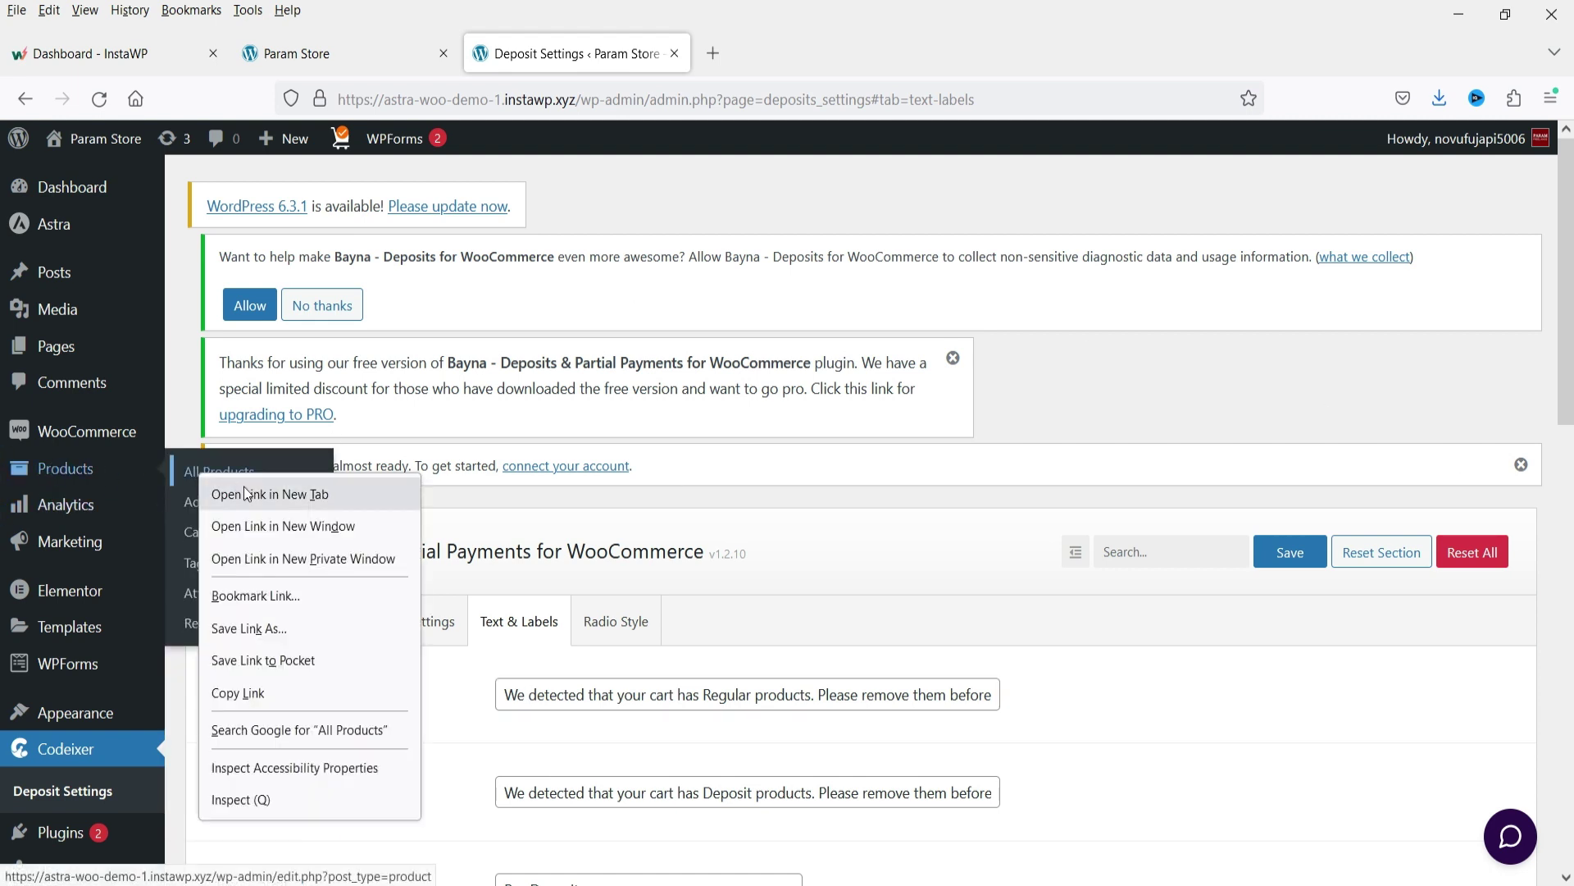
{"action": "left_click", "coordinate": [237, 484]}
{"action": "left_click", "coordinate": [759, 55]}
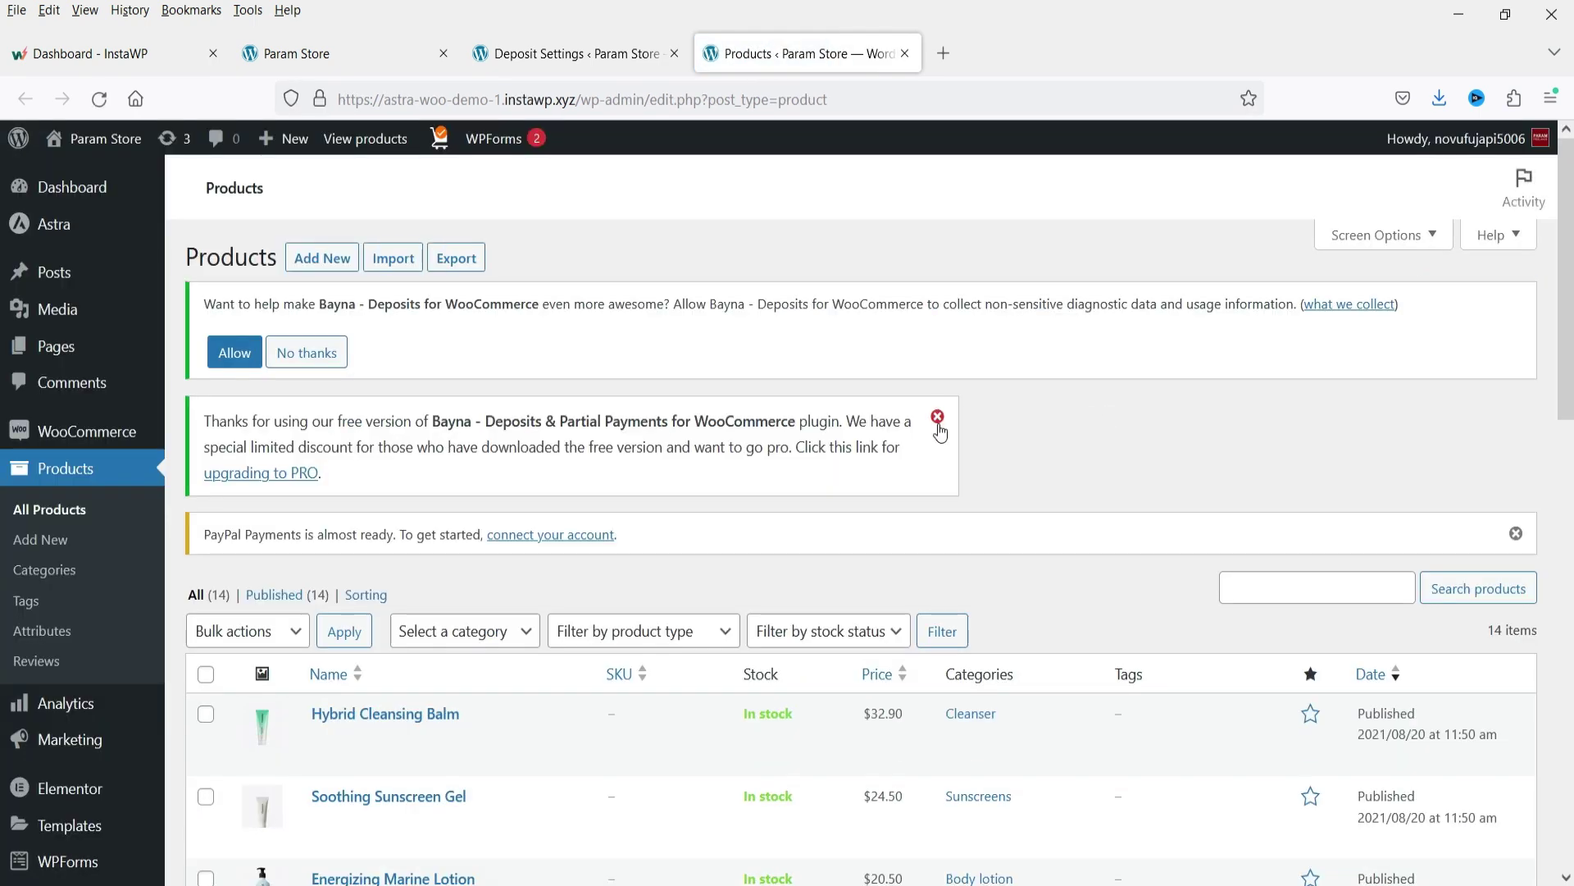
{"action": "scroll", "coordinate": [943, 443], "scroll_direction": "down", "scroll_amount": 5}
{"action": "scroll", "coordinate": [490, 331], "scroll_direction": "up", "scroll_amount": 2}
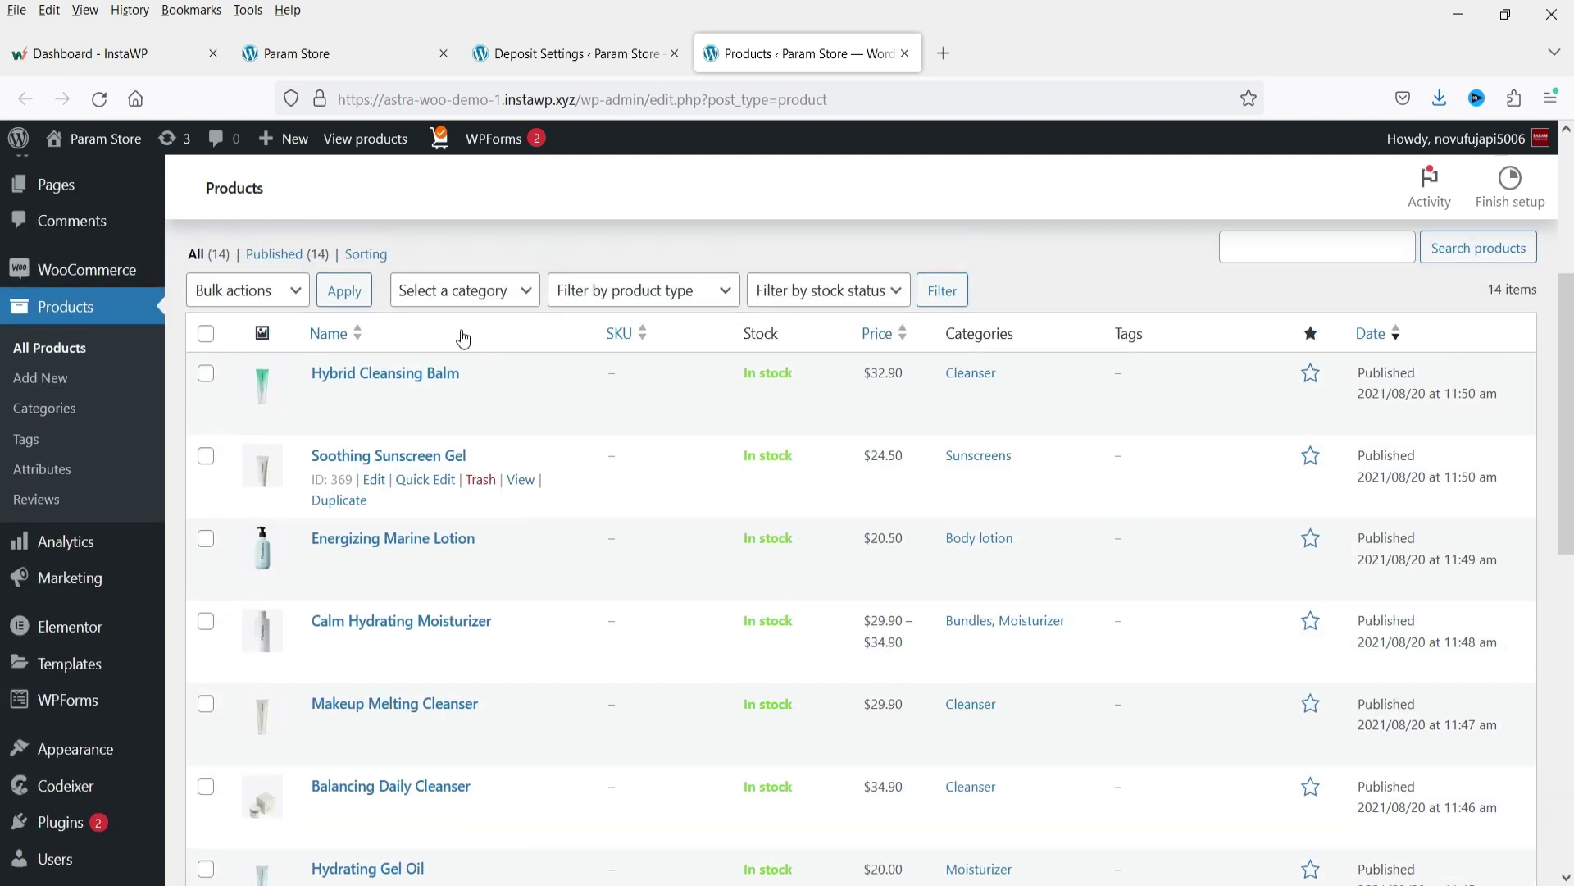
{"action": "left_click", "coordinate": [373, 396]}
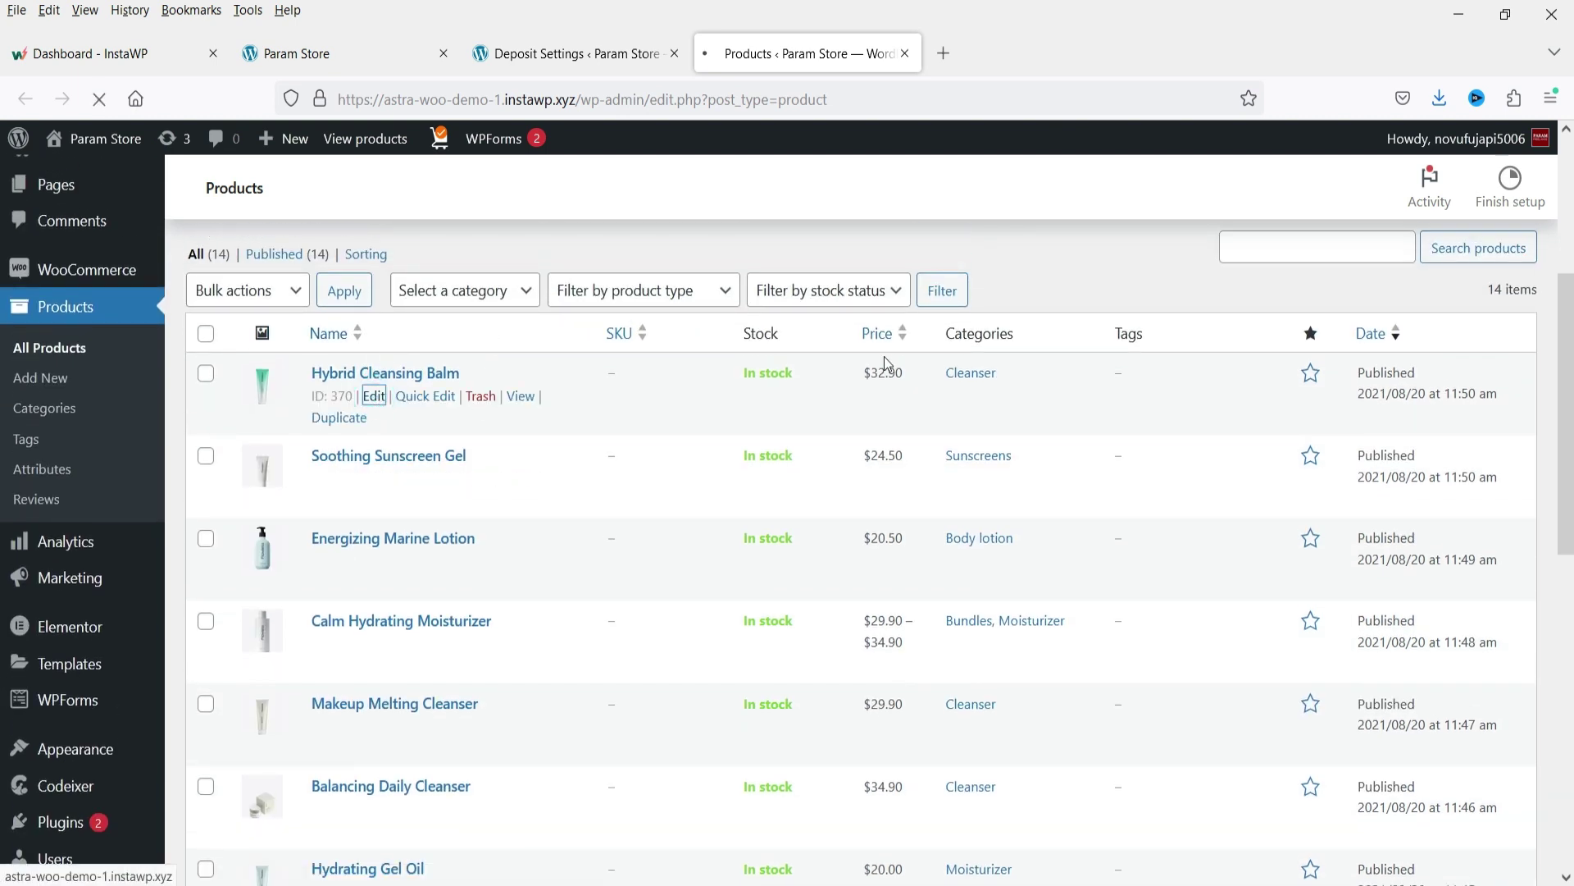
Enable deposits in the product's Deposit tab, trying the Fixed Amount and Percentage types.
{"action": "scroll", "coordinate": [884, 358], "scroll_direction": "down", "scroll_amount": 4}
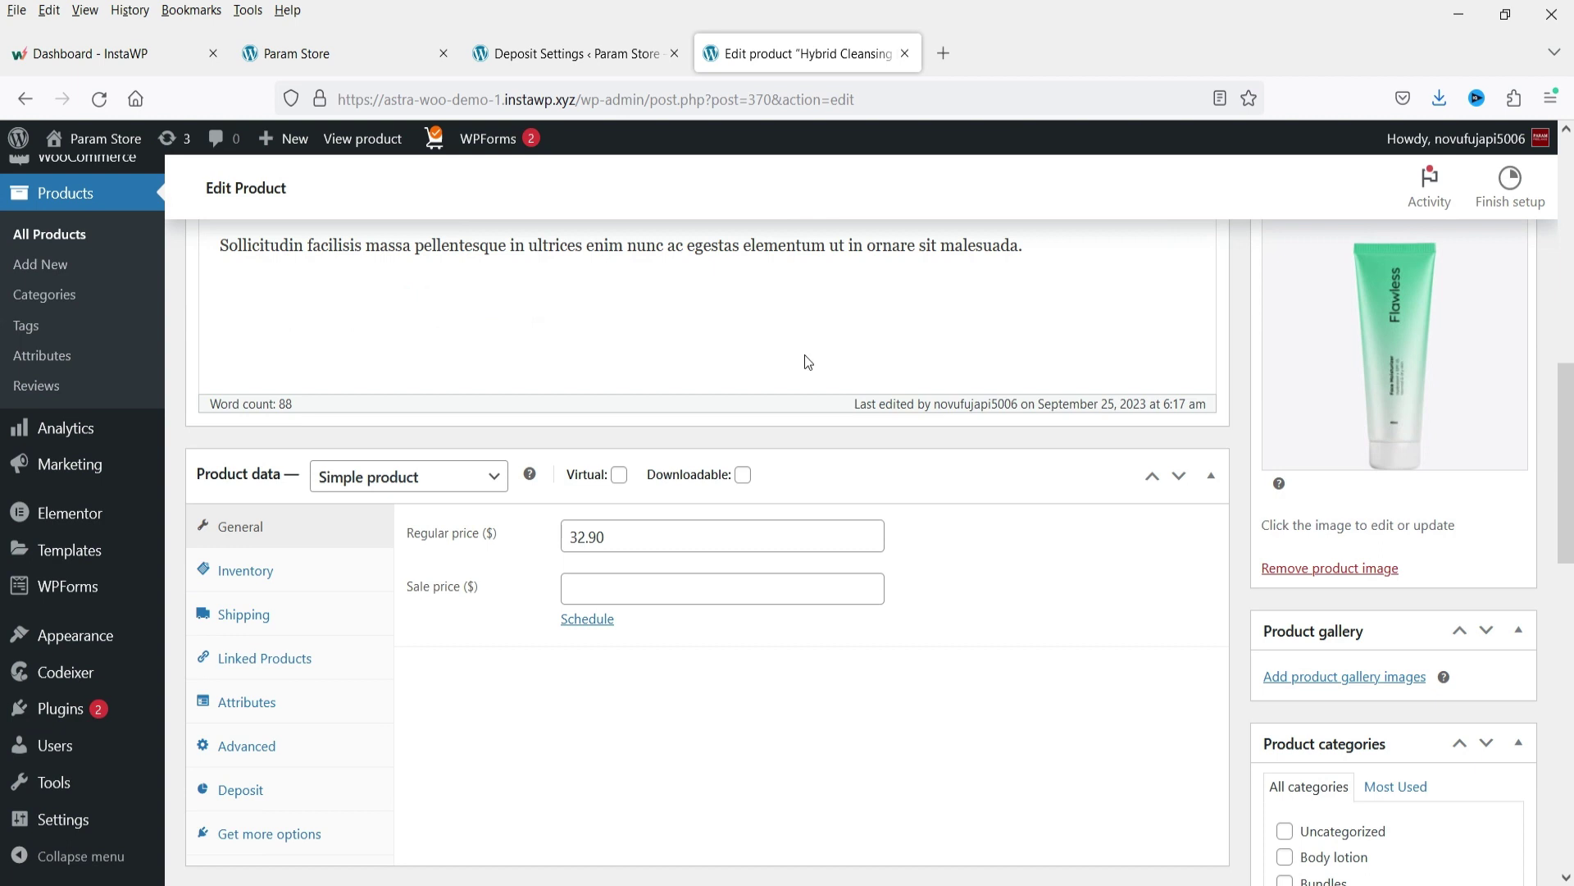
{"action": "left_click", "coordinate": [246, 791]}
{"action": "scroll", "coordinate": [1014, 509], "scroll_direction": "down", "scroll_amount": 2}
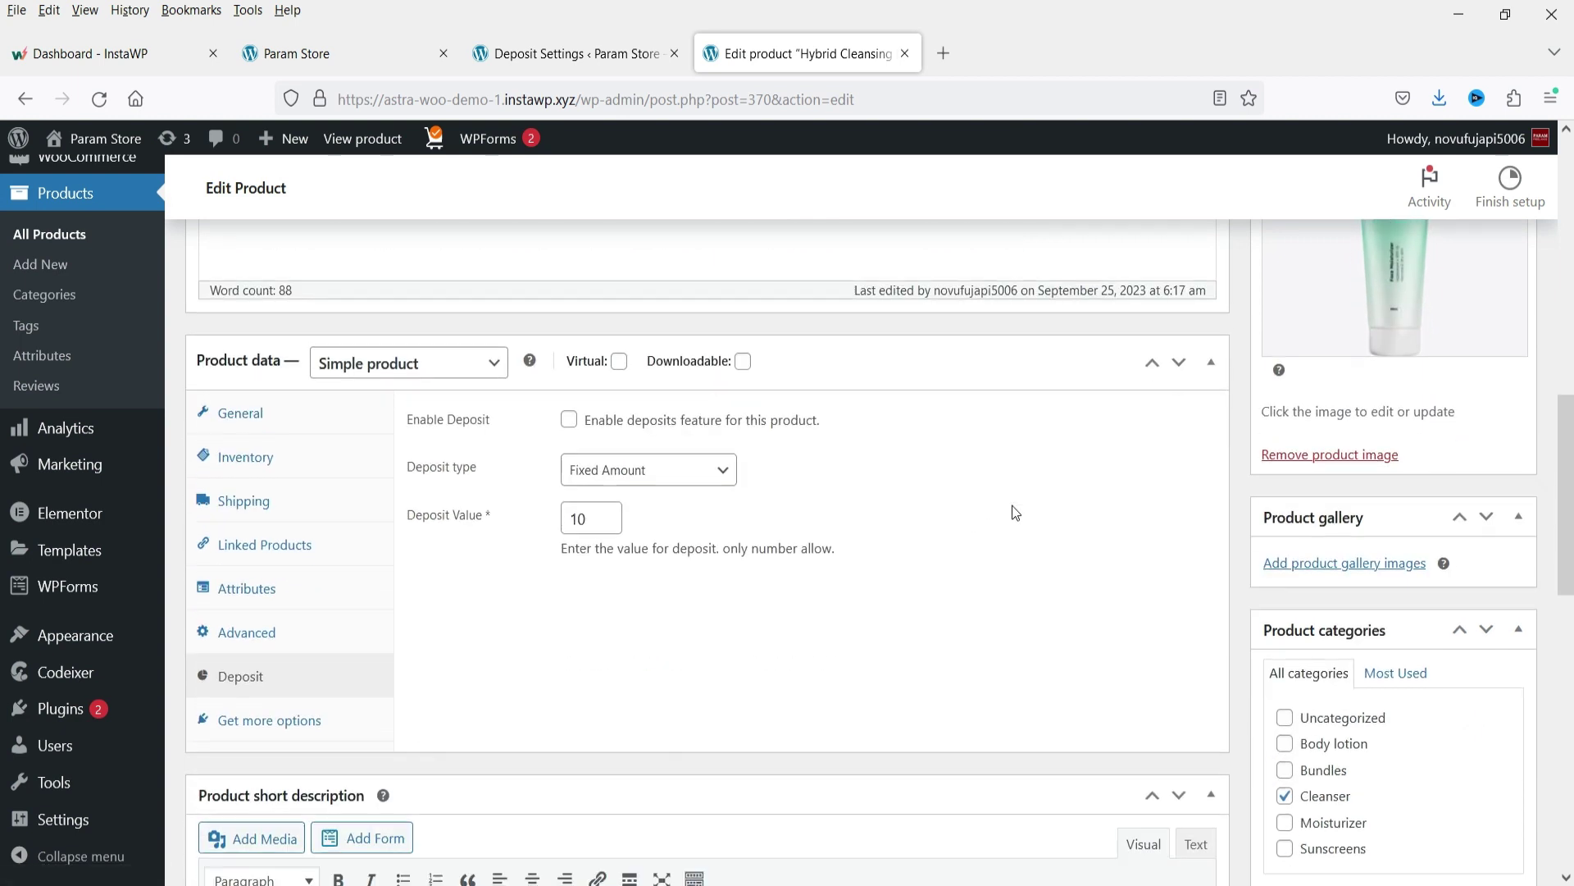
{"action": "left_click", "coordinate": [569, 420]}
{"action": "left_click", "coordinate": [724, 474]}
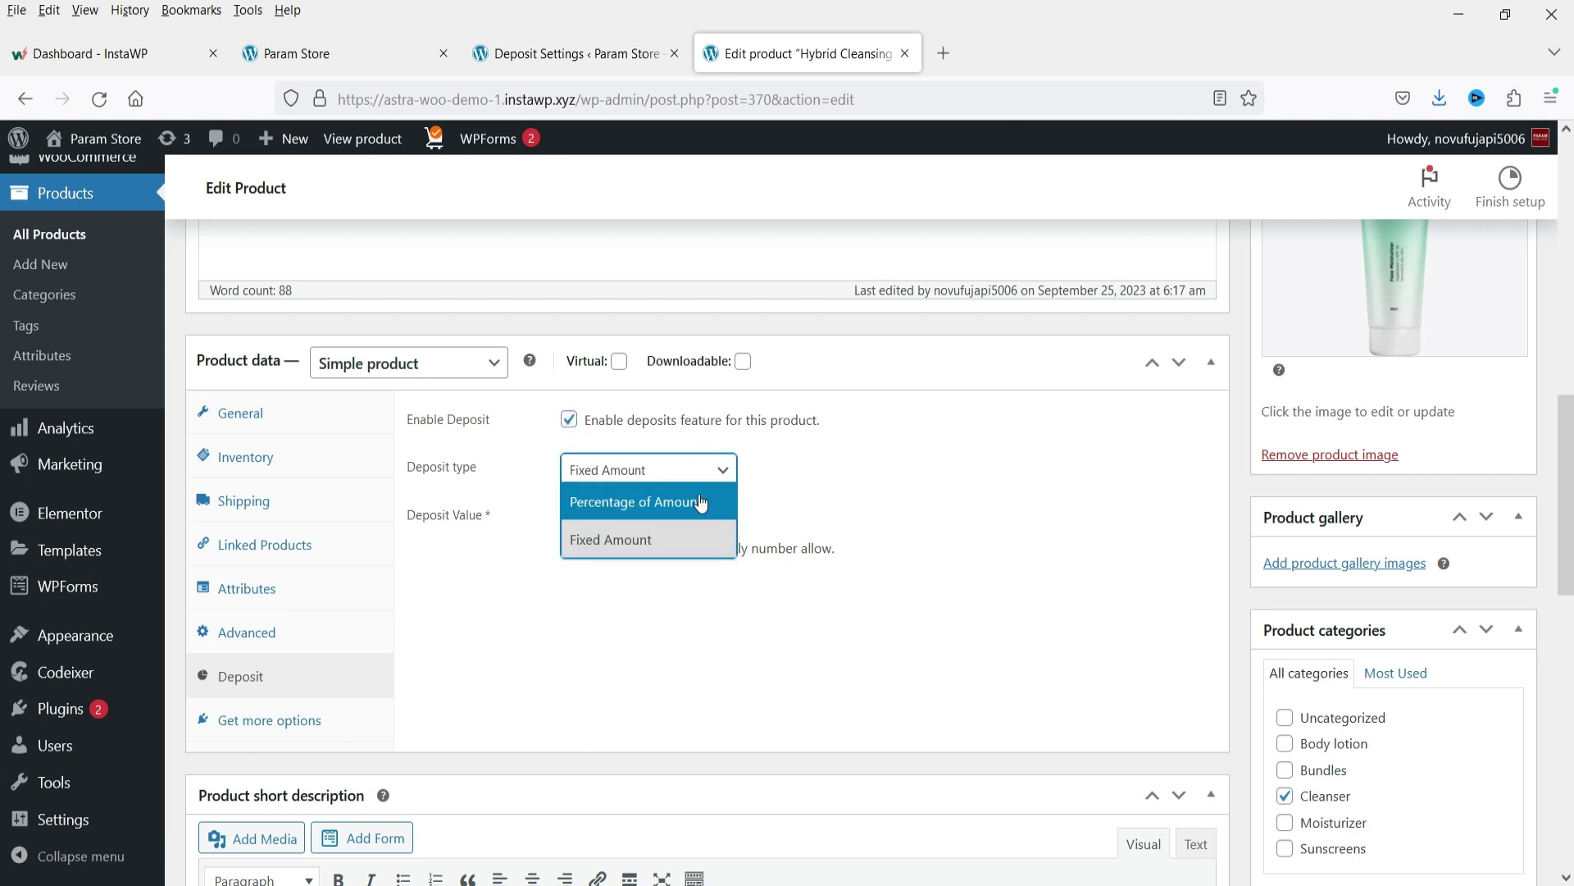
{"action": "left_click", "coordinate": [658, 551]}
{"action": "left_click", "coordinate": [664, 470]}
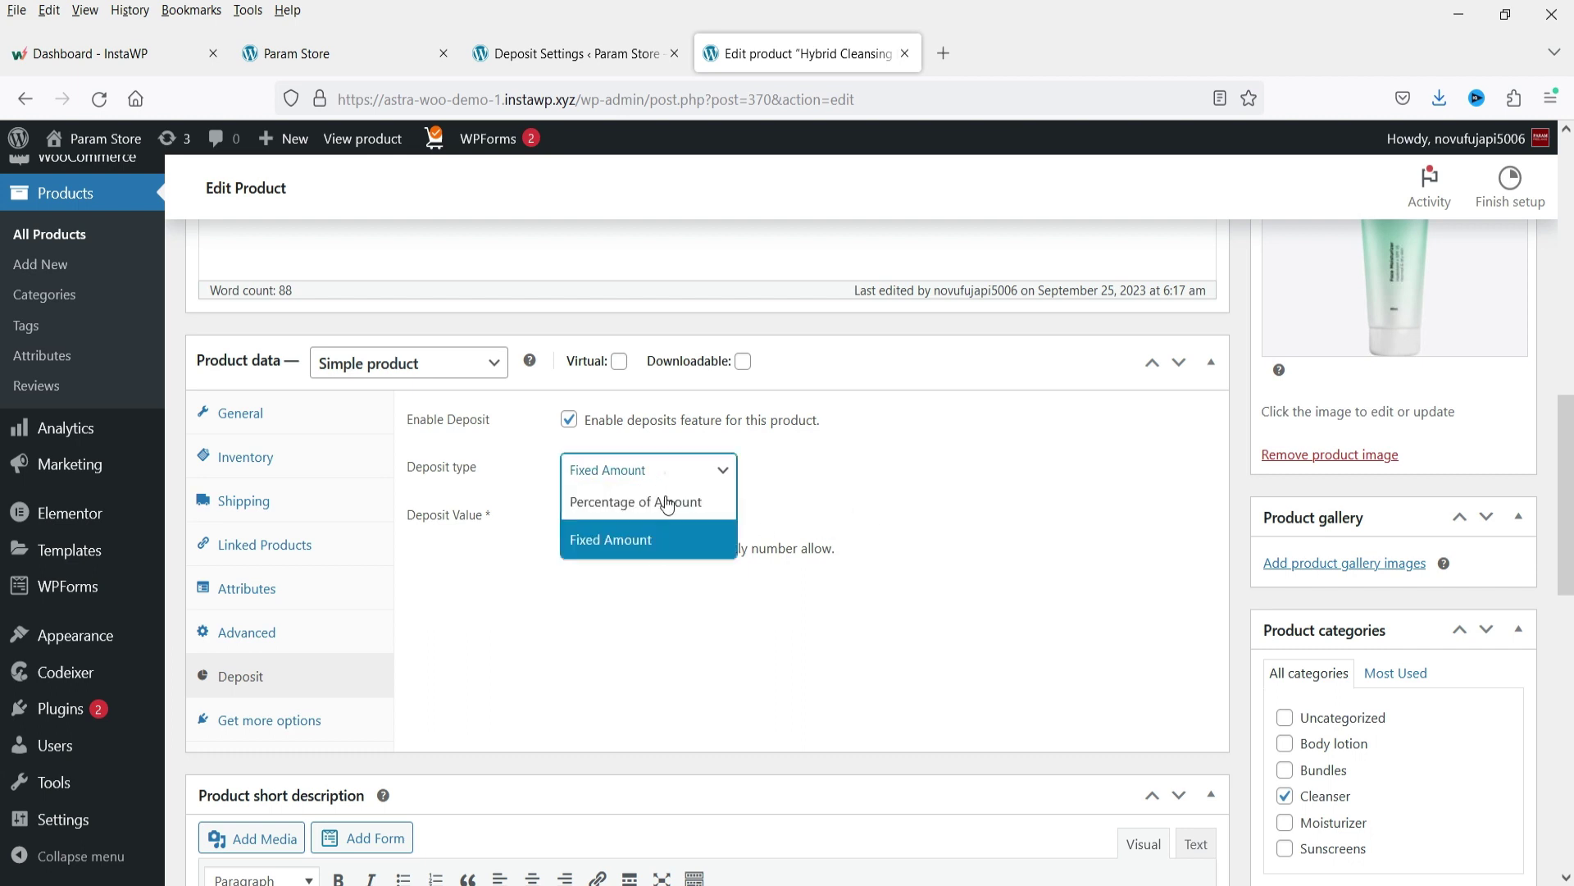
{"action": "left_click", "coordinate": [660, 509]}
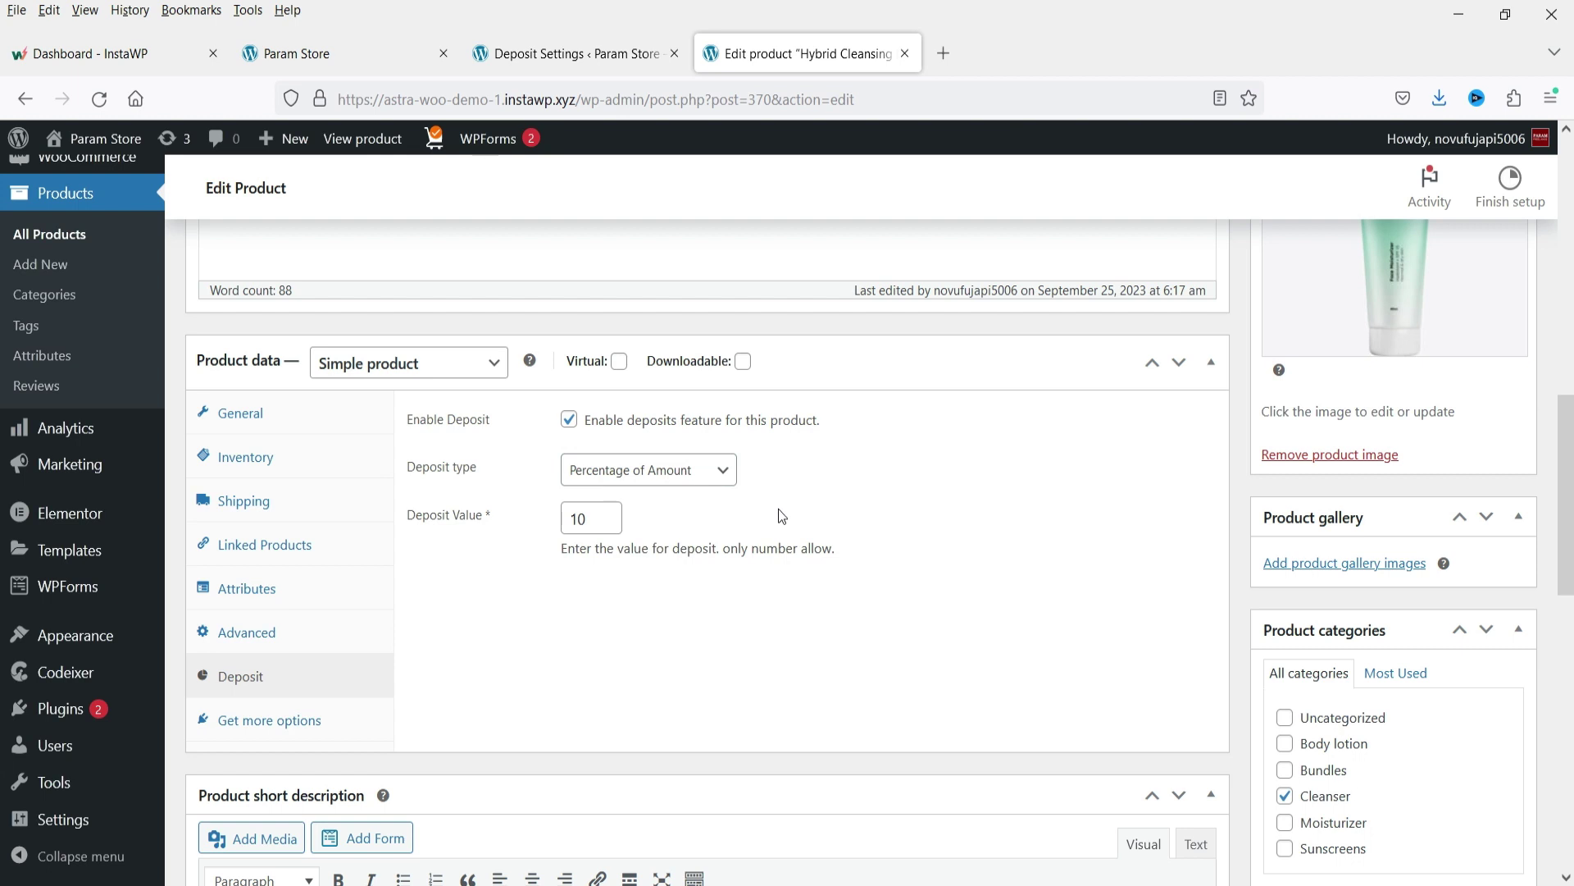
{"action": "double_click", "coordinate": [587, 517]}
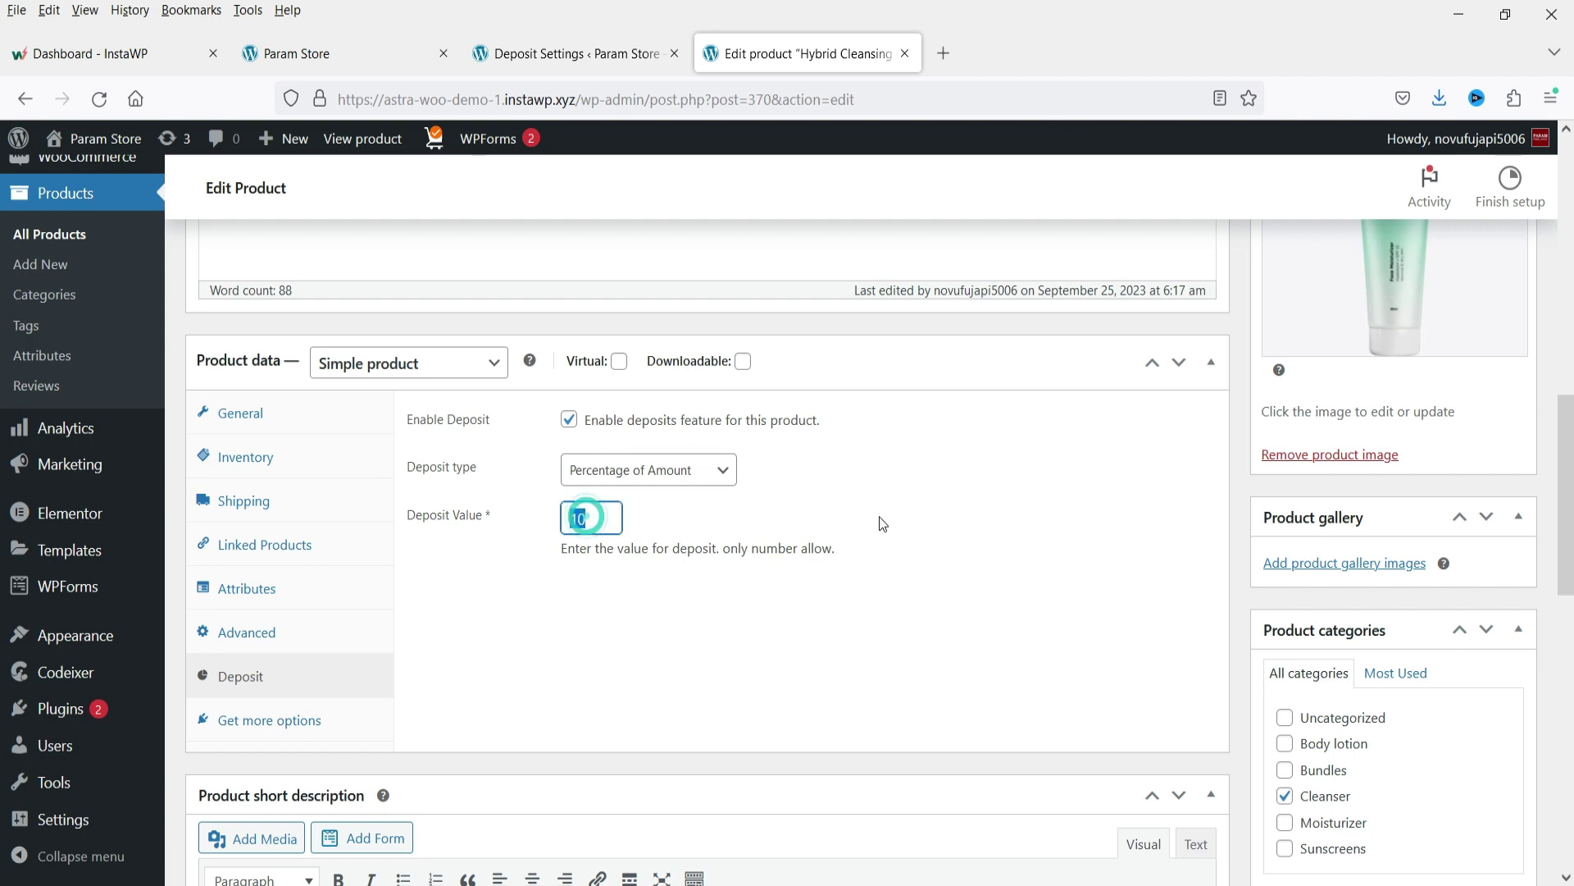
{"action": "left_click", "coordinate": [804, 522]}
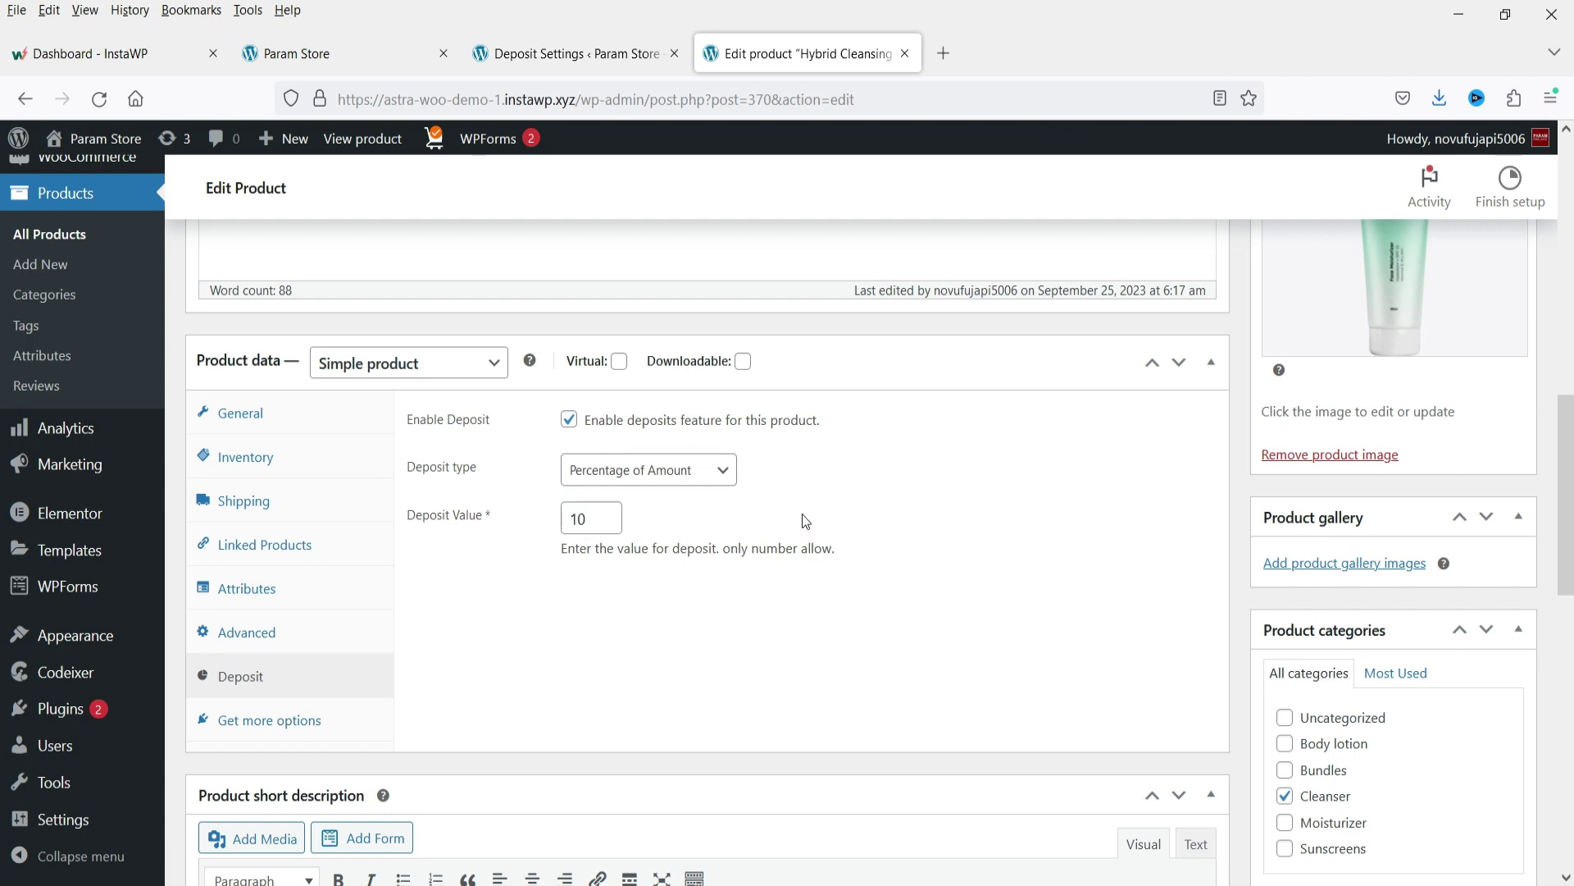
Set the deposit type to Fixed Amount with a deposit value of 10.
{"action": "left_click", "coordinate": [652, 480]}
{"action": "left_click", "coordinate": [664, 542]}
{"action": "double_click", "coordinate": [603, 521]}
{"action": "type", "text": "5"}
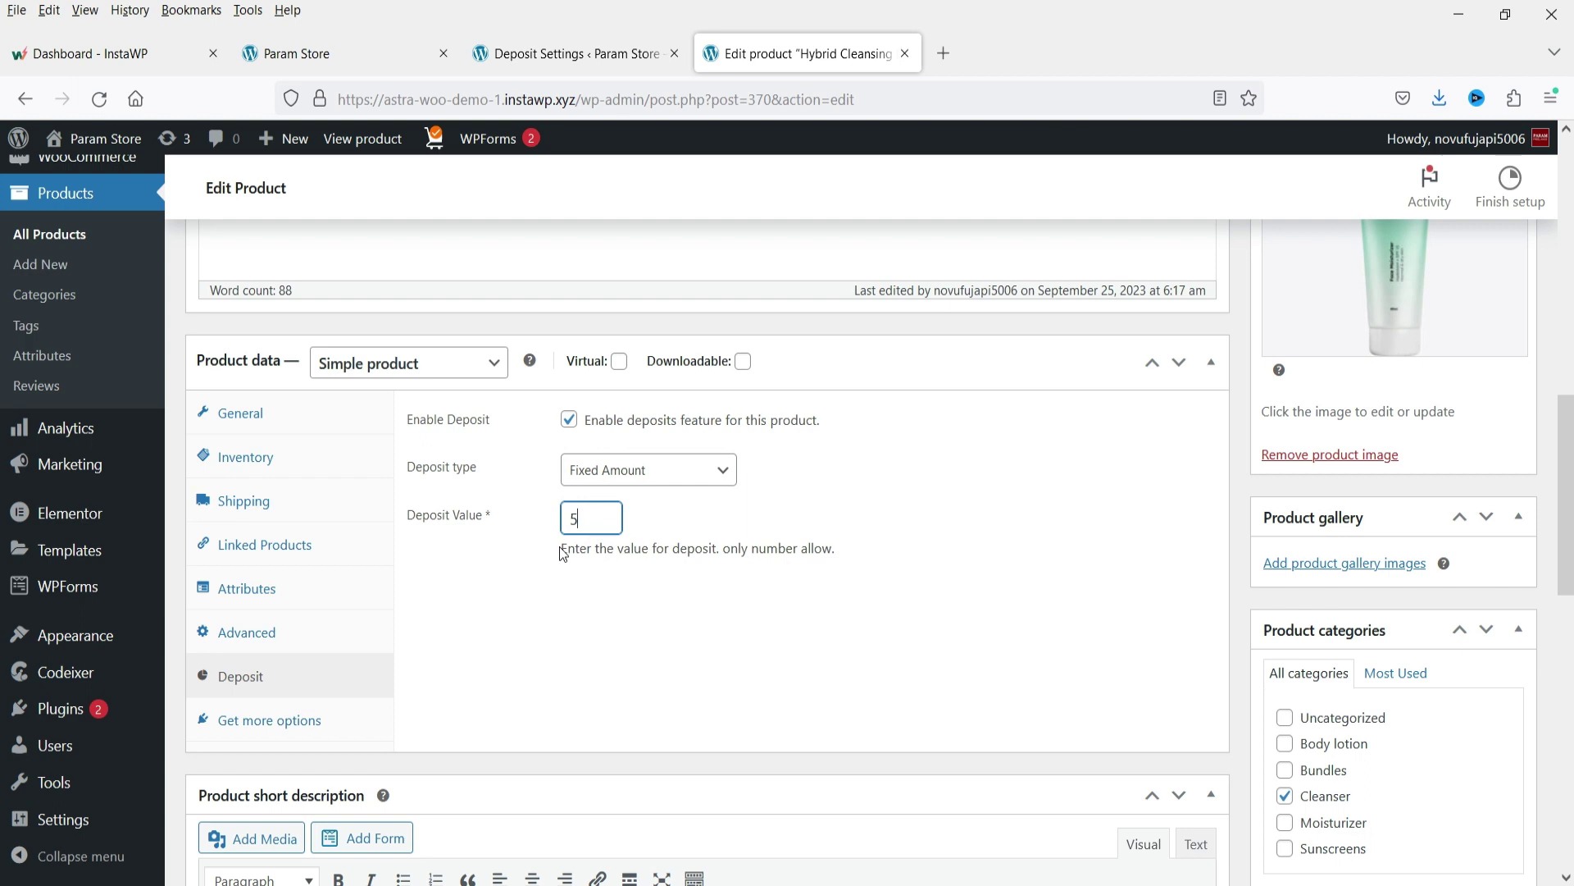
{"action": "double_click", "coordinate": [578, 517]}
{"action": "type", "text": "10"}
{"action": "left_click", "coordinate": [957, 556]}
{"action": "scroll", "coordinate": [873, 525], "scroll_direction": "up", "scroll_amount": 5}
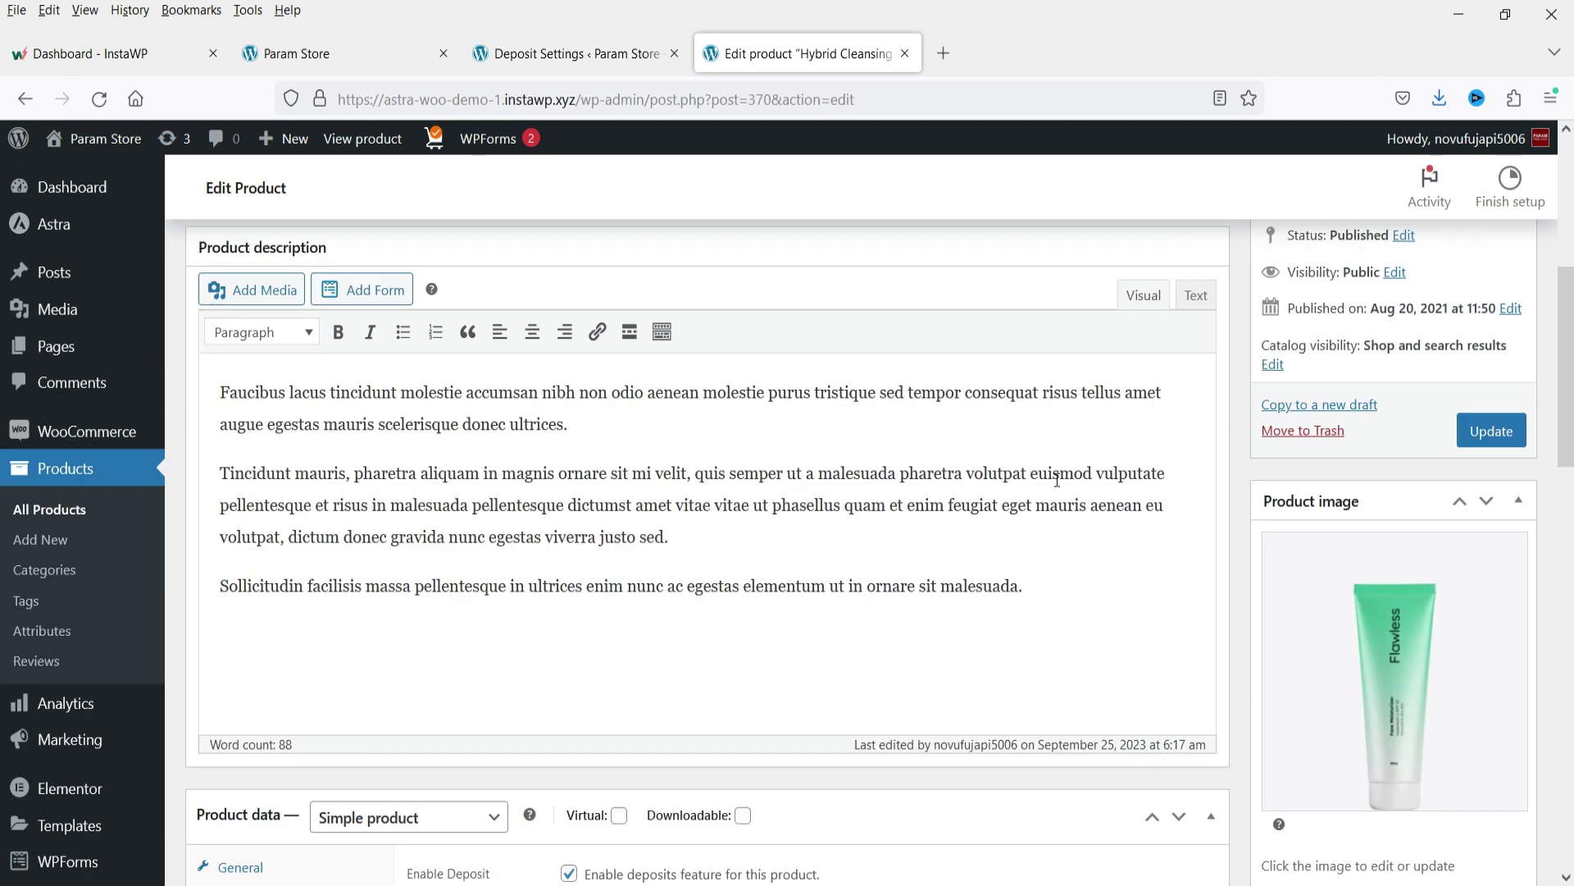
Update the product and open its storefront page in a new tab.
{"action": "left_click", "coordinate": [1492, 431]}
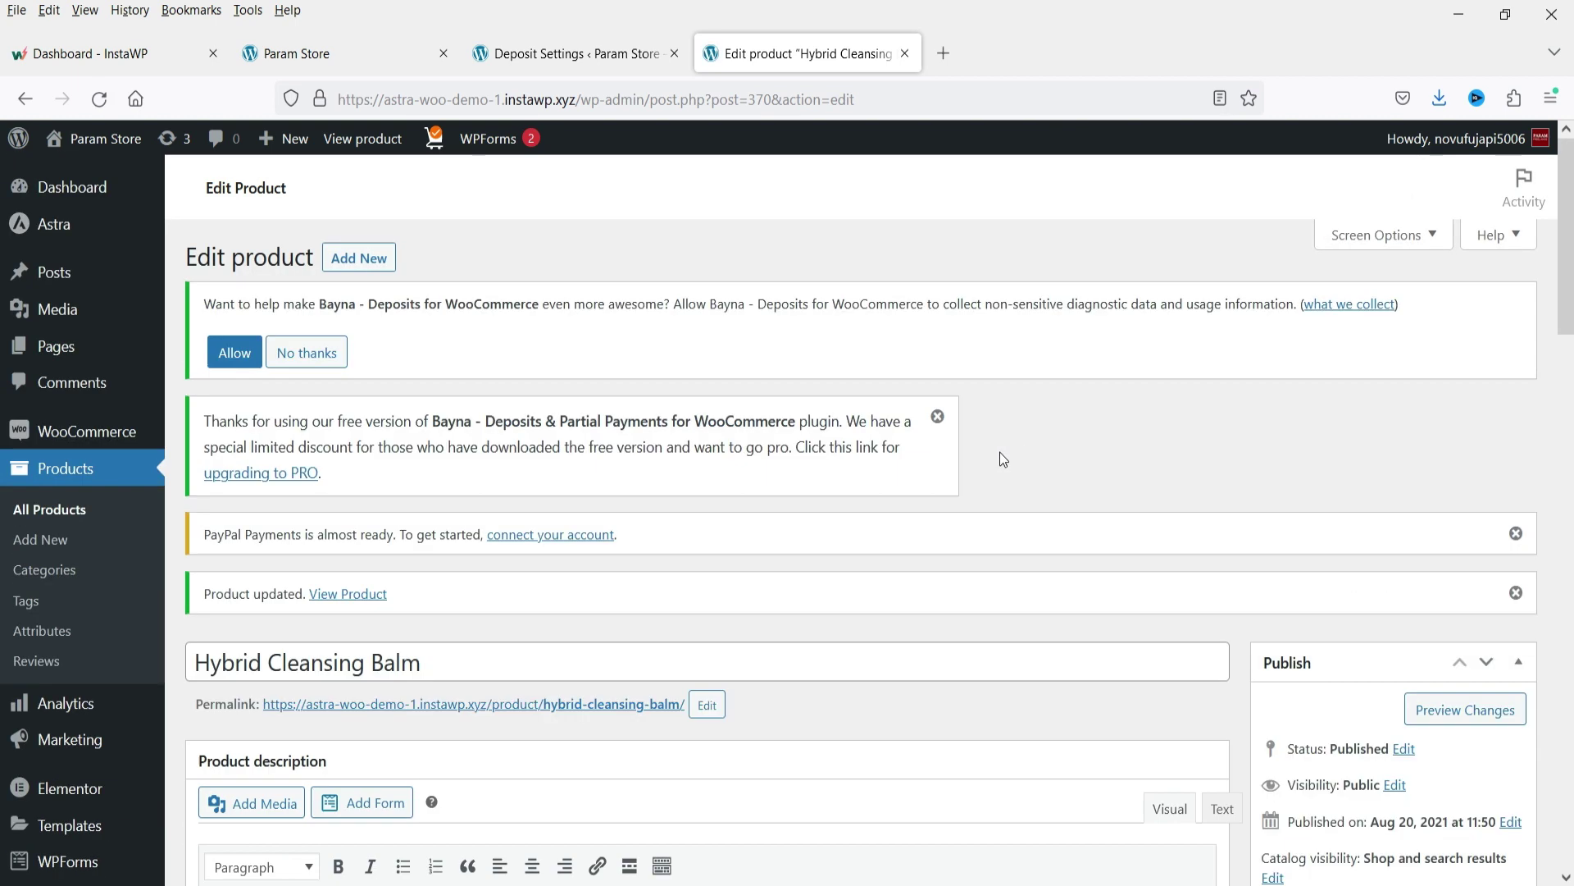
{"action": "scroll", "coordinate": [1019, 450], "scroll_direction": "down", "scroll_amount": 2}
{"action": "right_click", "coordinate": [631, 478]}
{"action": "left_click", "coordinate": [709, 510]}
{"action": "scroll", "coordinate": [984, 435], "scroll_direction": "up", "scroll_amount": 3}
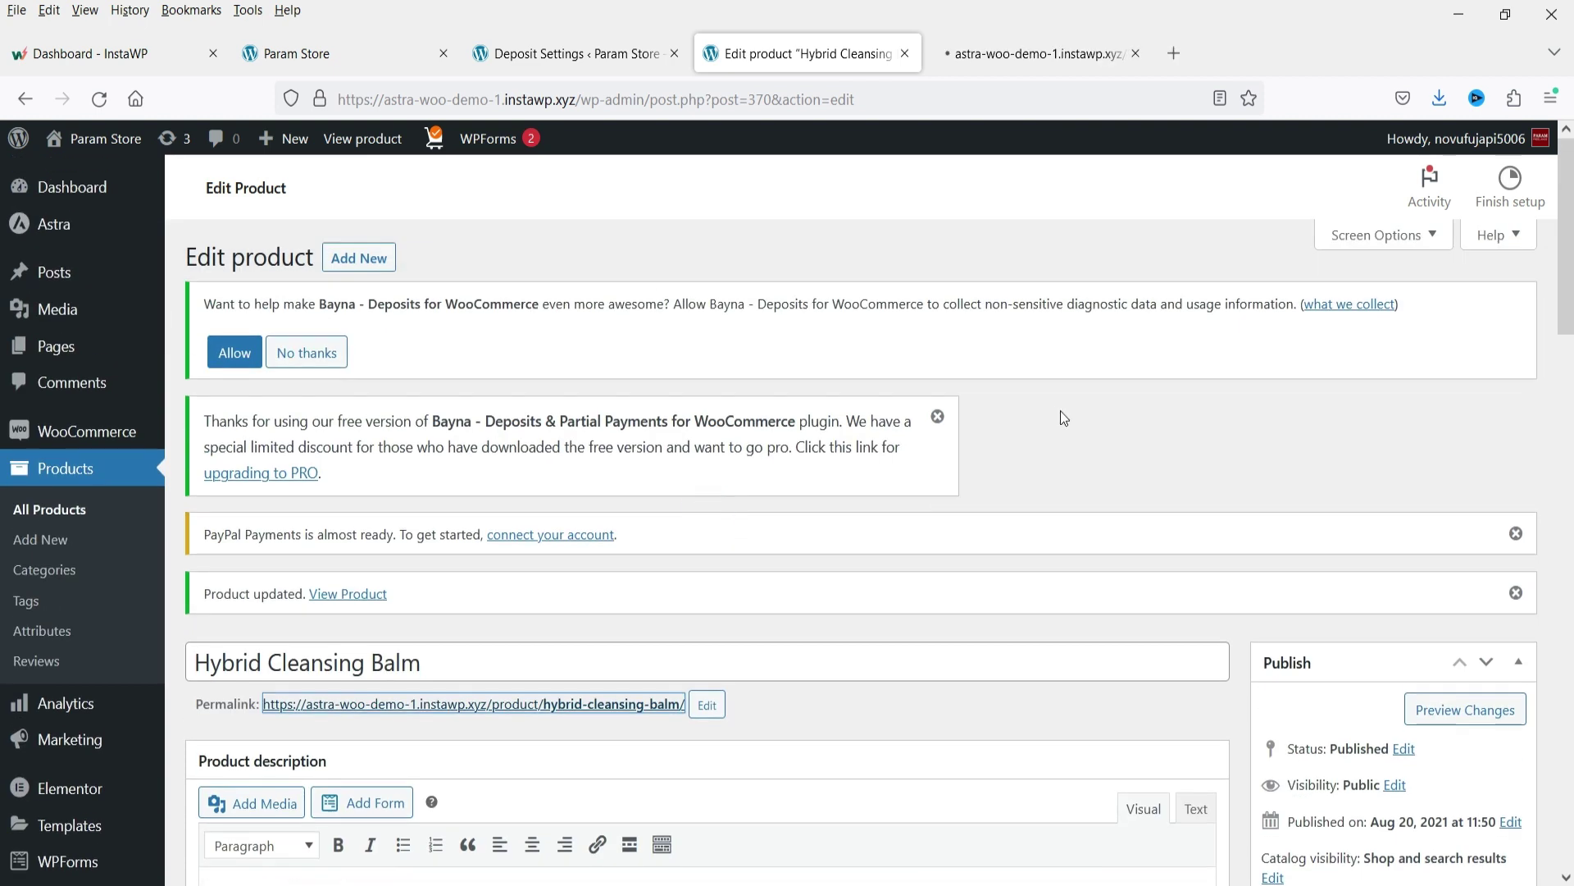
{"action": "key", "text": "ctrl+Tab"}
Keep Pay Deposit ($10.00 per item) selected and add Hybrid Cleansing Balm to the cart.
{"action": "scroll", "coordinate": [1232, 354], "scroll_direction": "down", "scroll_amount": 3}
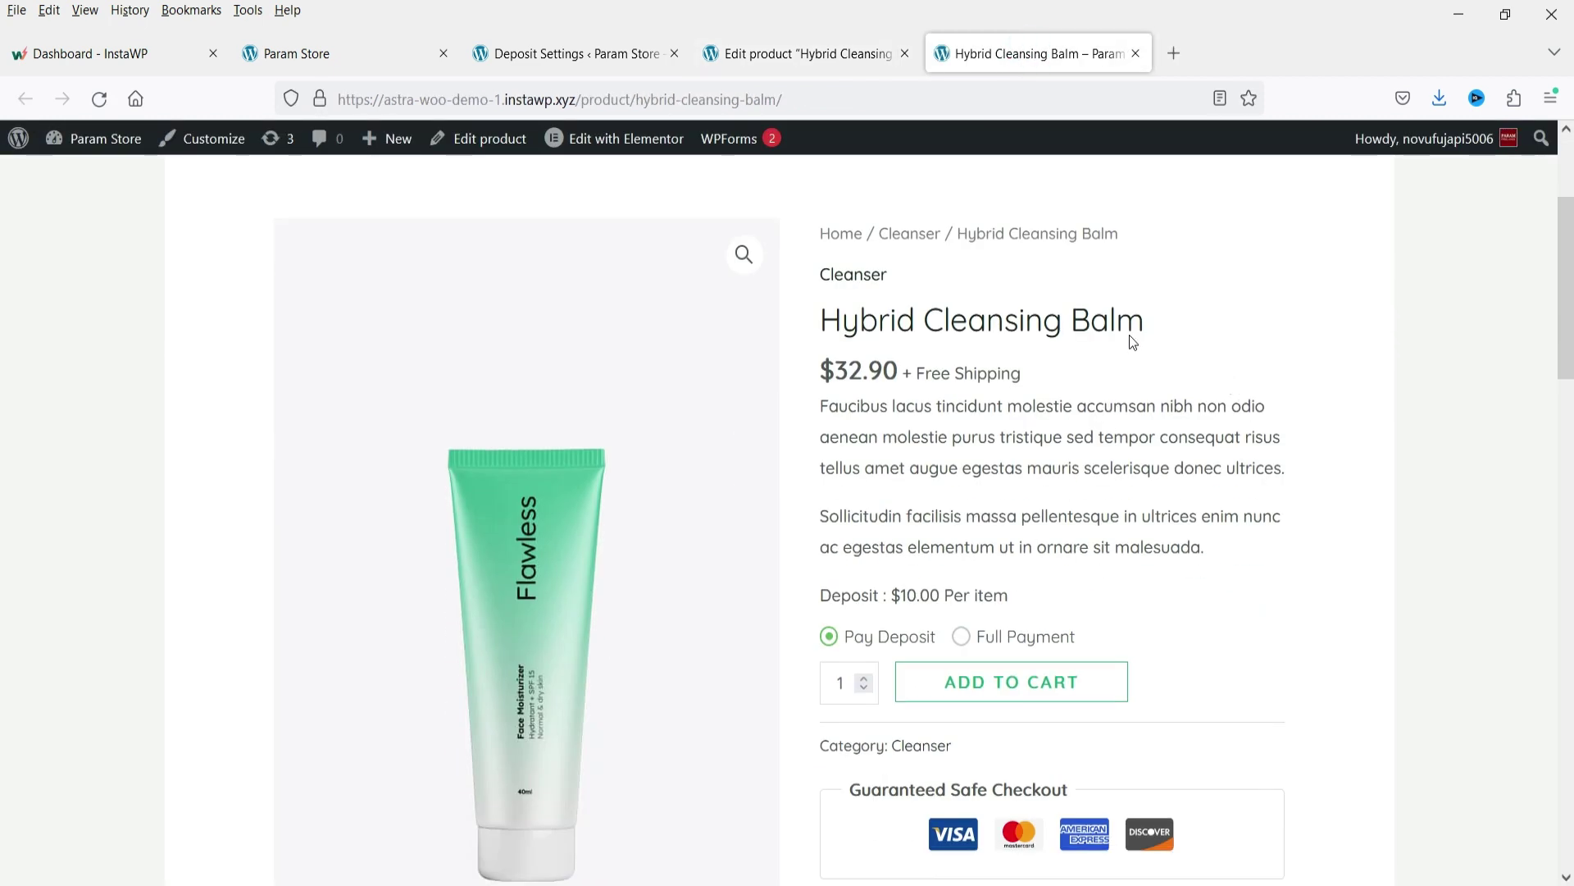
{"action": "scroll", "coordinate": [1224, 408], "scroll_direction": "down", "scroll_amount": 3}
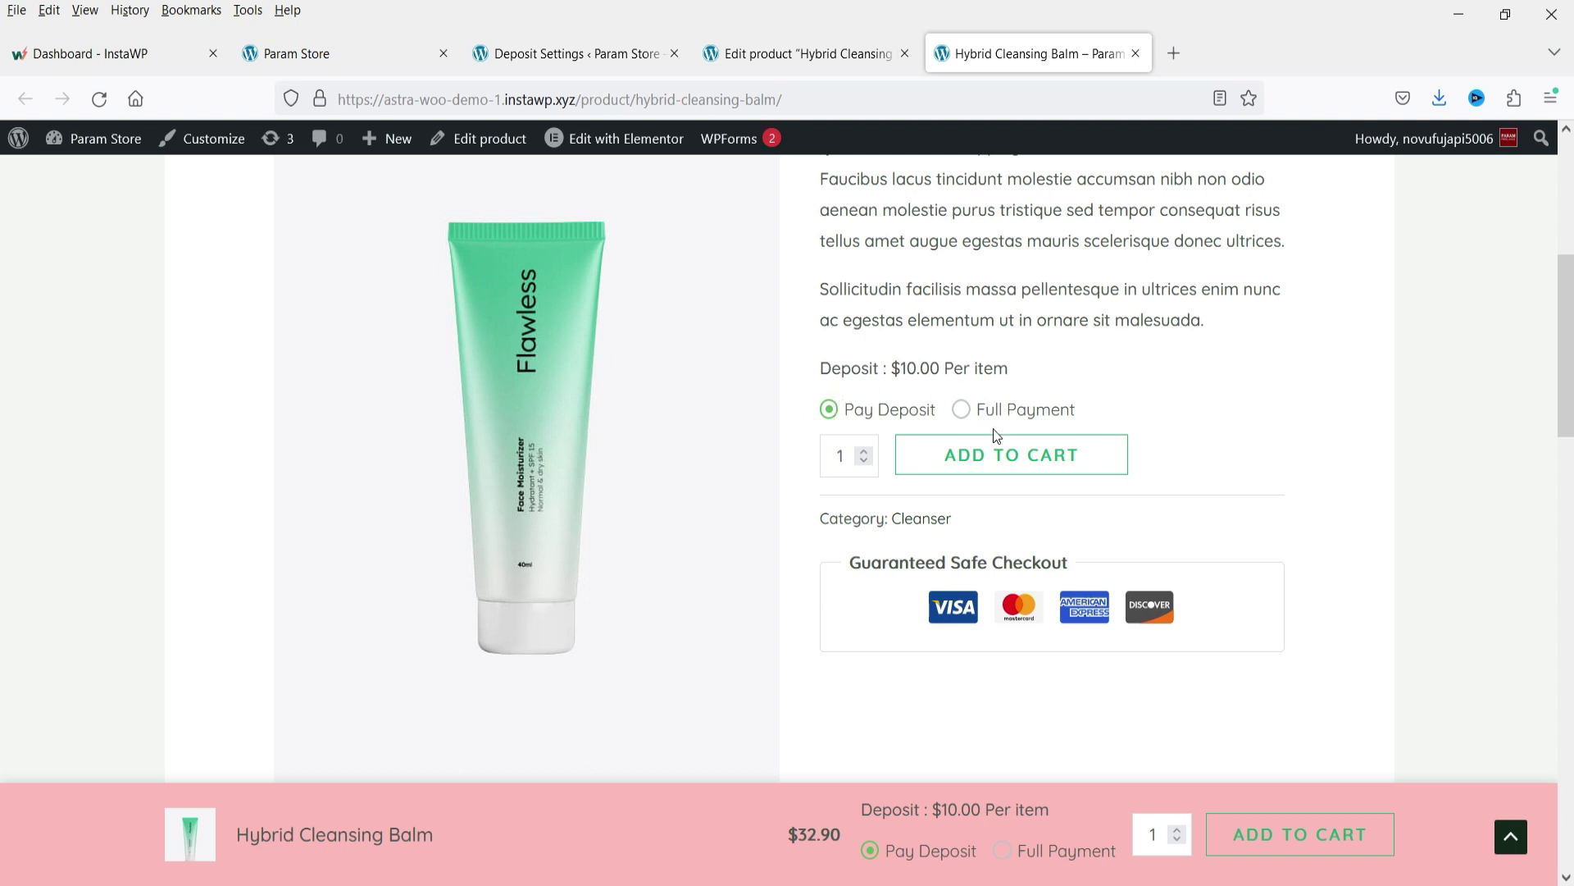
{"action": "left_click", "coordinate": [959, 411]}
{"action": "left_click", "coordinate": [829, 409]}
{"action": "double_click", "coordinate": [895, 368]}
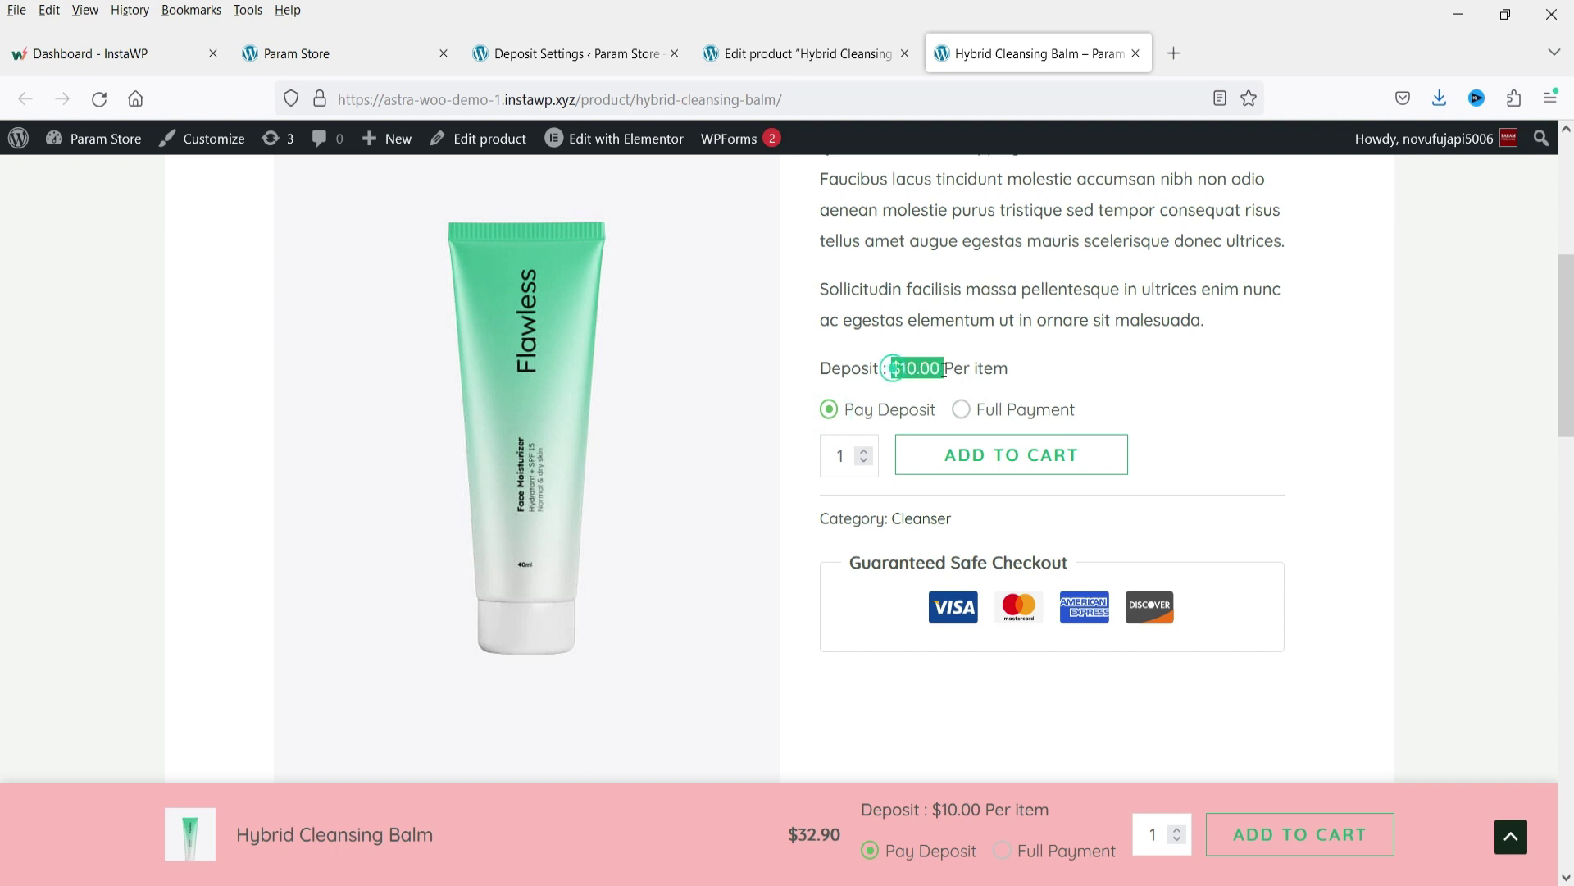
{"action": "left_click", "coordinate": [1058, 363]}
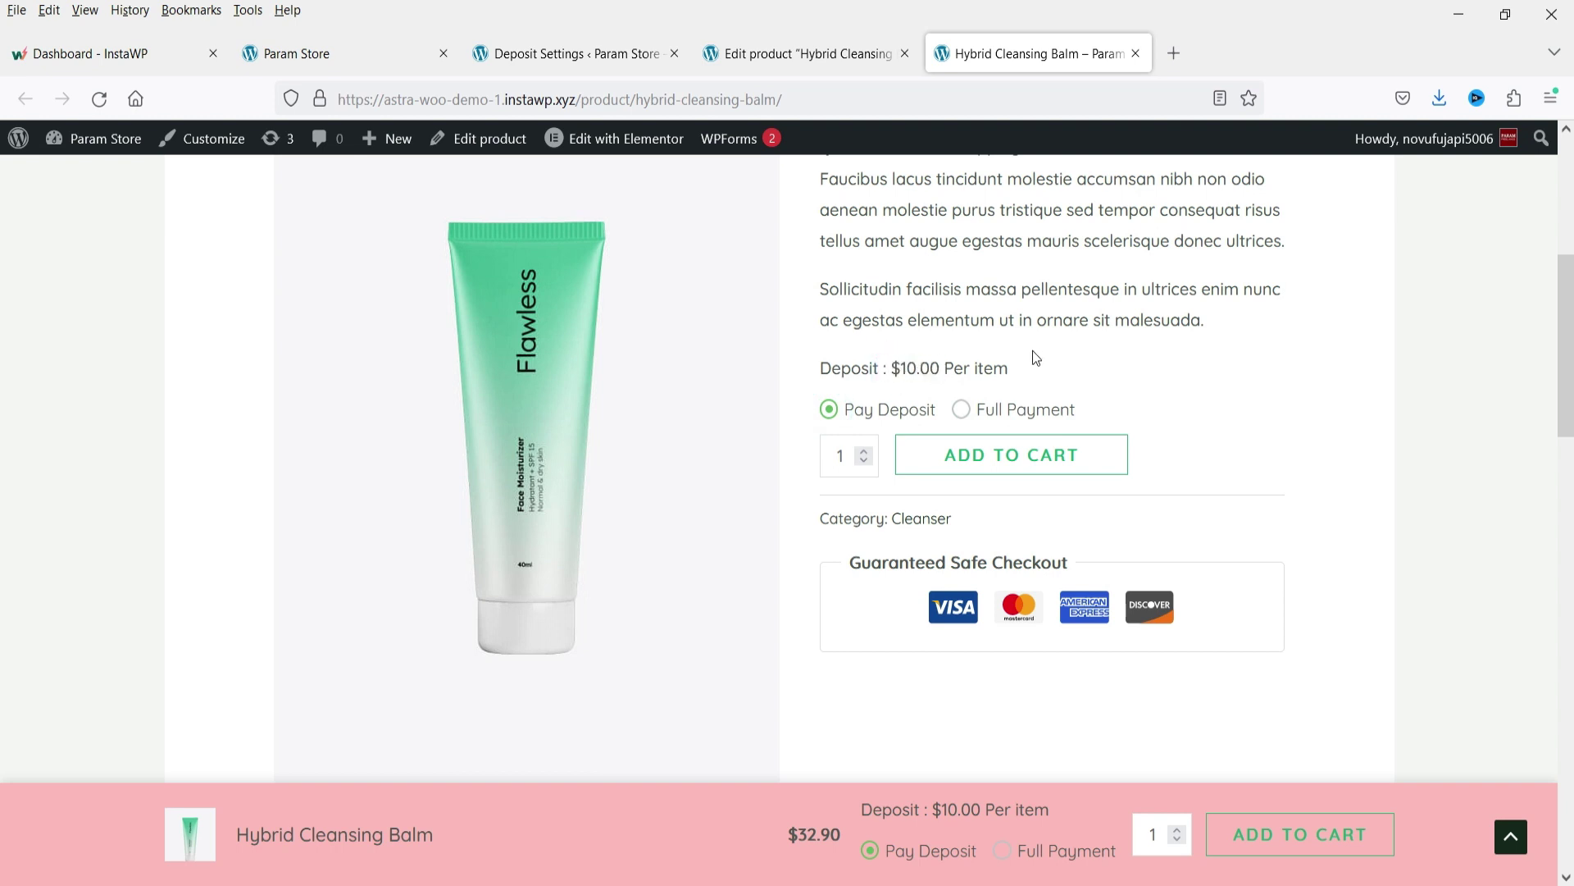
{"action": "left_click", "coordinate": [1063, 456]}
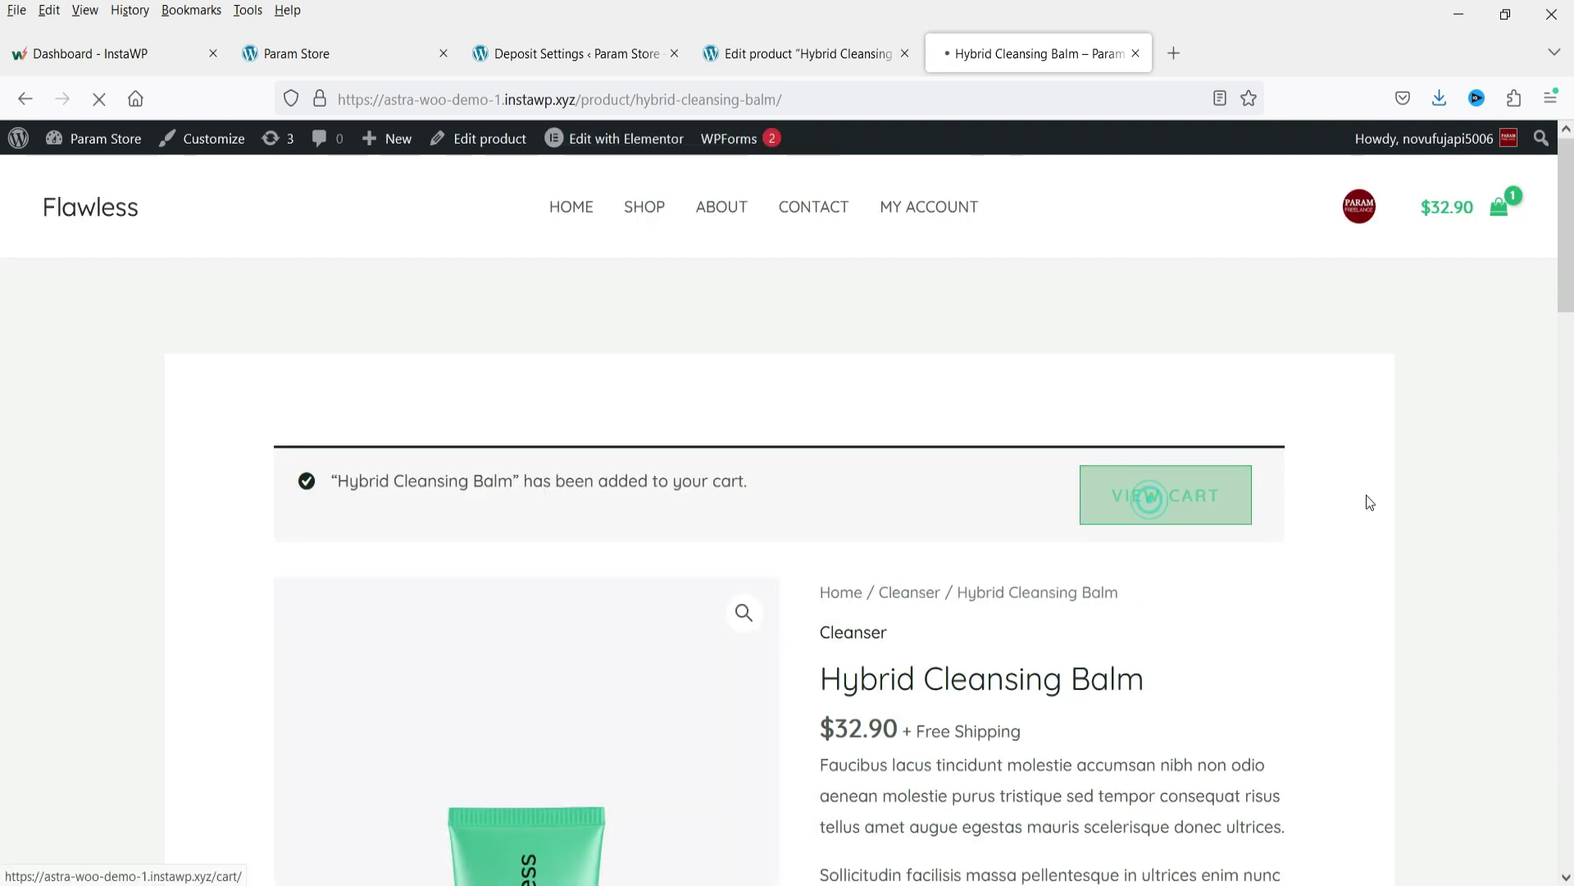
Check the cart's $10.00 deposit to pay now and $22.90 due payment for Hybrid Cleansing Balm.
{"action": "scroll", "coordinate": [865, 345], "scroll_direction": "down", "scroll_amount": 2}
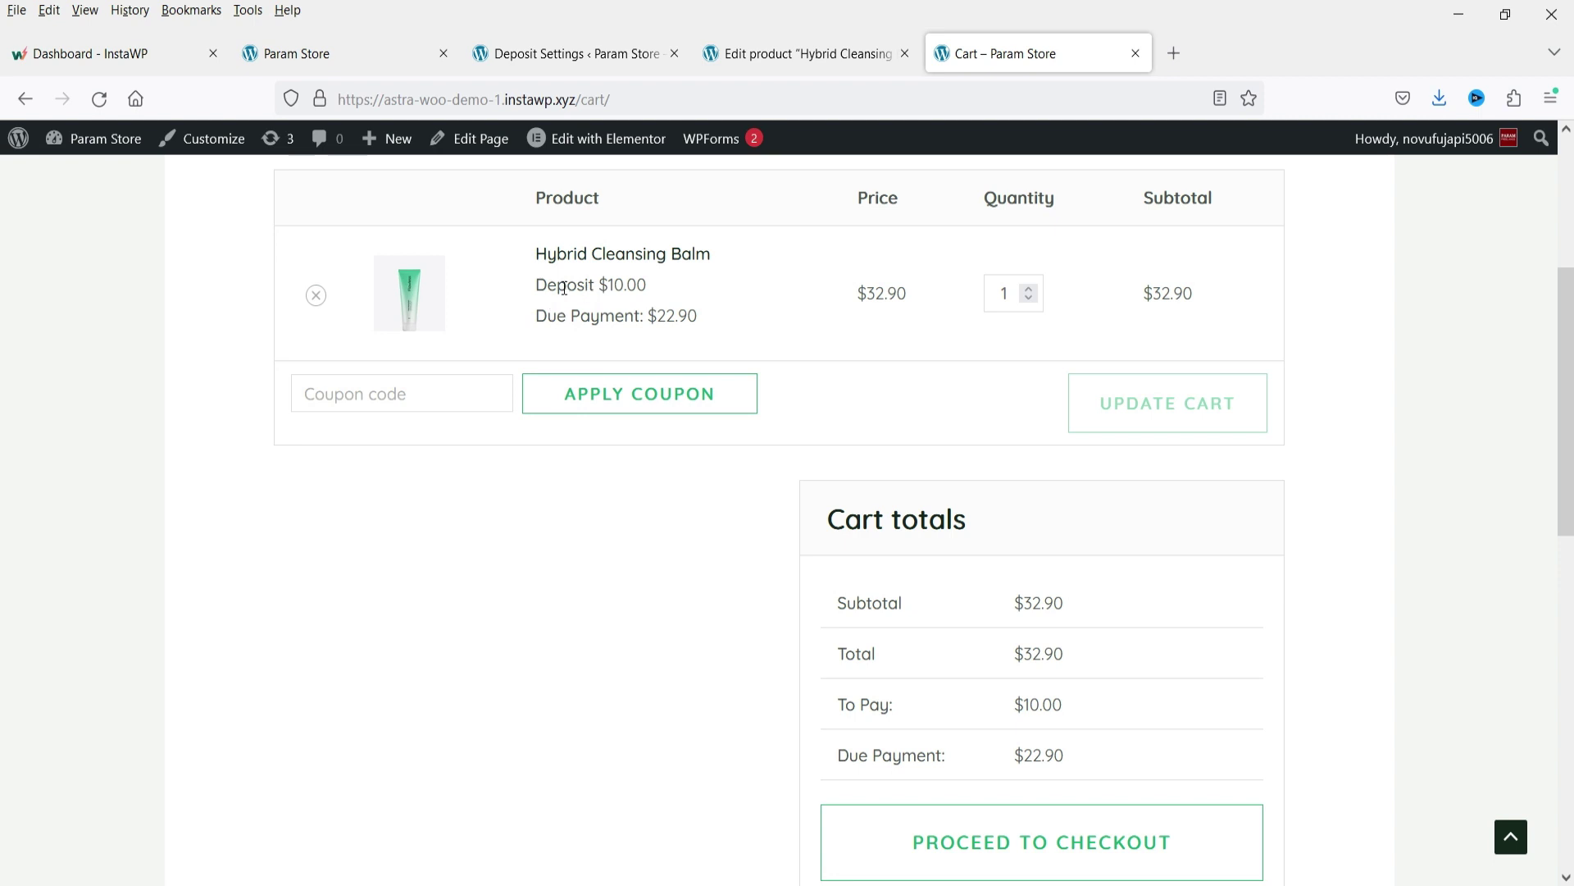
{"action": "left_click_drag", "start_coordinate": [541, 284], "coordinate": [656, 287]}
{"action": "left_click", "coordinate": [579, 314]}
{"action": "left_click_drag", "start_coordinate": [545, 316], "coordinate": [701, 320]}
{"action": "left_click", "coordinate": [749, 322]}
{"action": "scroll", "coordinate": [1137, 364], "scroll_direction": "down", "scroll_amount": 3}
{"action": "double_click", "coordinate": [1058, 477]}
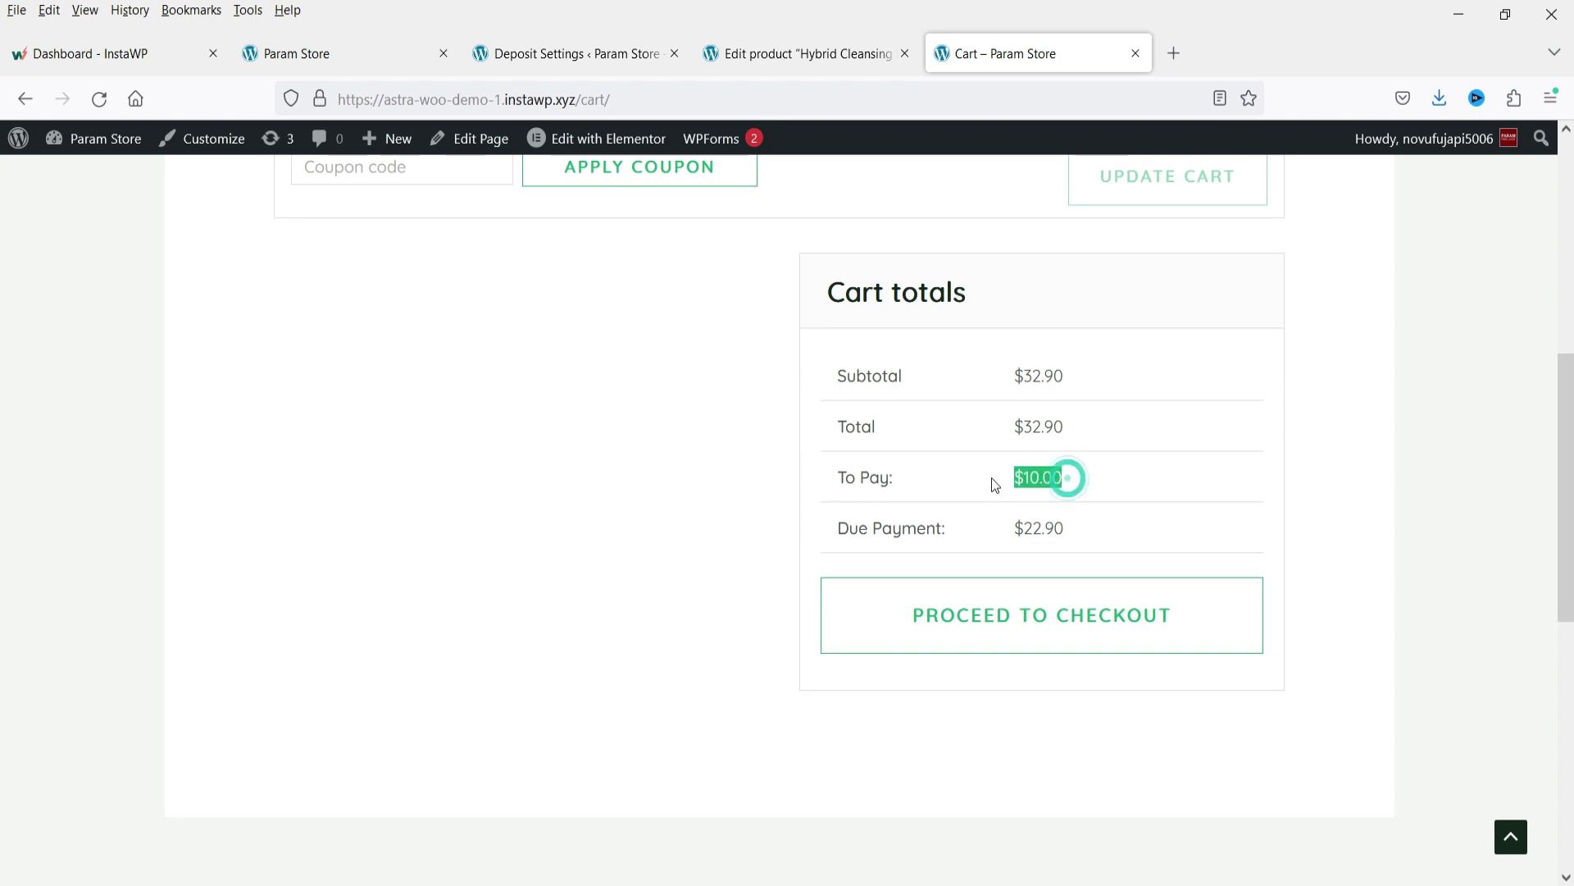
{"action": "double_click", "coordinate": [1063, 533]}
{"action": "left_click", "coordinate": [1096, 533]}
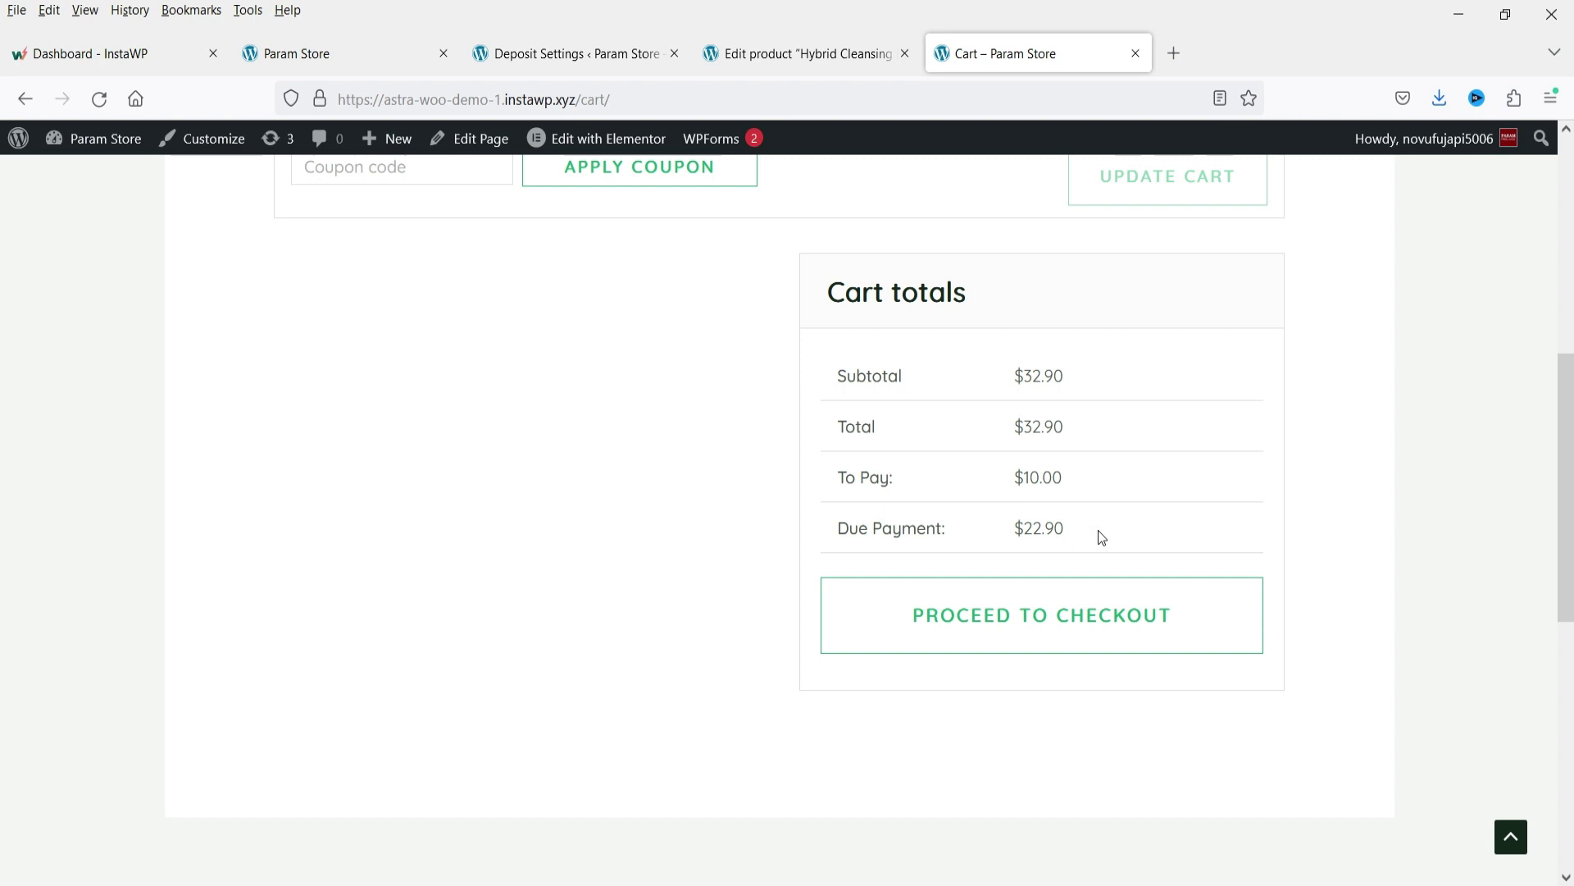
{"action": "scroll", "coordinate": [1159, 533], "scroll_direction": "up", "scroll_amount": 7}
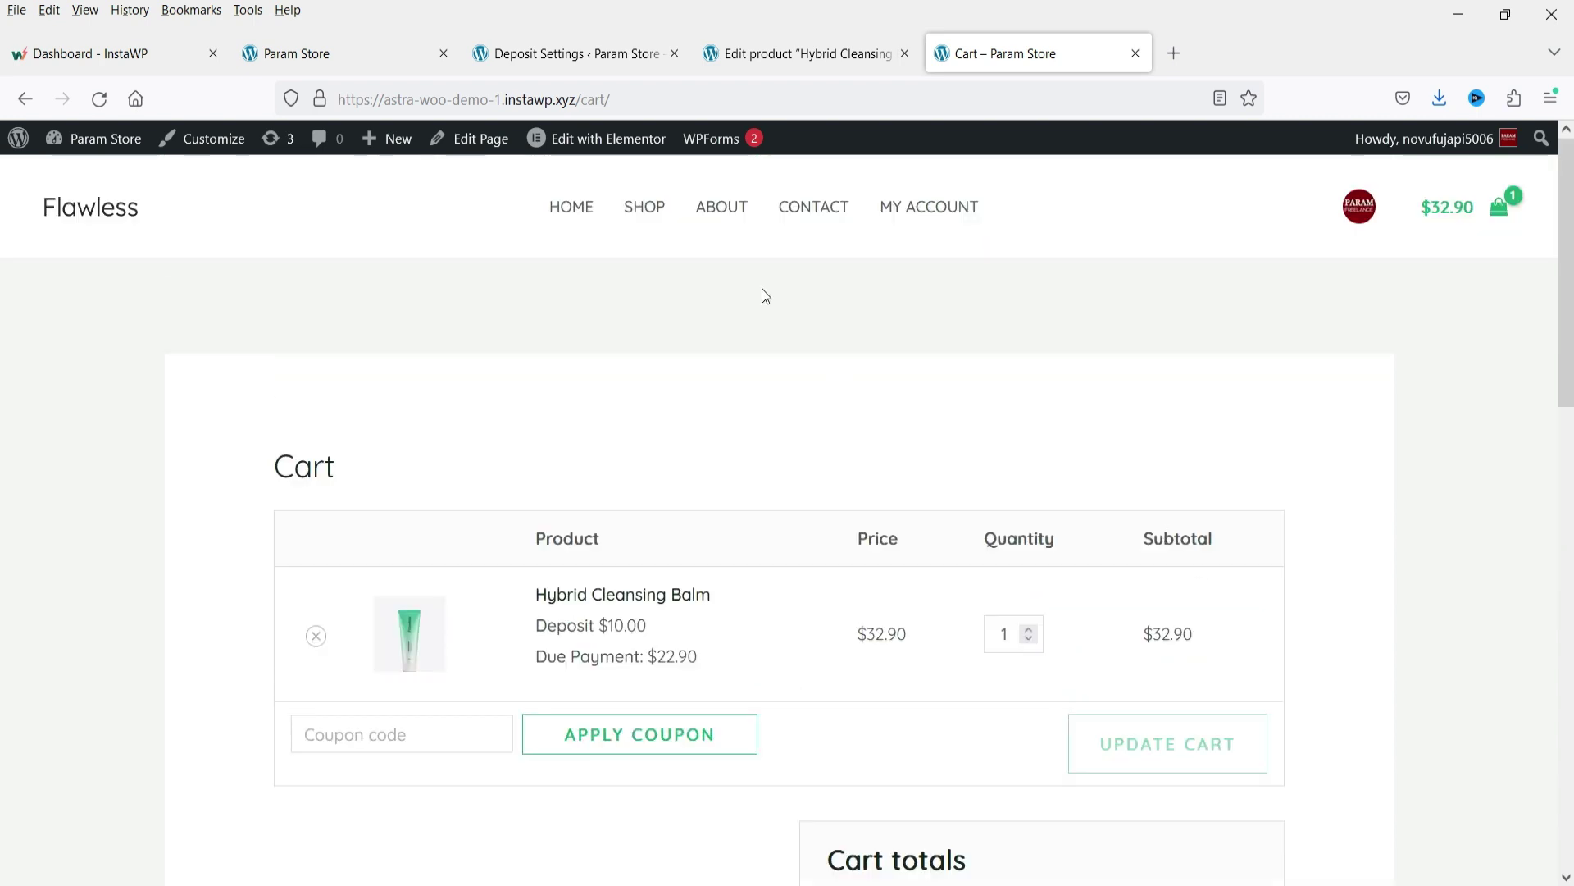
{"action": "left_click", "coordinate": [654, 220]}
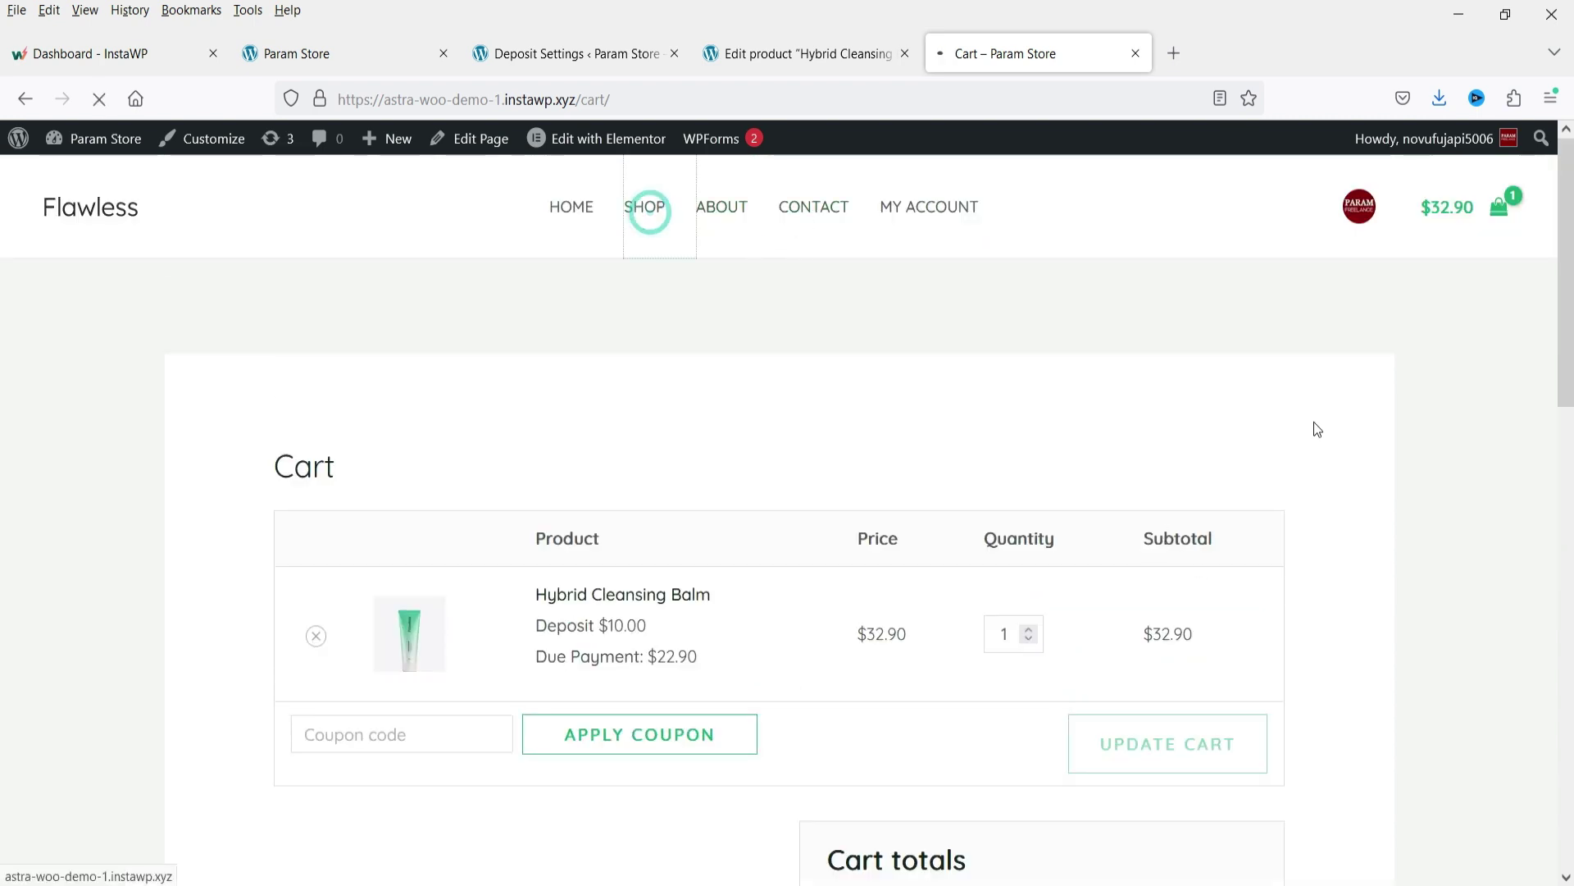
Try adding Balancing Daily Cleanser and read the warning that the cart already holds deposit products.
{"action": "scroll", "coordinate": [1225, 369], "scroll_direction": "down", "scroll_amount": 4}
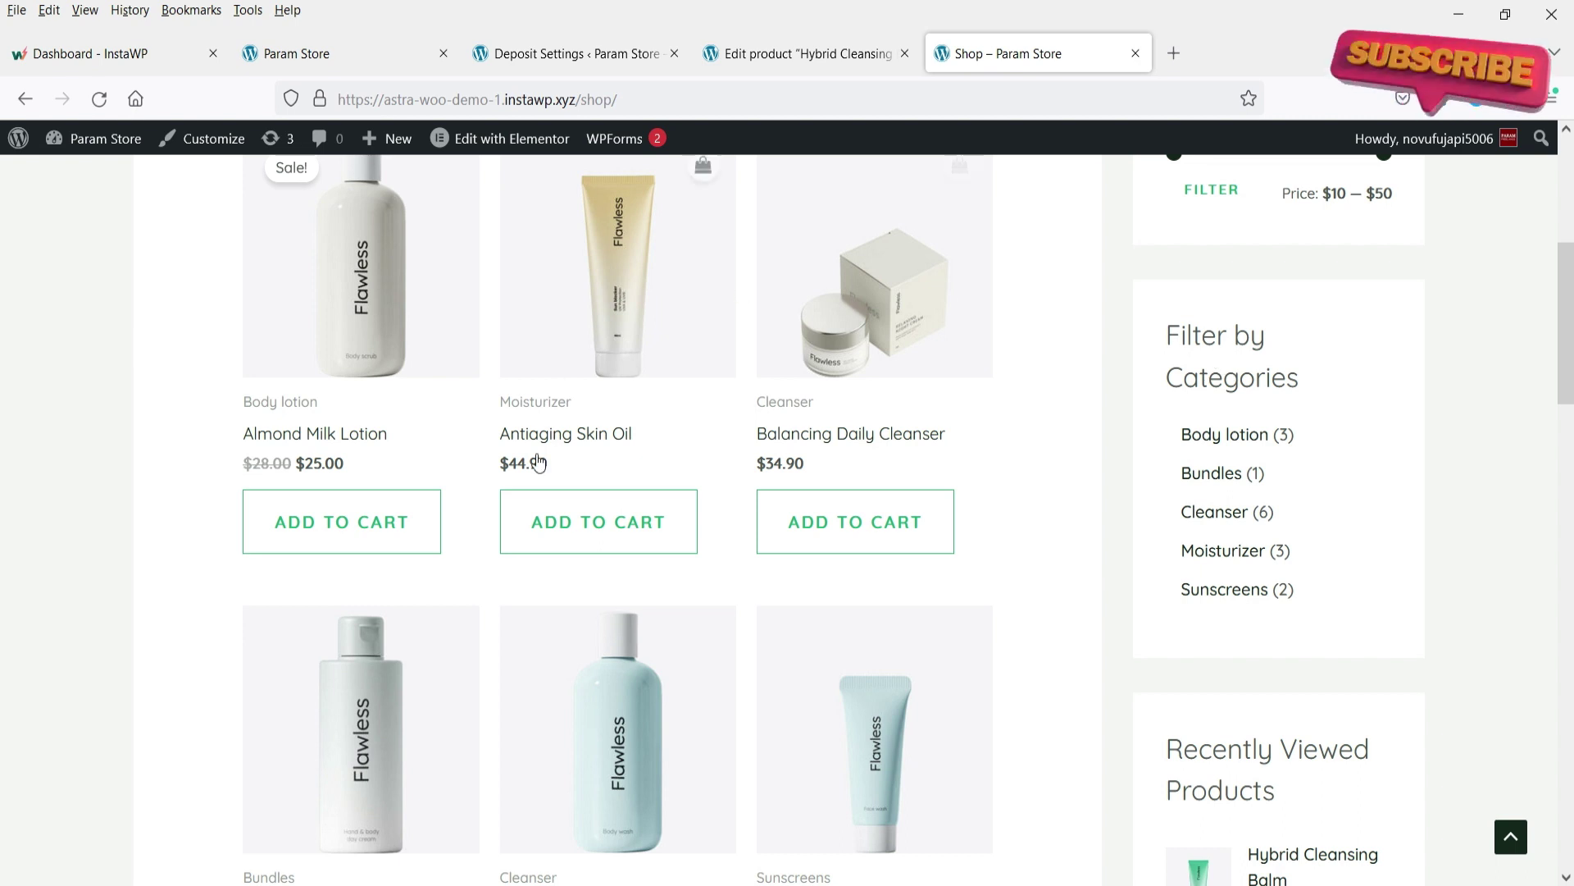
{"action": "left_click", "coordinate": [858, 532]}
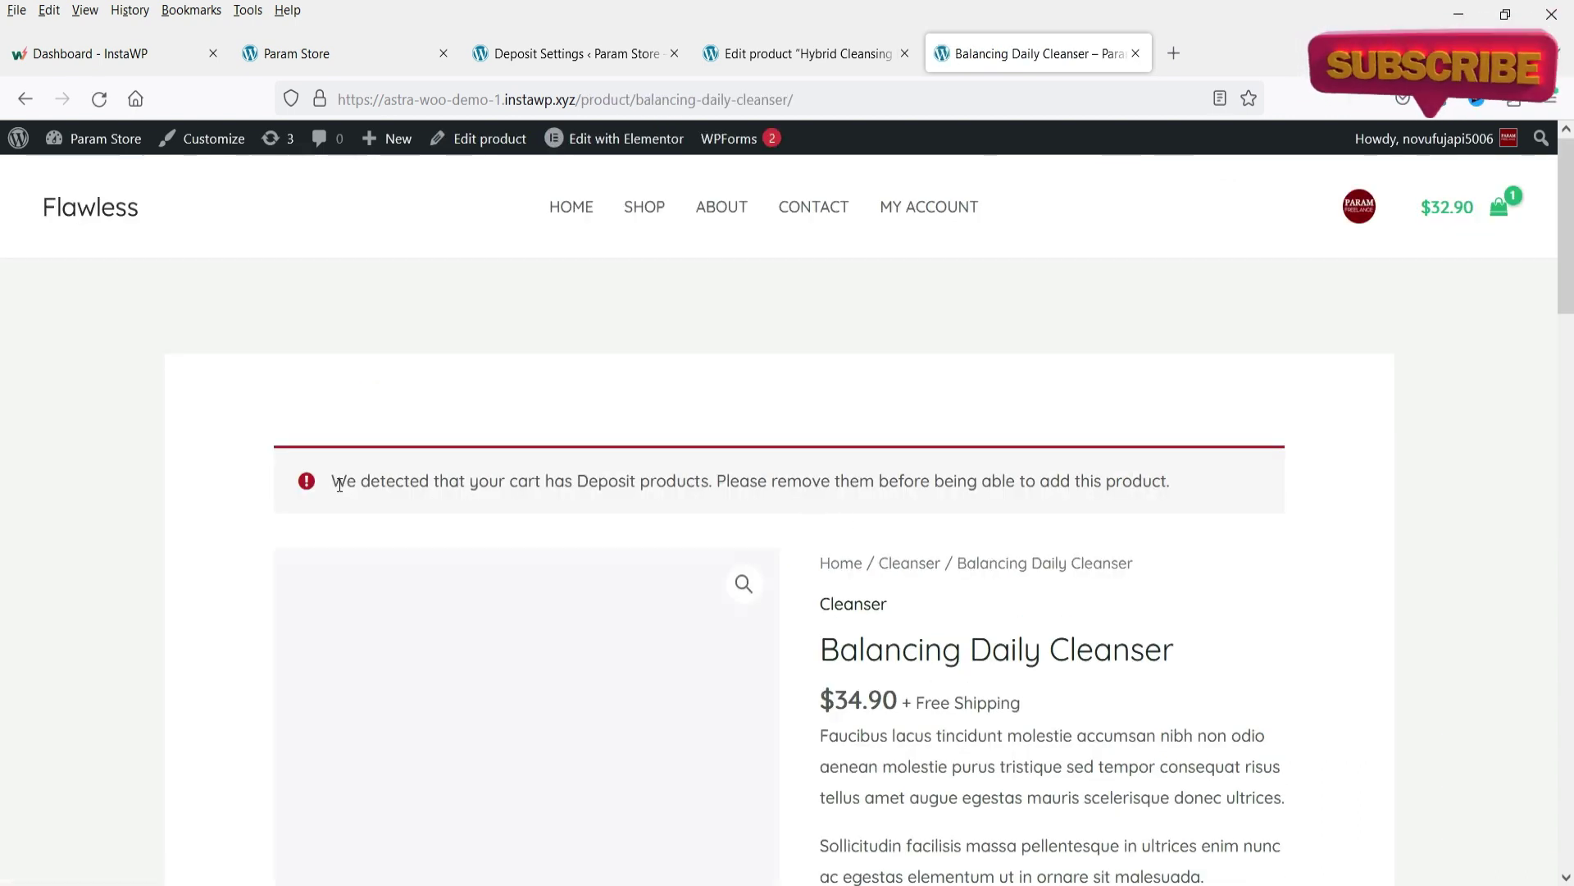
{"action": "left_click_drag", "start_coordinate": [340, 485], "coordinate": [735, 508]}
{"action": "left_click", "coordinate": [784, 508]}
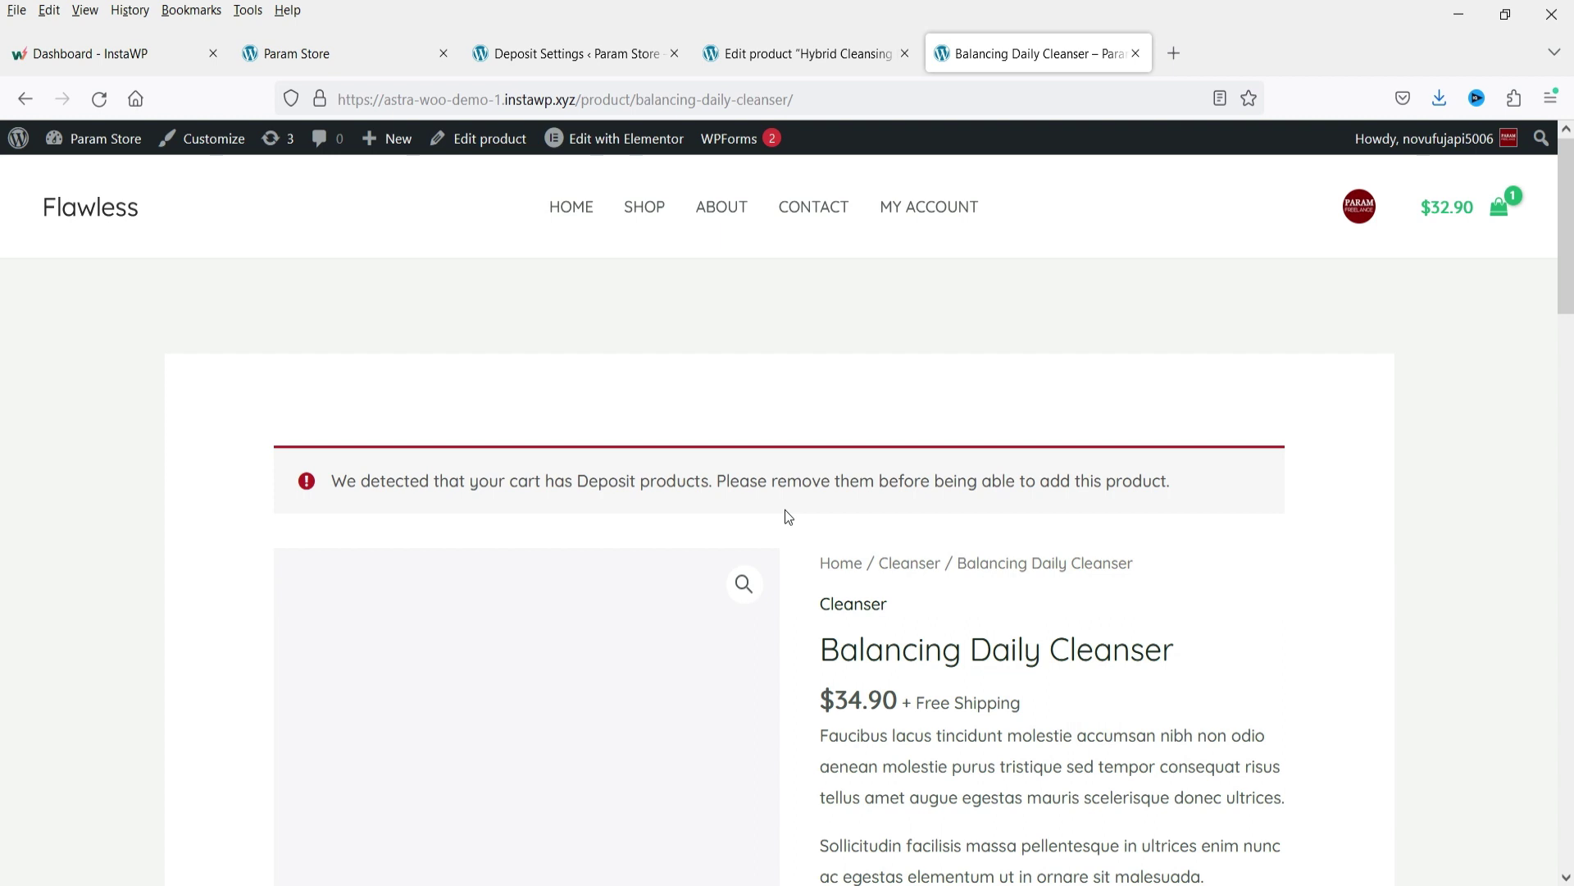
Set Bayna's Deposit Mode to allow deposits and regular items together, then save.
{"action": "left_click", "coordinate": [534, 53]}
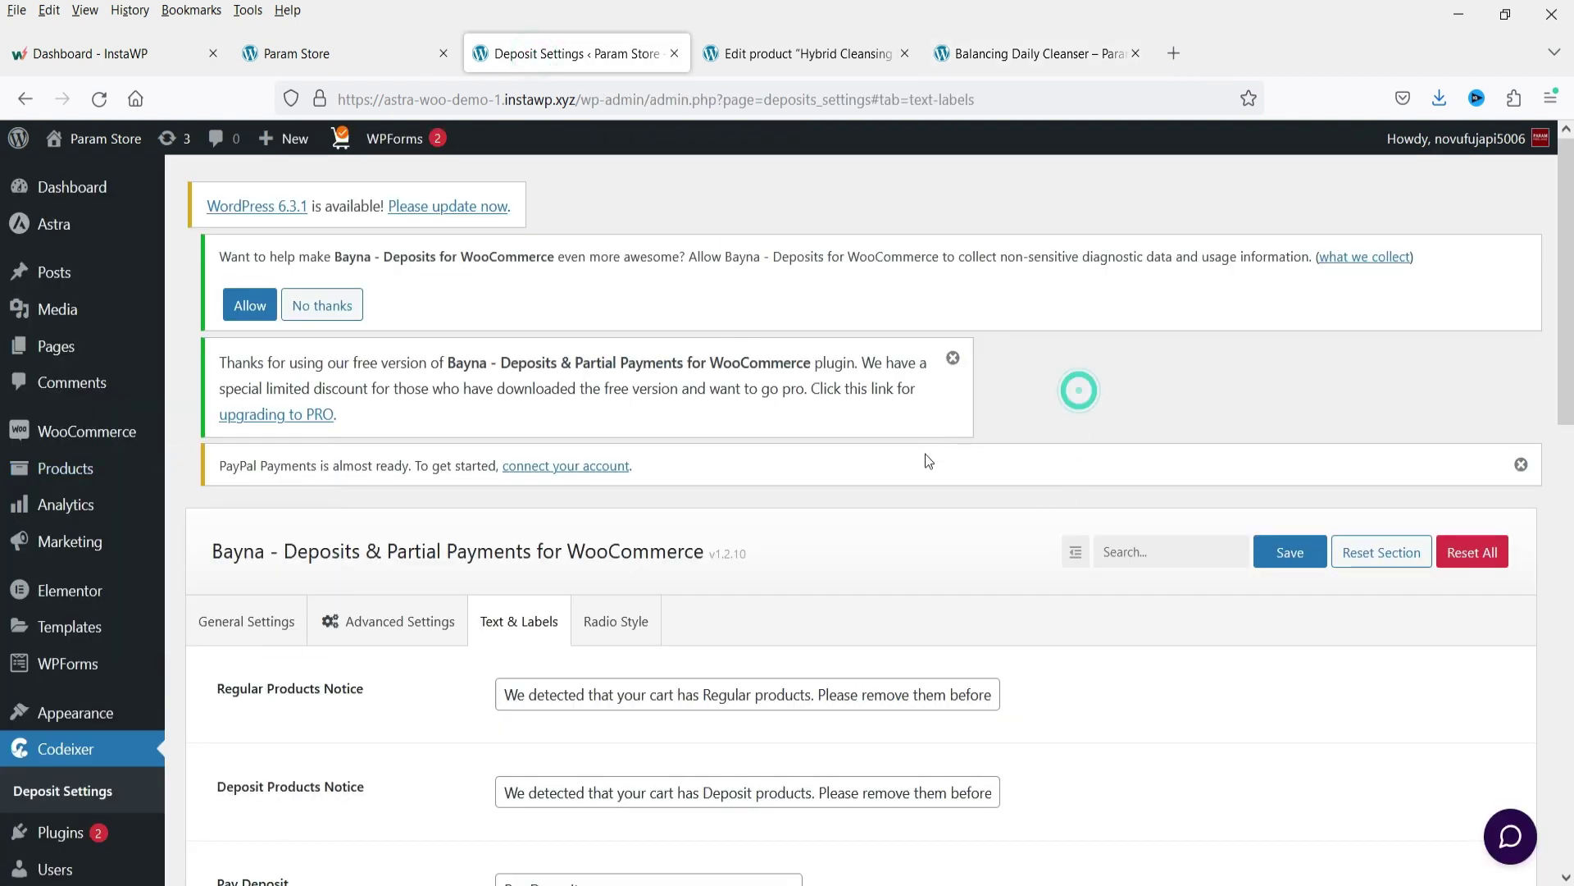
{"action": "scroll", "coordinate": [927, 452], "scroll_direction": "down", "scroll_amount": 4}
{"action": "left_click", "coordinate": [249, 282]}
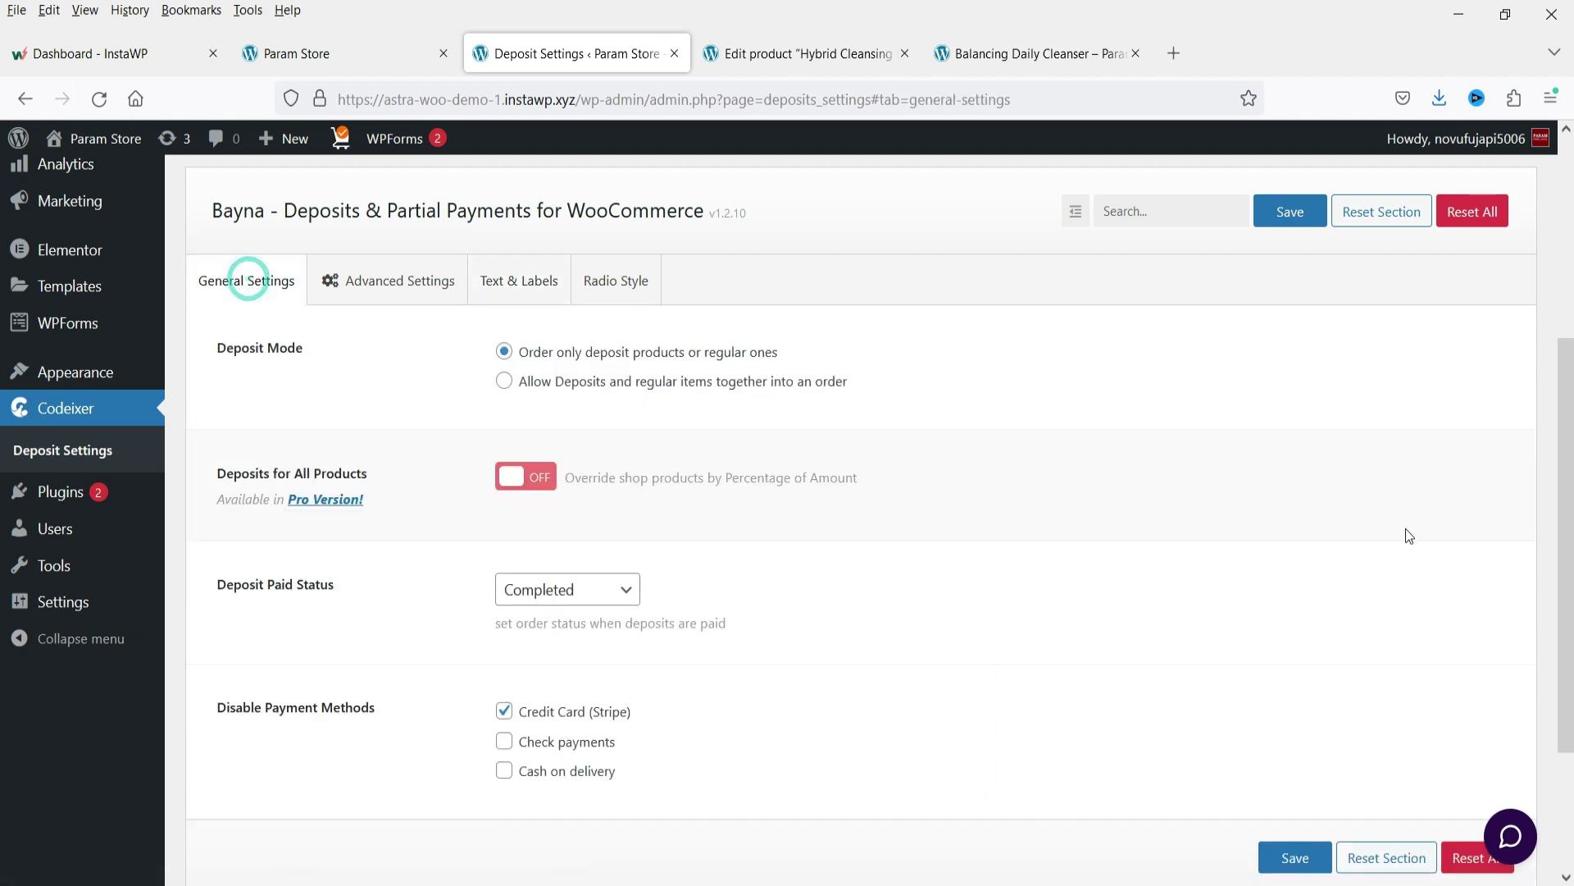
{"action": "left_click", "coordinate": [505, 384]}
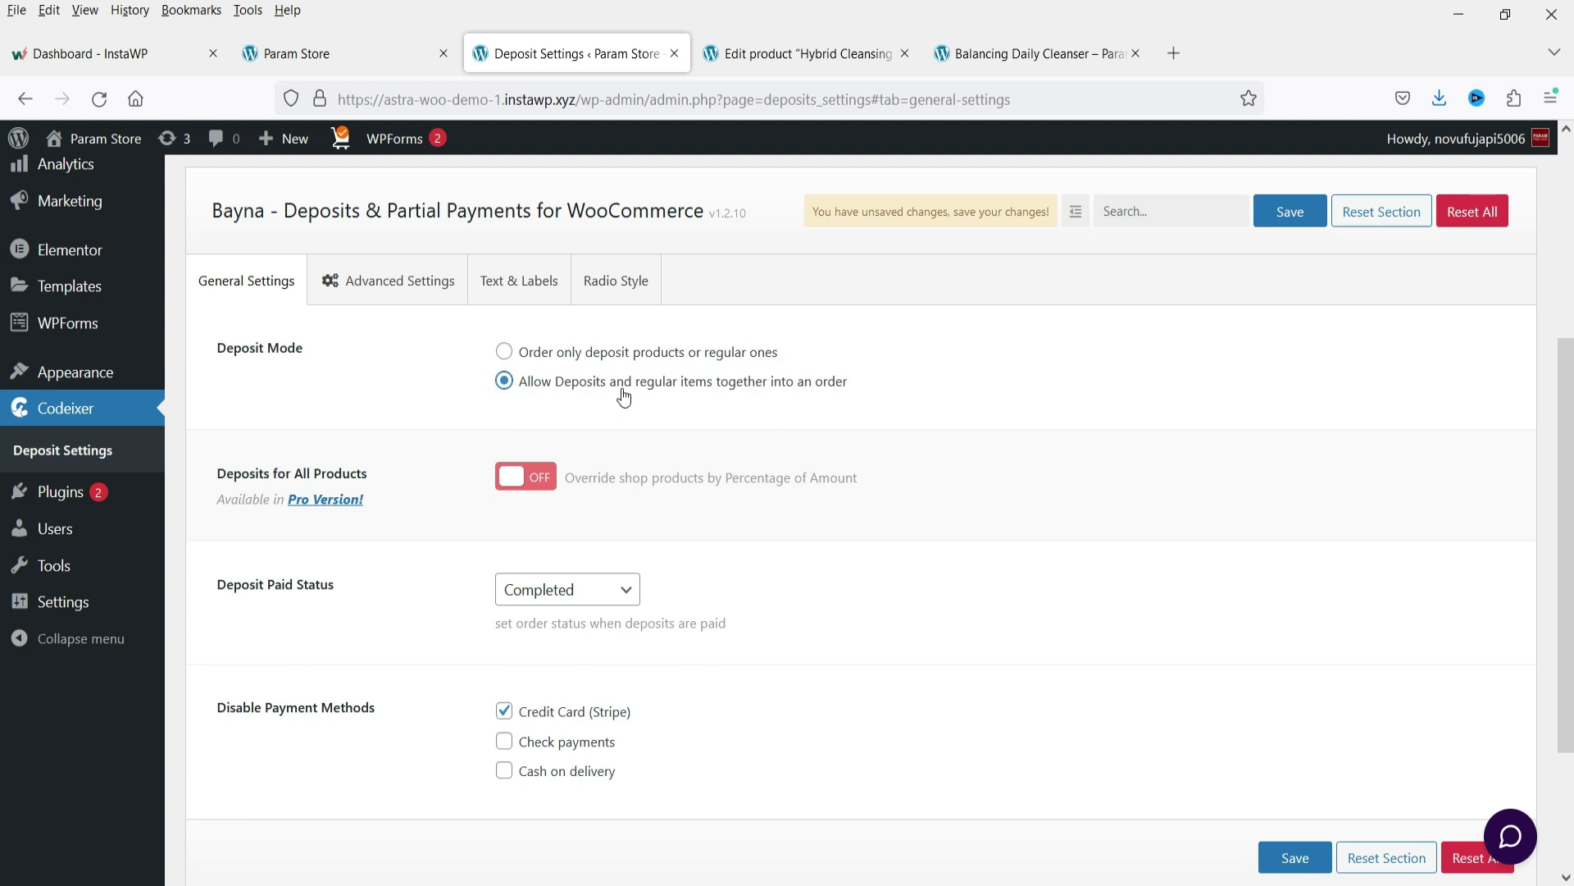
{"action": "left_click", "coordinate": [1290, 212]}
Go to the shop page and check the cart's current contents.
{"action": "left_click", "coordinate": [987, 51]}
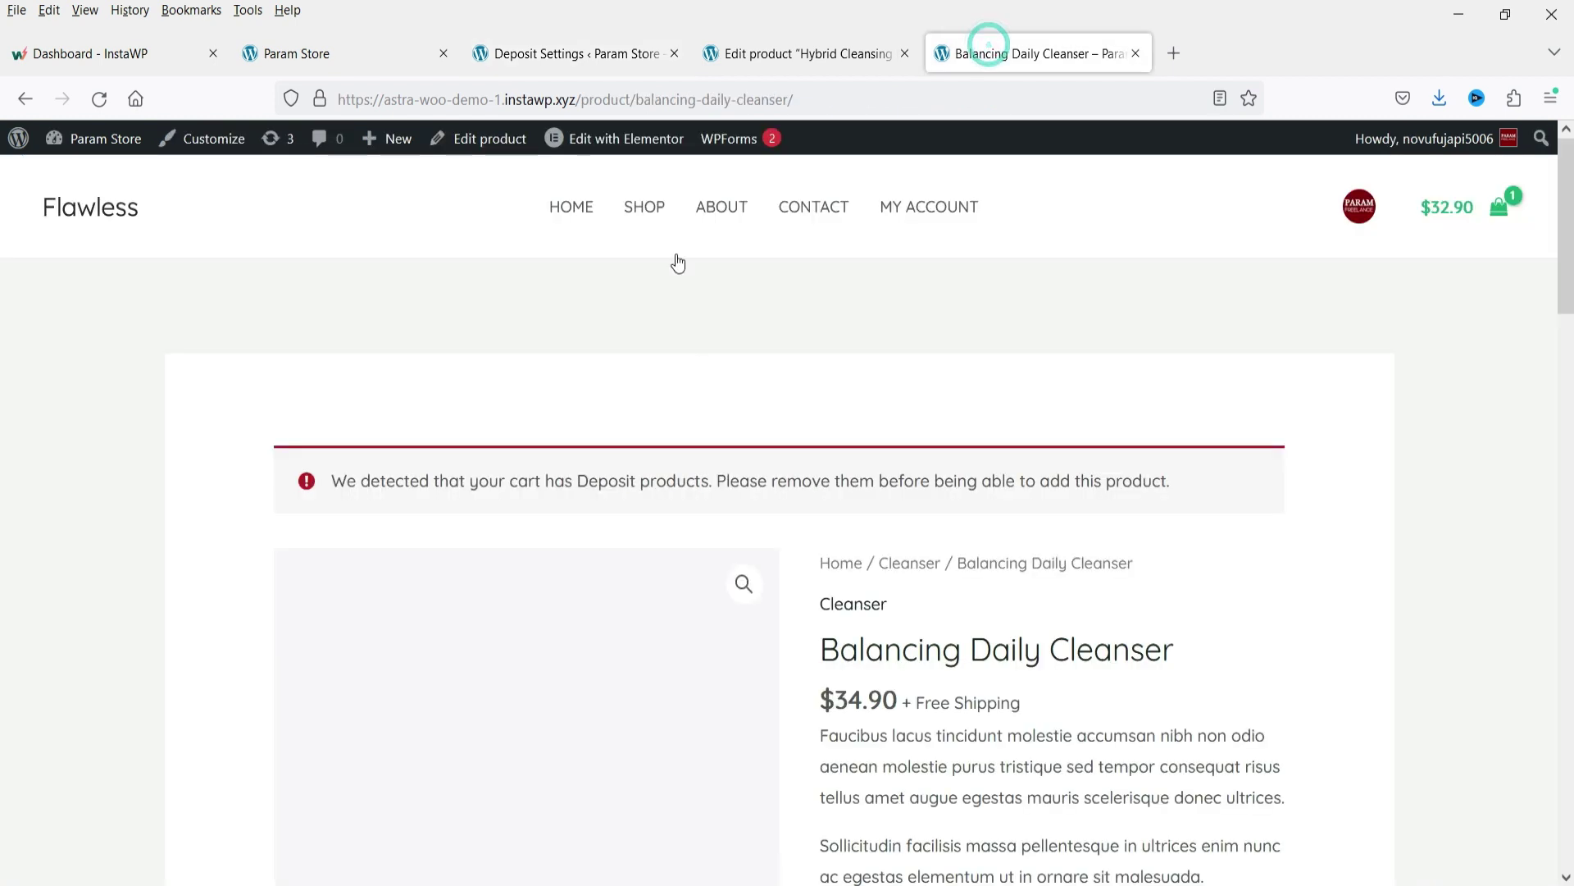
{"action": "left_click", "coordinate": [640, 215]}
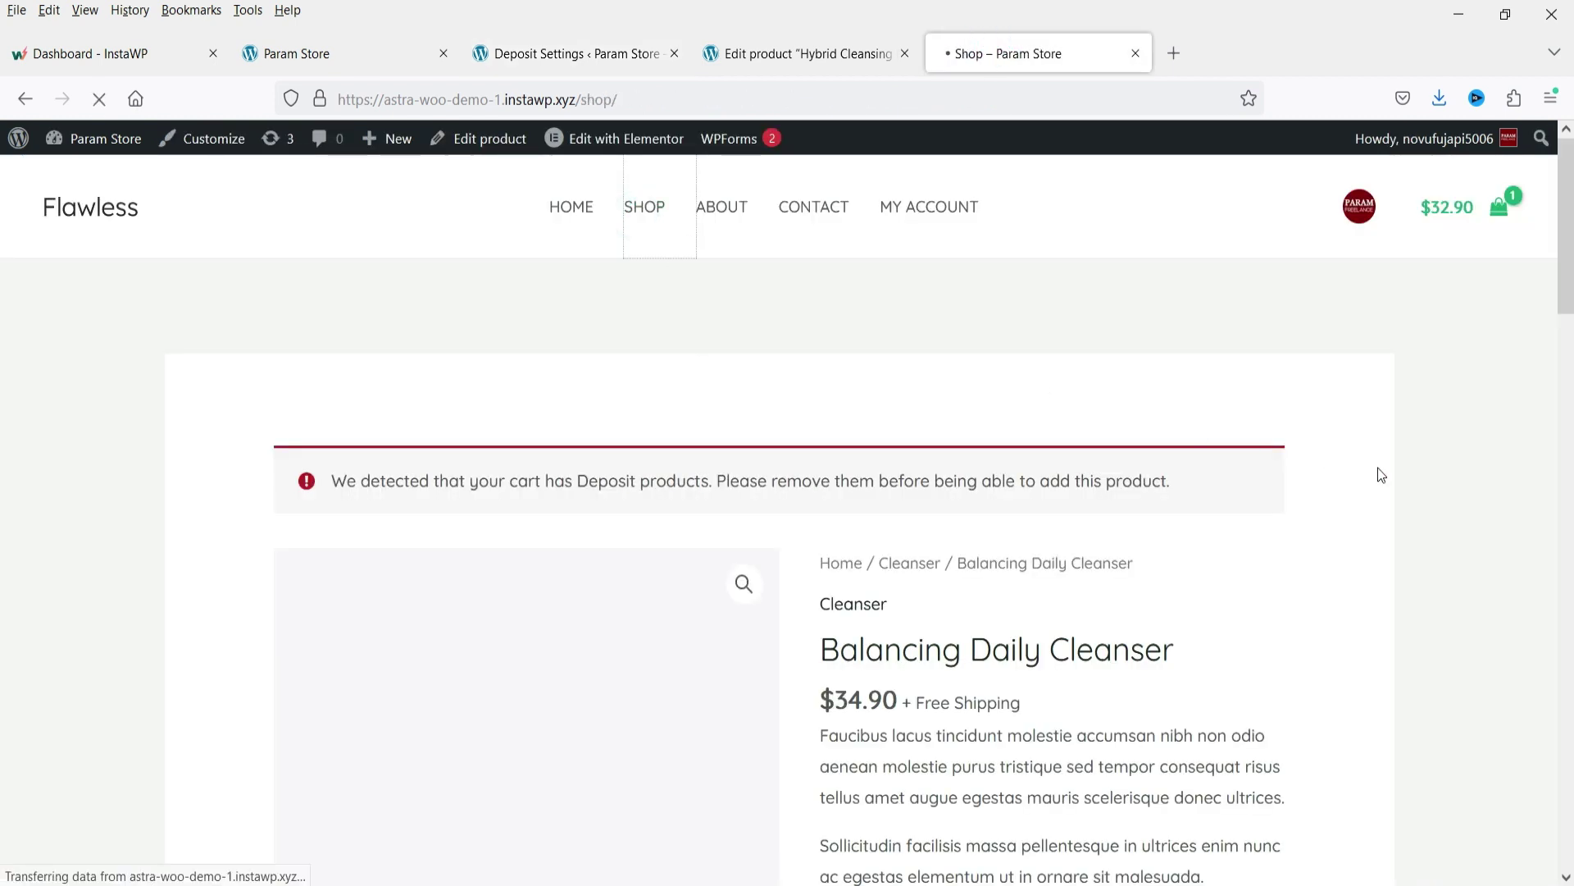
{"action": "left_click", "coordinate": [1437, 215]}
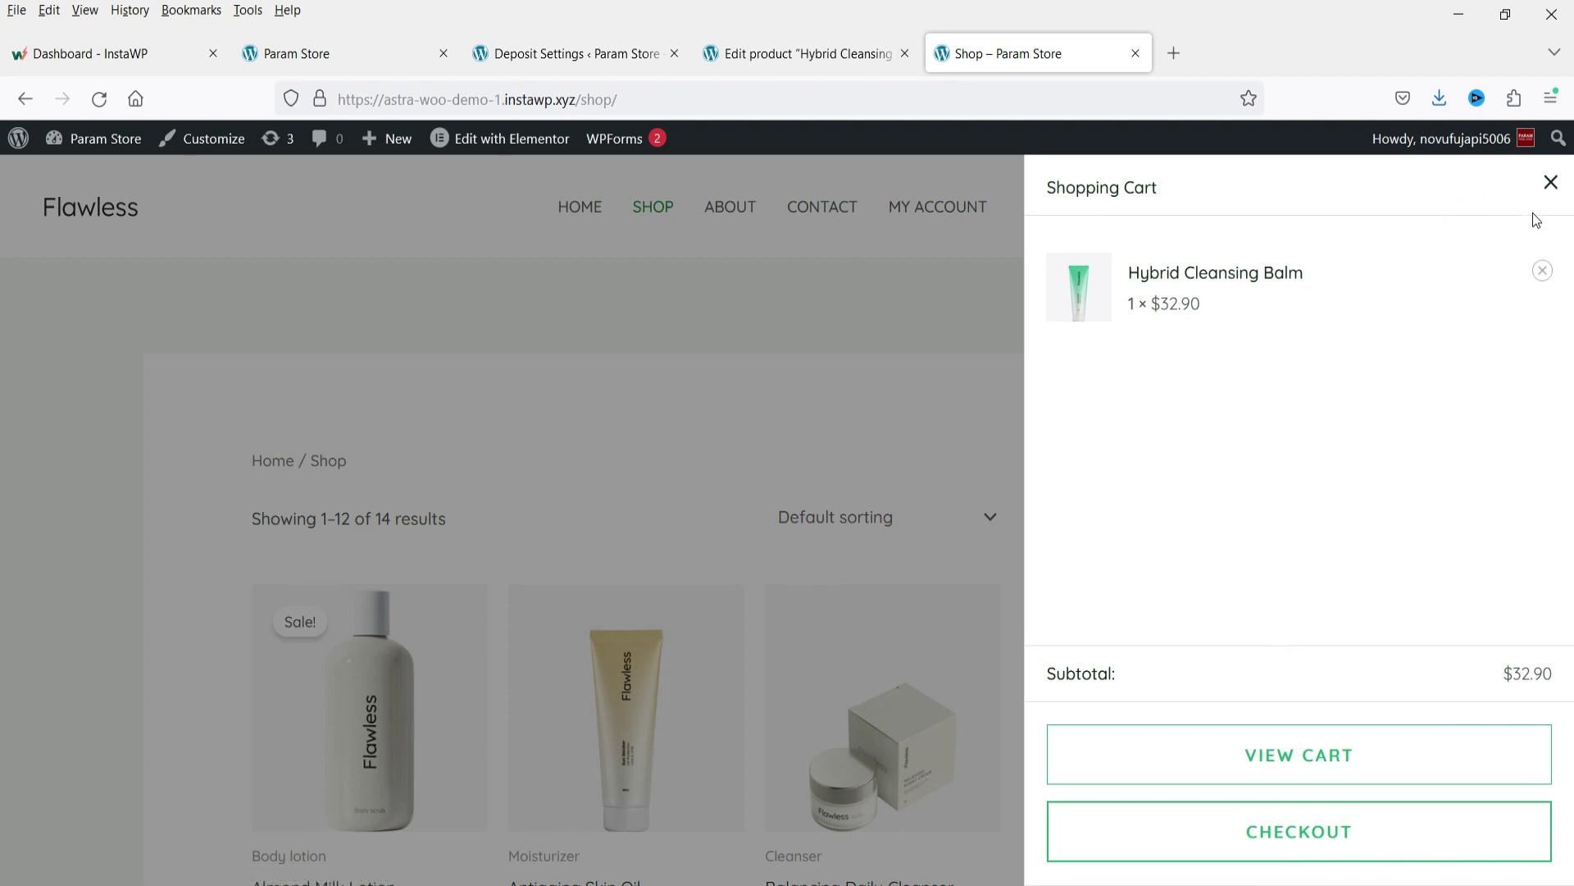
{"action": "left_click", "coordinate": [1550, 182]}
{"action": "scroll", "coordinate": [837, 407], "scroll_direction": "down", "scroll_amount": 5}
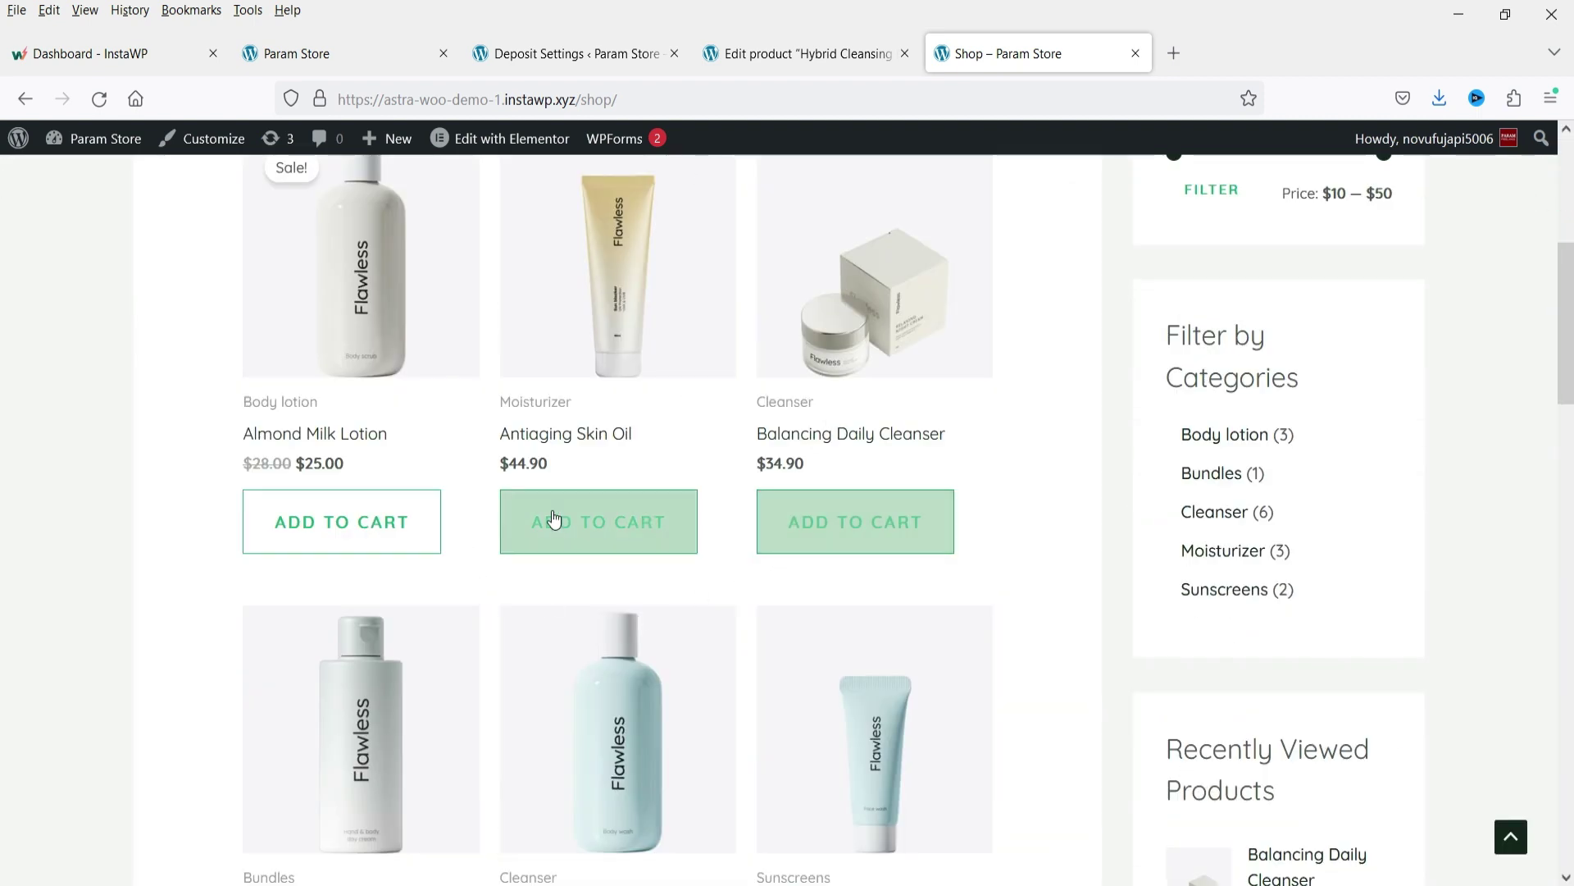
Add Balancing Daily Cleanser to the cart and confirm both items total $67.80.
{"action": "left_click", "coordinate": [825, 535]}
{"action": "scroll", "coordinate": [1443, 523], "scroll_direction": "up", "scroll_amount": 5}
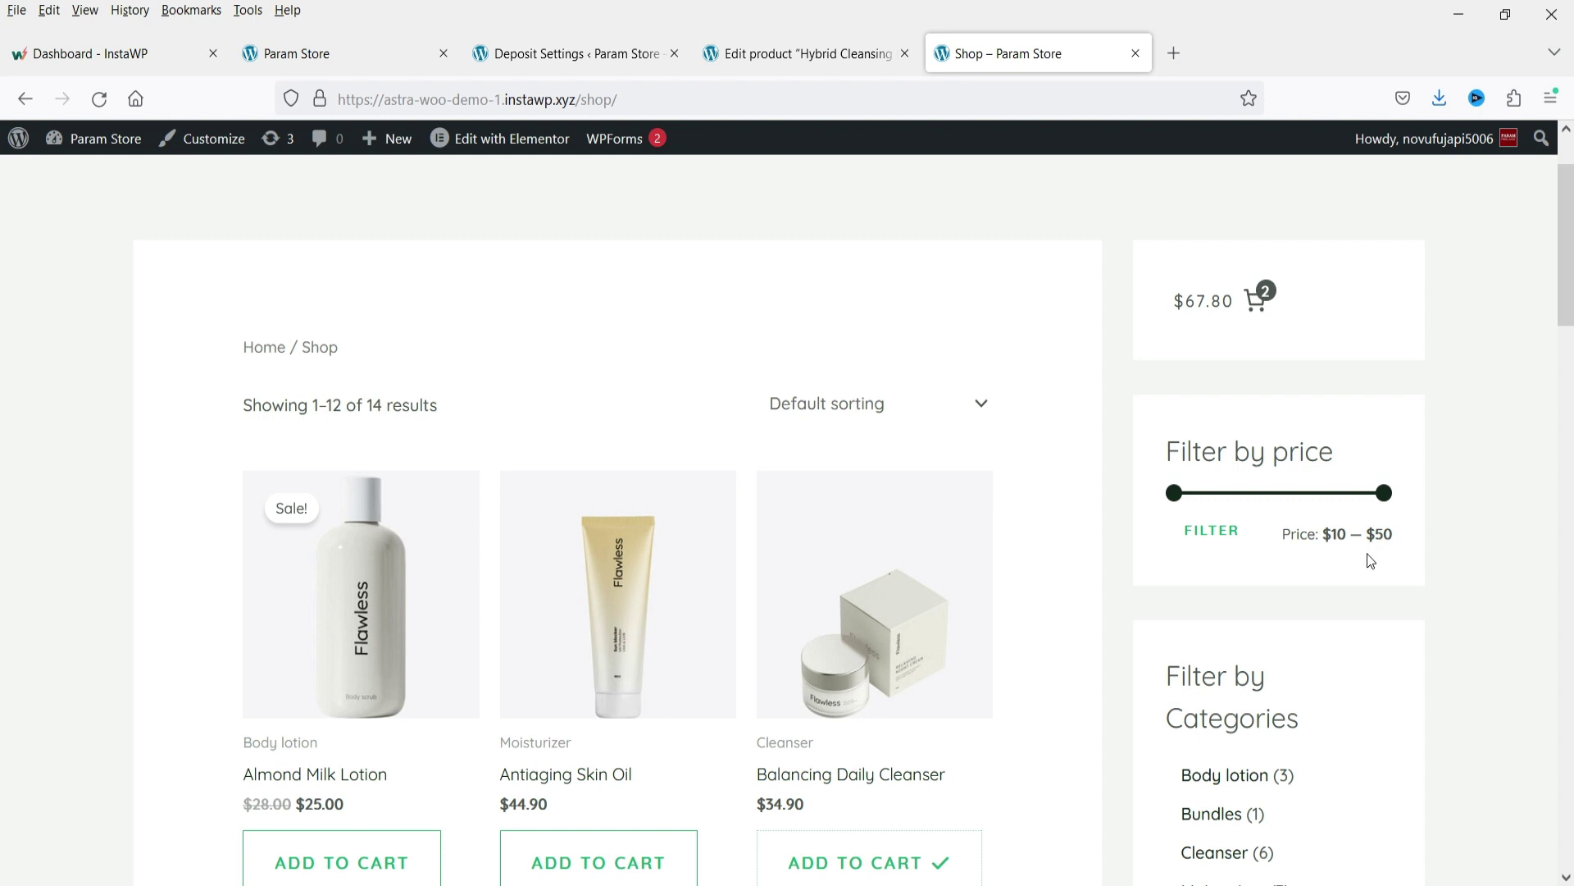
{"action": "scroll", "coordinate": [1329, 513], "scroll_direction": "up", "scroll_amount": 2}
{"action": "left_click", "coordinate": [1450, 209]}
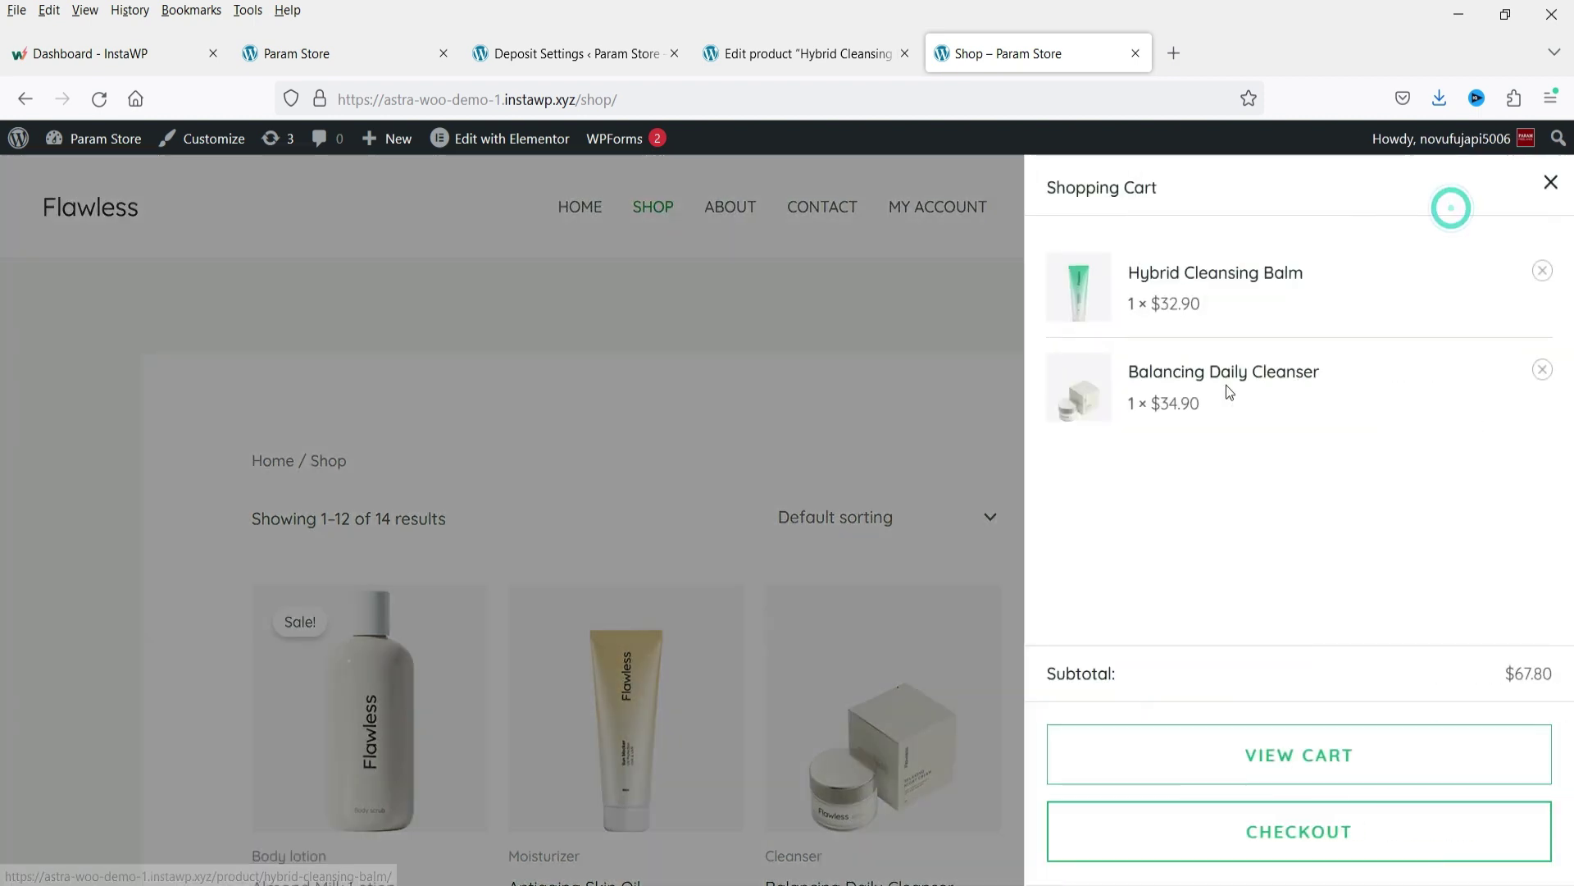
{"action": "left_click", "coordinate": [516, 57]}
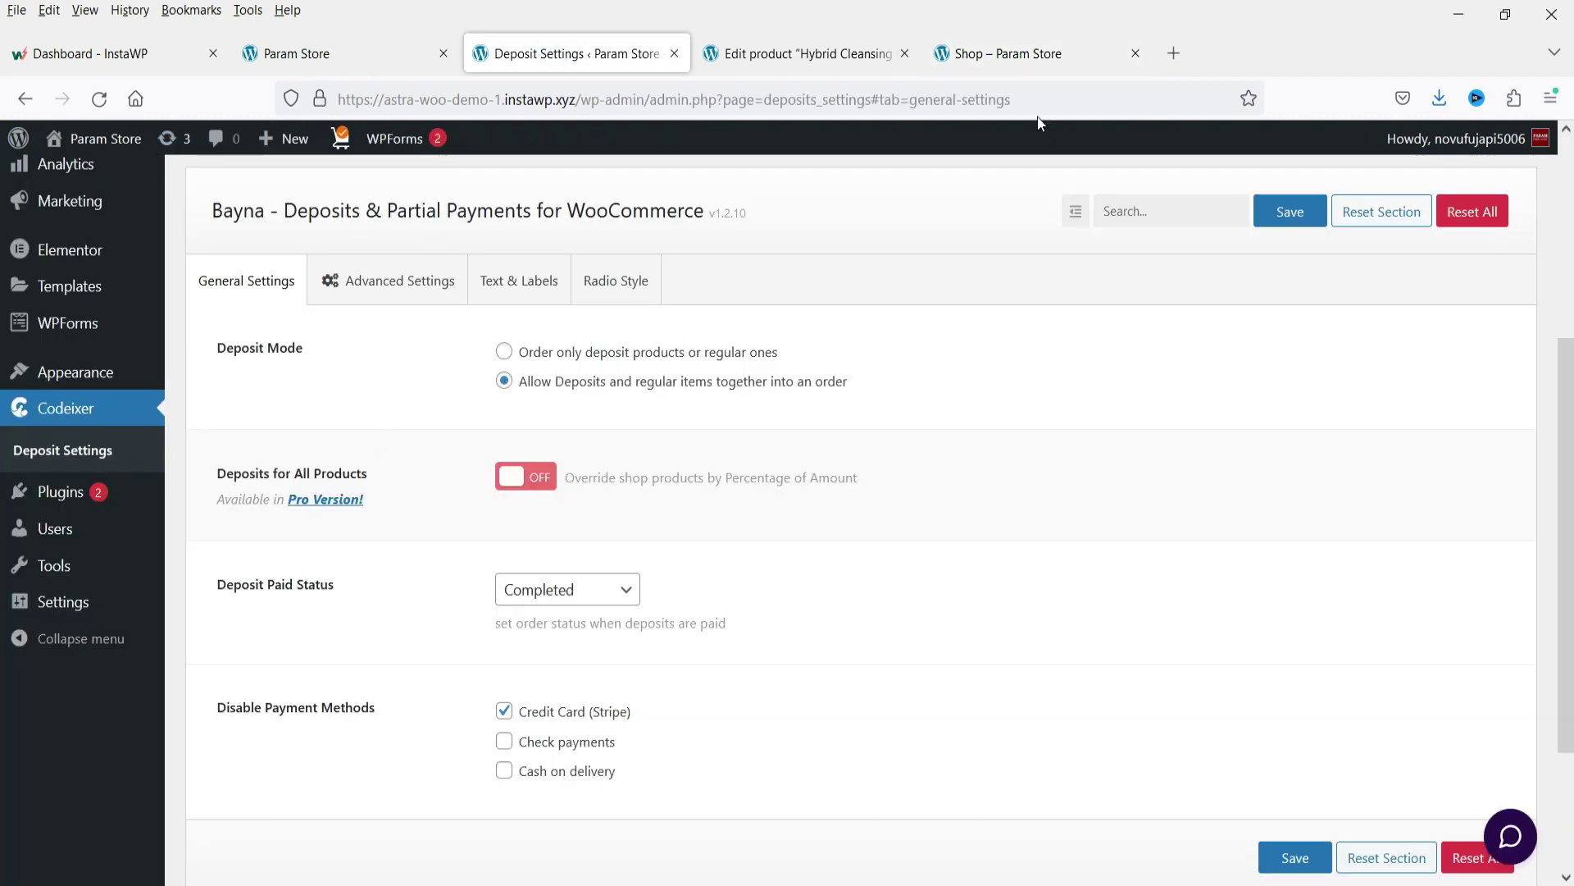
{"action": "left_click", "coordinate": [1025, 54]}
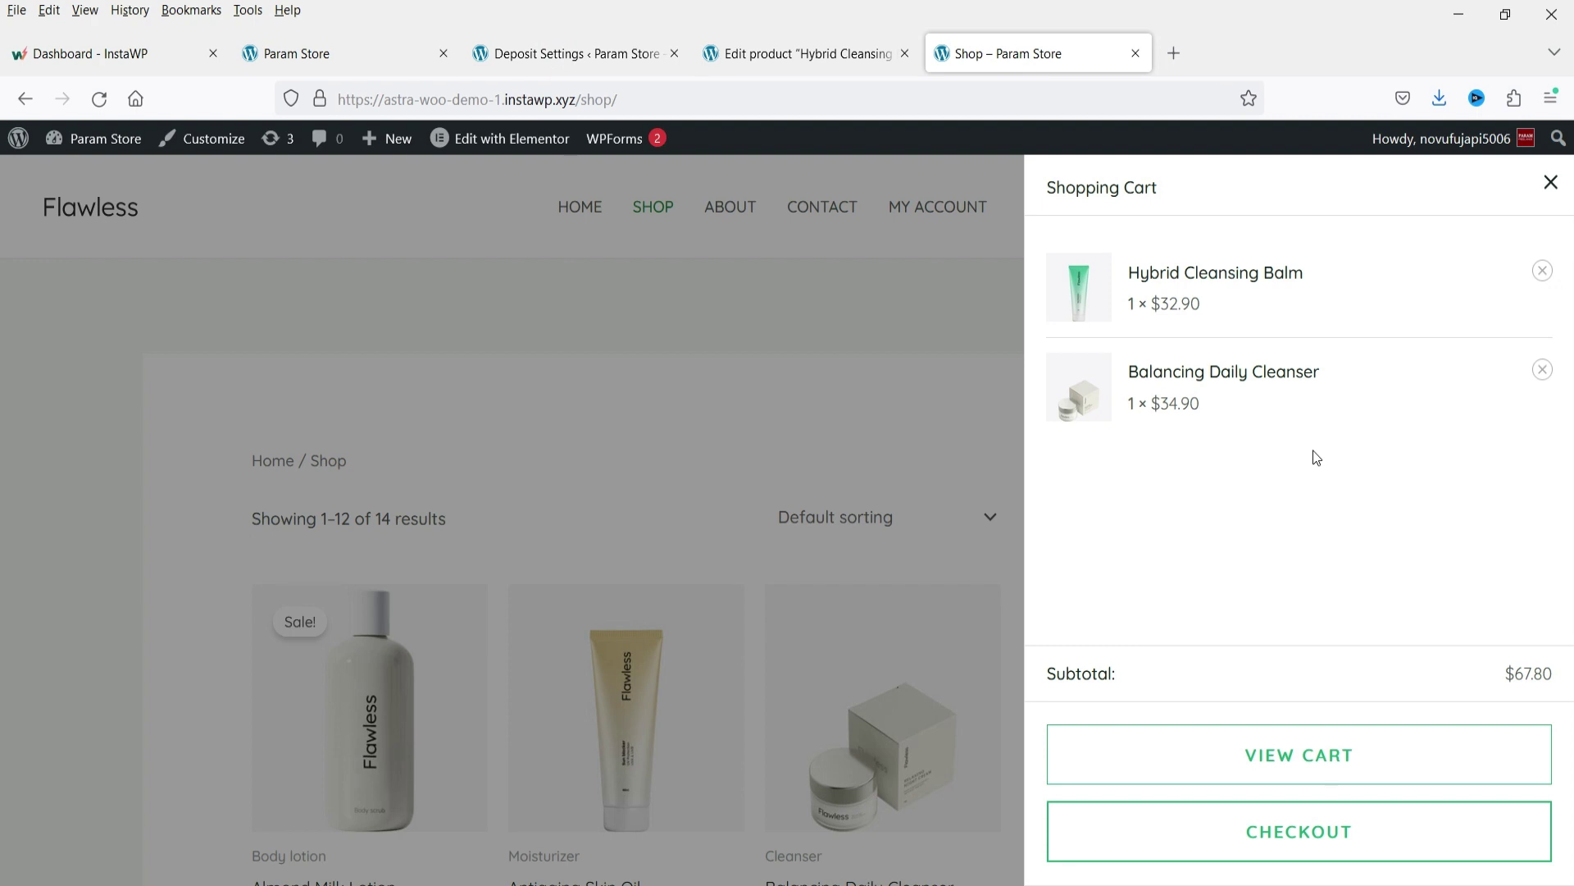
{"action": "left_click", "coordinate": [237, 302]}
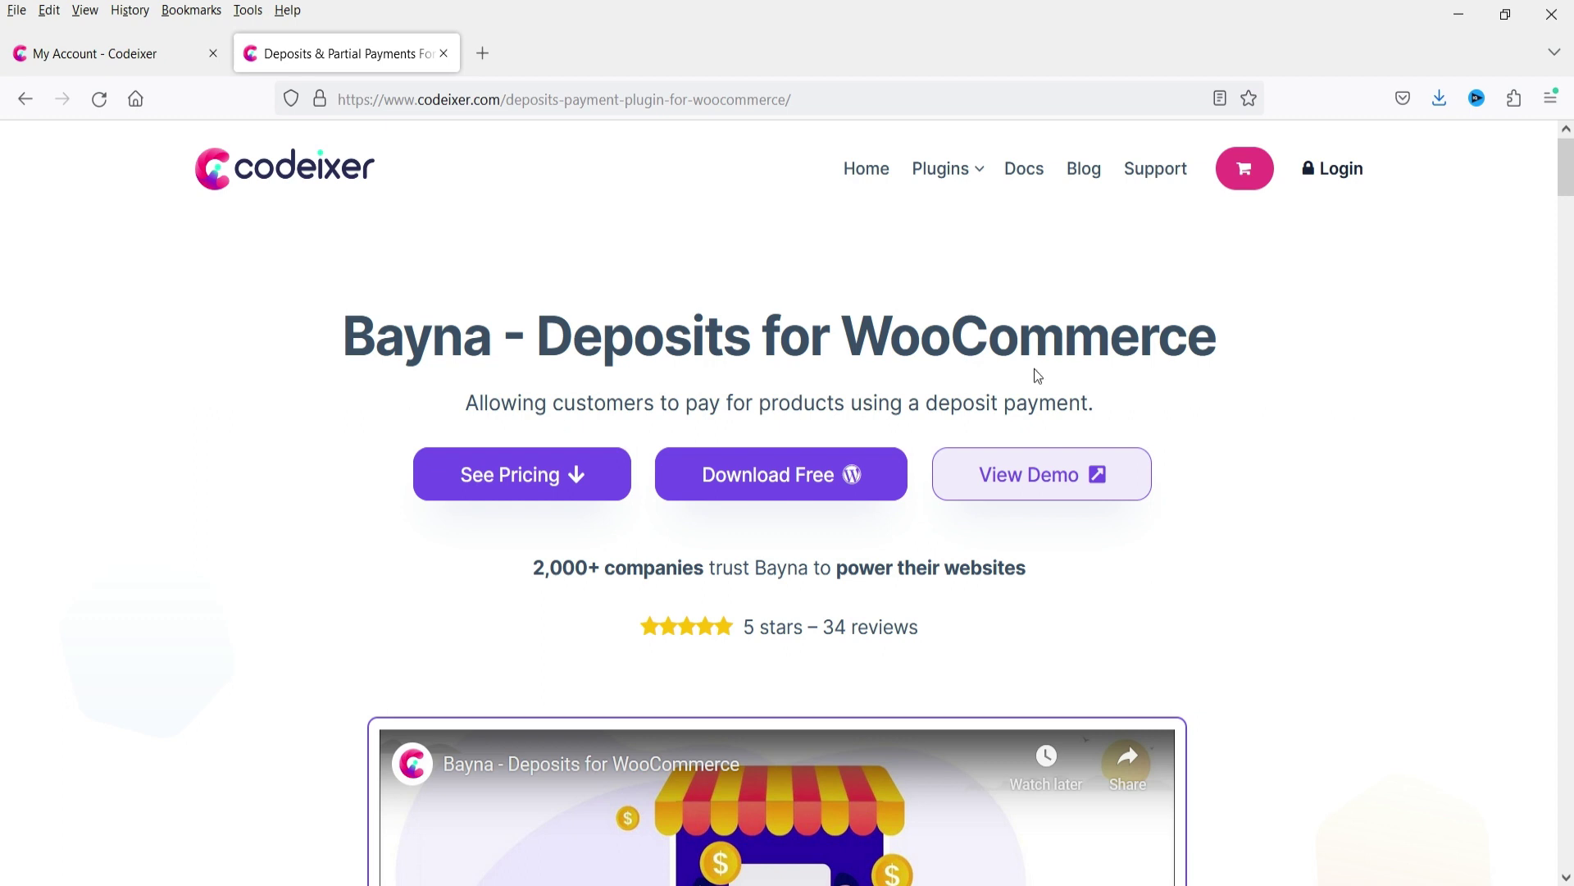
Scroll the Codeixer Bayna Deposits page to its Starter, Business and Agency yearly pricing cards.
{"action": "scroll", "coordinate": [1188, 355], "scroll_direction": "down", "scroll_amount": 10}
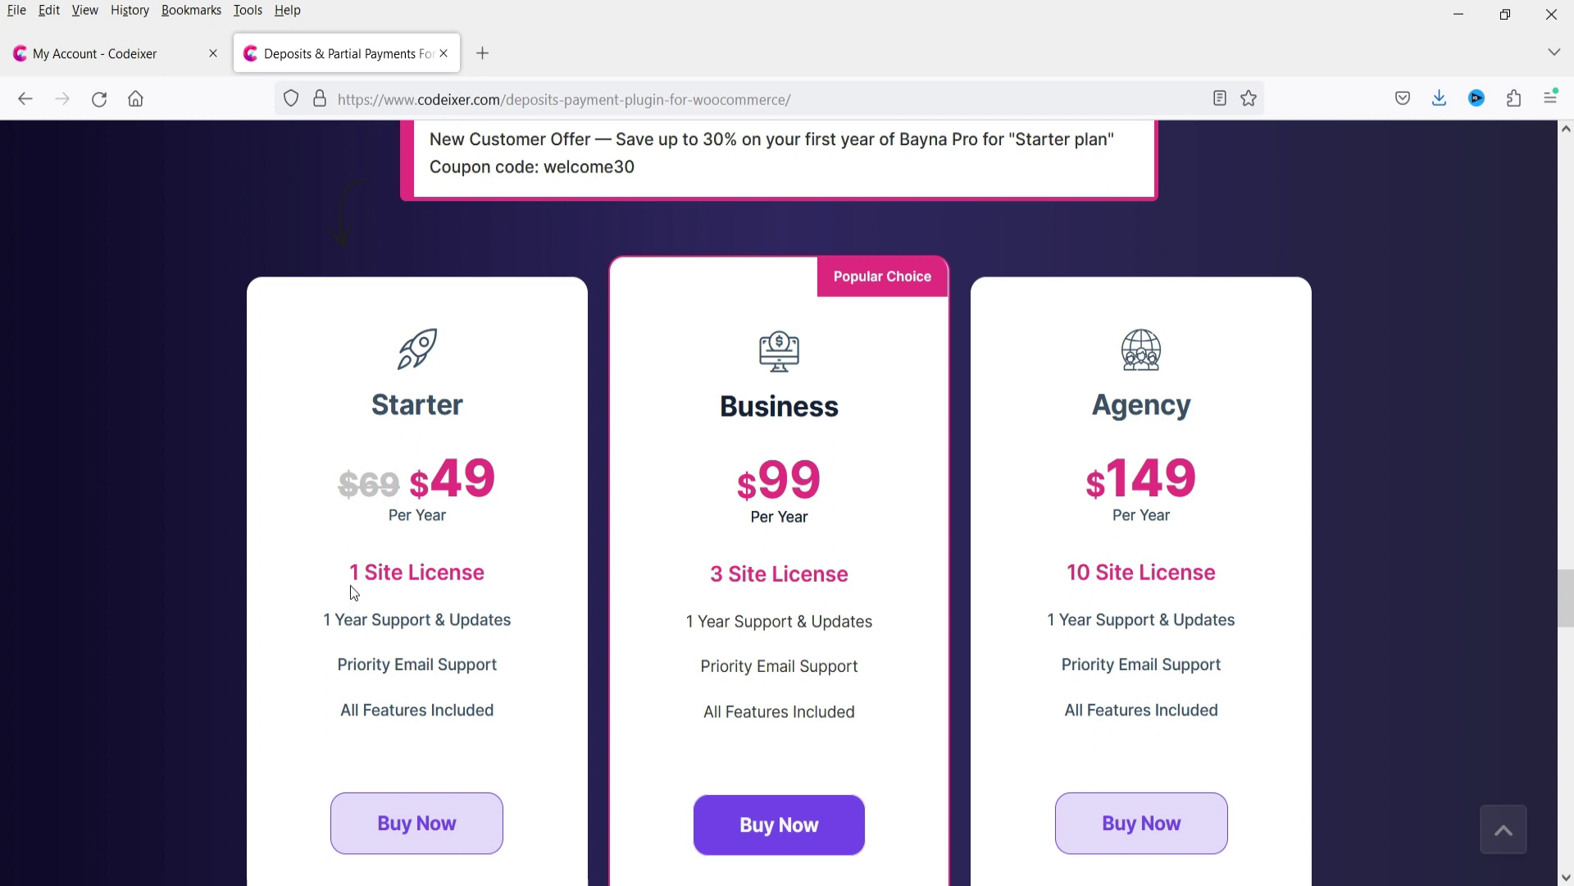
{"action": "scroll", "coordinate": [354, 592], "scroll_direction": "down", "scroll_amount": 2}
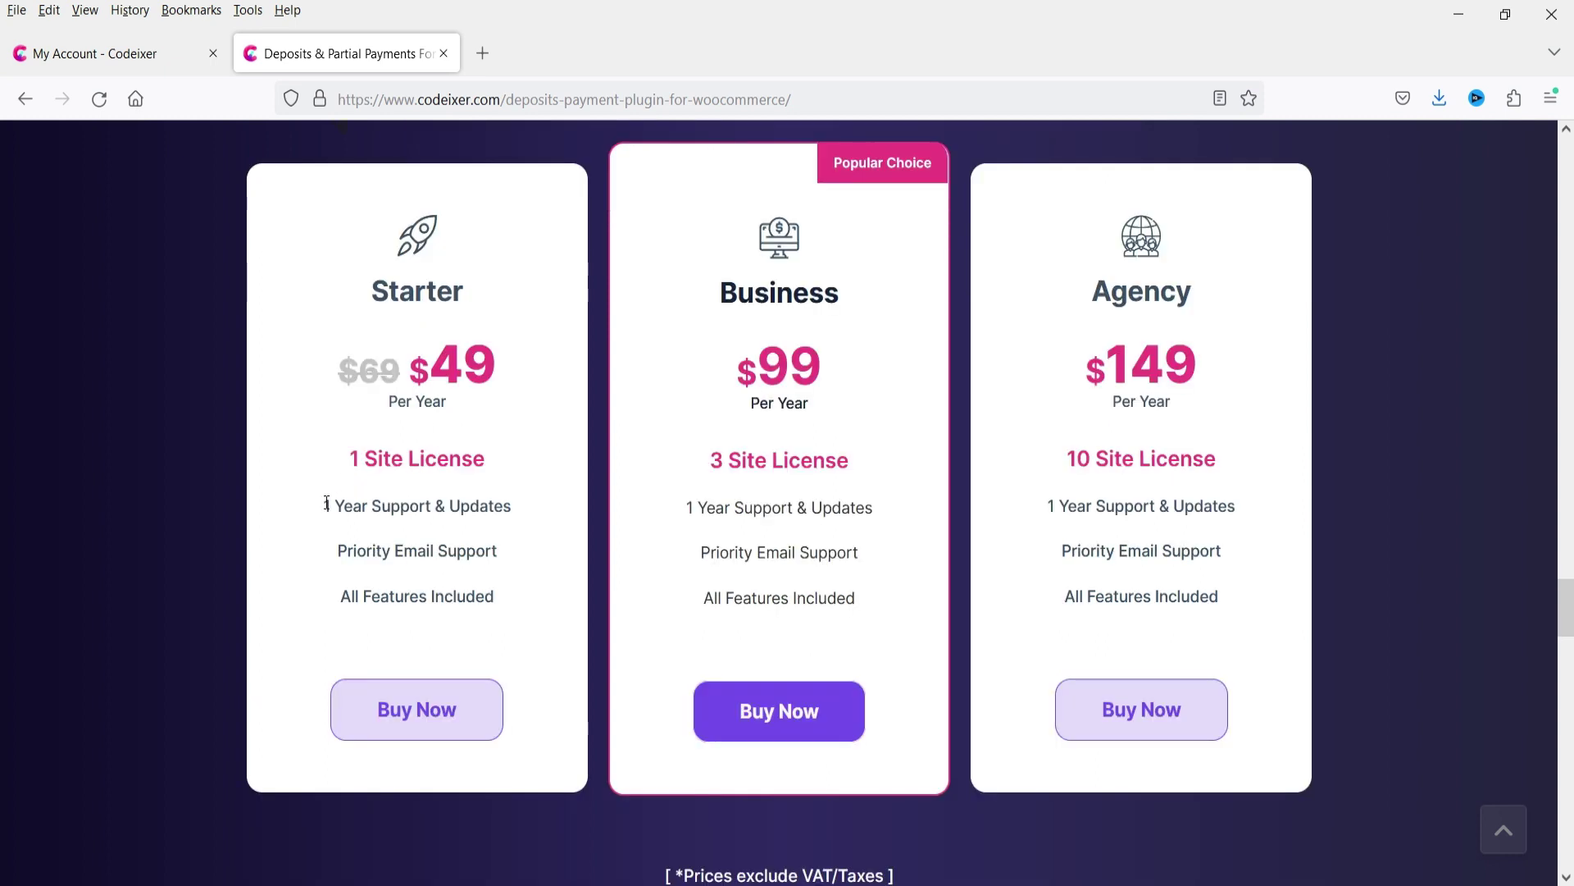
{"action": "left_click_drag", "start_coordinate": [324, 505], "coordinate": [486, 507]}
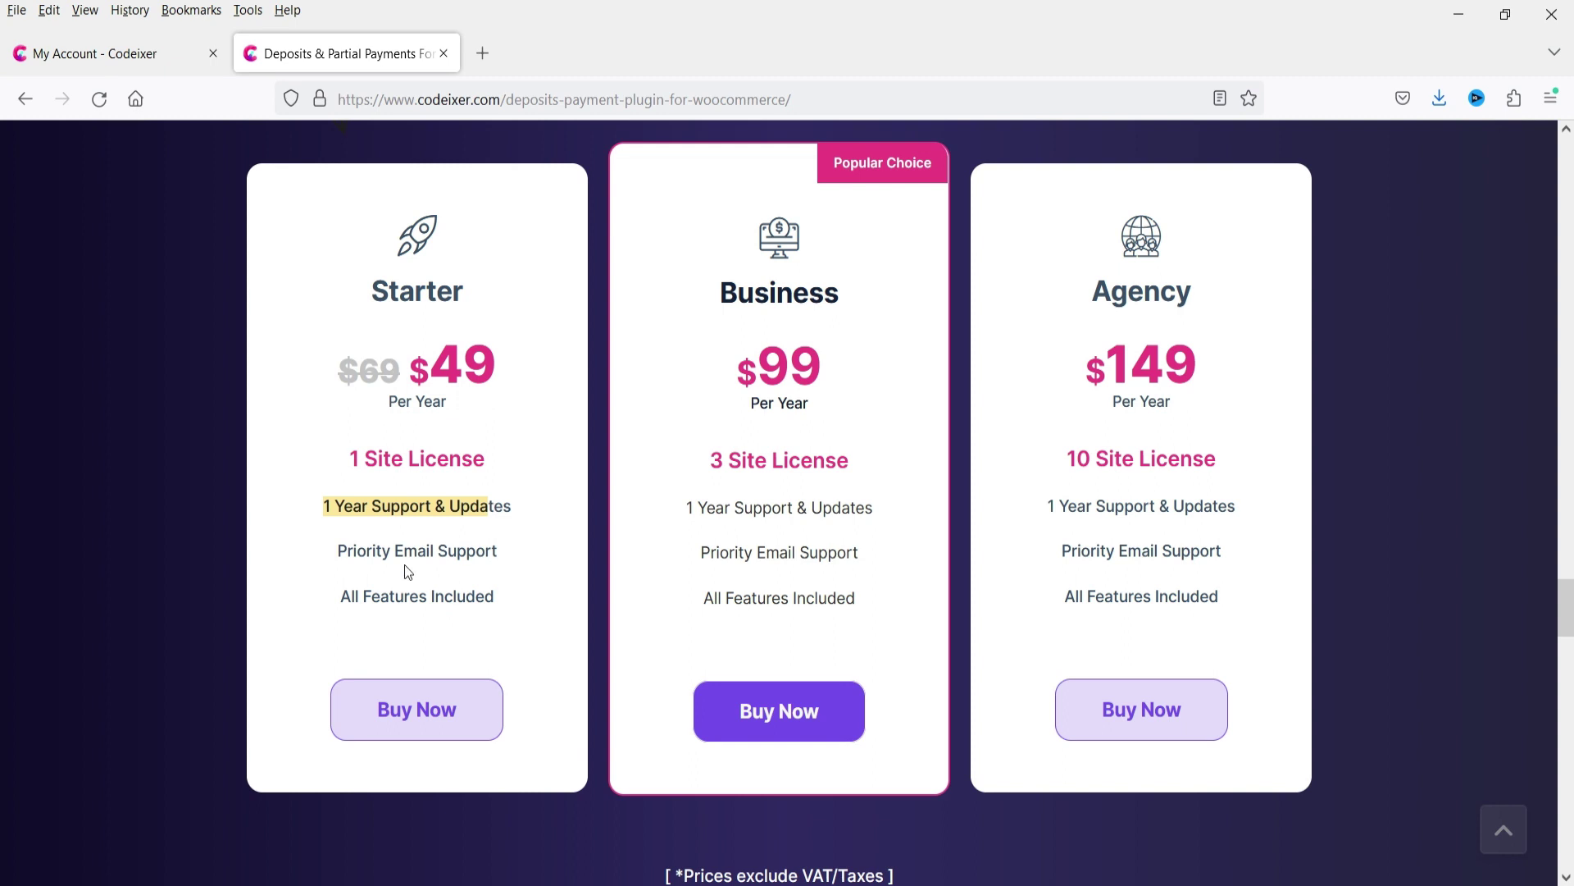
{"action": "scroll", "coordinate": [377, 555], "scroll_direction": "down", "scroll_amount": 8}
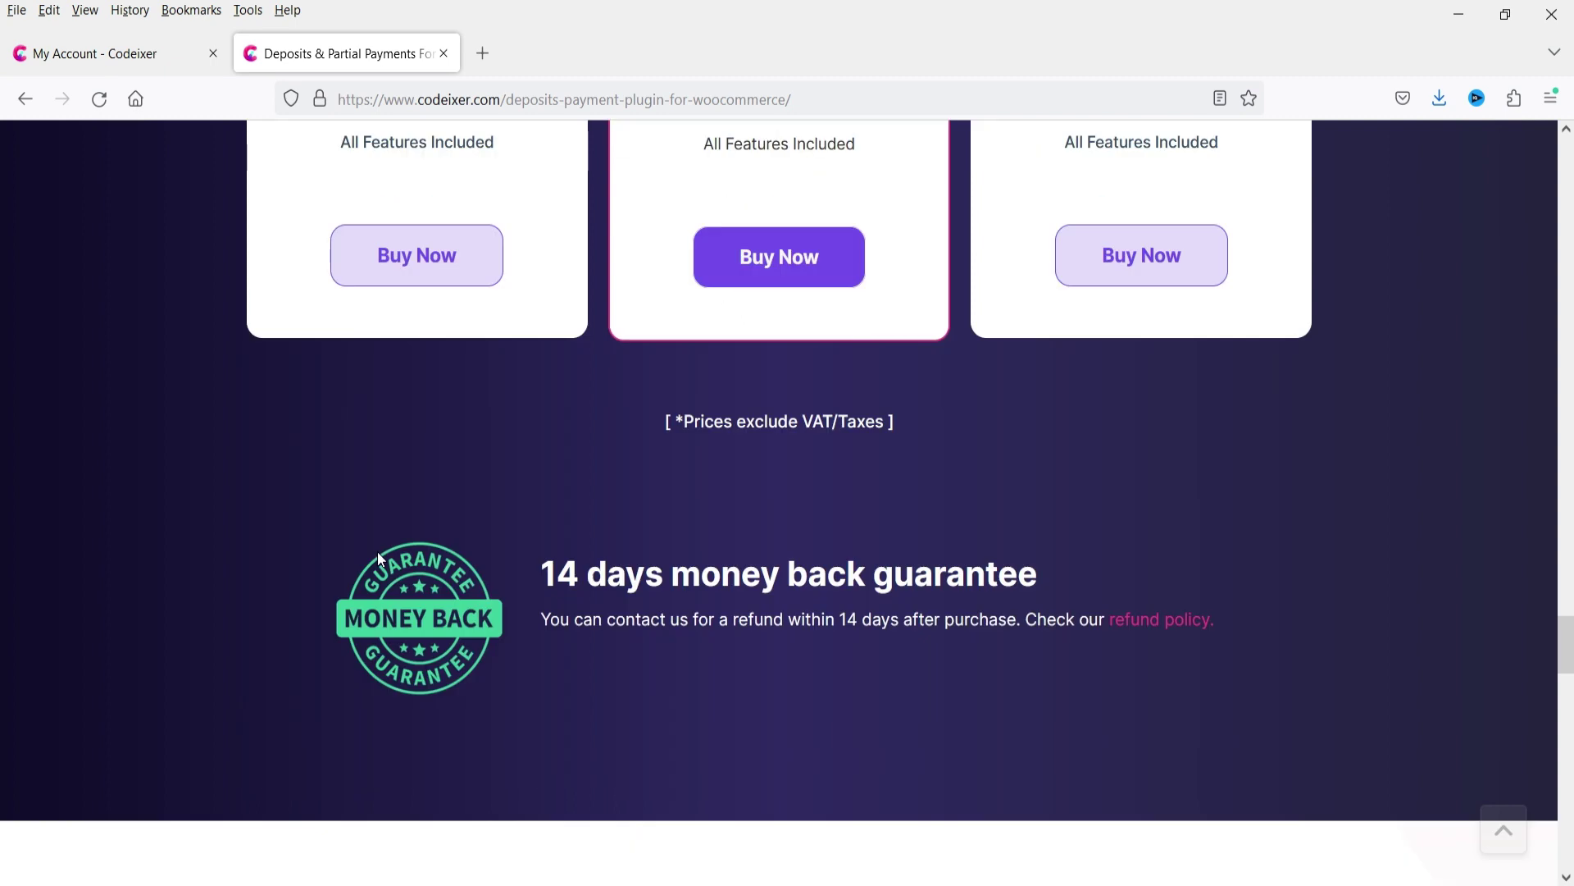
{"action": "scroll", "coordinate": [471, 541], "scroll_direction": "up", "scroll_amount": 10}
{"action": "scroll", "coordinate": [440, 538], "scroll_direction": "up", "scroll_amount": 8}
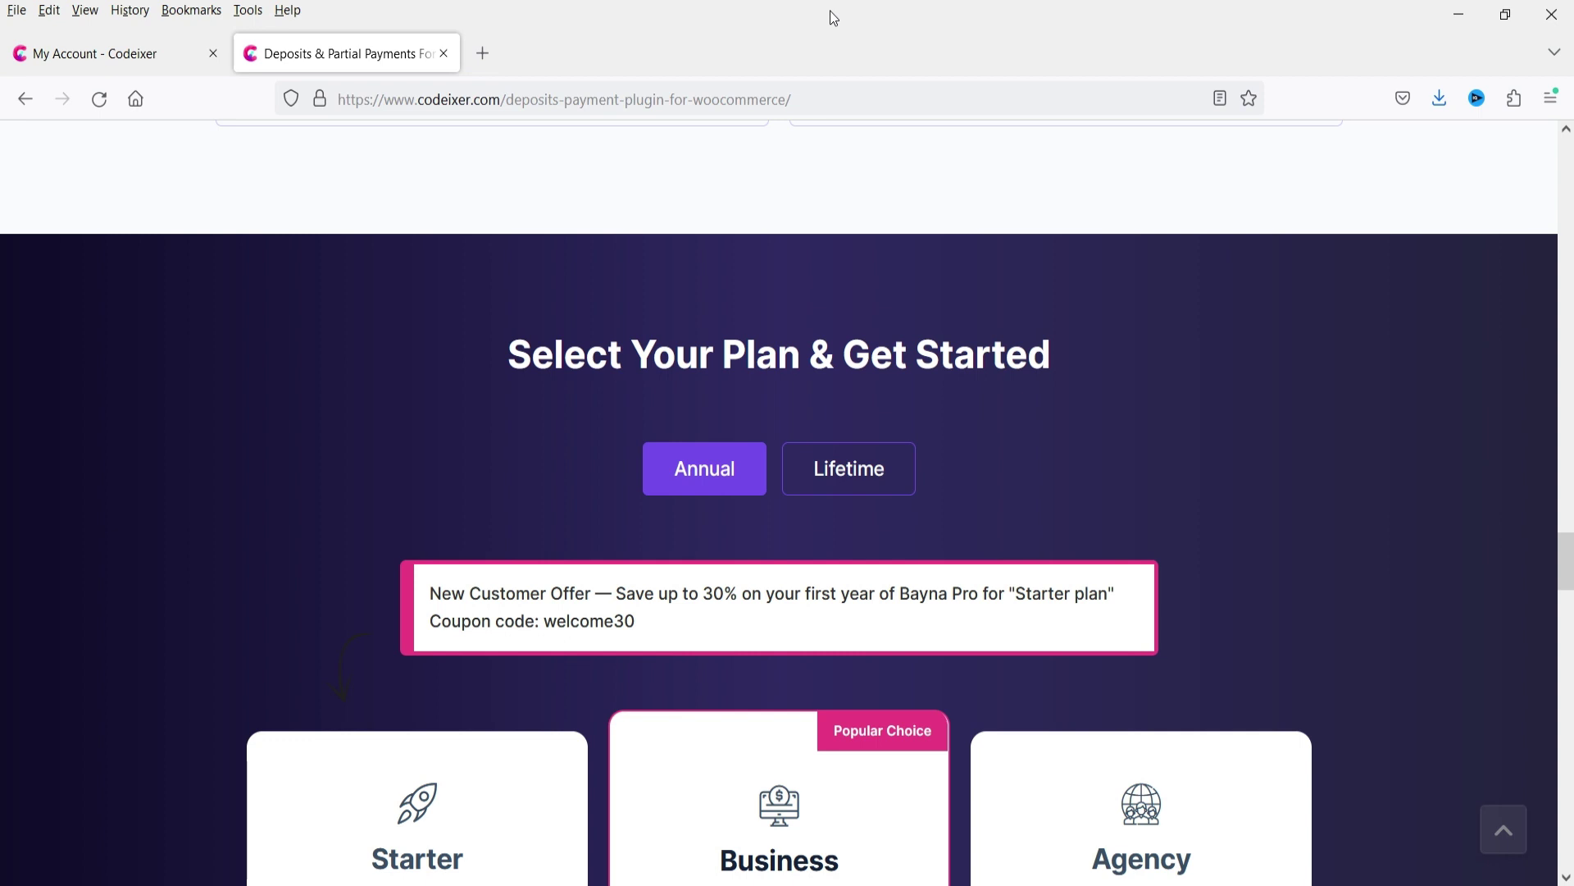
{"action": "scroll", "coordinate": [189, 334], "scroll_direction": "down", "scroll_amount": 8}
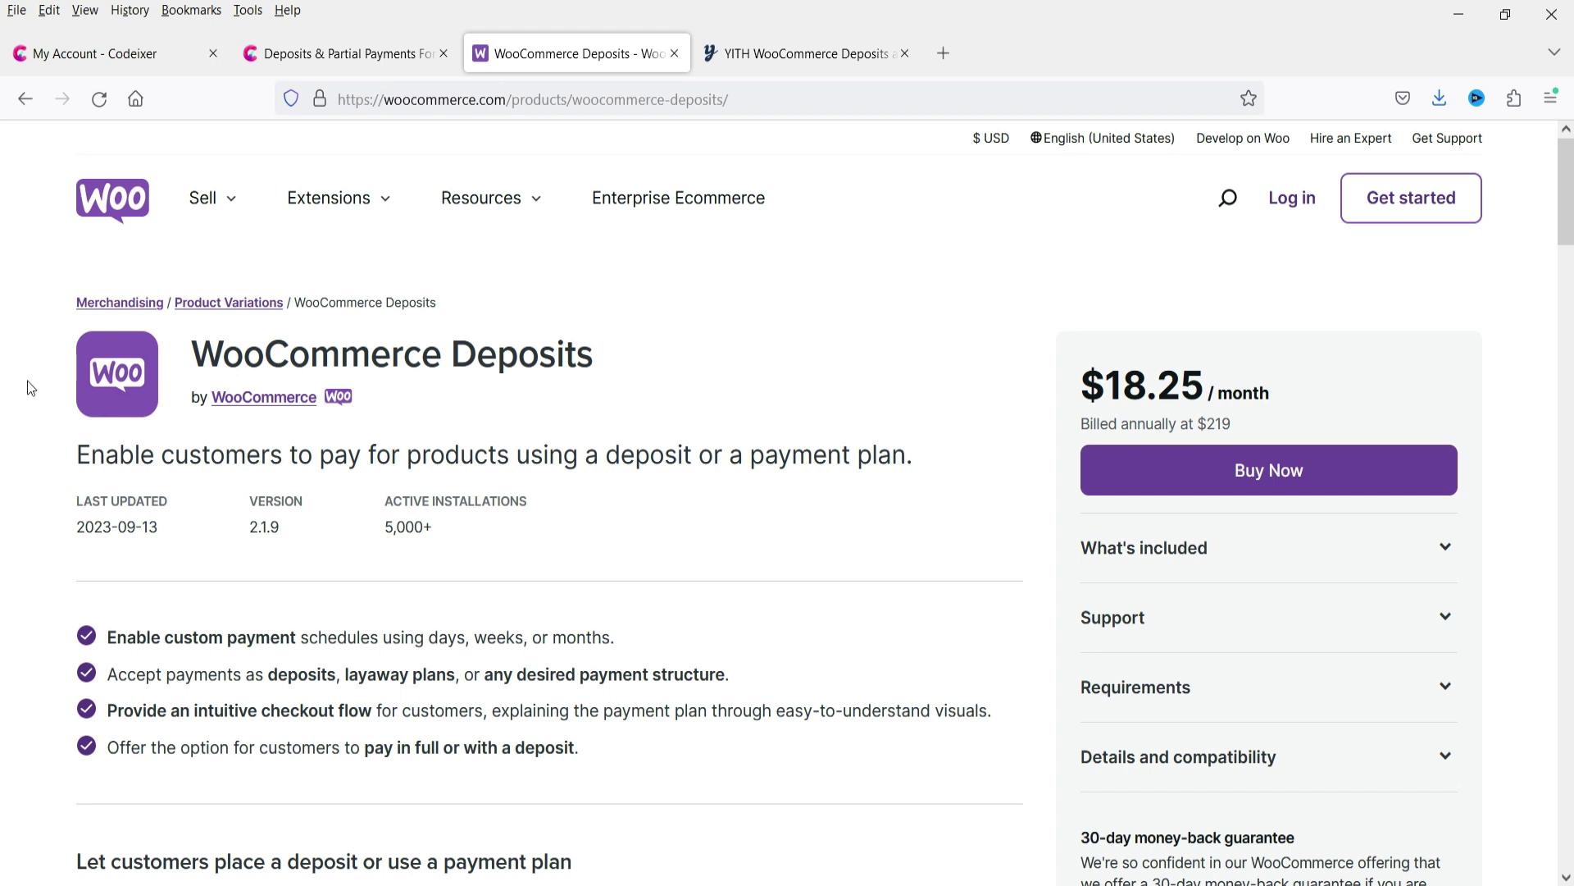
Compare the WooCommerce Deposits yearly price, the YITH listing, and Bayna's $49 Starter plan.
{"action": "left_click", "coordinate": [674, 350]}
{"action": "left_click_drag", "start_coordinate": [1232, 424], "coordinate": [1198, 424]}
{"action": "scroll", "coordinate": [646, 543], "scroll_direction": "down", "scroll_amount": 4}
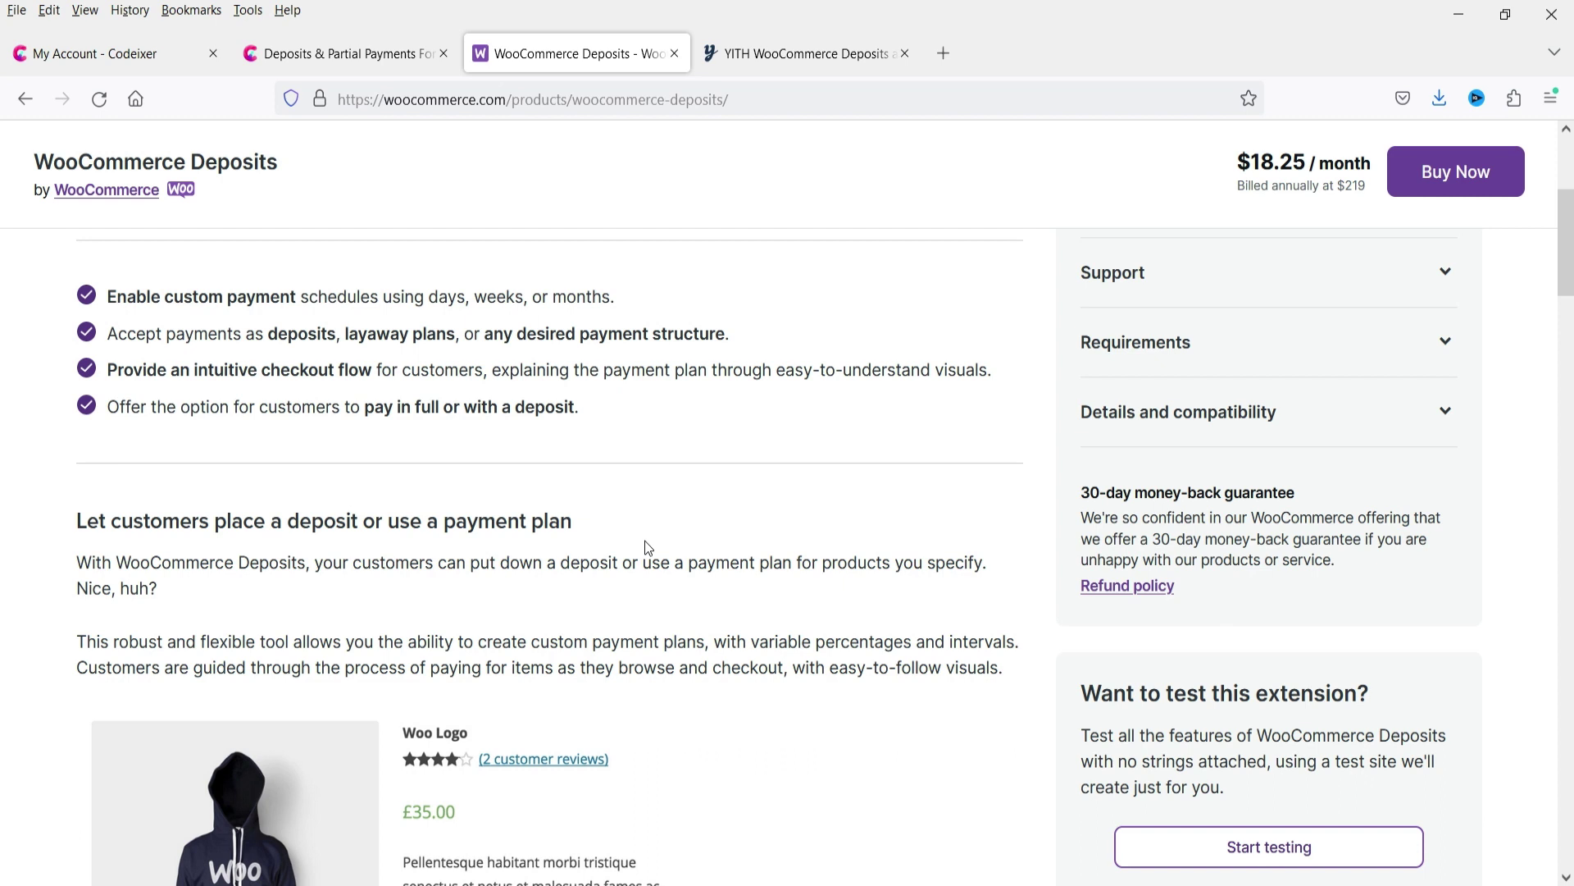
{"action": "left_click", "coordinate": [824, 54]}
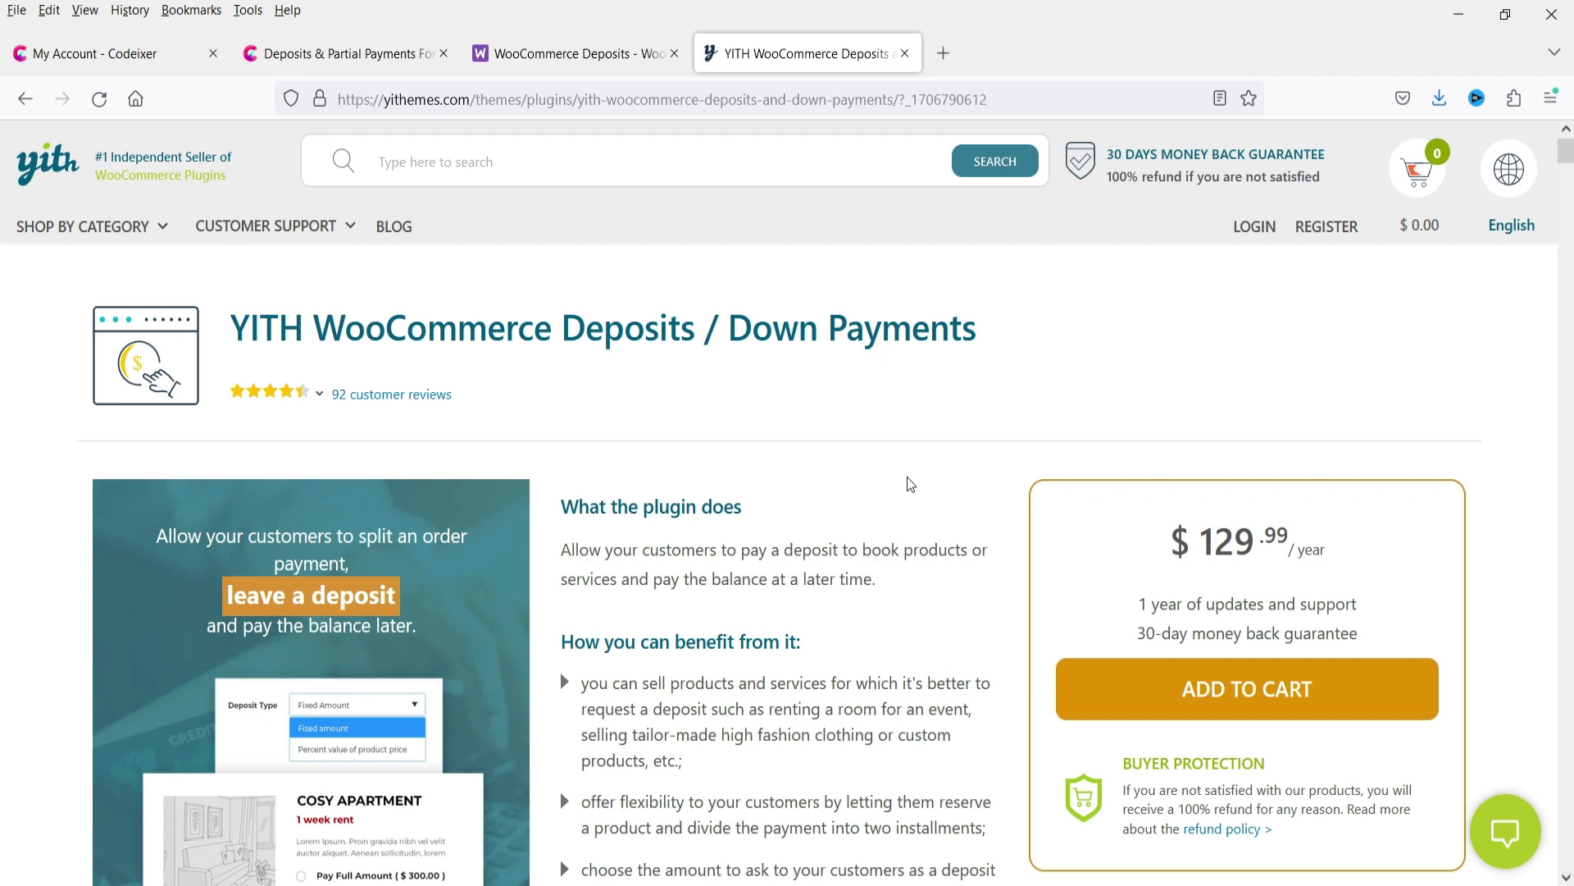
{"action": "left_click", "coordinate": [343, 53]}
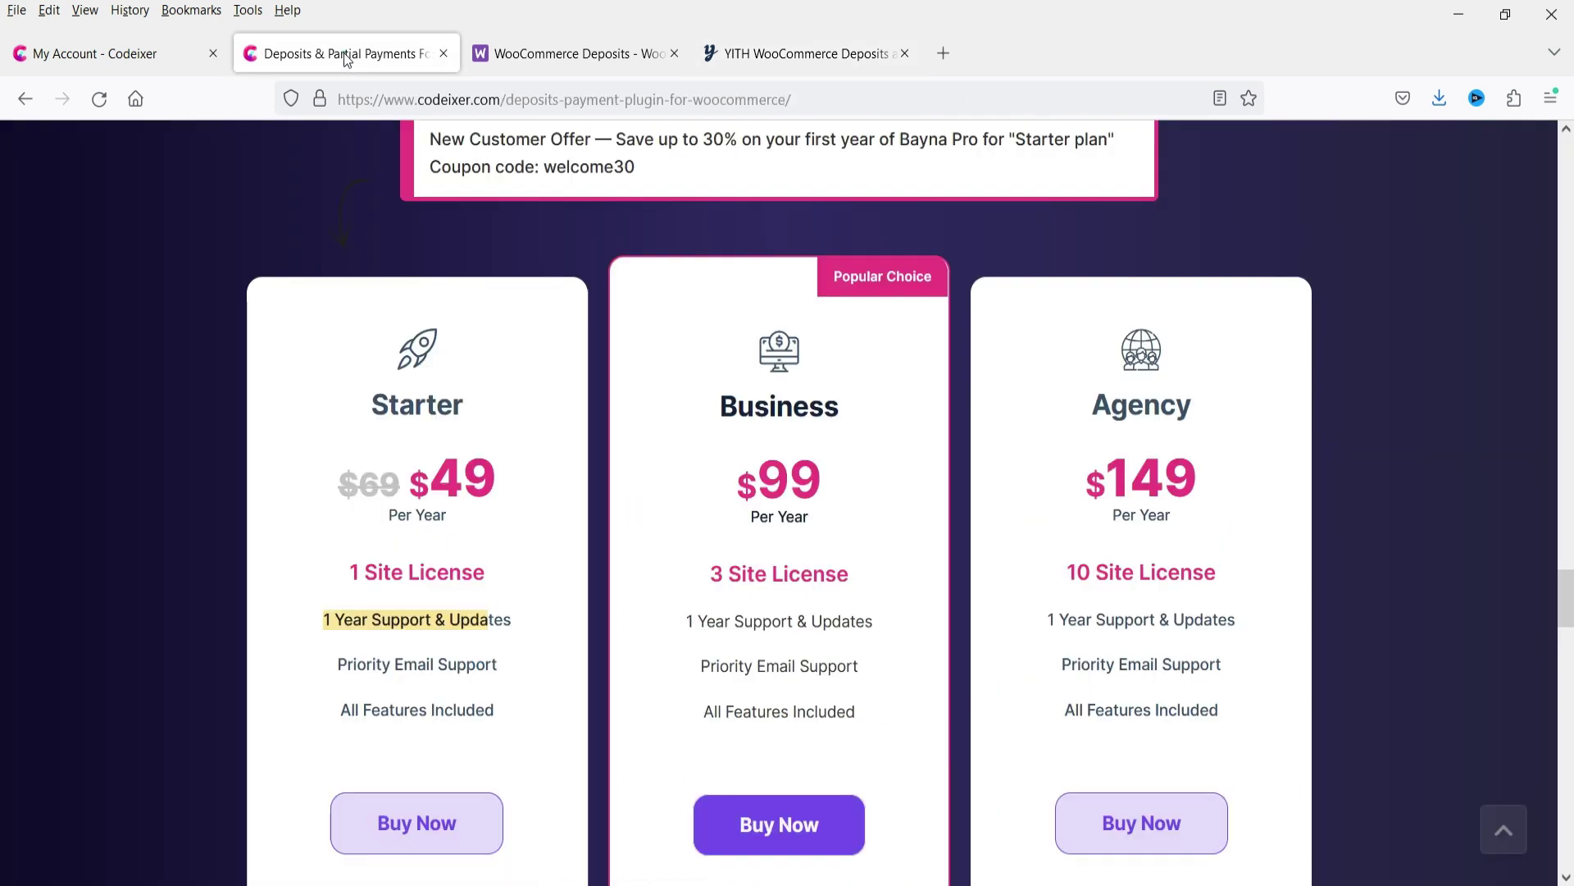
{"action": "left_click_drag", "start_coordinate": [427, 478], "coordinate": [499, 484]}
{"action": "left_click", "coordinate": [129, 507]}
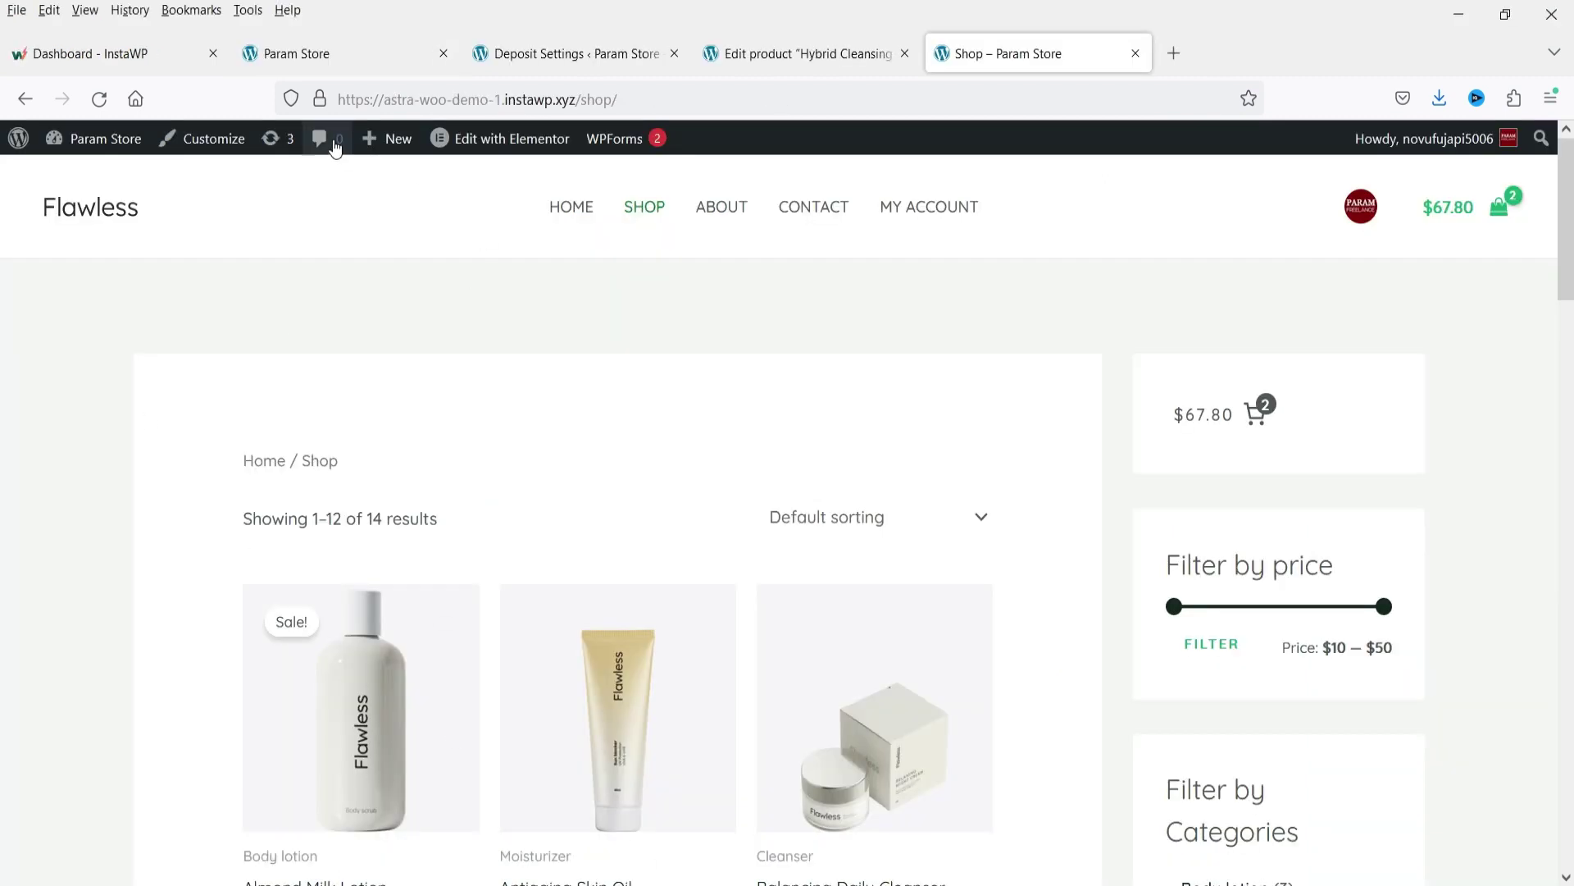
Upload and install bayna.2.2.zip, activate Bayna Deposits PRO 2.2, and open its settings.
{"action": "left_click", "coordinate": [520, 59]}
{"action": "mouse_move", "coordinate": [76, 497]}
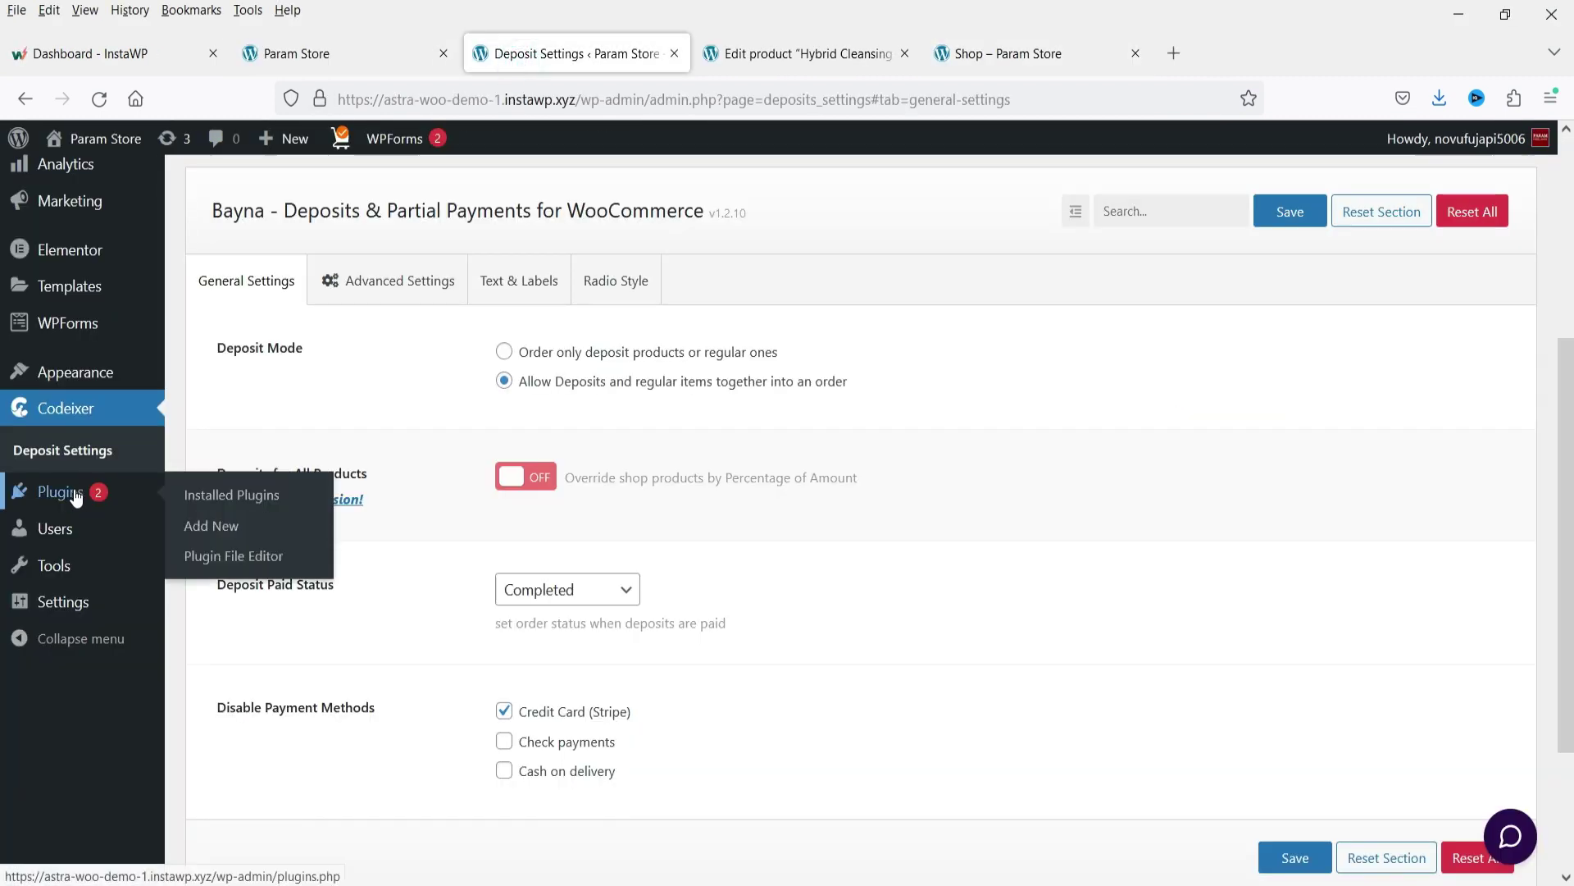
{"action": "left_click", "coordinate": [210, 526]}
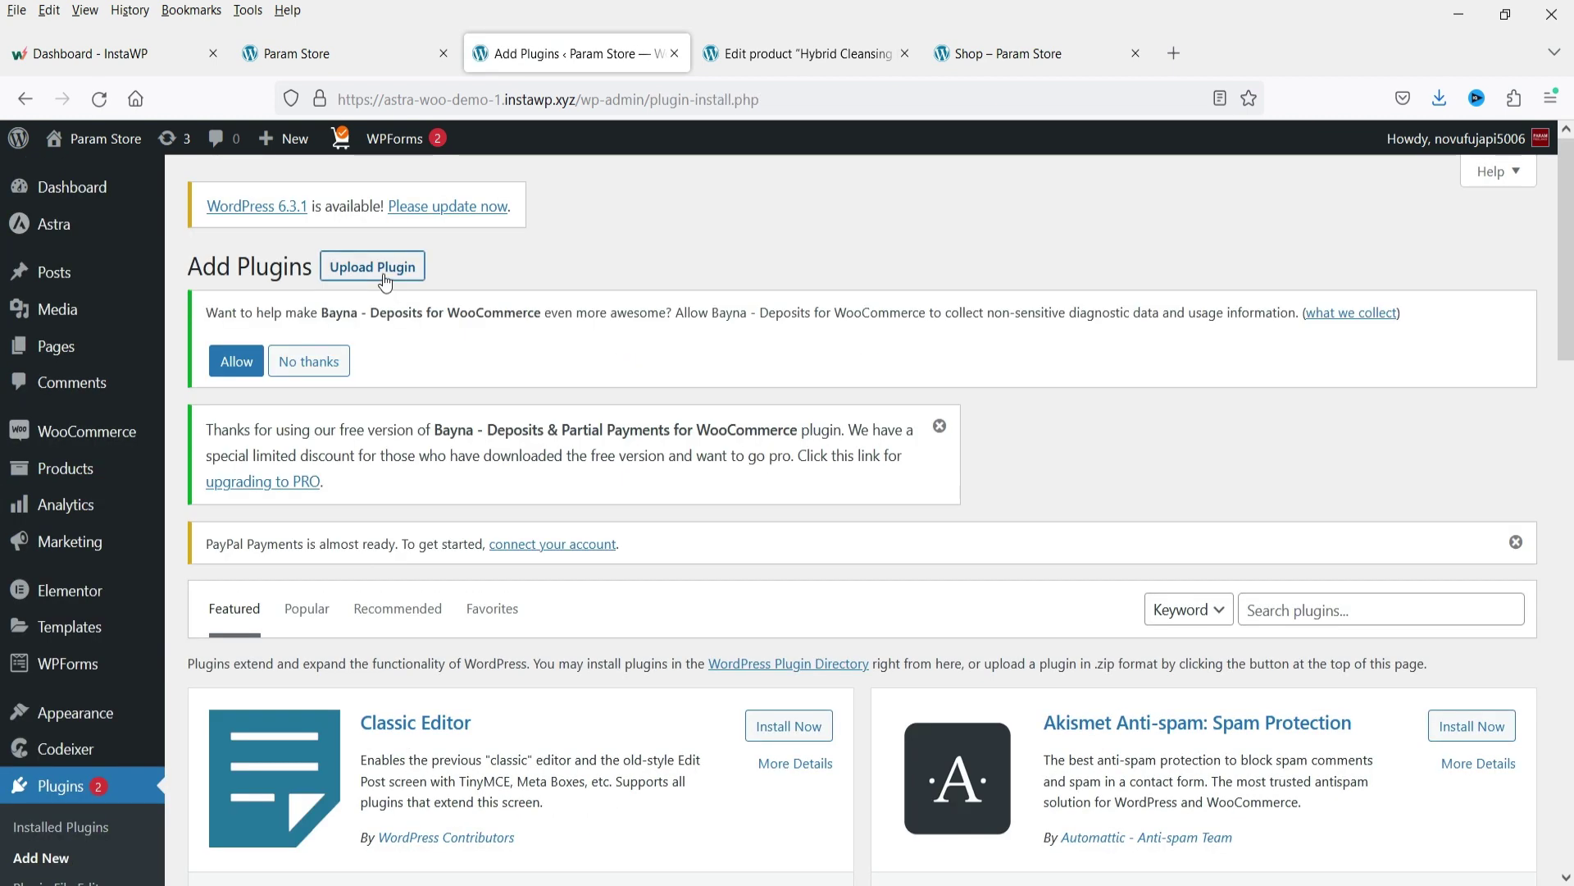
{"action": "left_click", "coordinate": [377, 264]}
{"action": "scroll", "coordinate": [1132, 574], "scroll_direction": "down", "scroll_amount": 1}
{"action": "scroll", "coordinate": [1129, 574], "scroll_direction": "down", "scroll_amount": 3}
{"action": "left_click", "coordinate": [718, 416]}
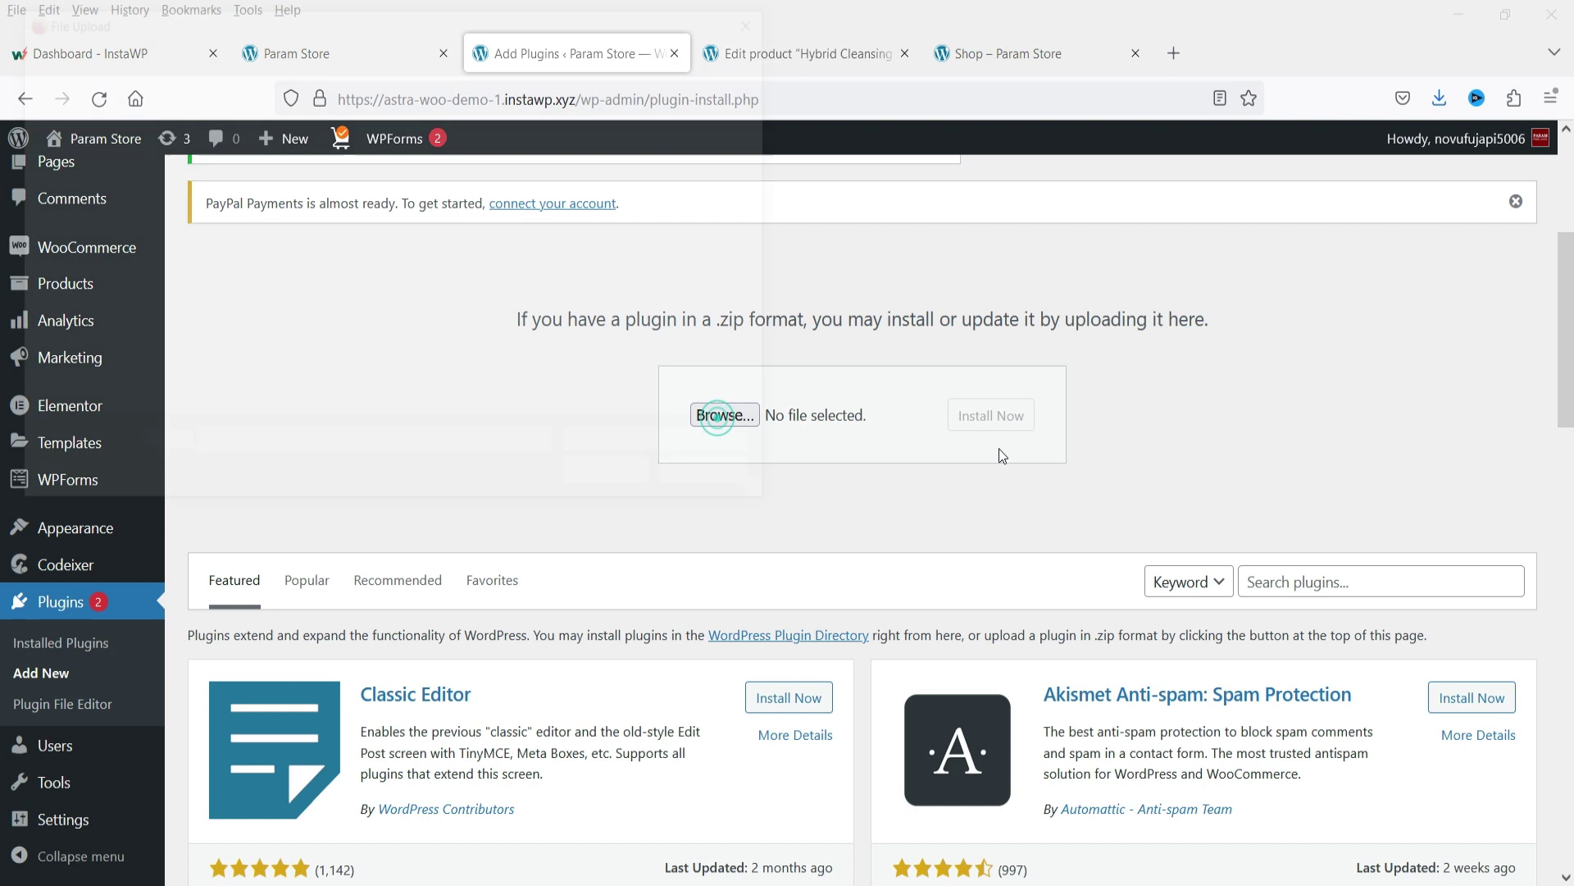
{"action": "double_click", "coordinate": [485, 192]}
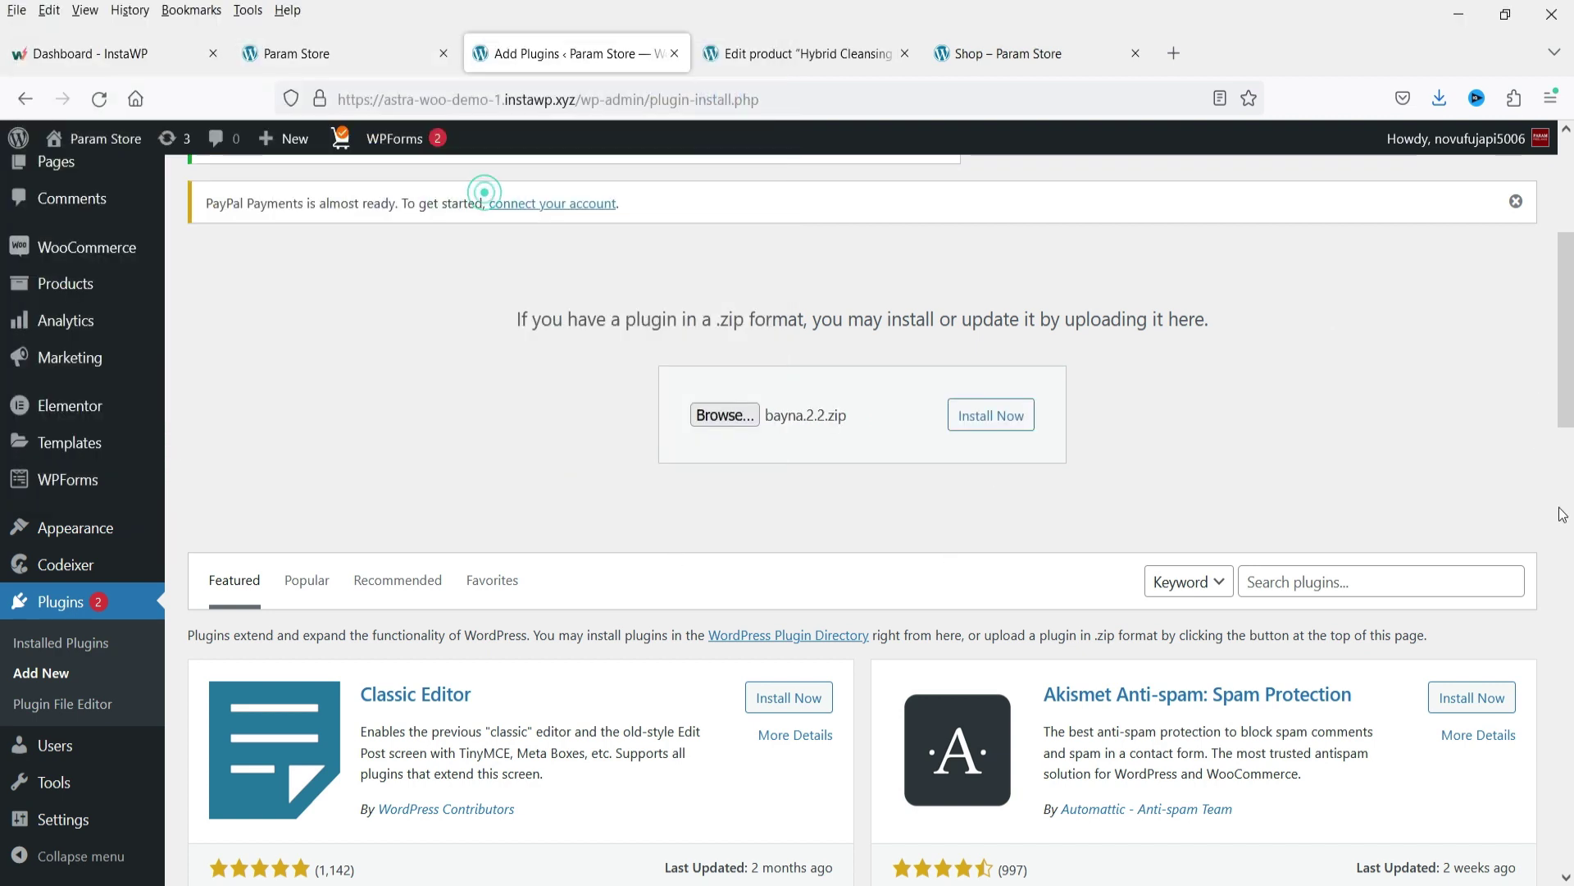
{"action": "left_click", "coordinate": [1026, 416]}
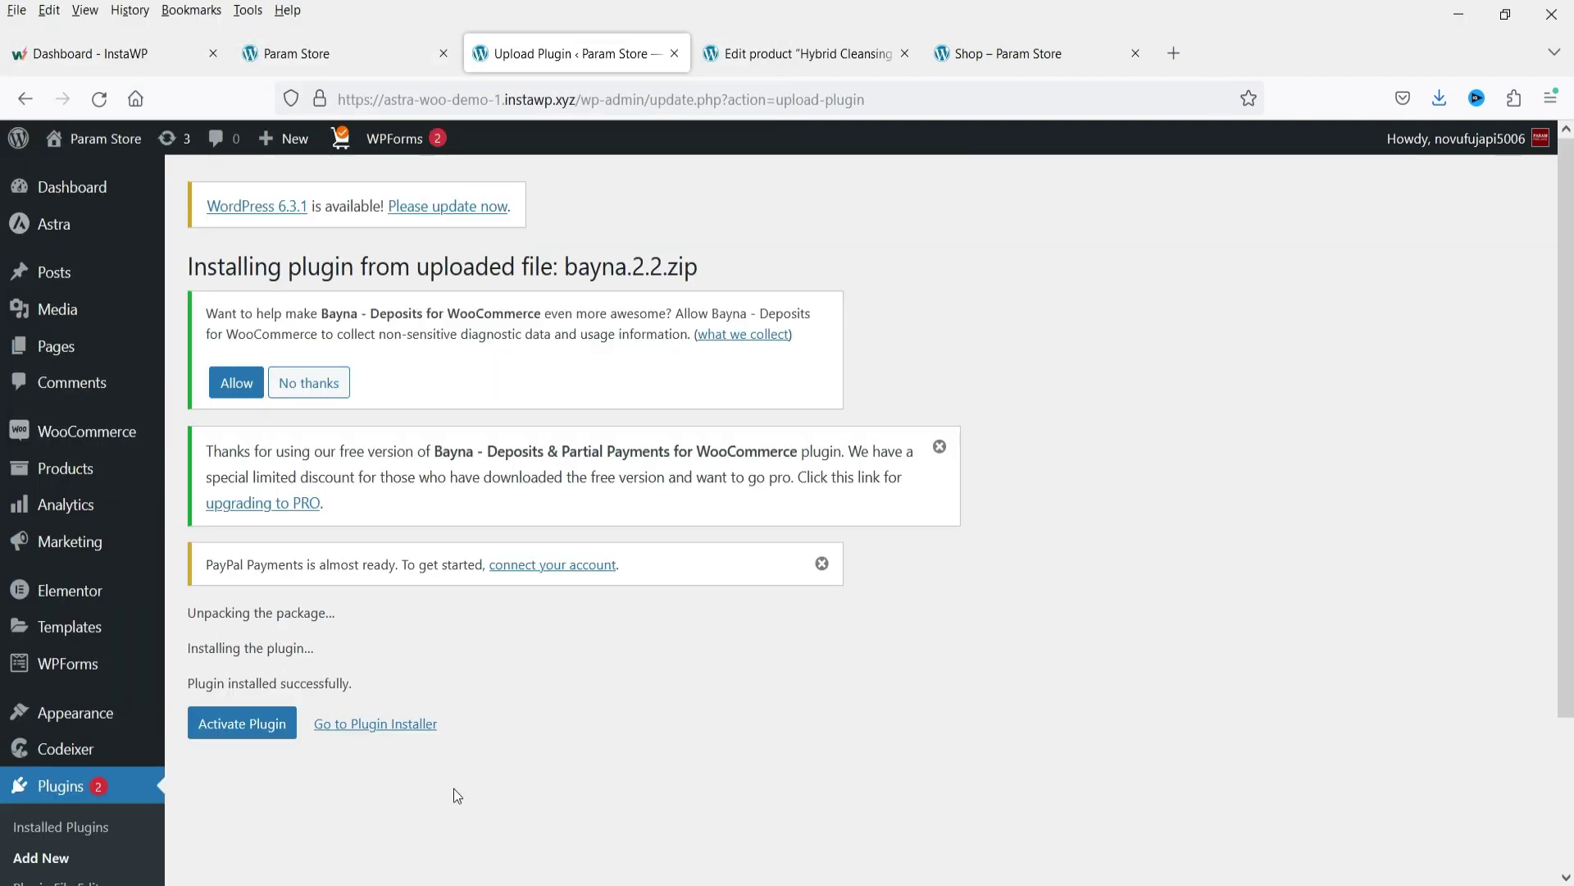
{"action": "left_click", "coordinate": [241, 728]}
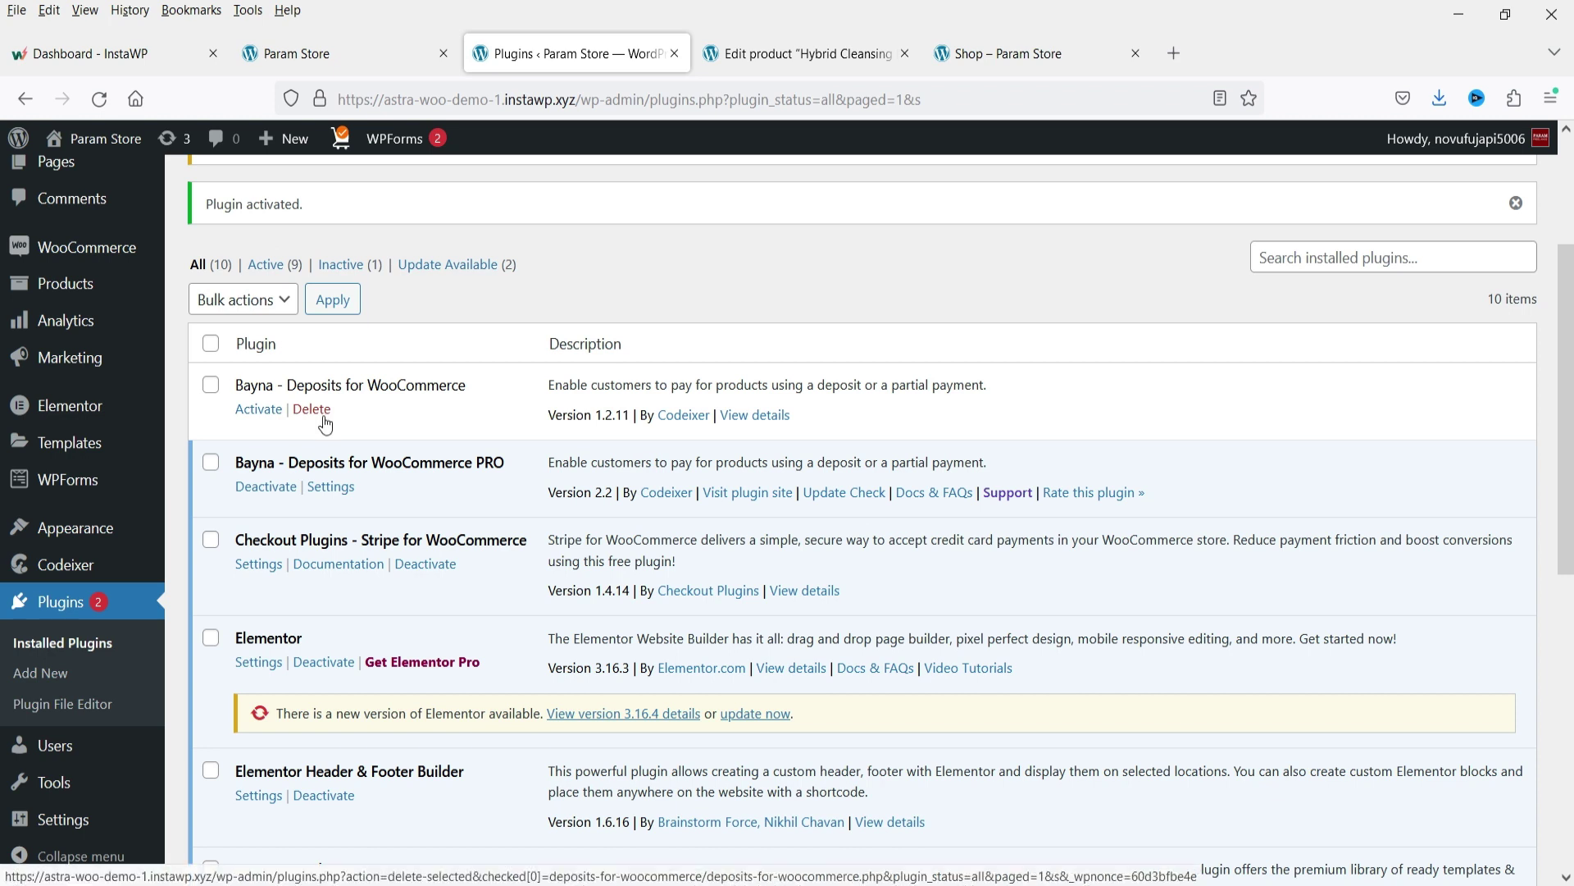
{"action": "left_click", "coordinate": [331, 487]}
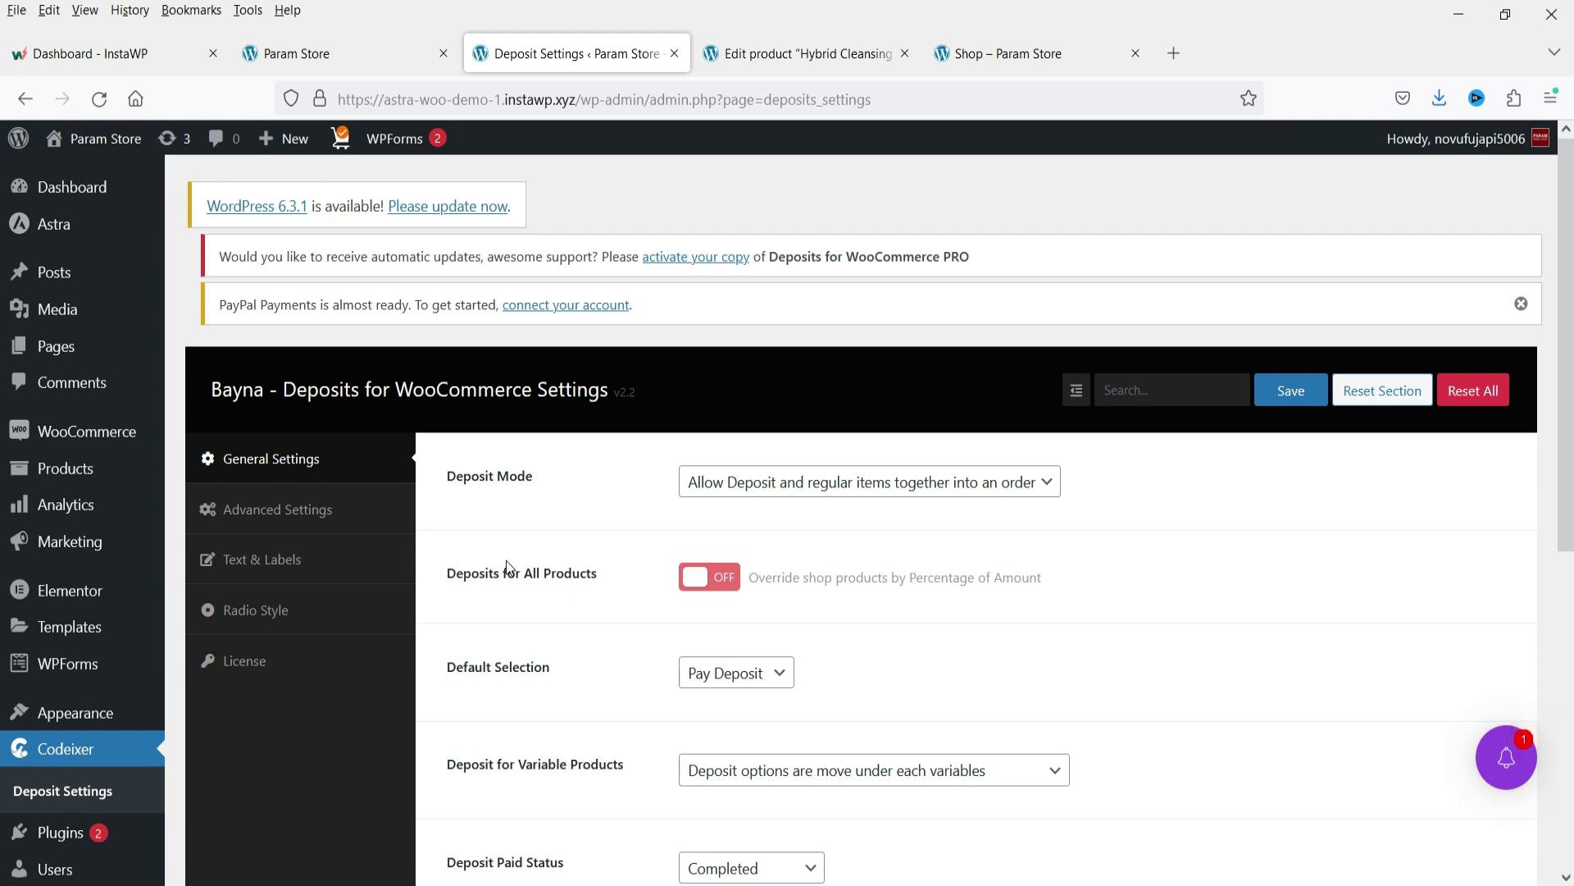
Inspect the deposit mode and Default Selection dropdowns unchanged, briefly checking the shop listing.
{"action": "left_click", "coordinate": [949, 484]}
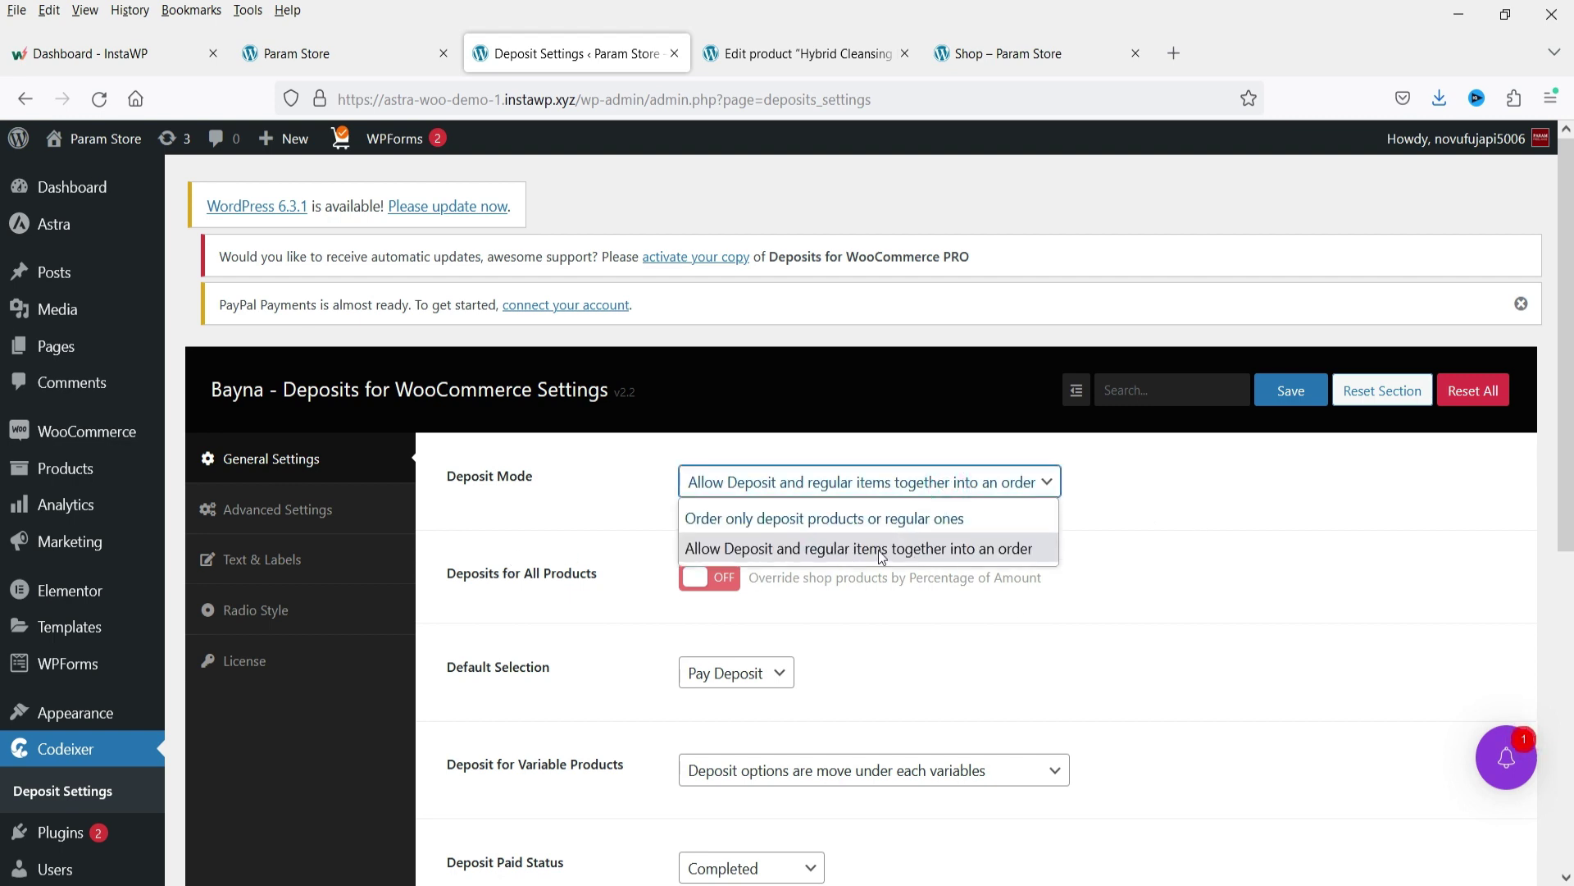
{"action": "left_click", "coordinate": [1164, 558]}
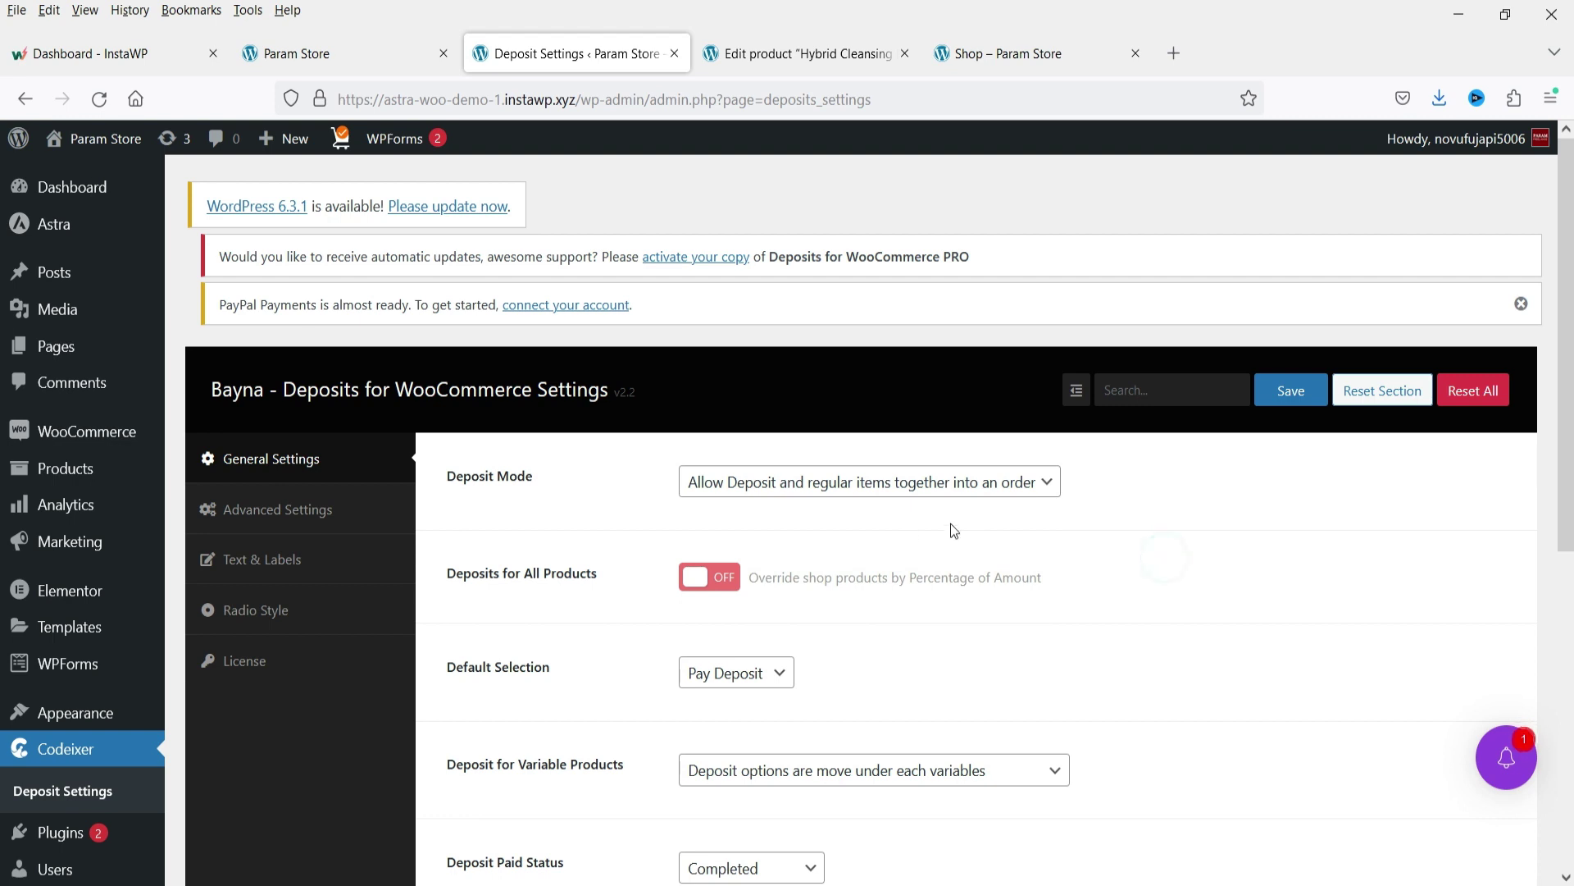
{"action": "scroll", "coordinate": [980, 527], "scroll_direction": "down", "scroll_amount": 3}
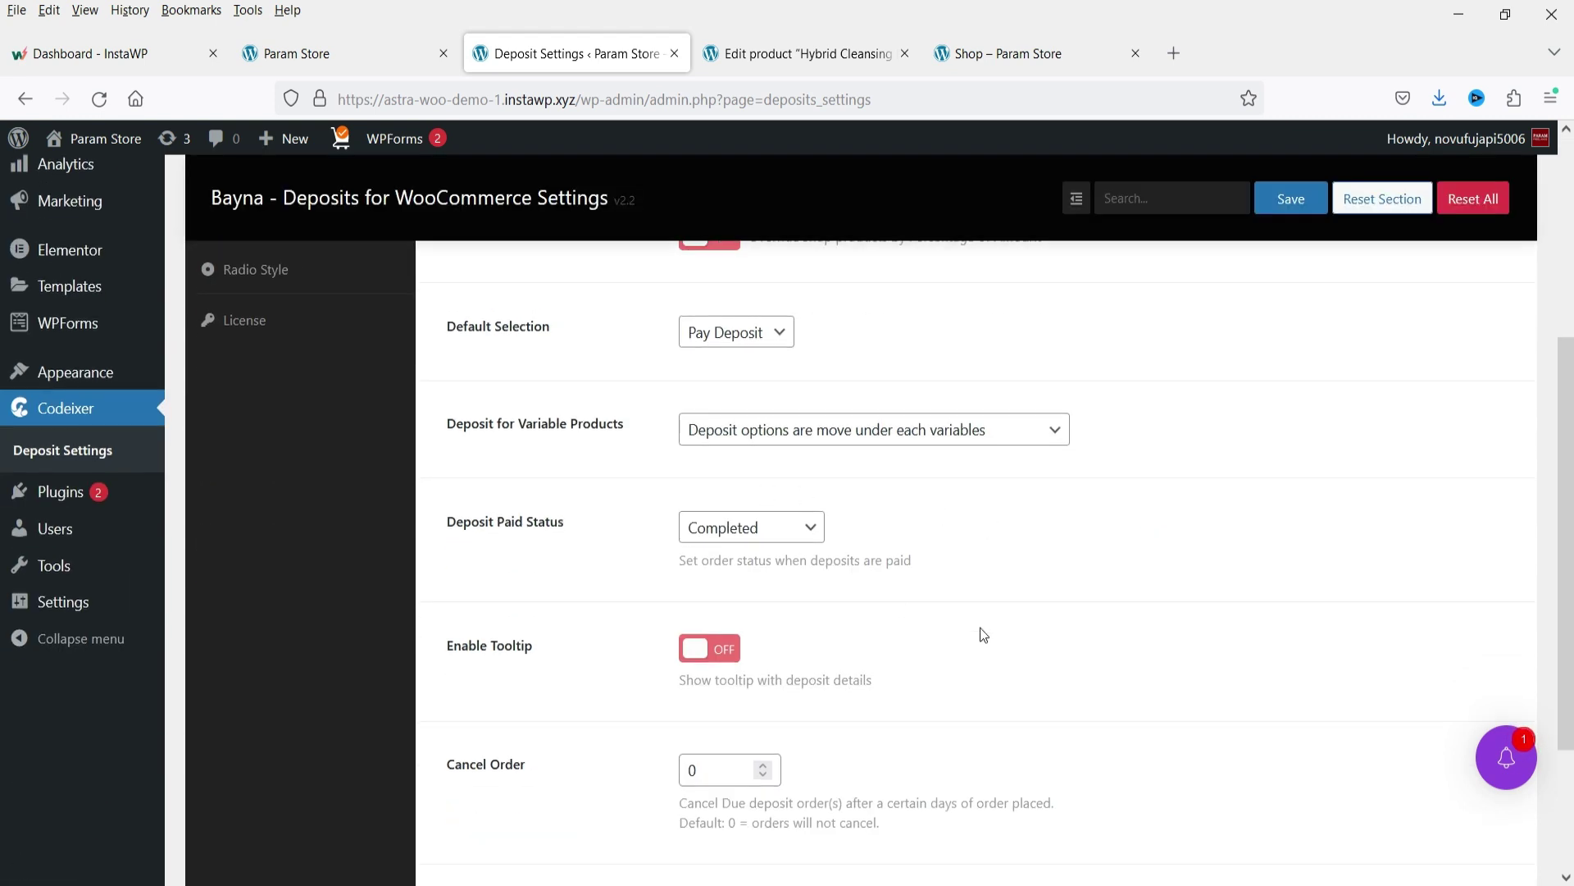
{"action": "scroll", "coordinate": [981, 627], "scroll_direction": "up", "scroll_amount": 2}
{"action": "left_click", "coordinate": [736, 559]}
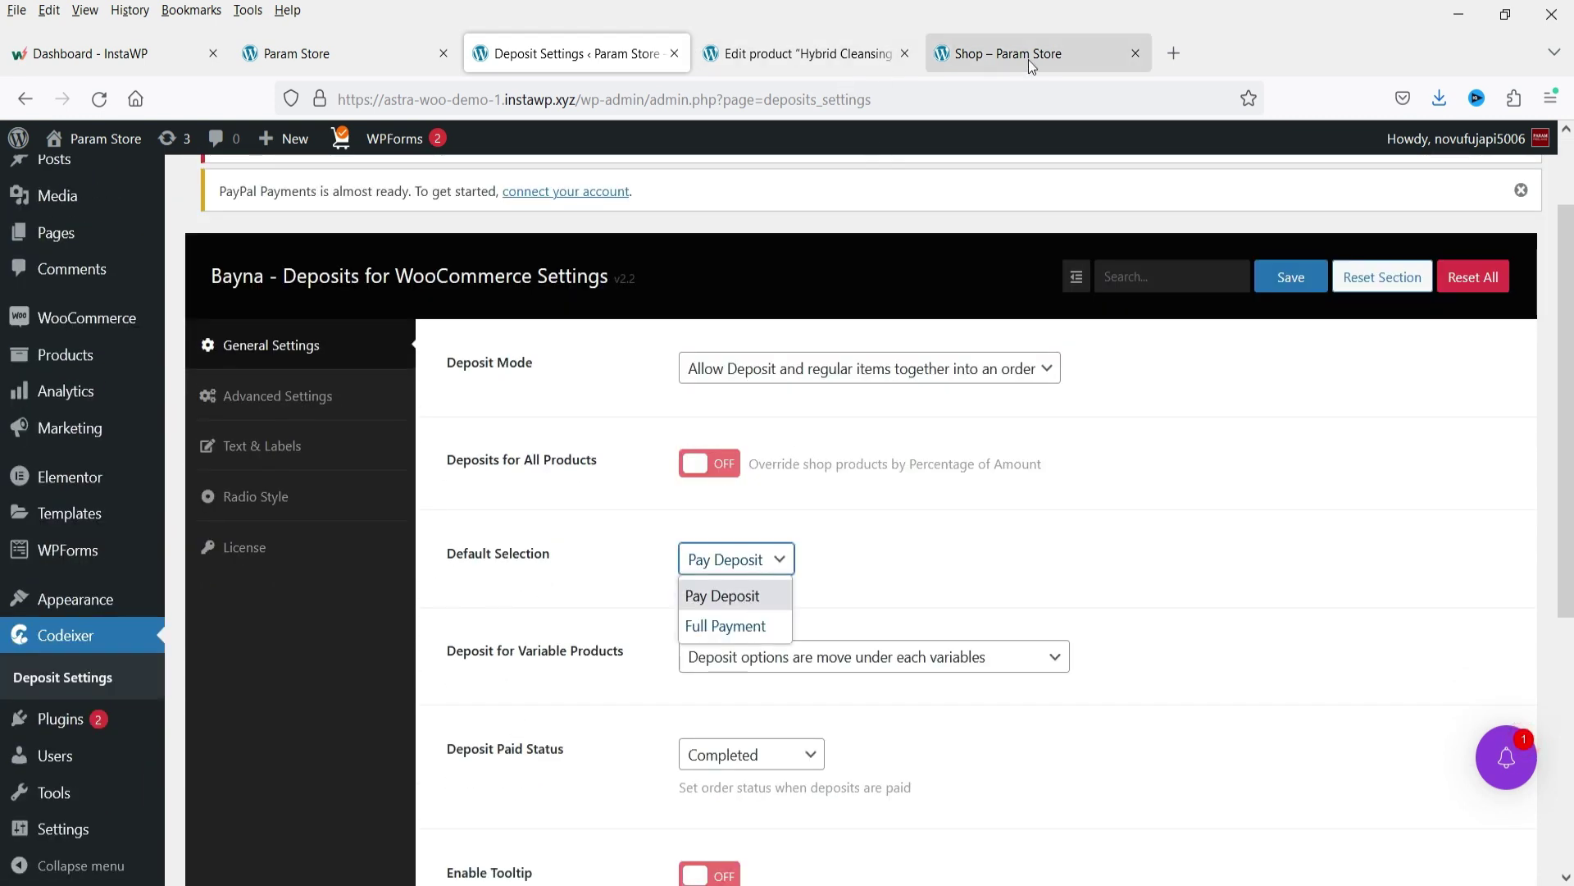
{"action": "left_click", "coordinate": [1029, 61]}
{"action": "scroll", "coordinate": [935, 460], "scroll_direction": "down", "scroll_amount": 4}
{"action": "left_click", "coordinate": [551, 57]}
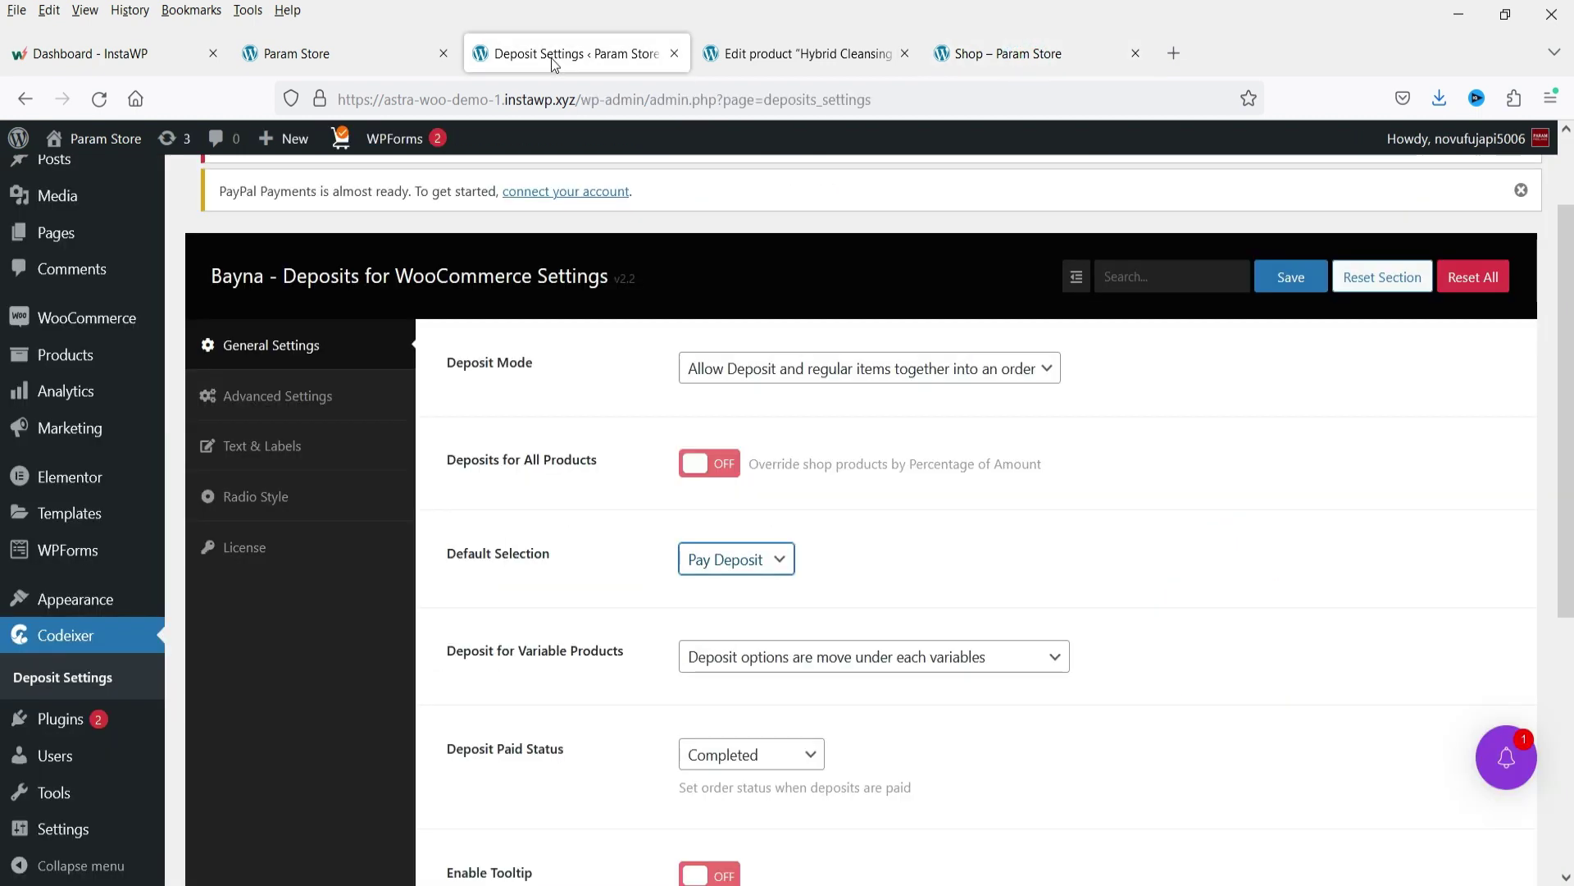
Review the Variable Products deposit options unchanged and bring up the Advanced Settings section.
{"action": "left_click", "coordinate": [738, 559]}
{"action": "scroll", "coordinate": [788, 576], "scroll_direction": "down", "scroll_amount": 1}
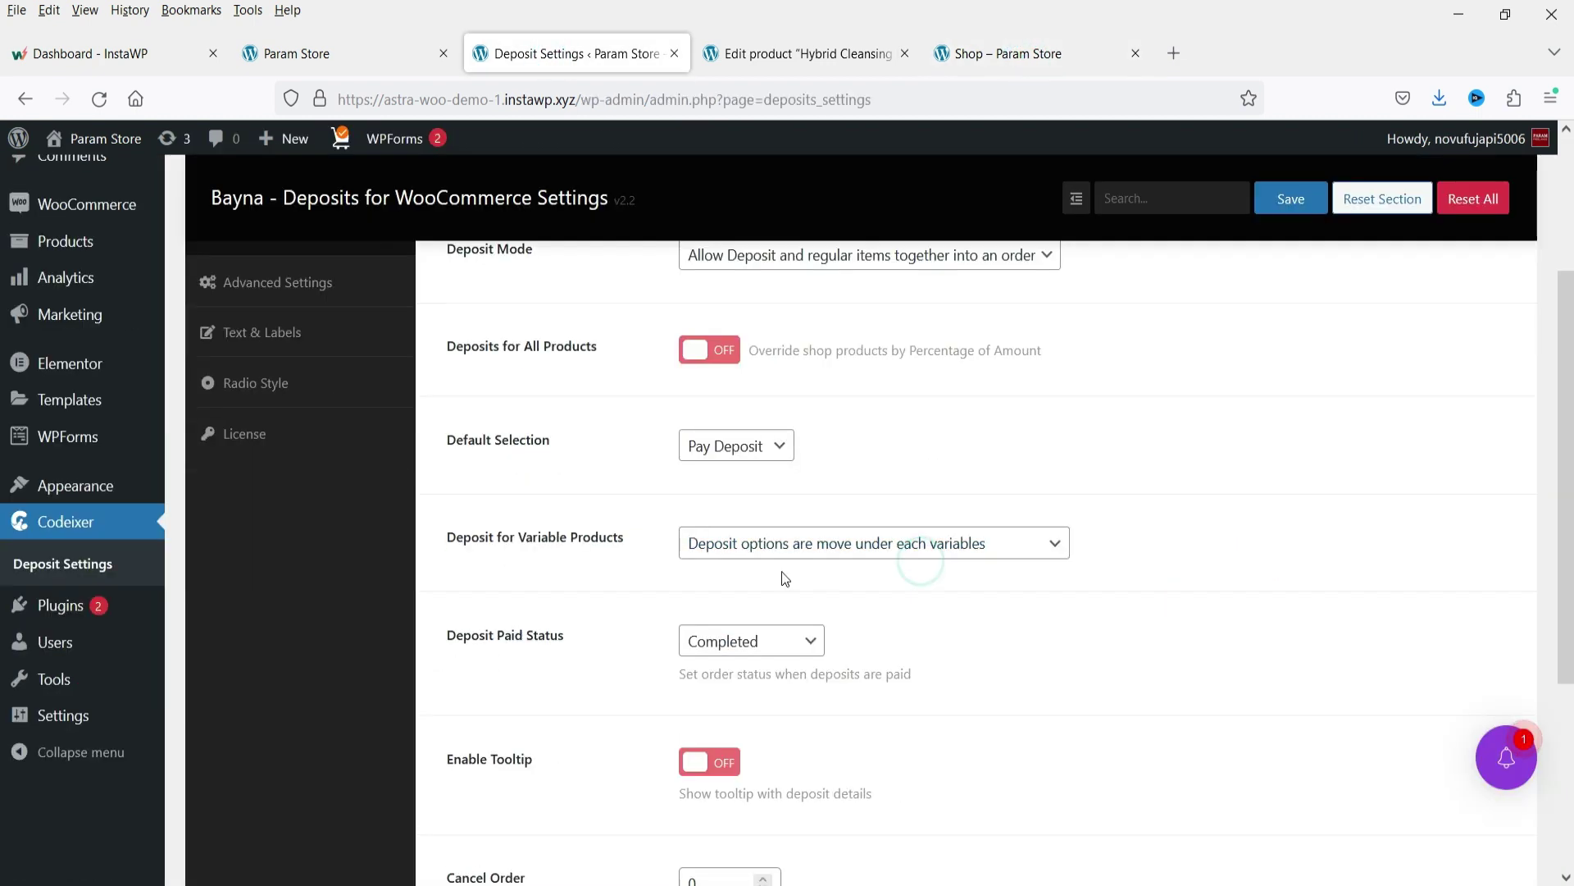
{"action": "left_click", "coordinate": [921, 546]}
{"action": "left_click", "coordinate": [1156, 550]}
{"action": "scroll", "coordinate": [1154, 544], "scroll_direction": "up", "scroll_amount": 3}
{"action": "left_click", "coordinate": [263, 513]}
{"action": "scroll", "coordinate": [1124, 527], "scroll_direction": "down", "scroll_amount": 2}
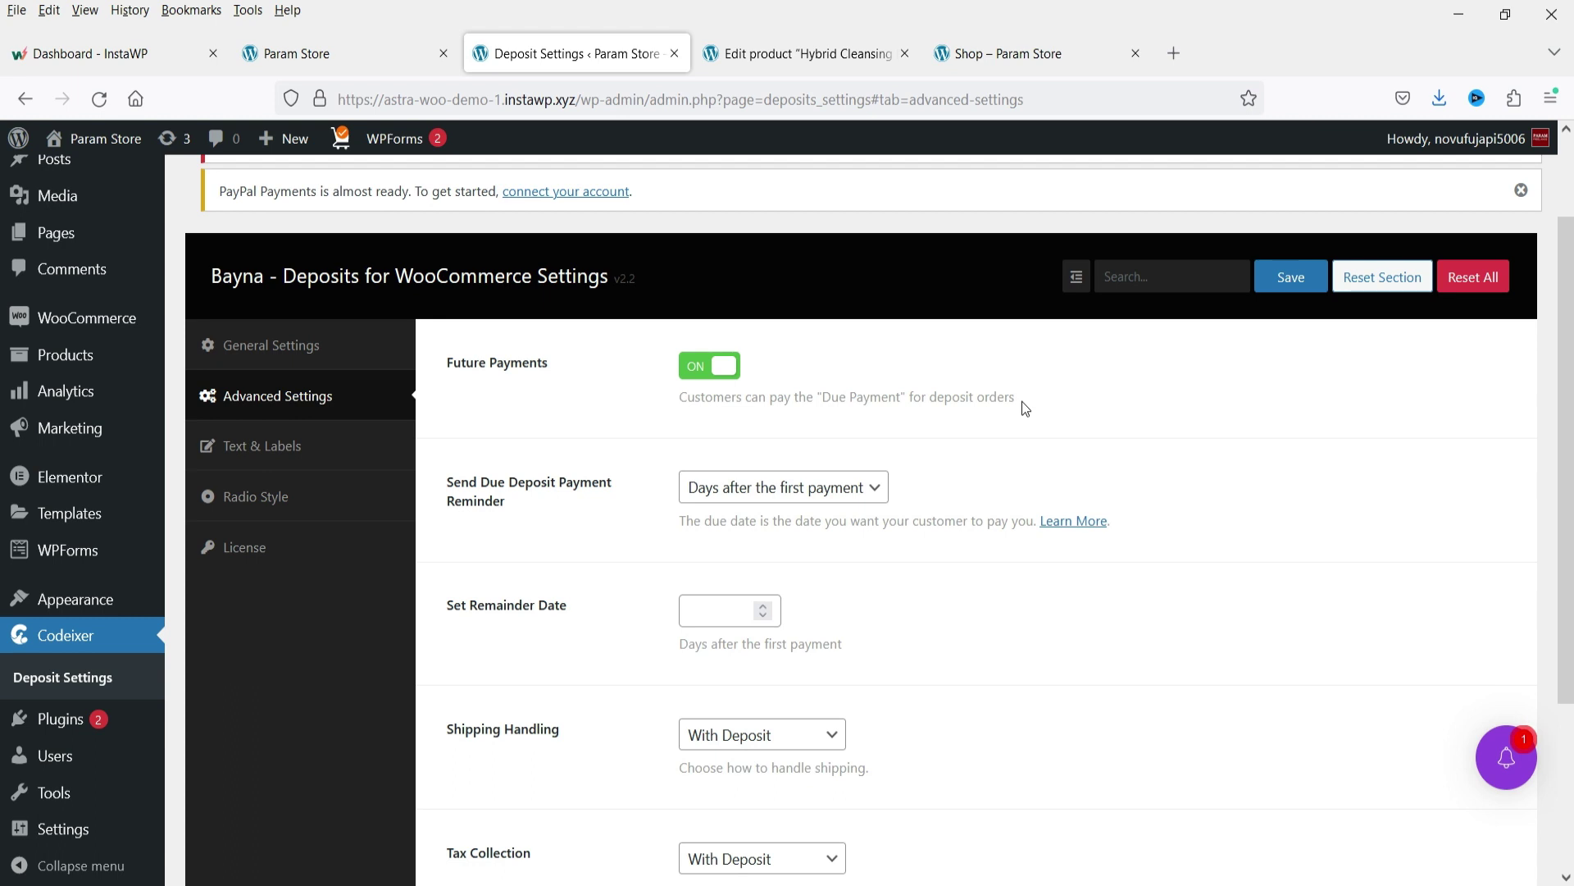
Review the Advanced Settings reminder timing and reminder date options without changing them.
{"action": "scroll", "coordinate": [547, 382], "scroll_direction": "down", "scroll_amount": 2}
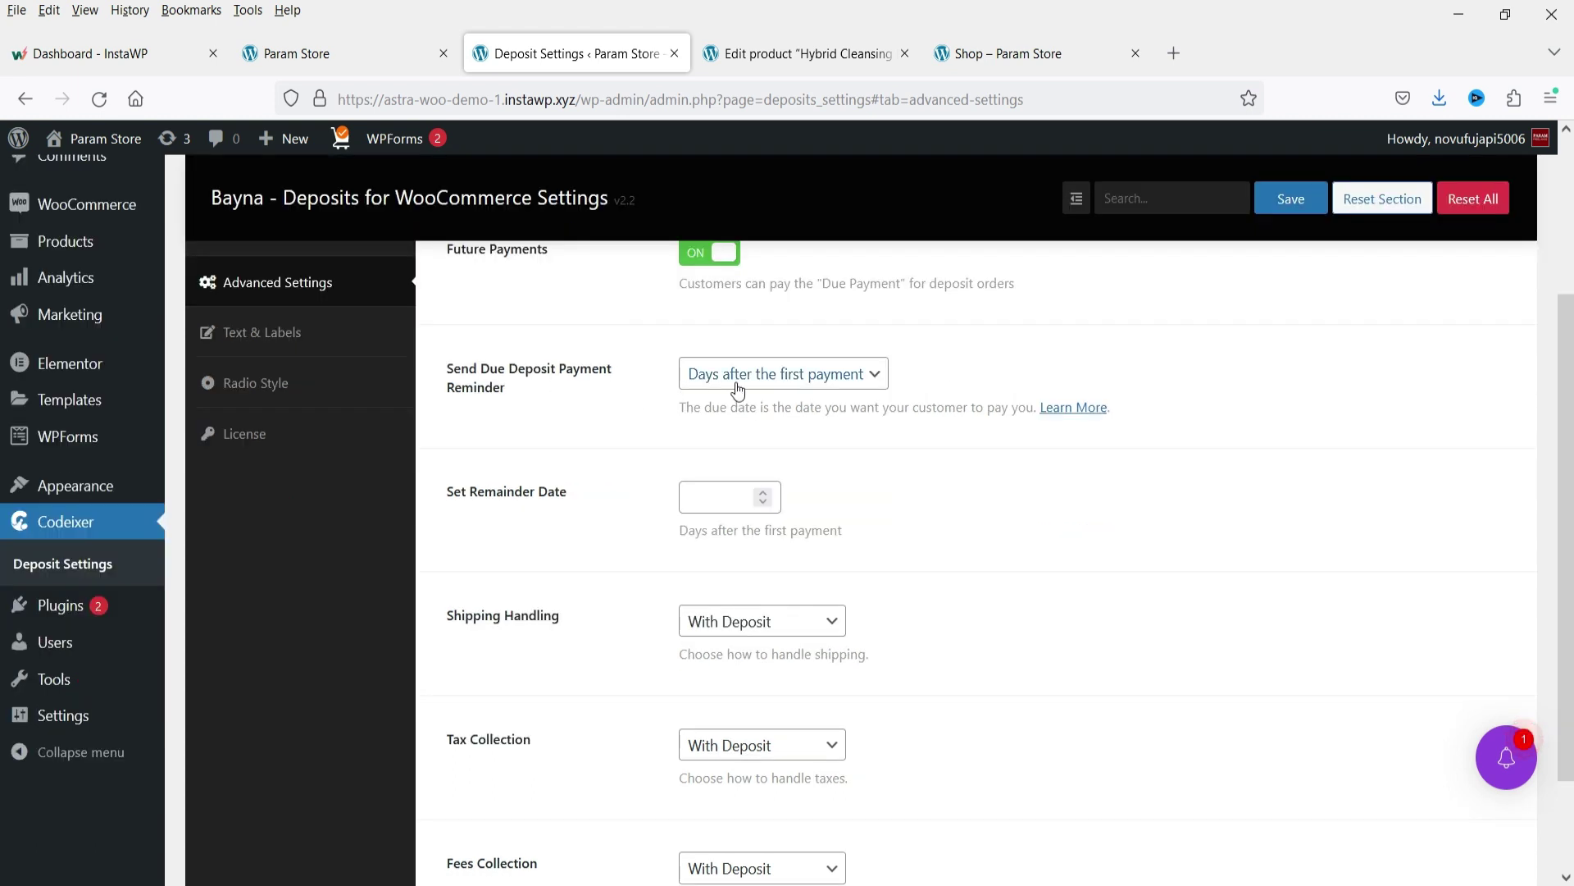
{"action": "left_click", "coordinate": [853, 379]}
{"action": "left_click", "coordinate": [1283, 566]}
{"action": "left_click", "coordinate": [712, 497]}
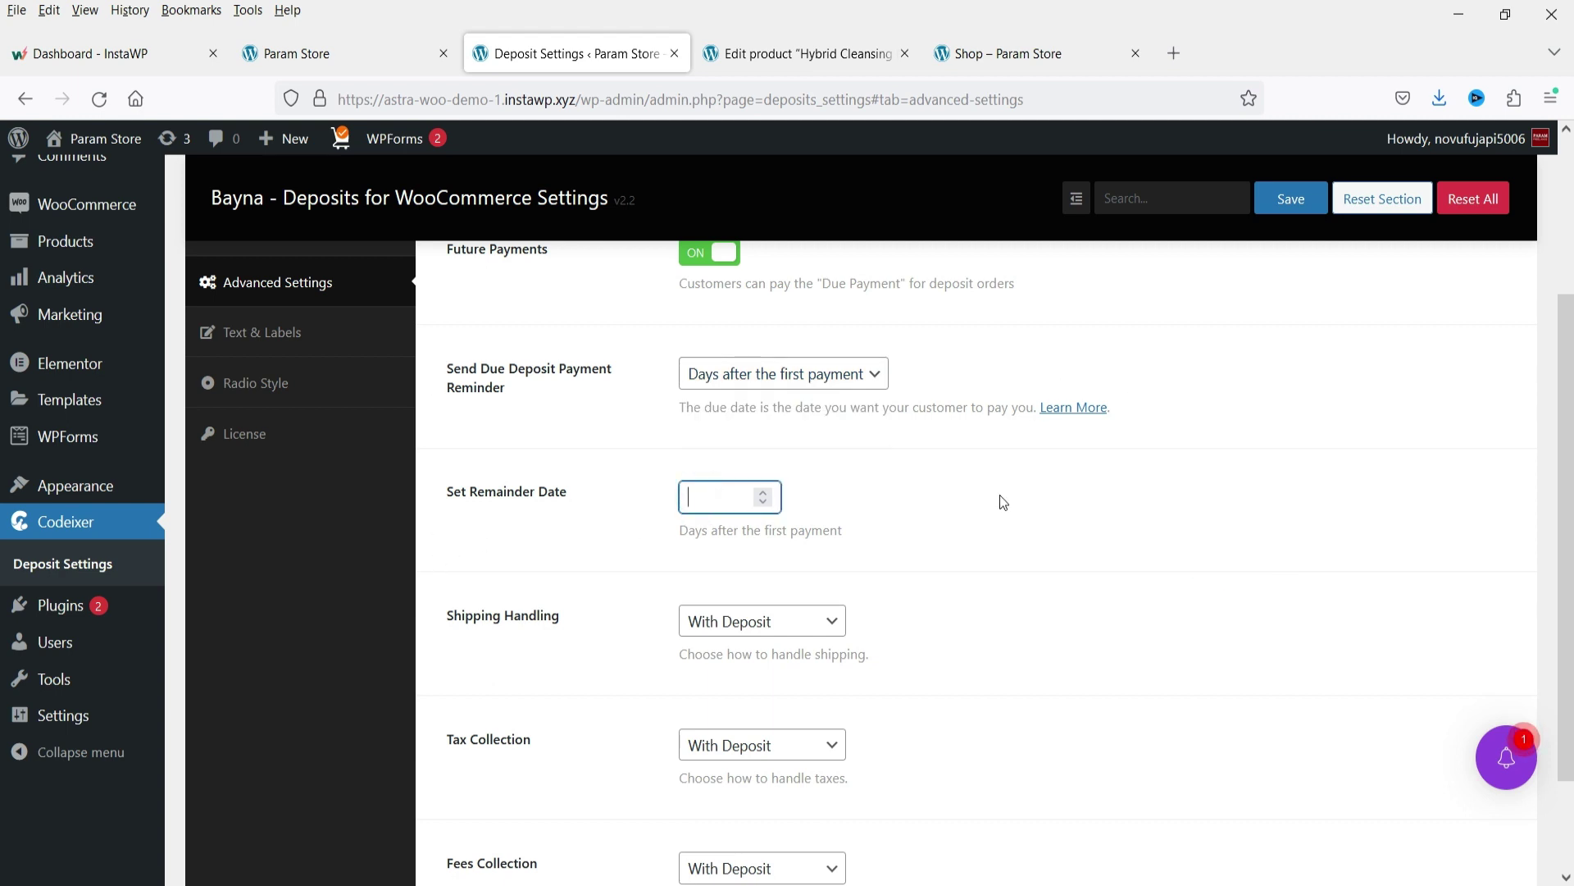
{"action": "left_click_drag", "start_coordinate": [714, 530], "coordinate": [935, 541]}
{"action": "left_click", "coordinate": [914, 531]}
{"action": "scroll", "coordinate": [847, 527], "scroll_direction": "down", "scroll_amount": 2}
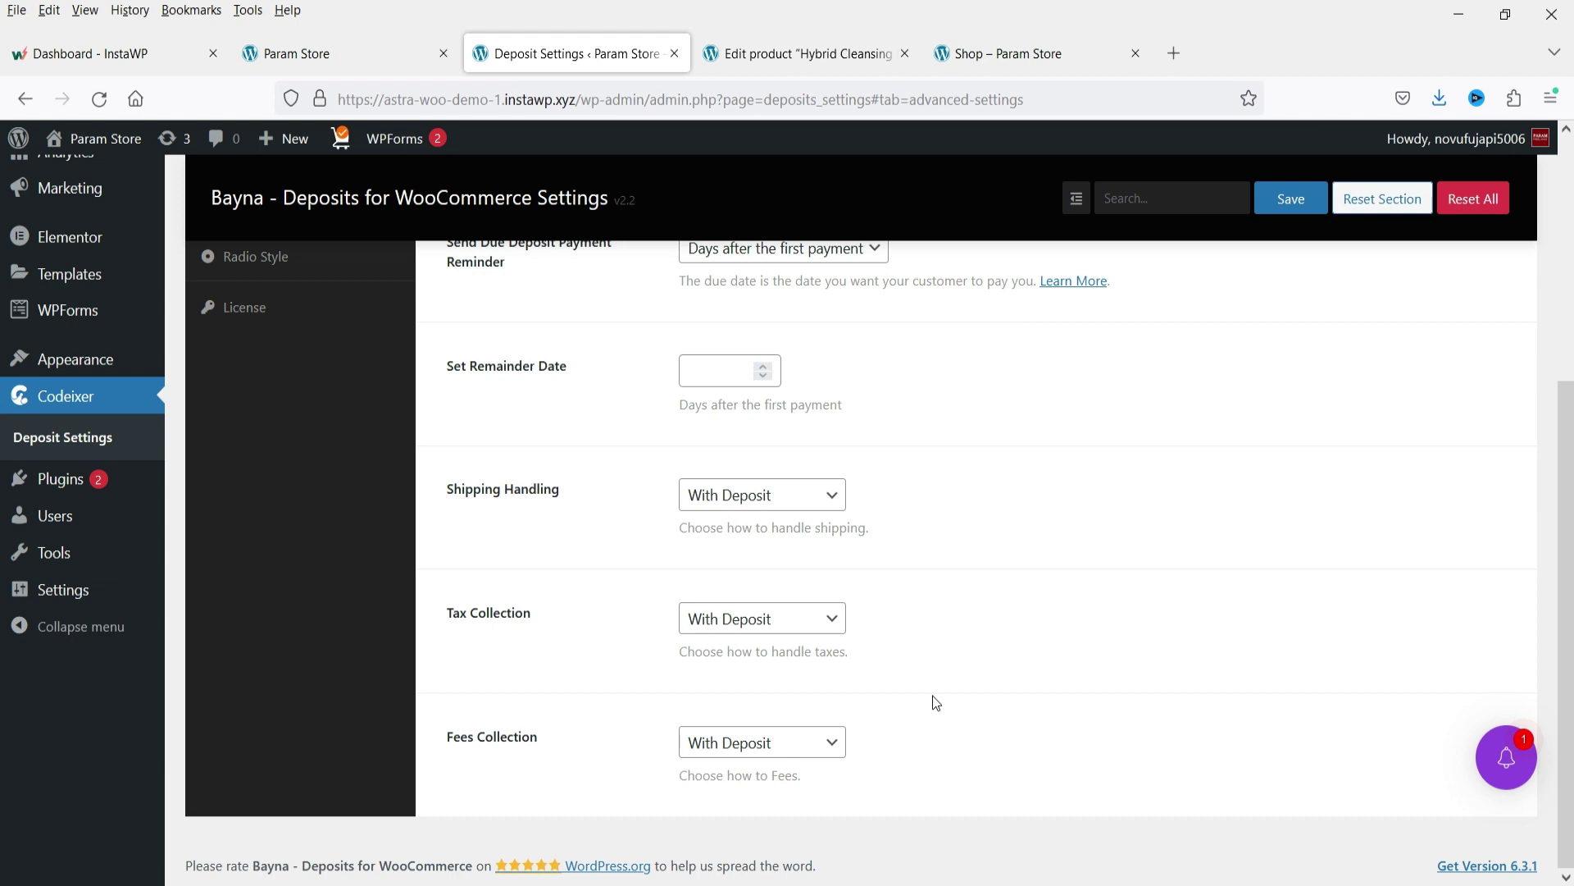
{"action": "scroll", "coordinate": [915, 665], "scroll_direction": "up", "scroll_amount": 5}
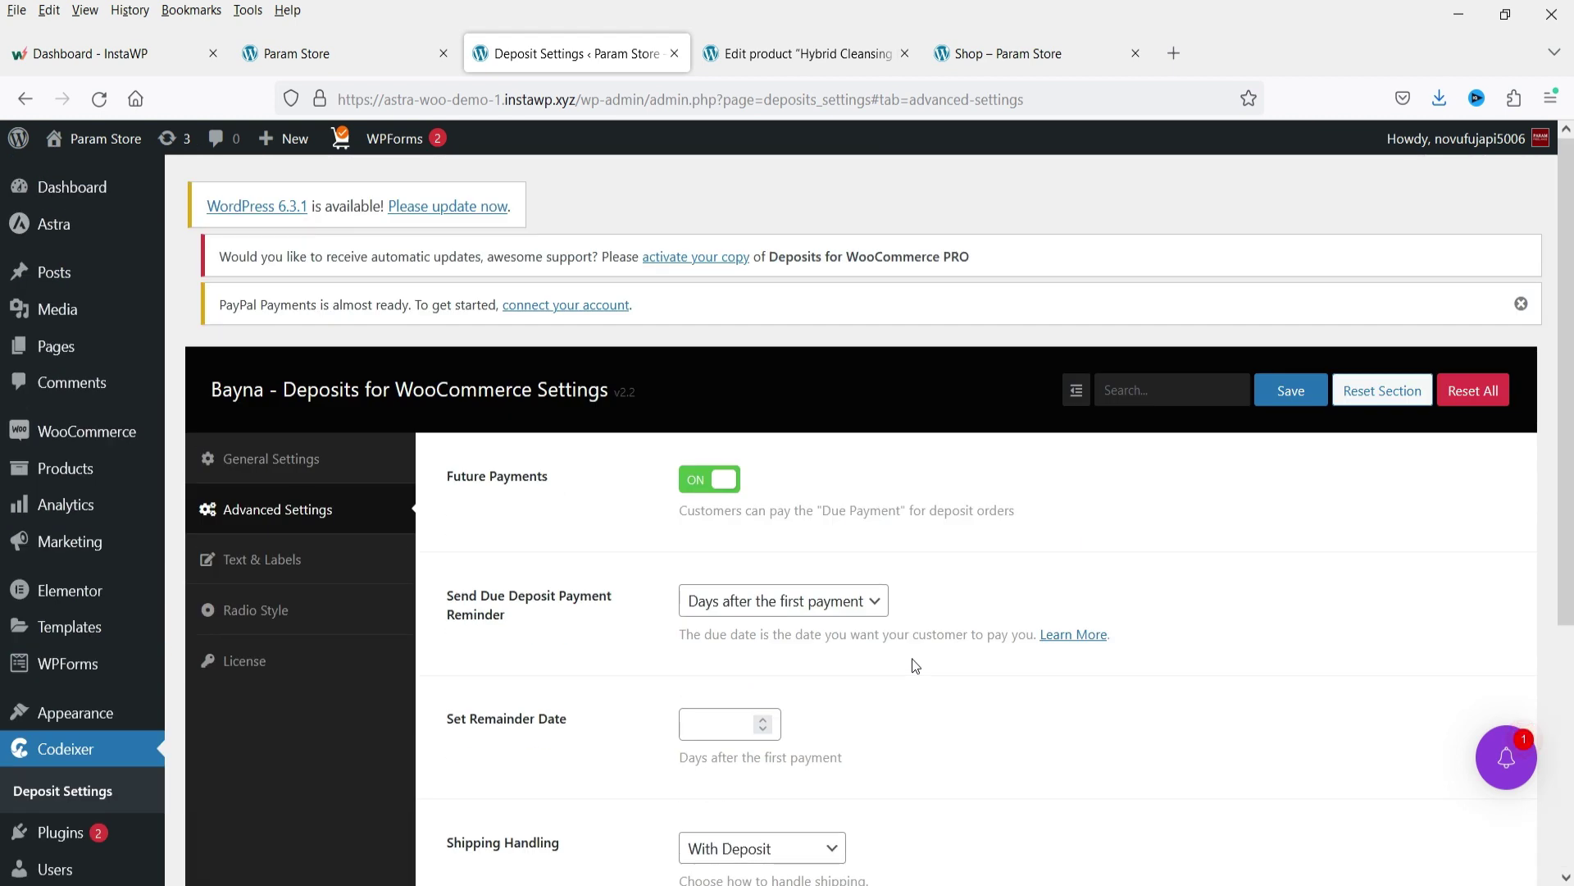
Browse the Text & Labels, Radio Style and License sections, focusing the purchase code field.
{"action": "left_click", "coordinate": [262, 559]}
{"action": "scroll", "coordinate": [362, 298], "scroll_direction": "down", "scroll_amount": 3}
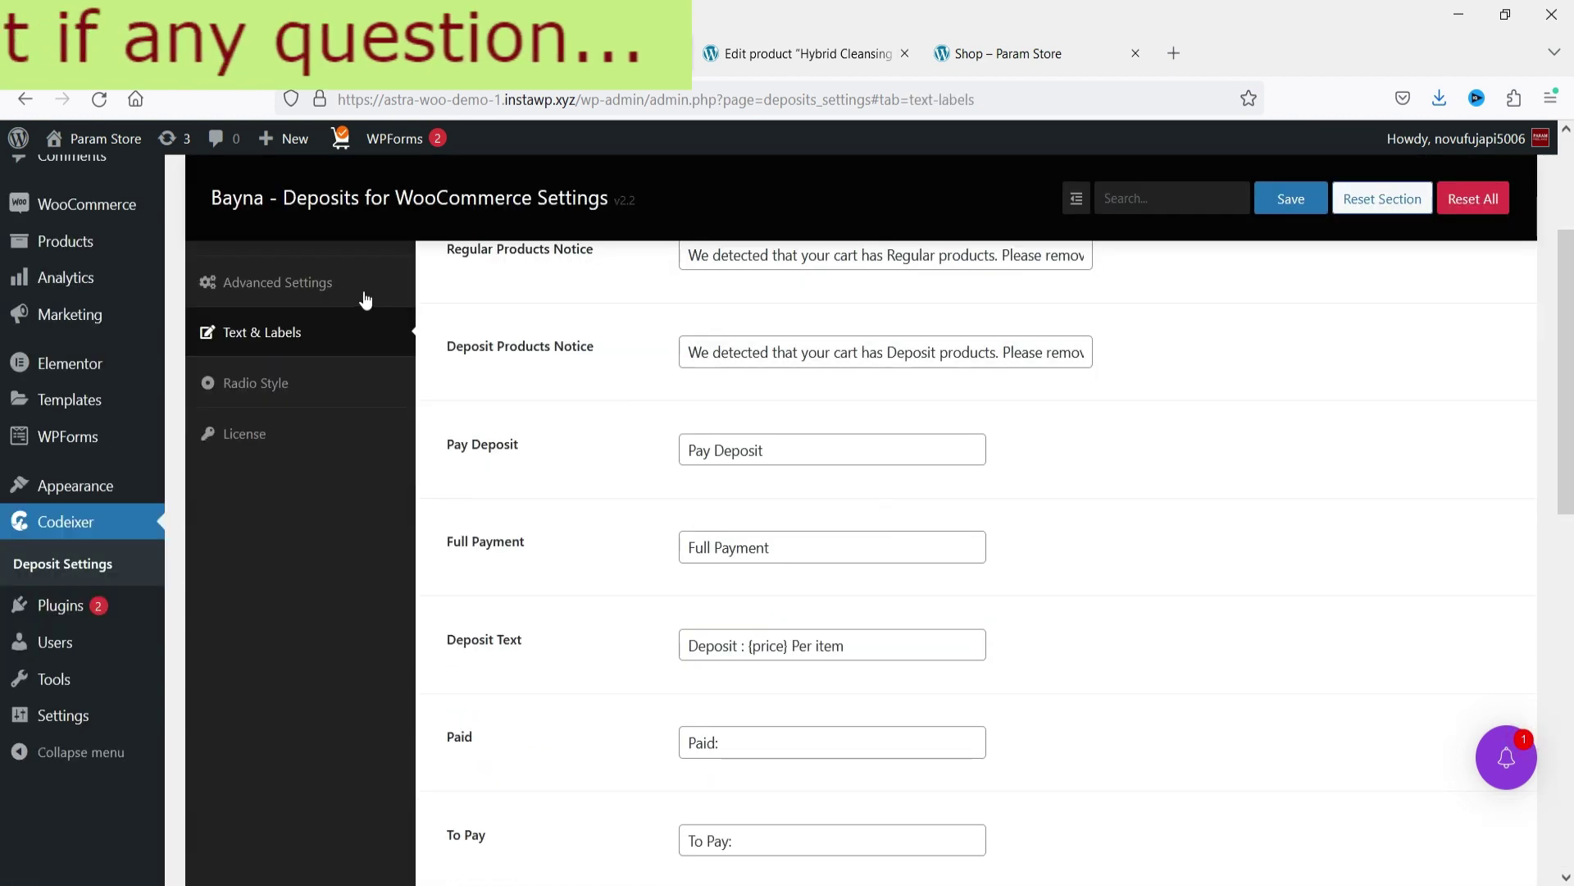
{"action": "scroll", "coordinate": [991, 538], "scroll_direction": "down", "scroll_amount": 4}
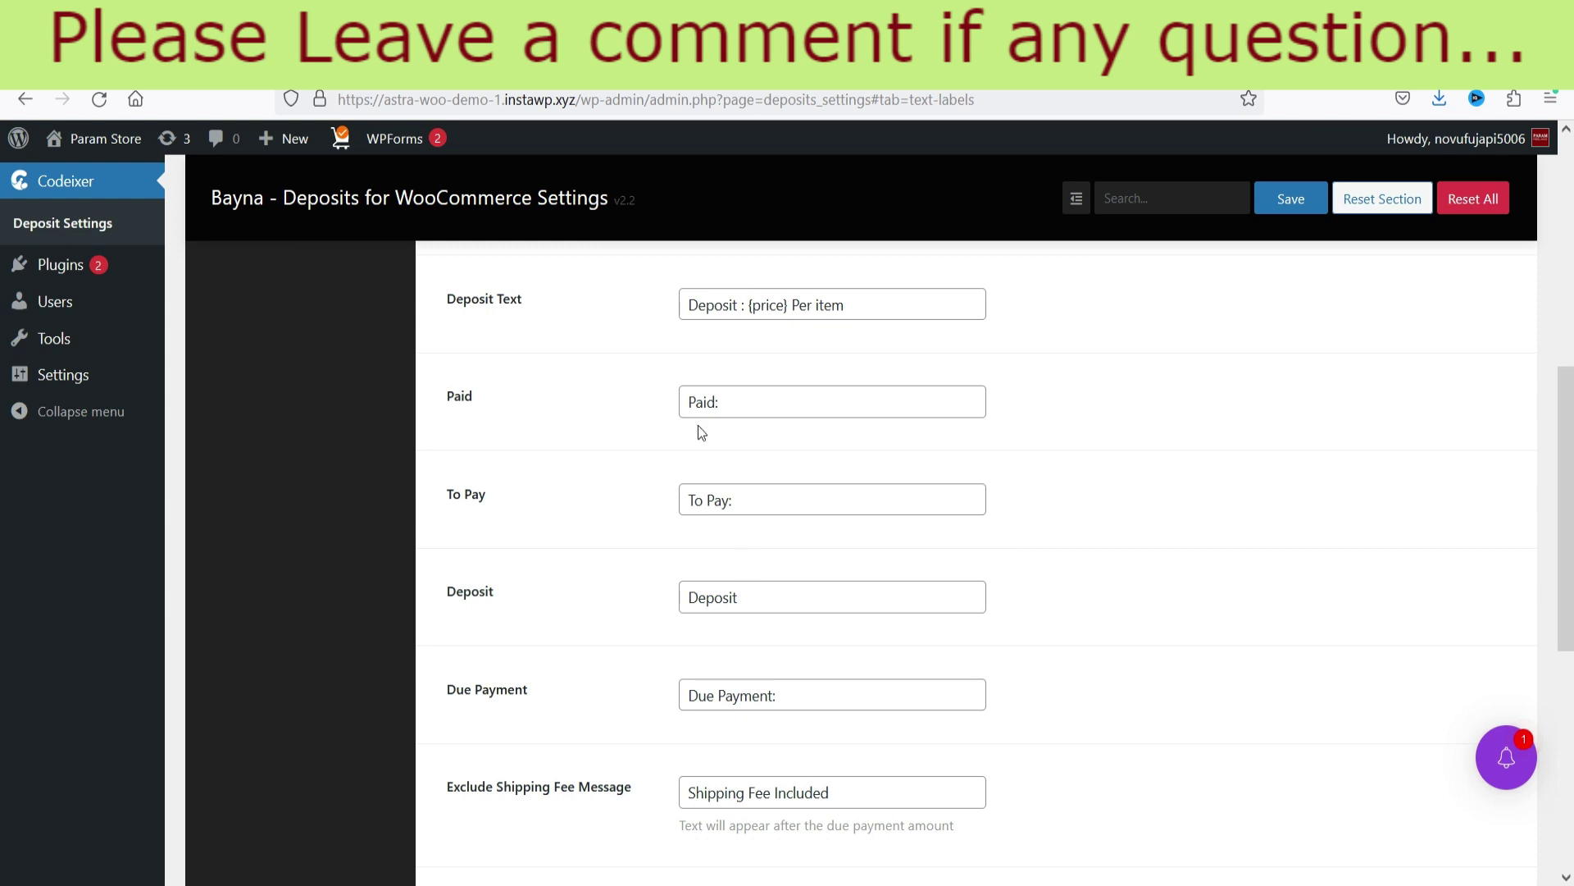
{"action": "scroll", "coordinate": [626, 596], "scroll_direction": "up", "scroll_amount": 5}
{"action": "left_click", "coordinate": [263, 497]}
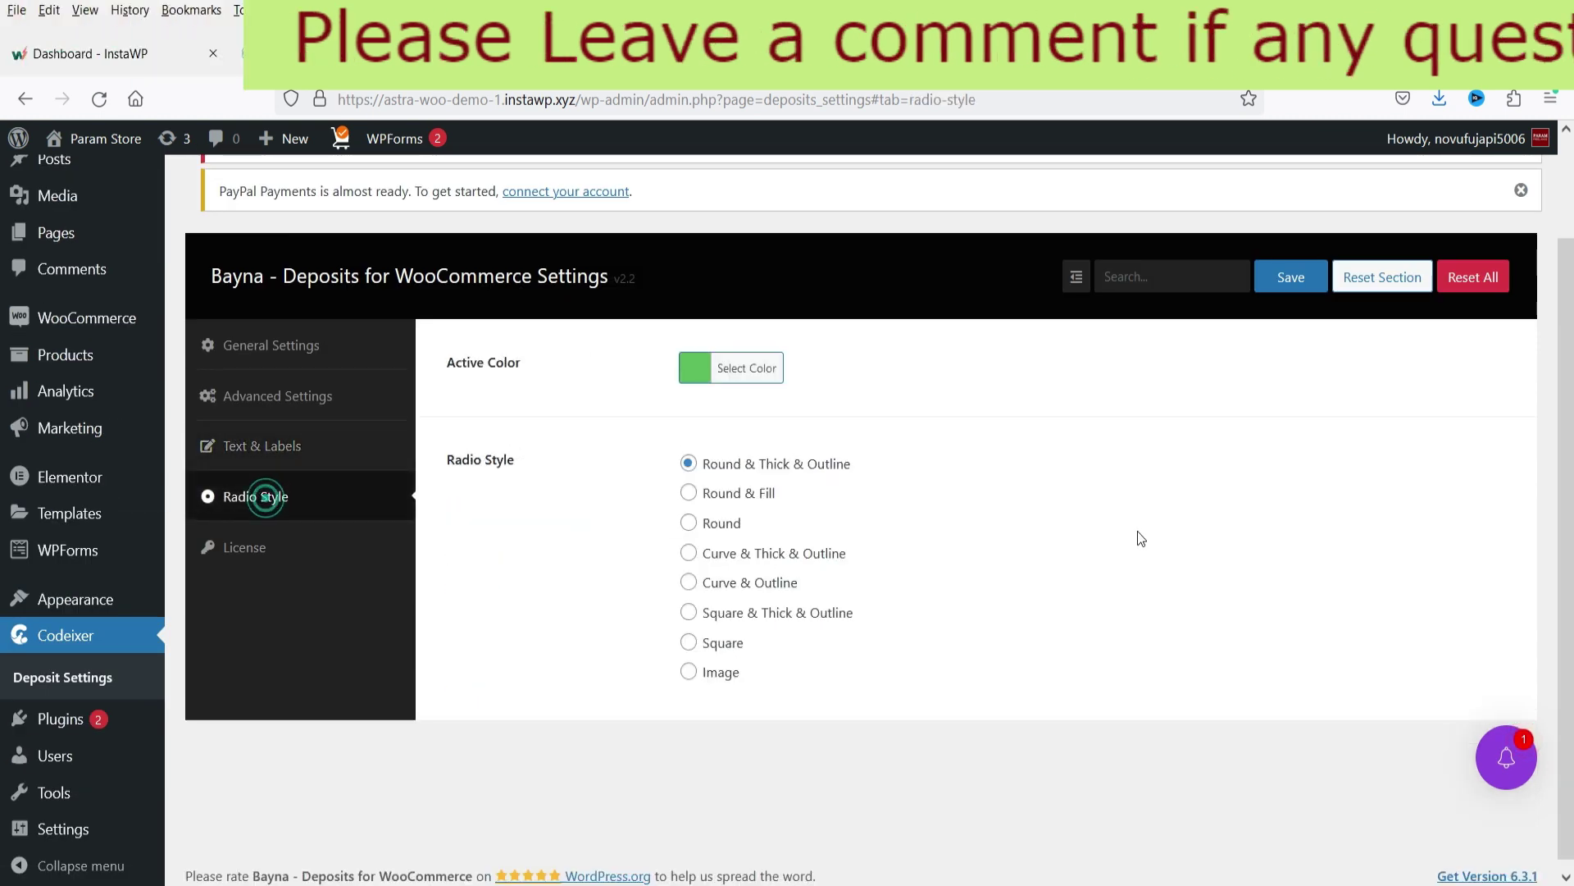
{"action": "left_click", "coordinate": [257, 551]}
{"action": "left_click", "coordinate": [865, 379]}
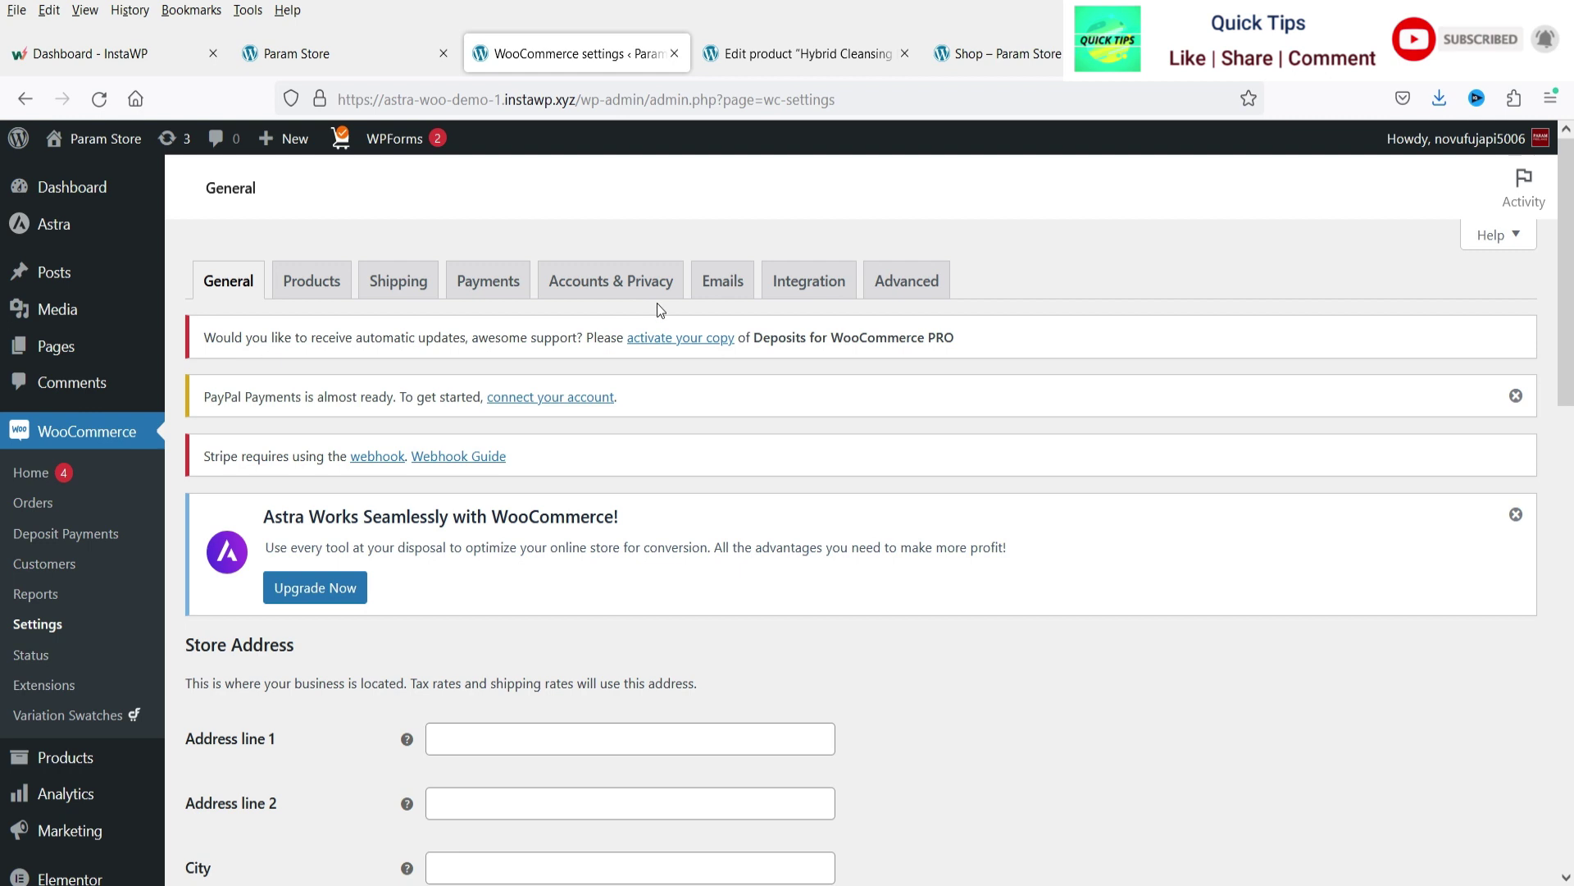
Show the WooCommerce Emails tab and scroll to the New deposit and Deposit Reminder rows.
{"action": "left_click", "coordinate": [722, 280]}
{"action": "scroll", "coordinate": [1074, 521], "scroll_direction": "down", "scroll_amount": 7}
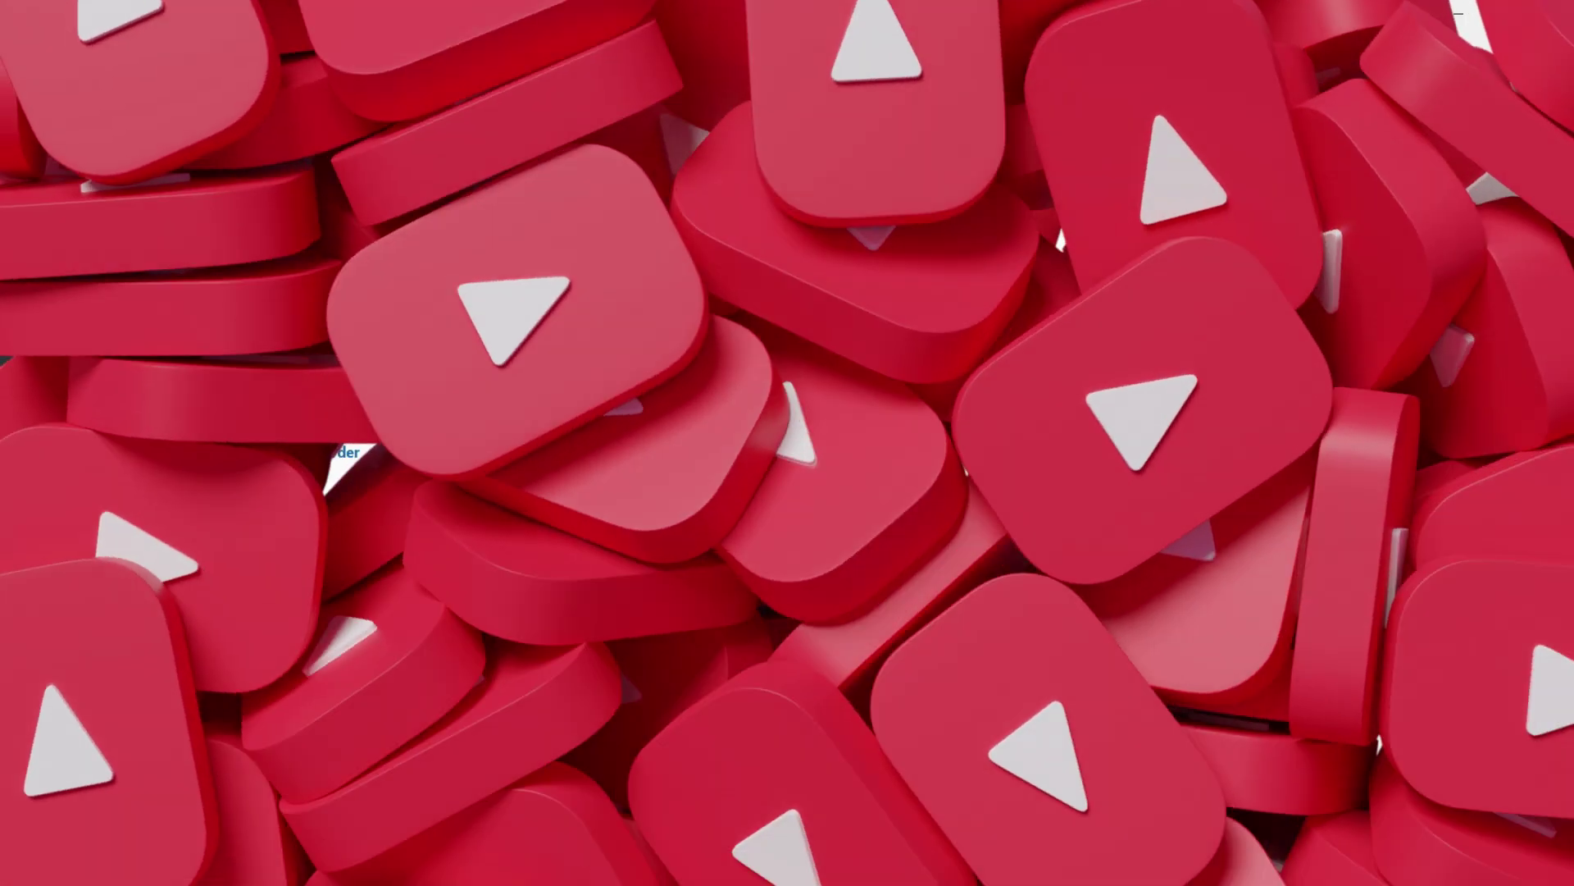
Enable Force Deposit on Hybrid Cleansing Balm's Fixed Amount 10 deposit and update the product.
{"action": "left_click", "coordinate": [817, 54]}
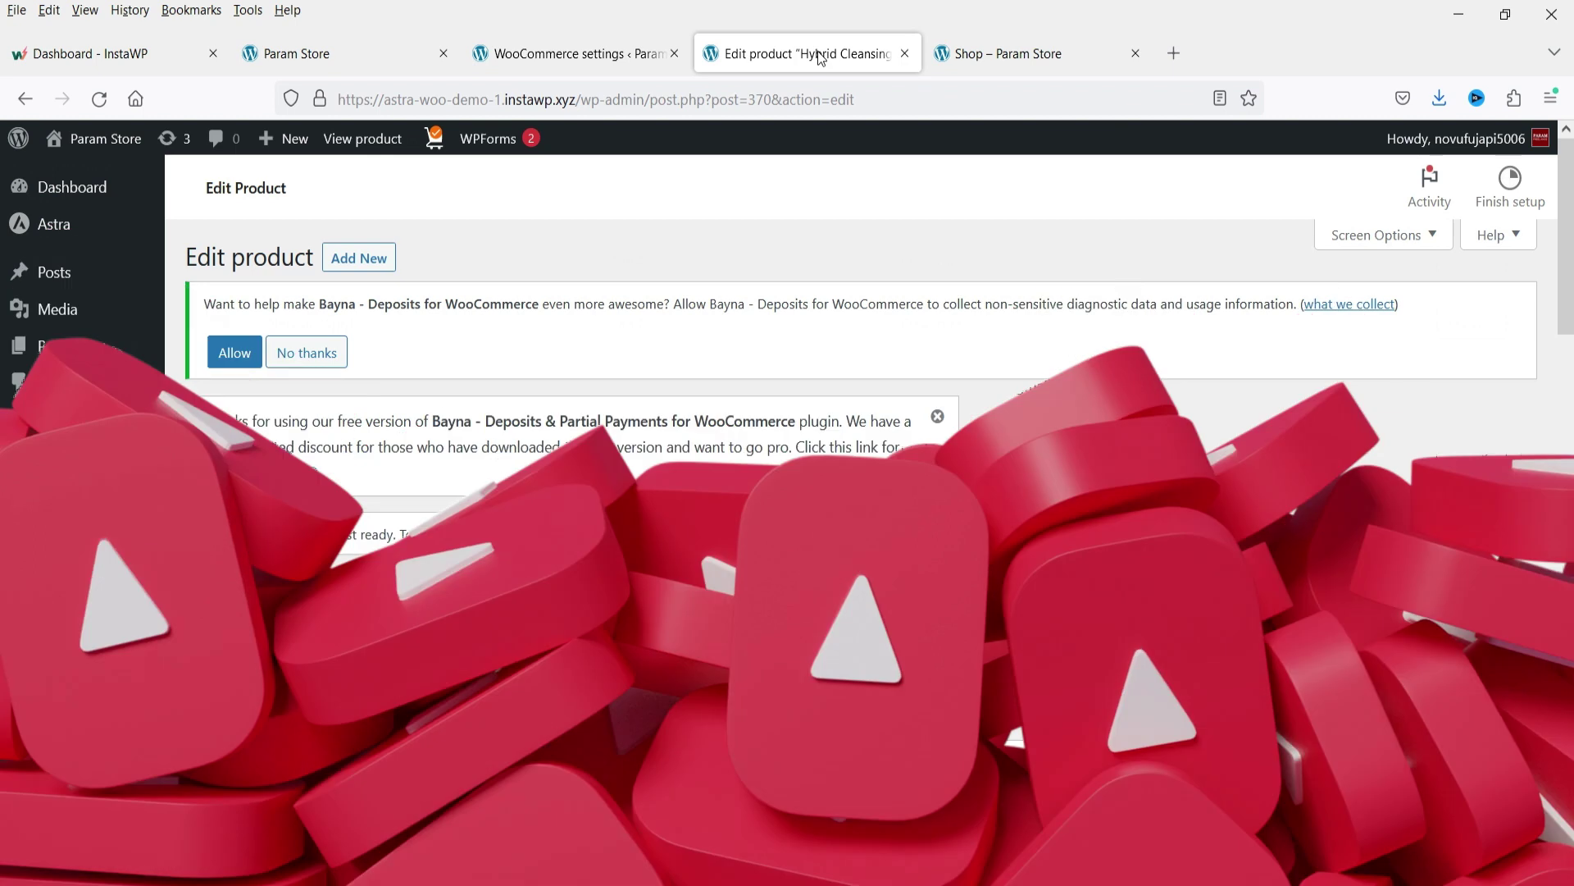
{"action": "scroll", "coordinate": [1110, 375], "scroll_direction": "down", "scroll_amount": 3}
{"action": "key", "text": "F5"}
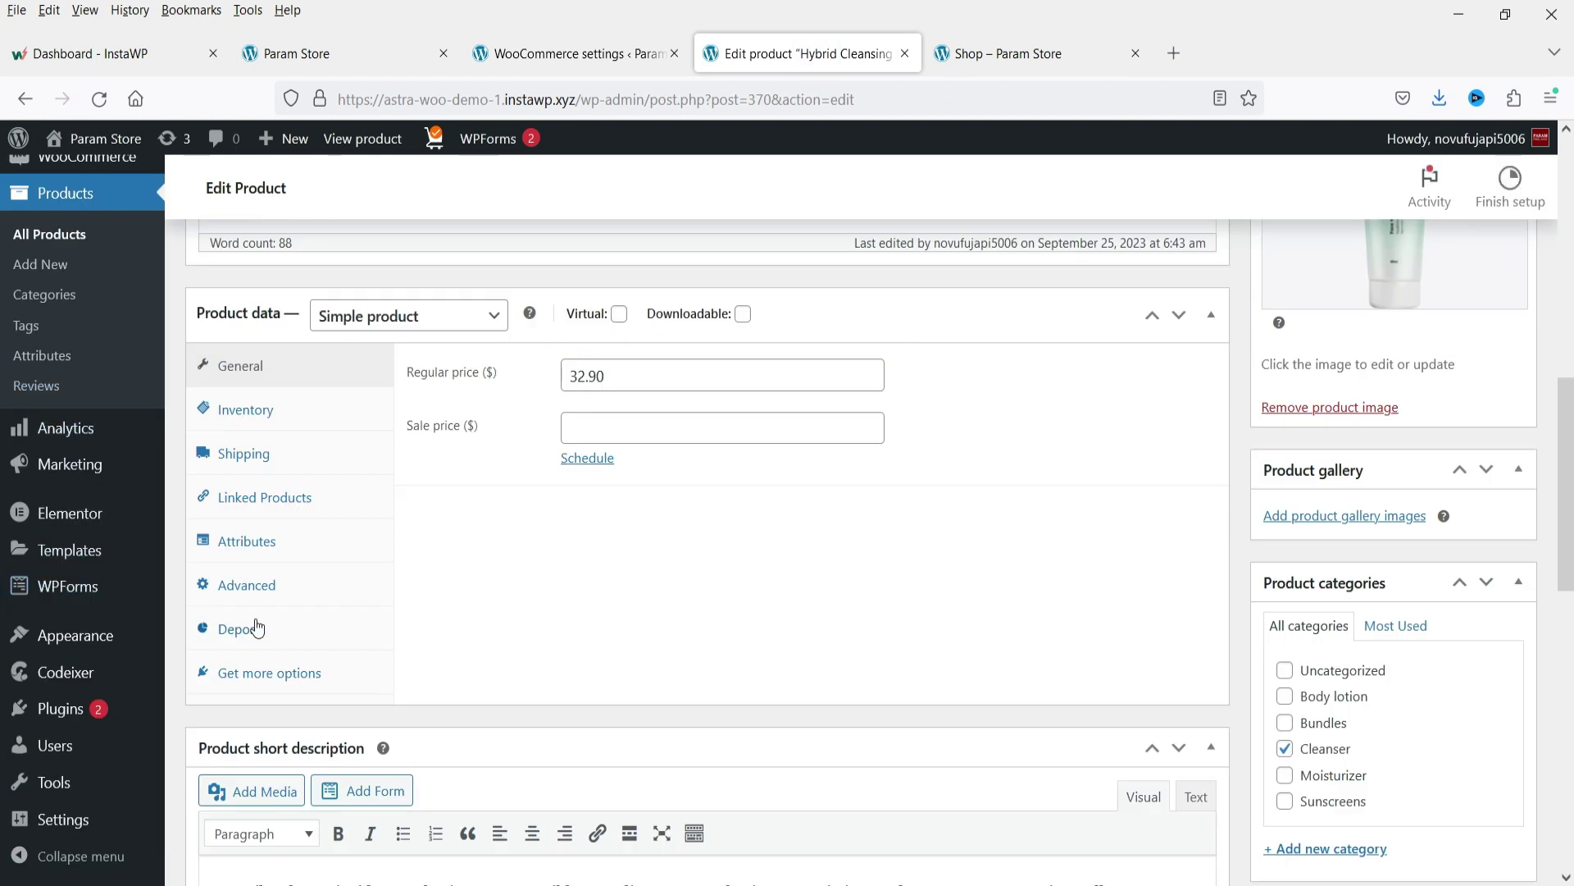
{"action": "left_click", "coordinate": [246, 628]}
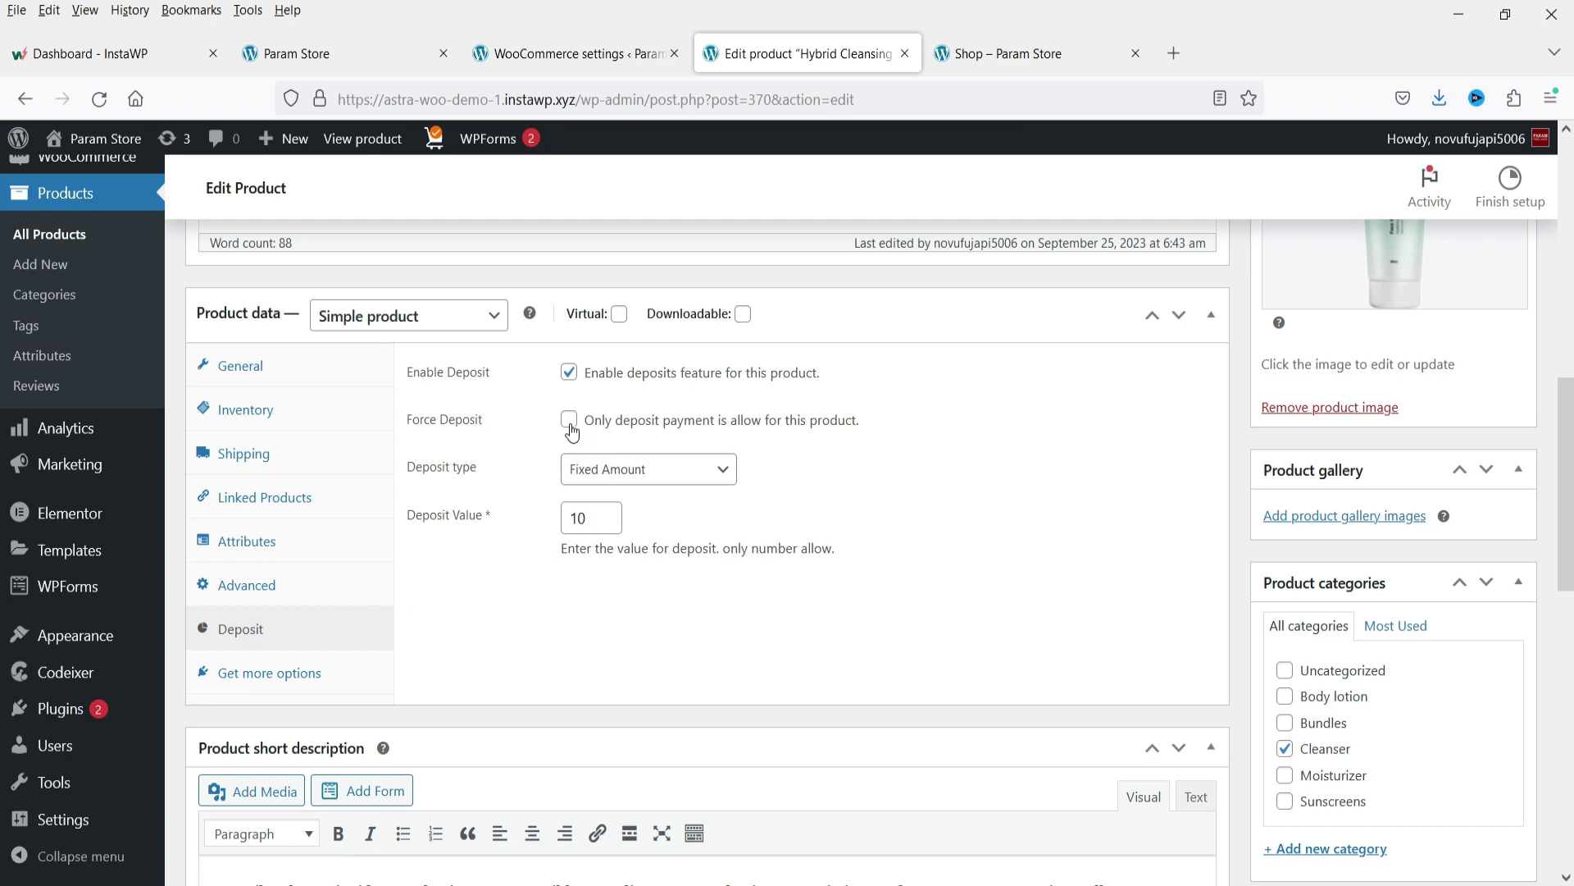
{"action": "left_click", "coordinate": [570, 422]}
{"action": "scroll", "coordinate": [1558, 476], "scroll_direction": "up", "scroll_amount": 7}
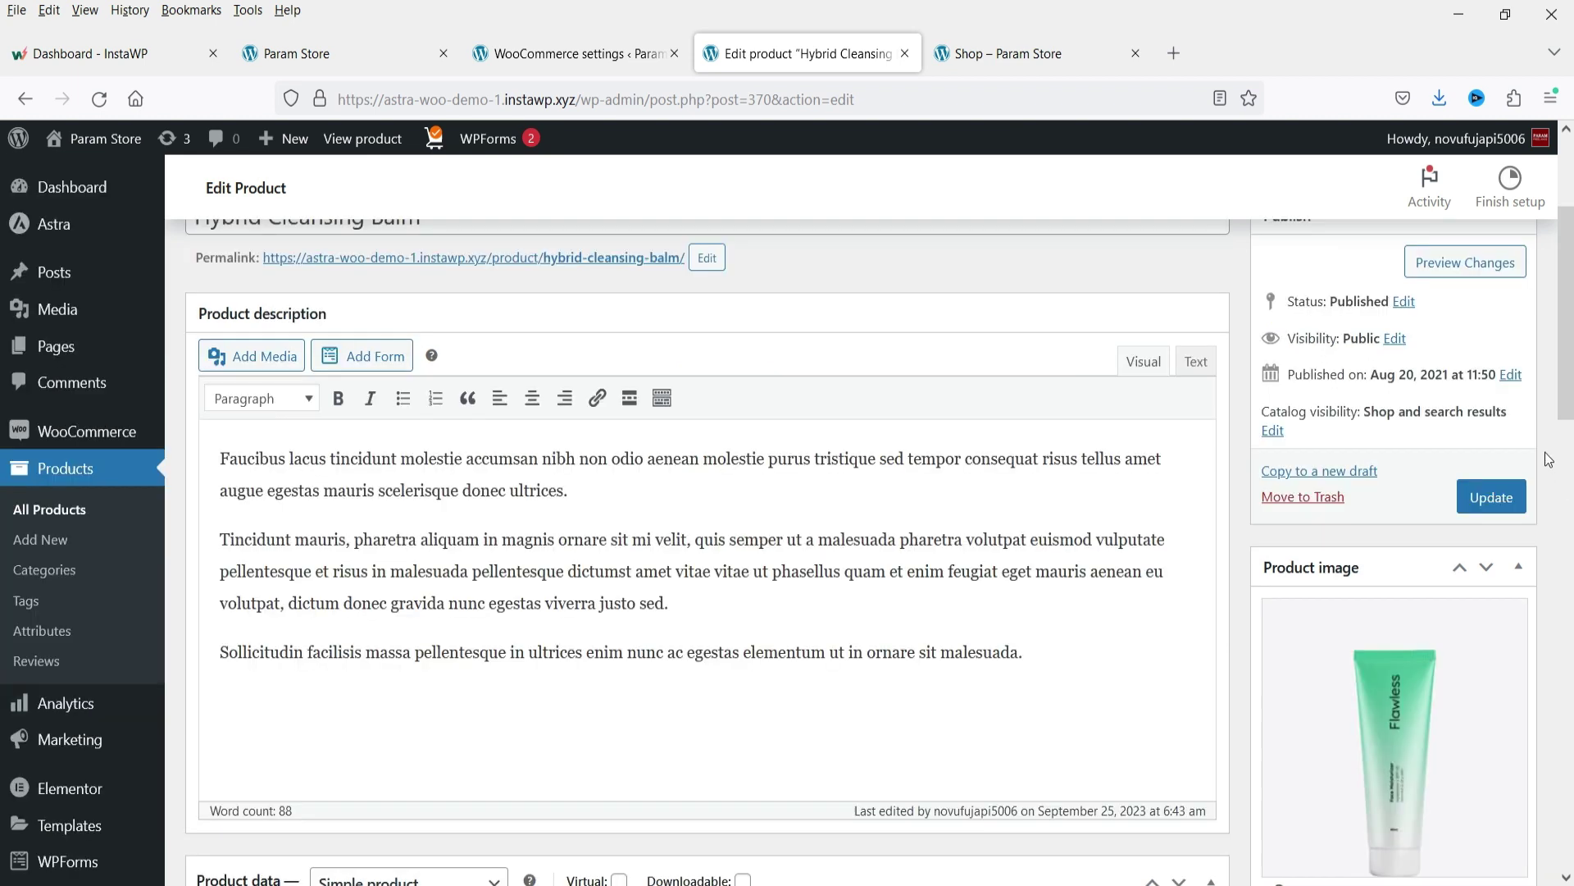
{"action": "left_click", "coordinate": [1494, 502]}
Open Hybrid Cleansing Balm's storefront page in a new tab.
{"action": "right_click", "coordinate": [643, 439]}
{"action": "left_click", "coordinate": [689, 451]}
{"action": "left_click", "coordinate": [1020, 66]}
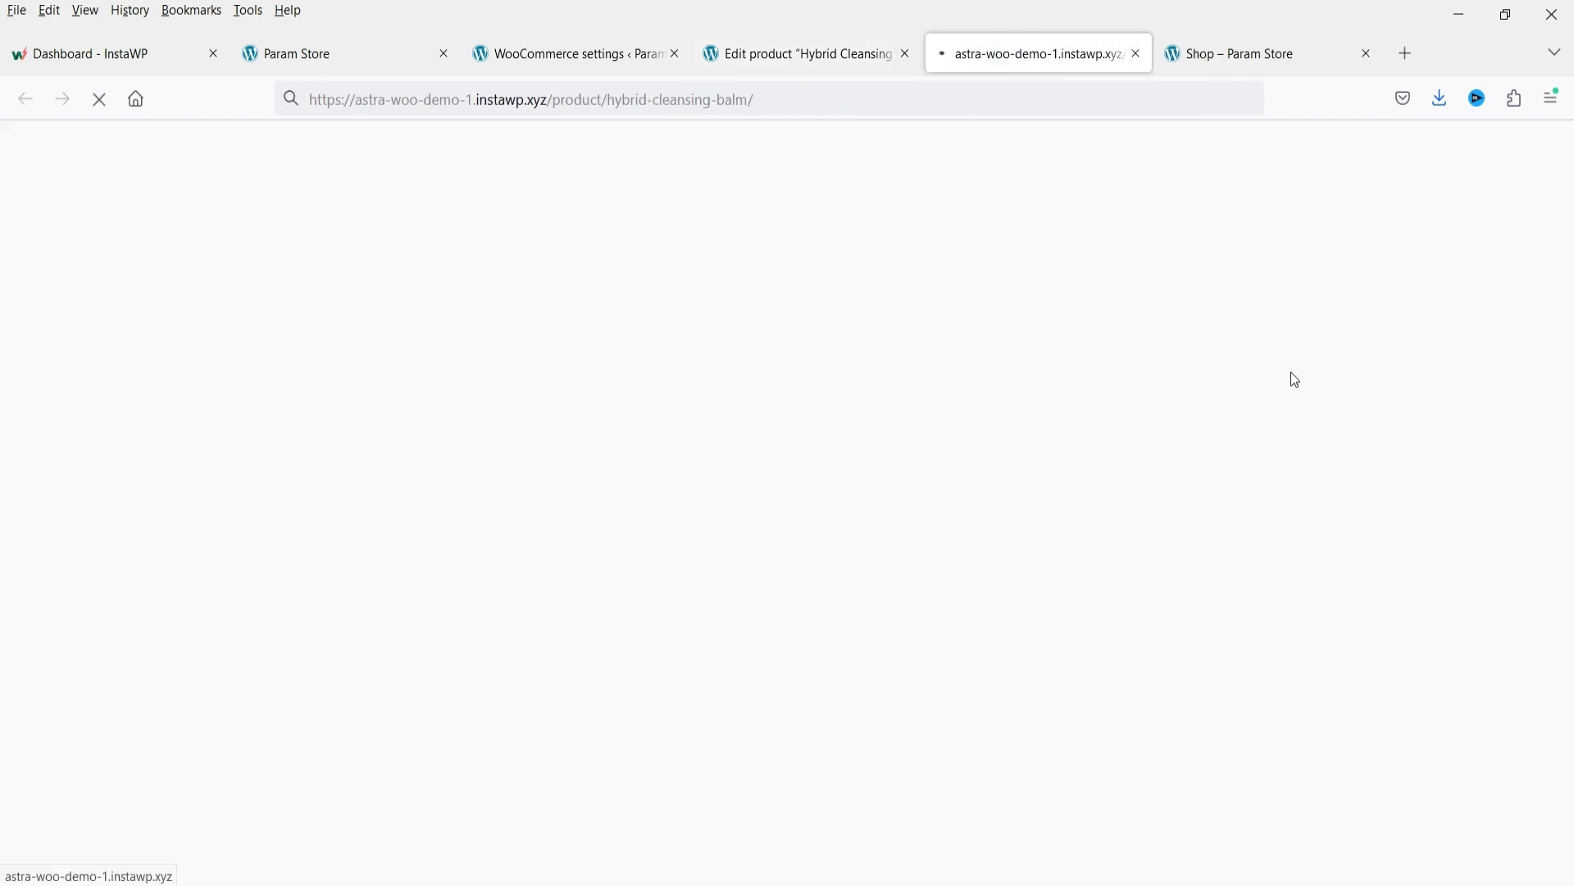
Confirm the product page offers only a $10.00 Pay Deposit, then return to the editor.
{"action": "scroll", "coordinate": [1230, 377], "scroll_direction": "down", "scroll_amount": 3}
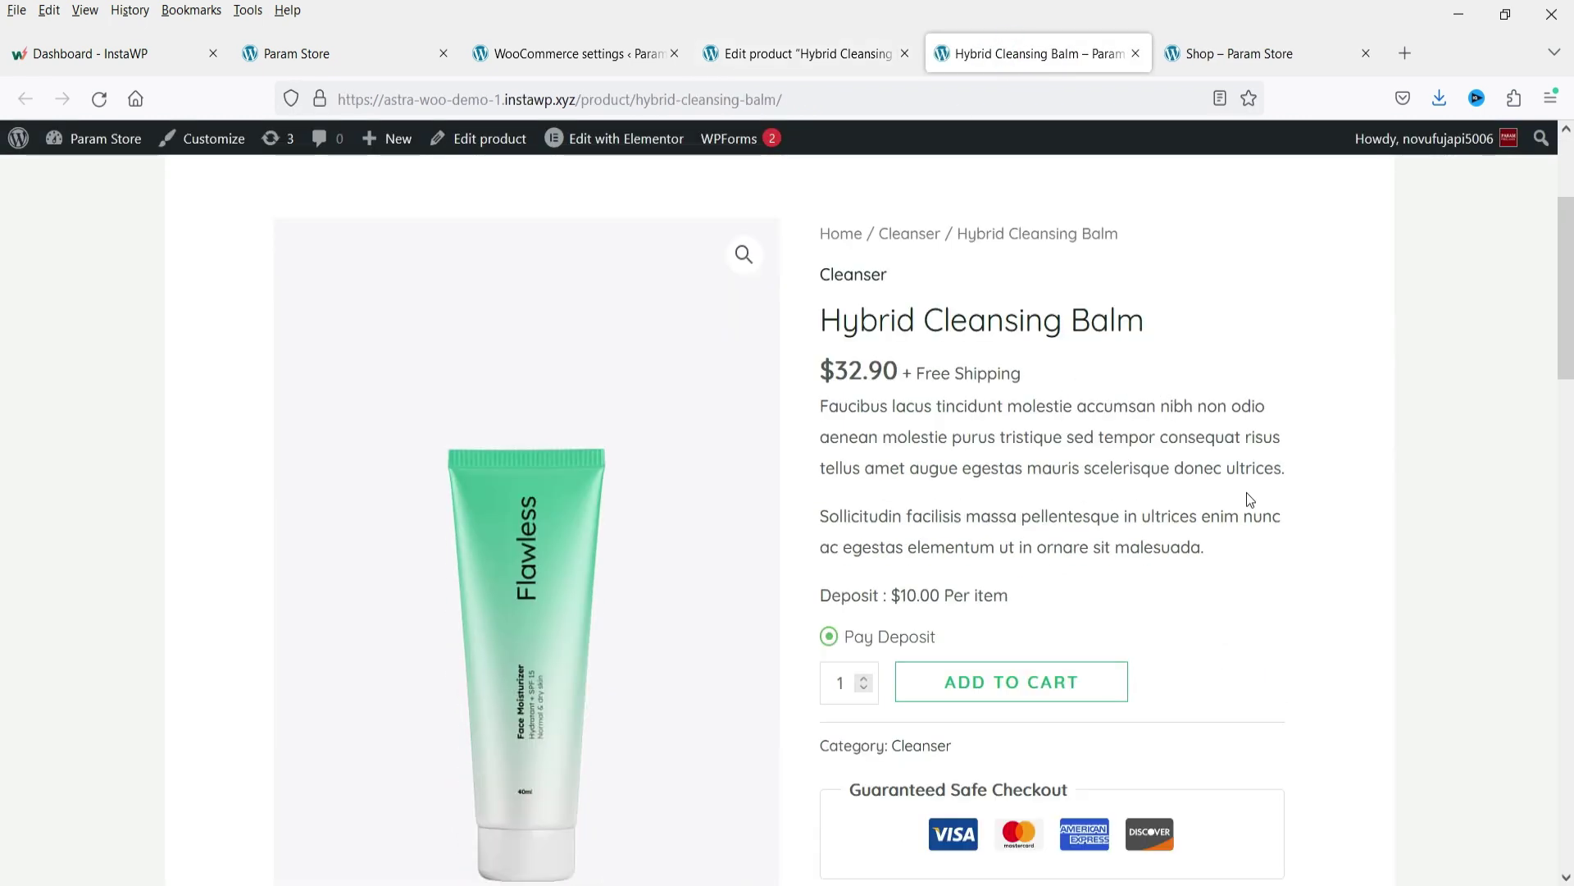
{"action": "scroll", "coordinate": [1165, 488], "scroll_direction": "down", "scroll_amount": 3}
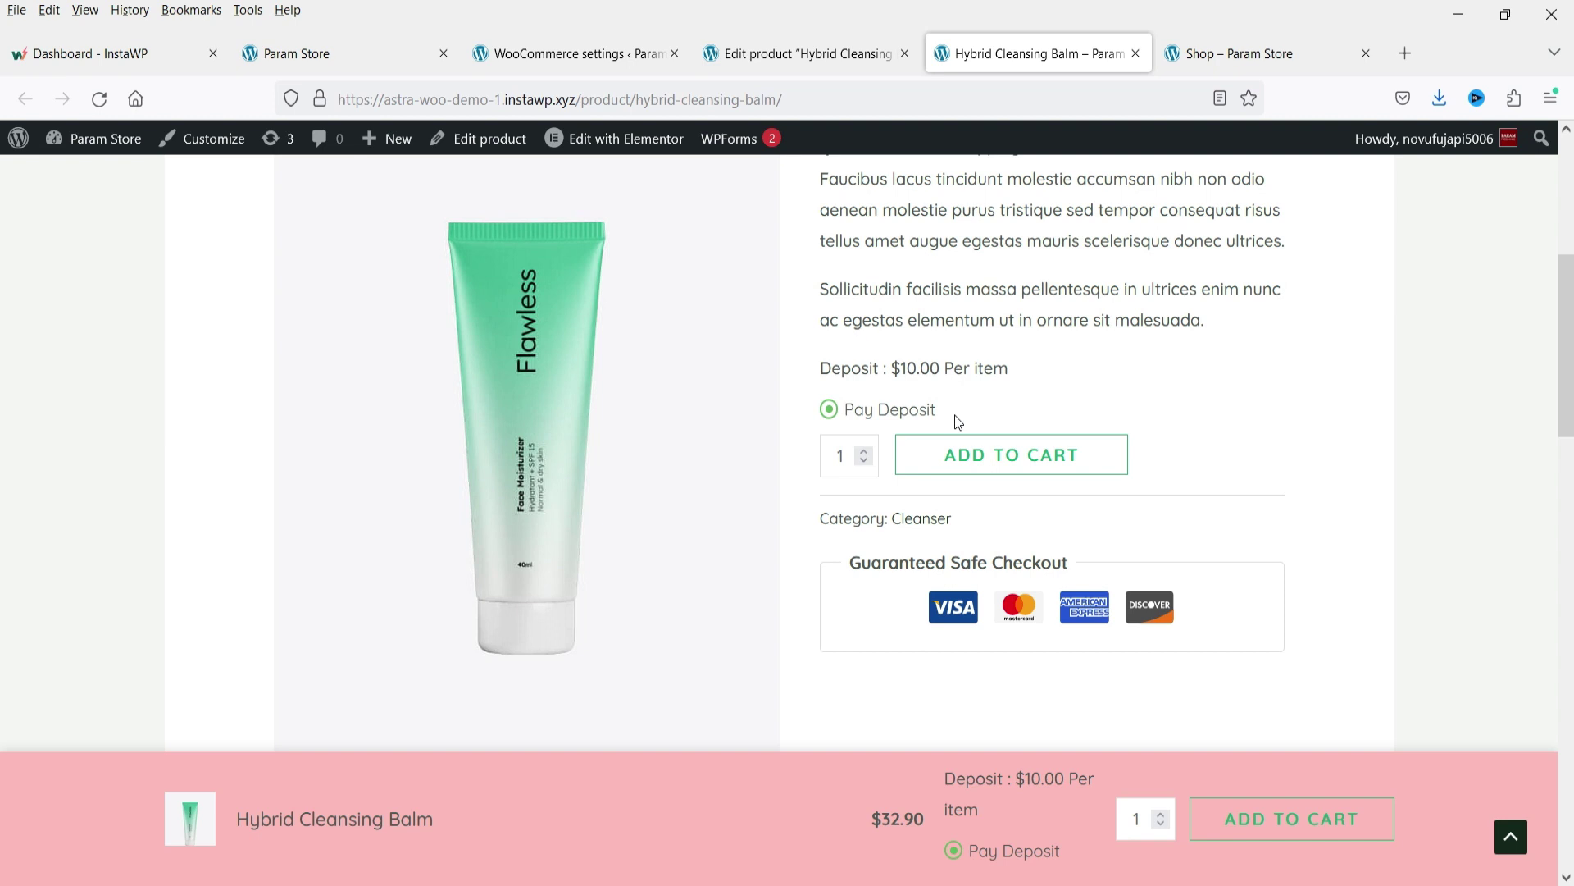
{"action": "left_click", "coordinate": [799, 53]}
Turn off Force Deposit for Hybrid Cleansing Balm, update, and reload its storefront page.
{"action": "scroll", "coordinate": [794, 508], "scroll_direction": "down", "scroll_amount": 10}
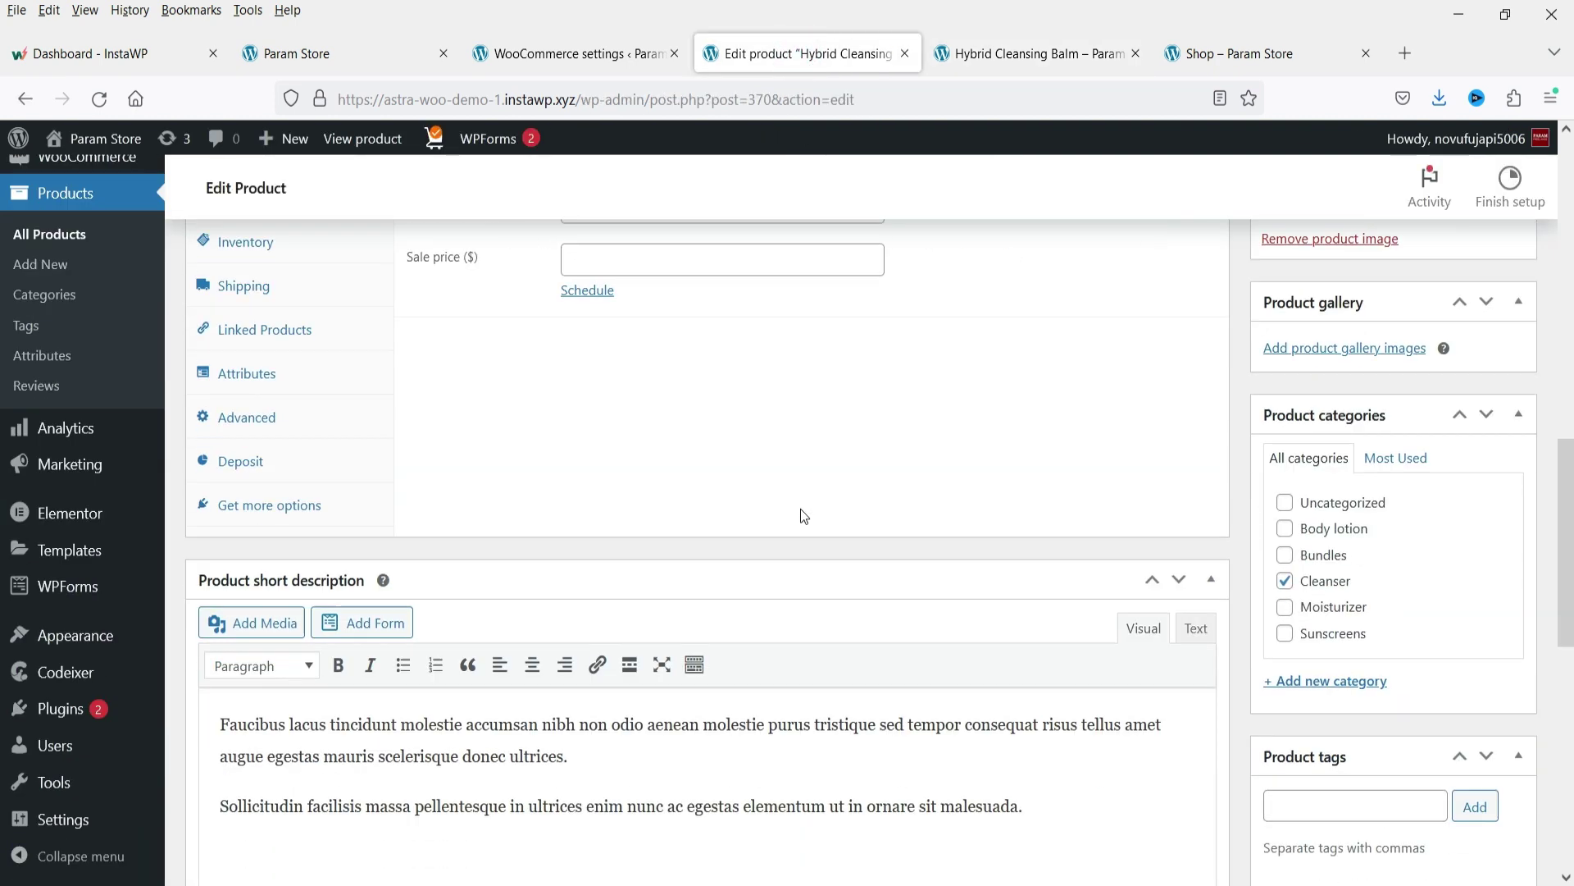
{"action": "left_click", "coordinate": [234, 460]}
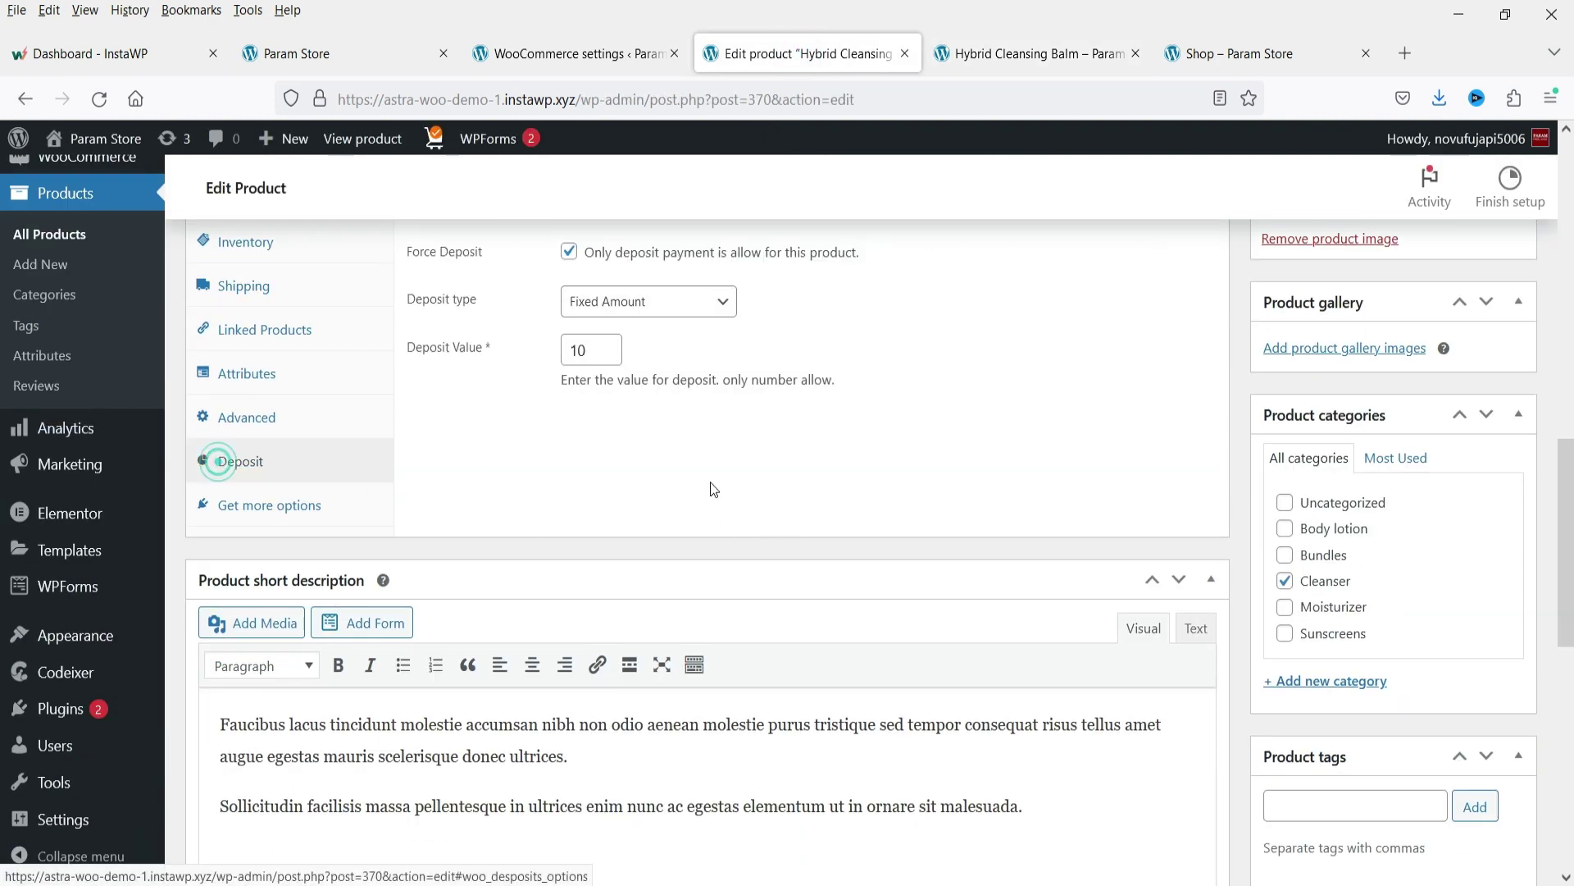
{"action": "left_click", "coordinate": [568, 250]}
{"action": "scroll", "coordinate": [471, 385], "scroll_direction": "up", "scroll_amount": 2}
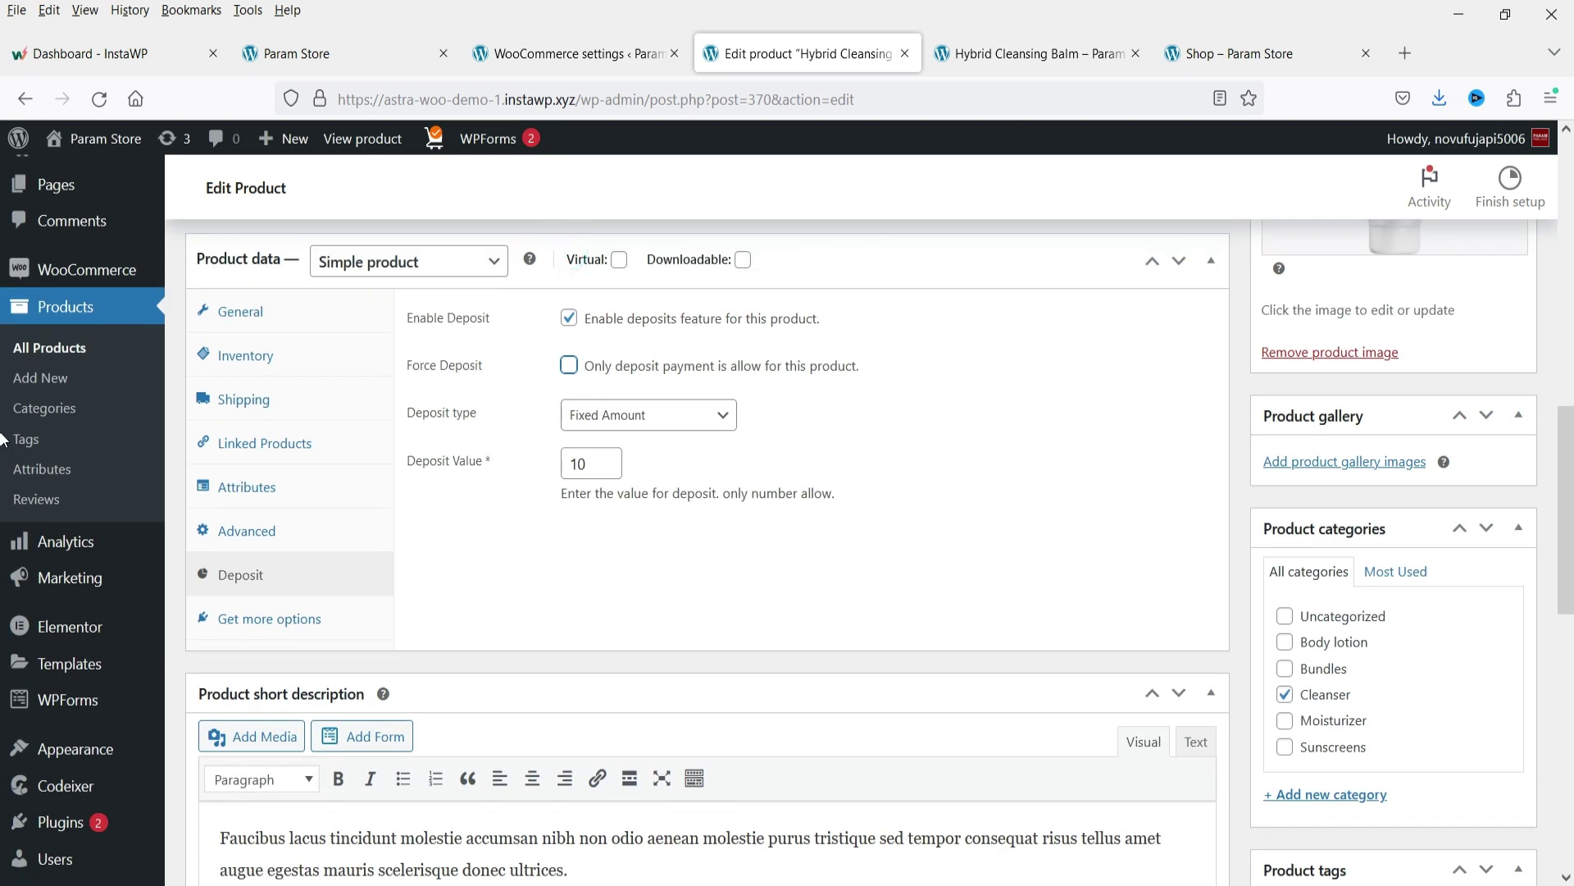
{"action": "scroll", "coordinate": [1533, 331], "scroll_direction": "up", "scroll_amount": 3}
{"action": "left_click", "coordinate": [1496, 331]}
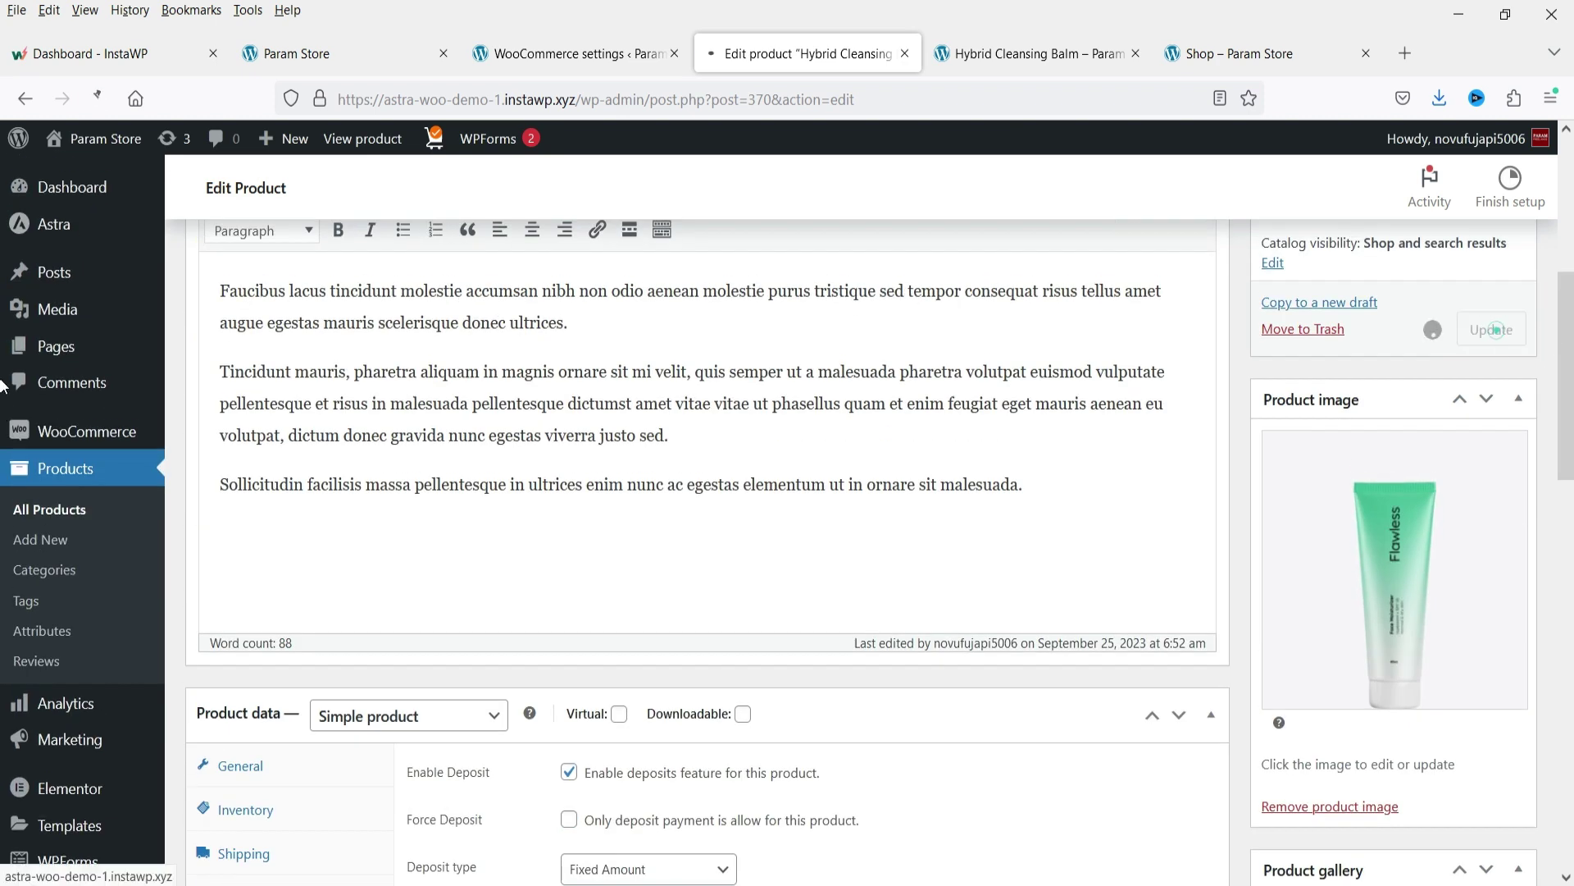
{"action": "left_click", "coordinate": [1032, 55]}
{"action": "key", "text": "F5"}
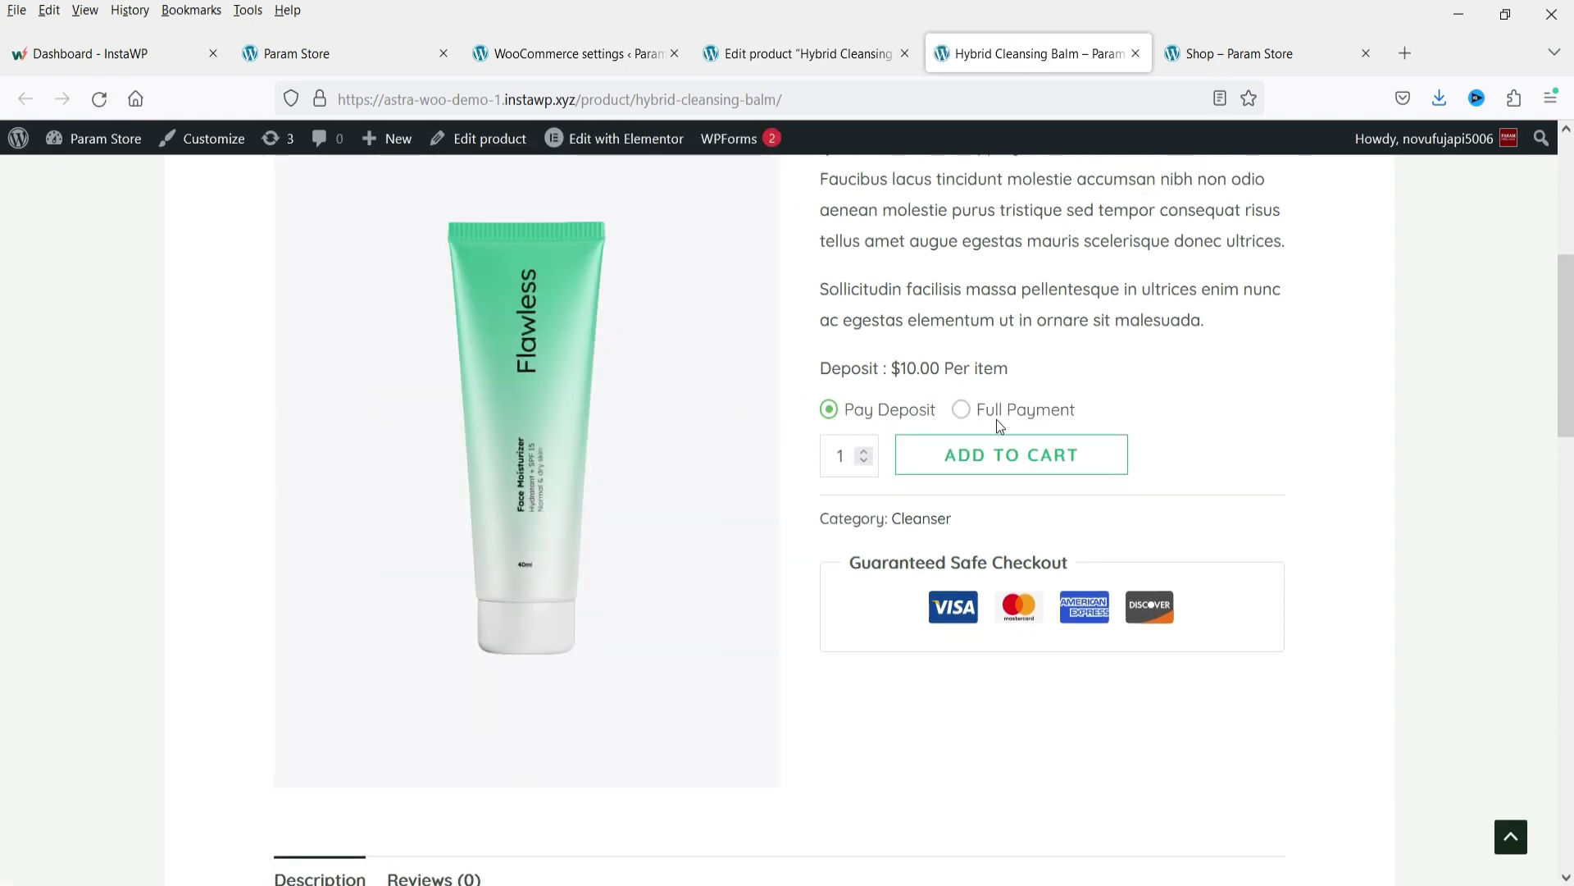
Go to the Bayna deposit plugin's General Settings and switch Deposits for All Products on.
{"action": "key", "text": "ctrl+Page_Up"}
{"action": "key", "text": "ctrl+Page_Up"}
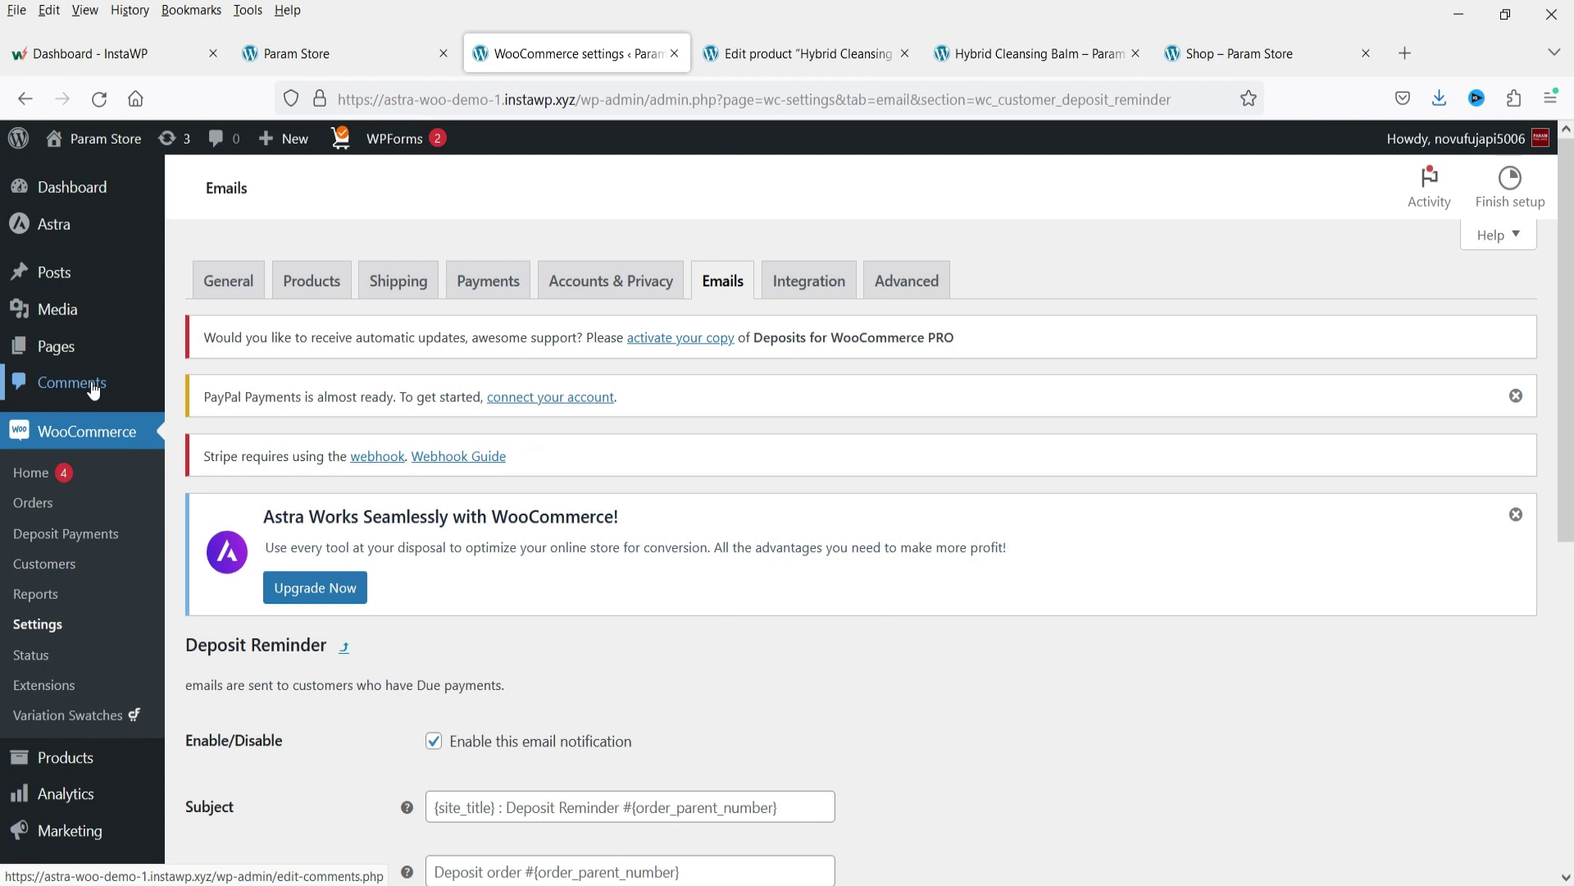
{"action": "scroll", "coordinate": [99, 434], "scroll_direction": "down", "scroll_amount": 7}
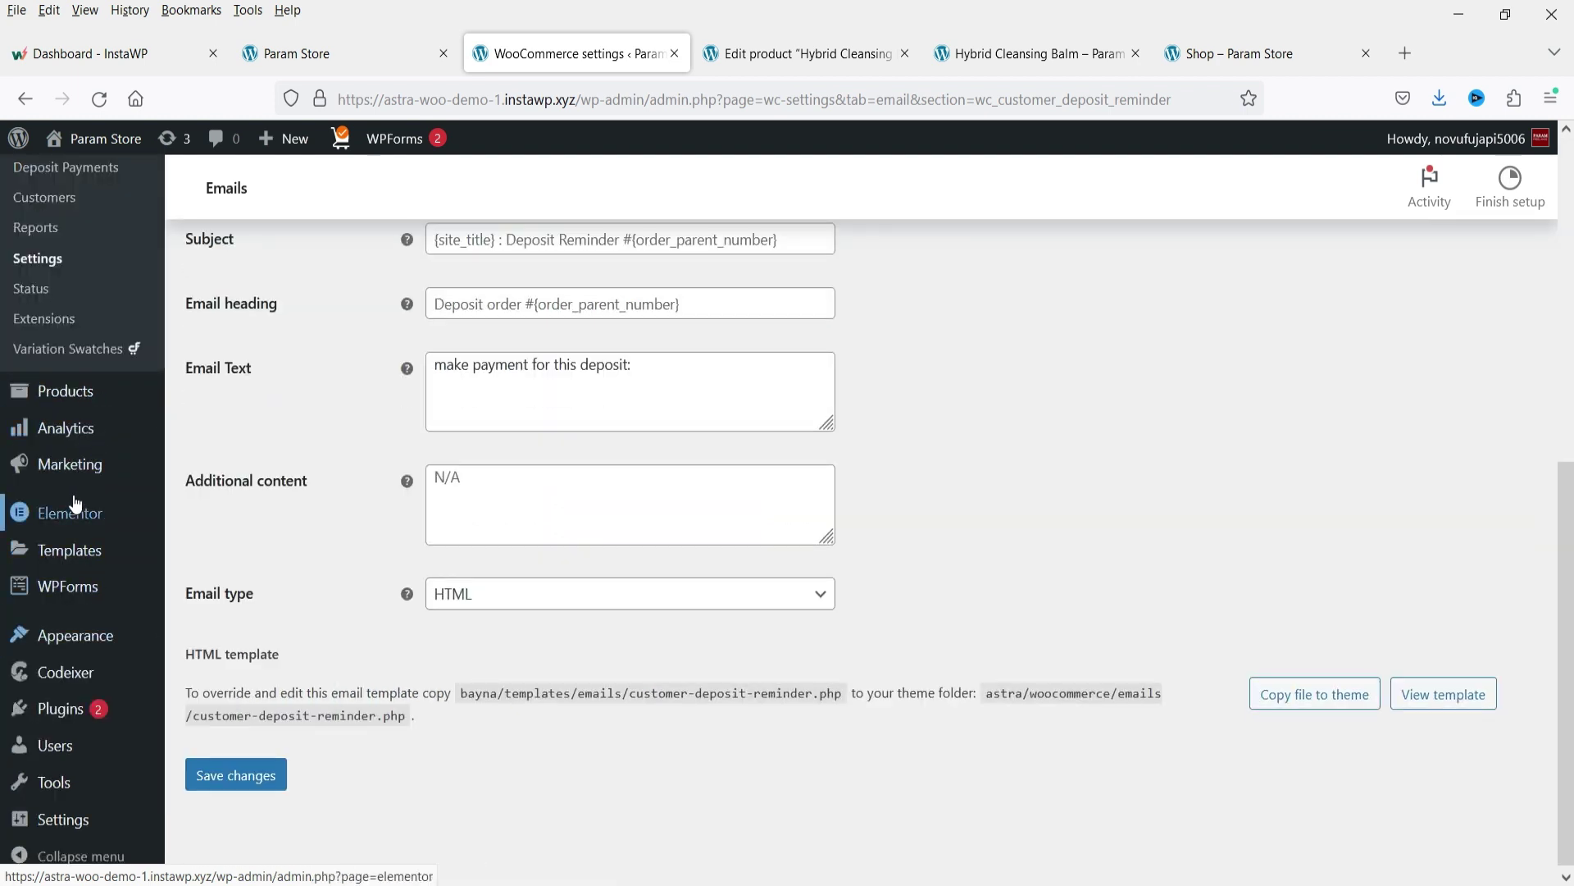
{"action": "left_click", "coordinate": [213, 668]}
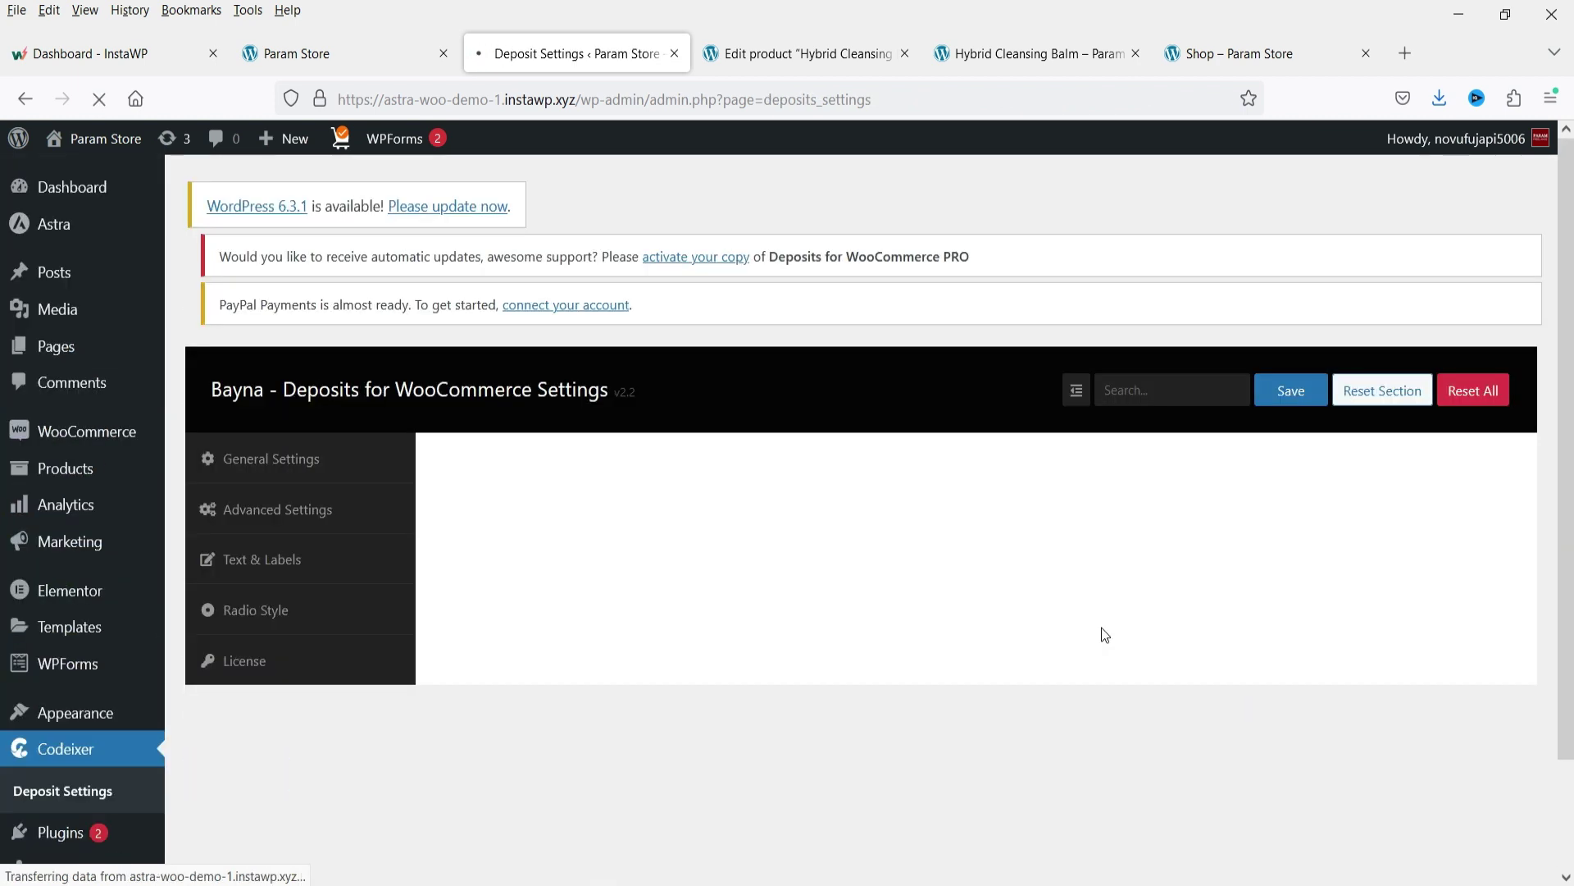
{"action": "scroll", "coordinate": [1029, 457], "scroll_direction": "down", "scroll_amount": 4}
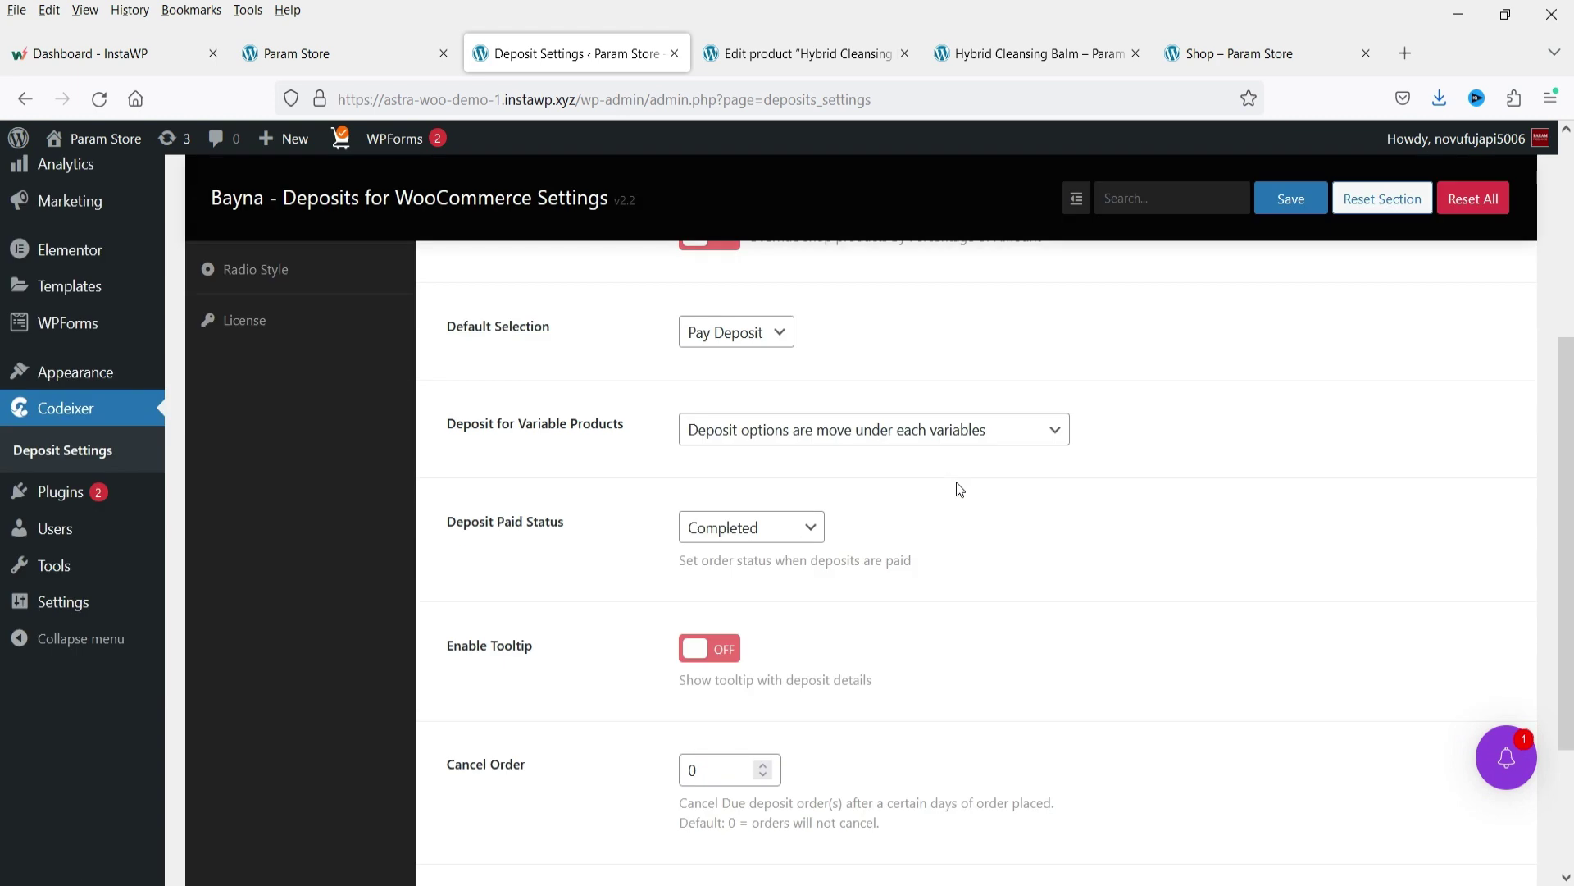
{"action": "scroll", "coordinate": [959, 489], "scroll_direction": "up", "scroll_amount": 3}
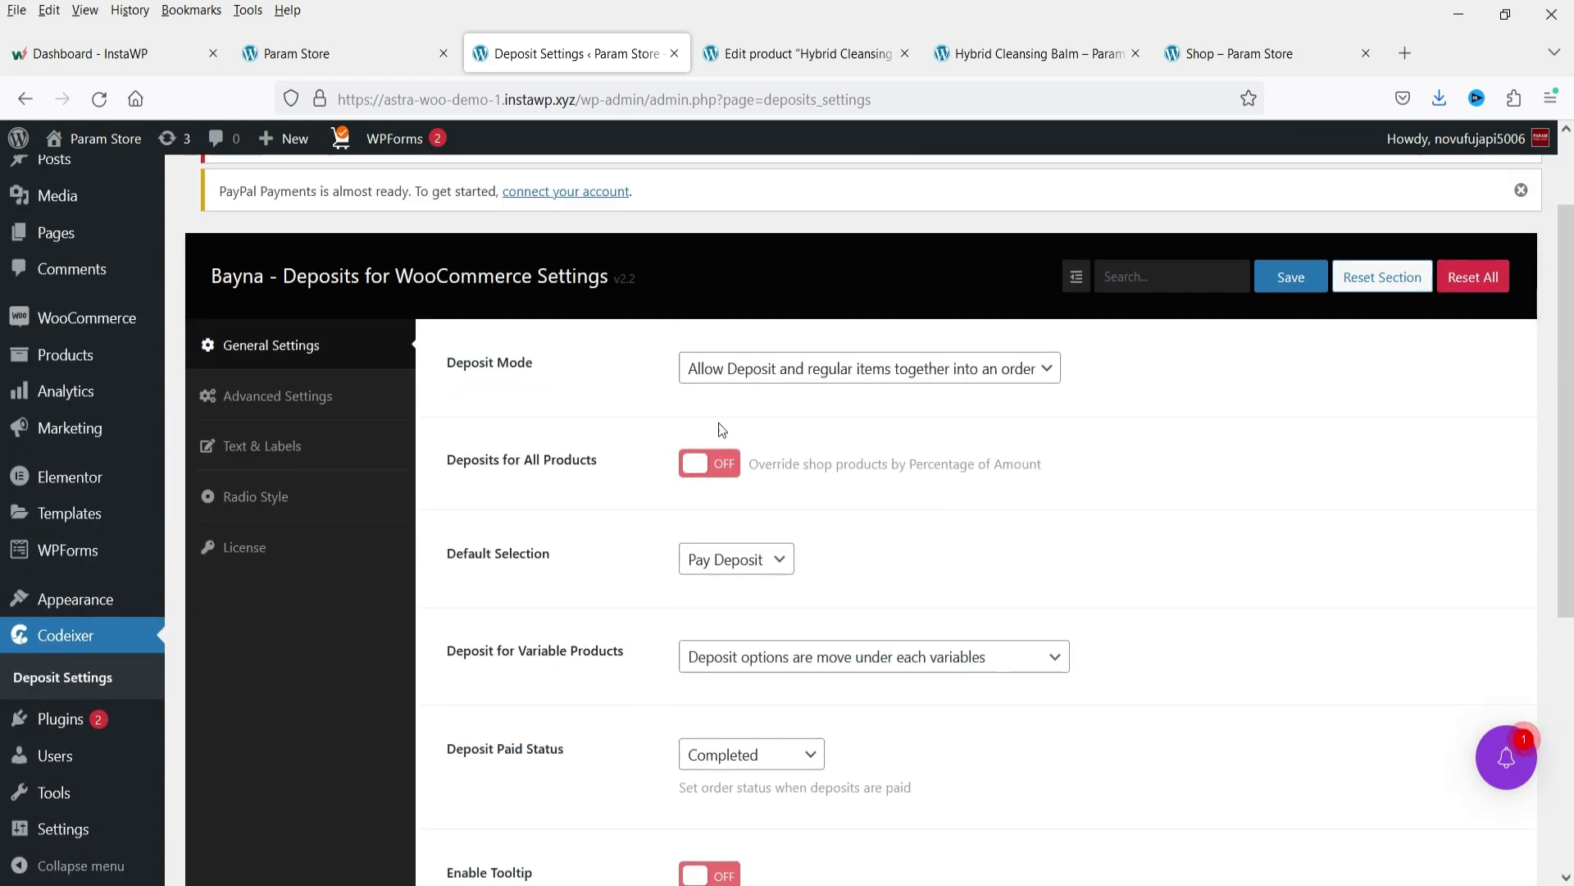
{"action": "left_click", "coordinate": [706, 466]}
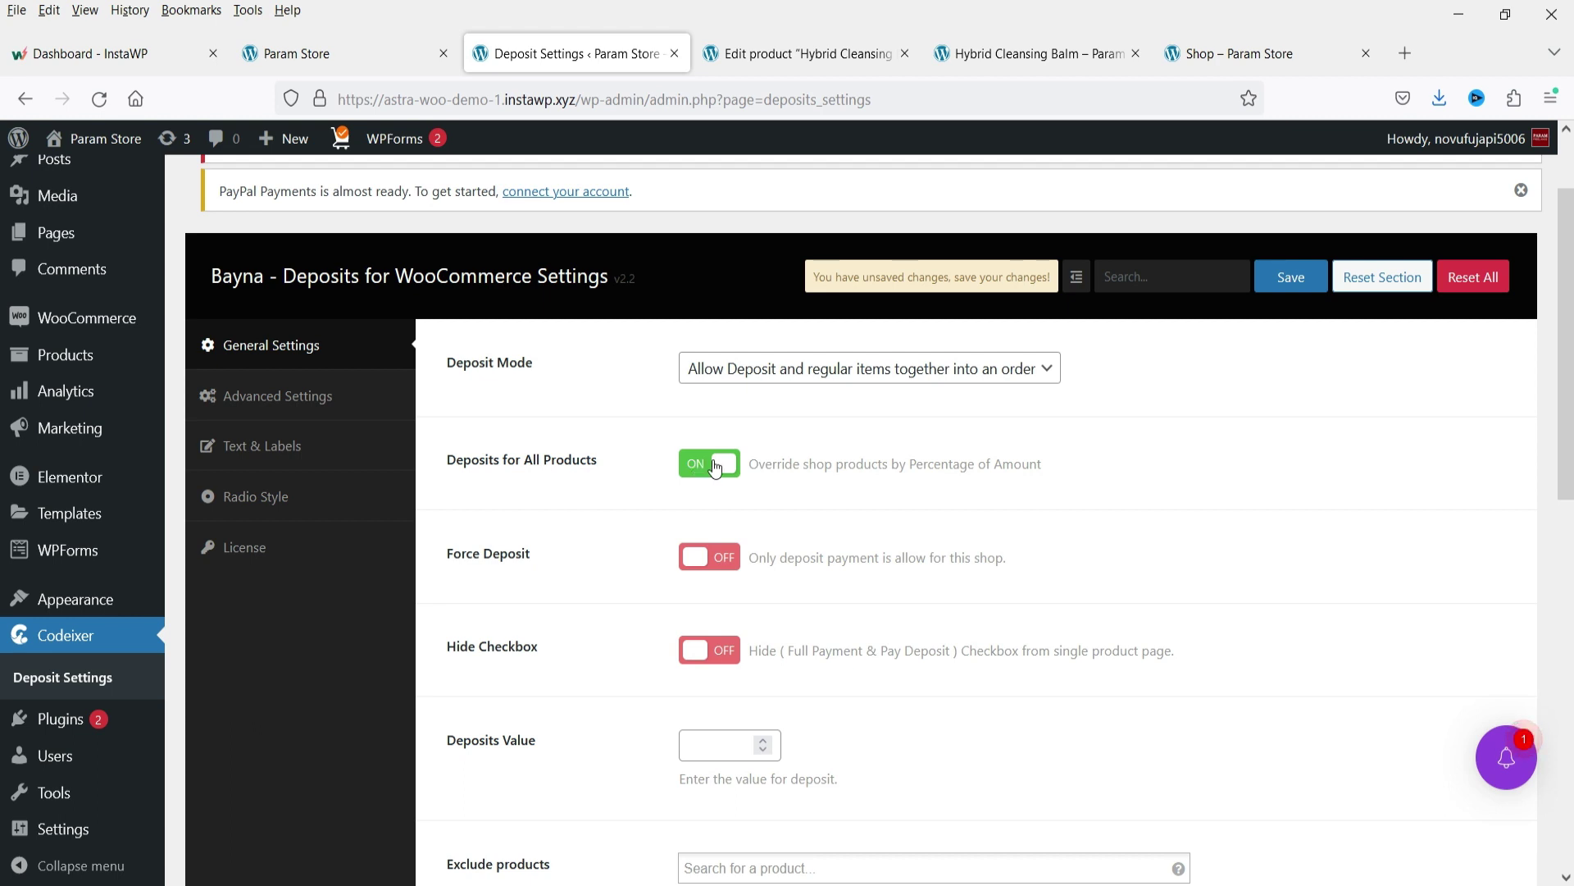
Set the Deposits Value to 10 and exclude Makeup Melting Cleanser from deposits.
{"action": "scroll", "coordinate": [820, 455], "scroll_direction": "down", "scroll_amount": 5}
{"action": "left_click", "coordinate": [721, 291]}
{"action": "type", "text": "10"}
{"action": "scroll", "coordinate": [1148, 373], "scroll_direction": "up", "scroll_amount": 3}
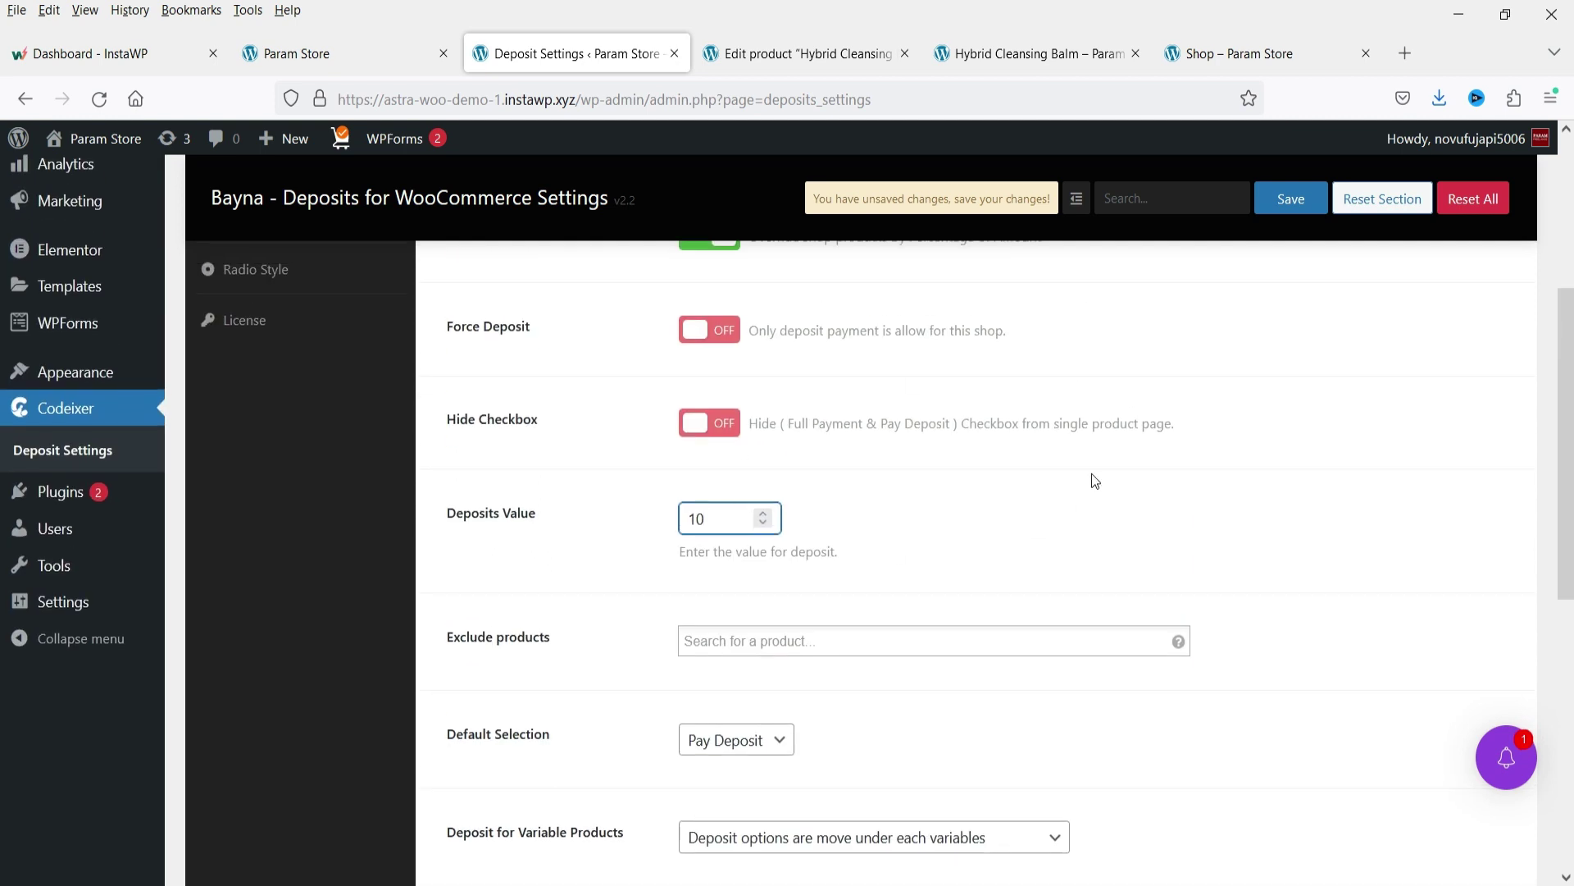
{"action": "scroll", "coordinate": [1066, 504], "scroll_direction": "down", "scroll_amount": 3}
{"action": "left_click", "coordinate": [822, 415]}
{"action": "type", "text": "clean"}
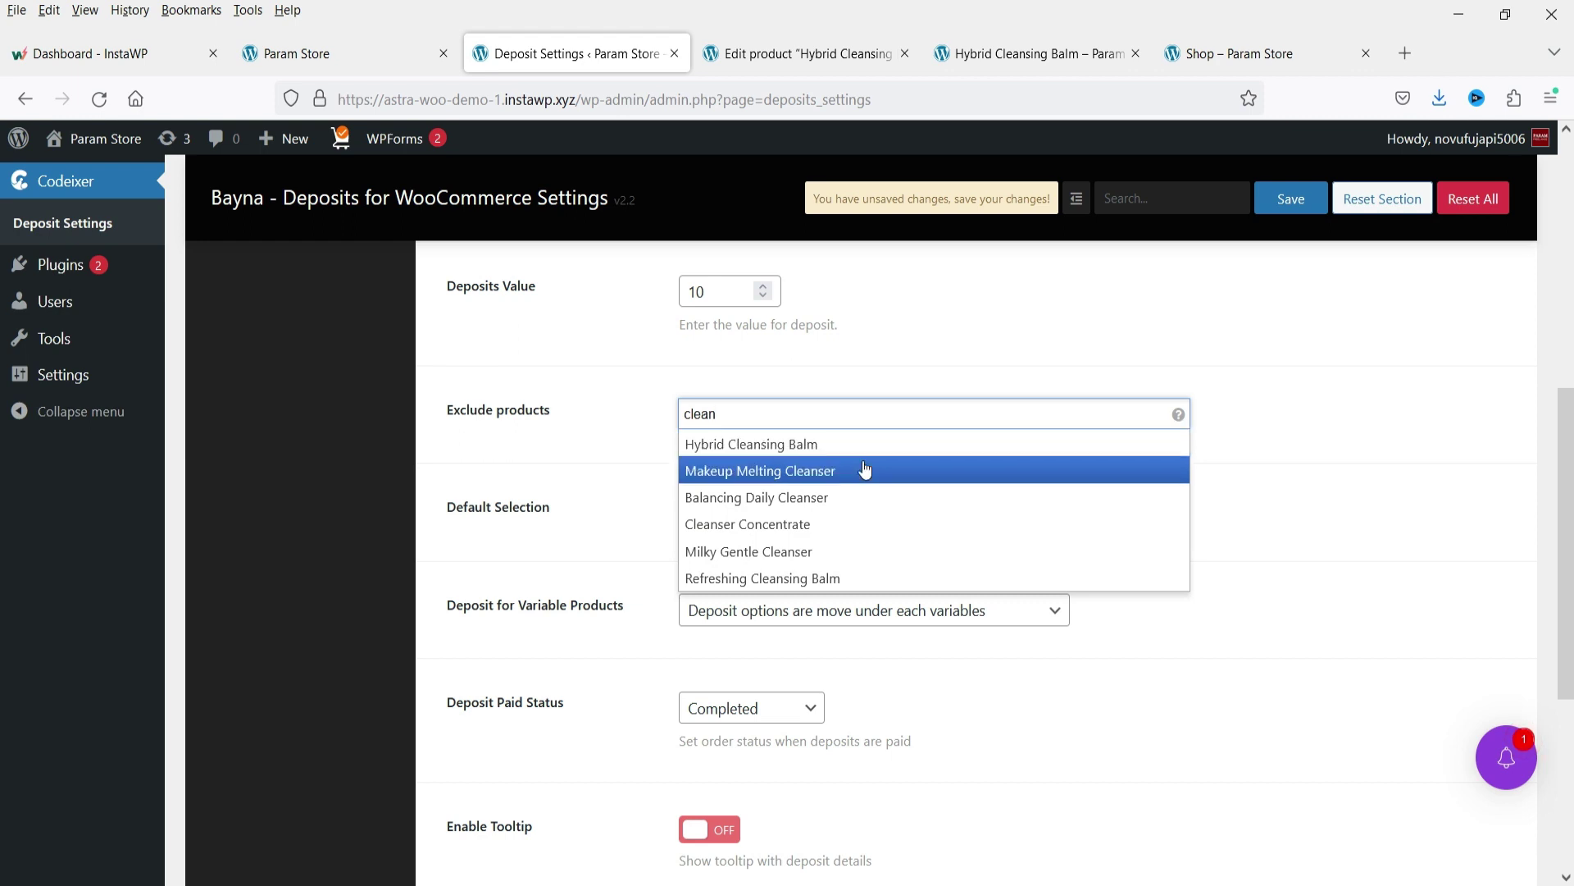
{"action": "left_click", "coordinate": [865, 469]}
Switch Deposits for All Products back off and save the deposit settings.
{"action": "scroll", "coordinate": [984, 456], "scroll_direction": "up", "scroll_amount": 2}
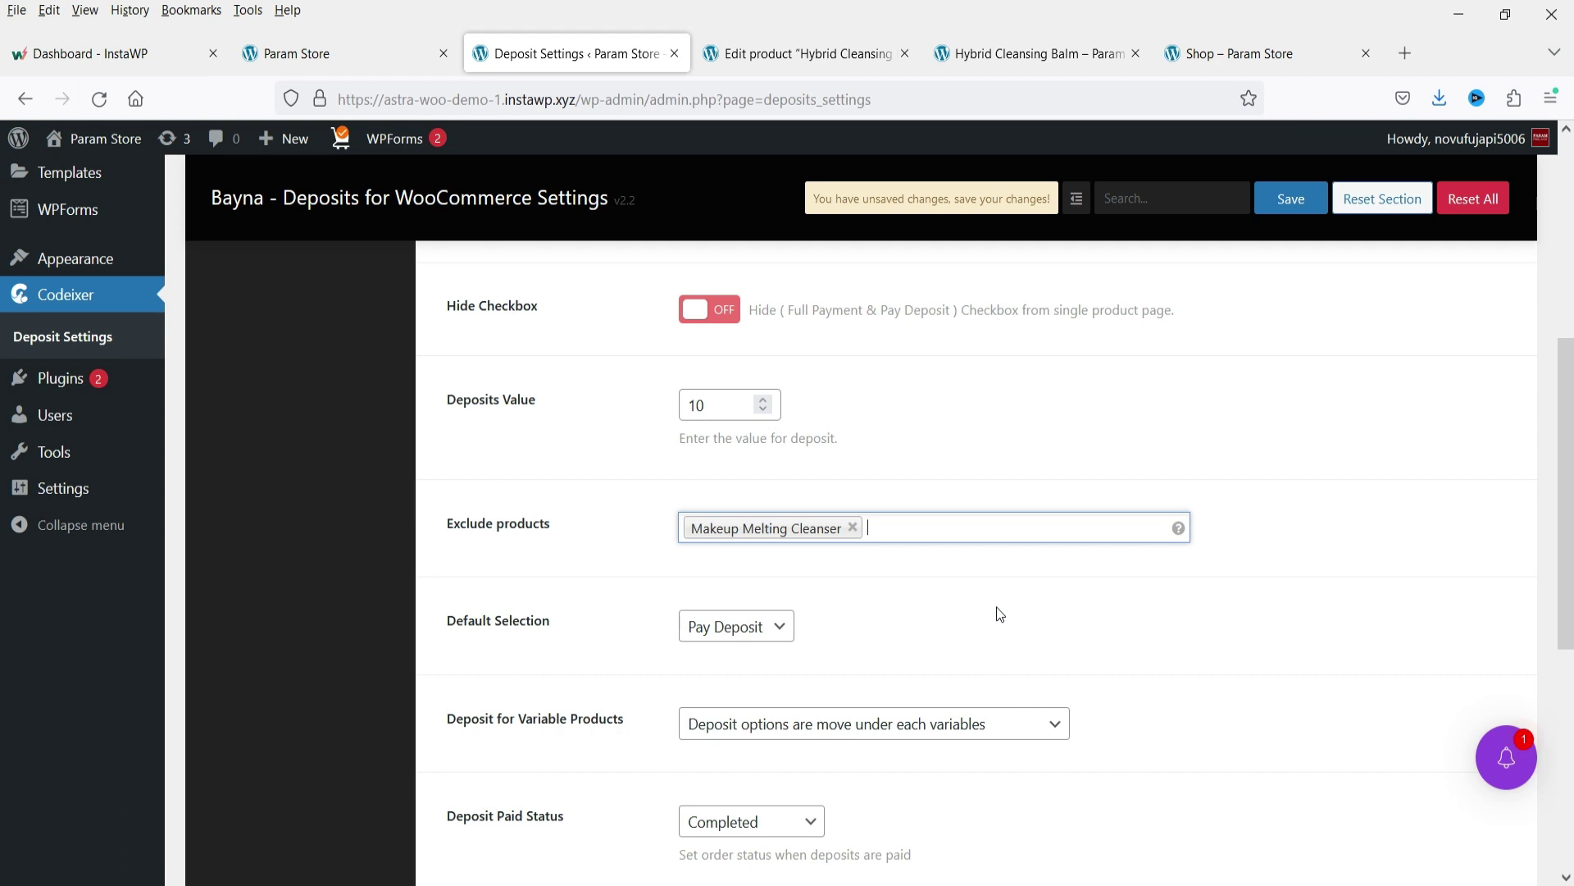
{"action": "scroll", "coordinate": [774, 439], "scroll_direction": "up", "scroll_amount": 2}
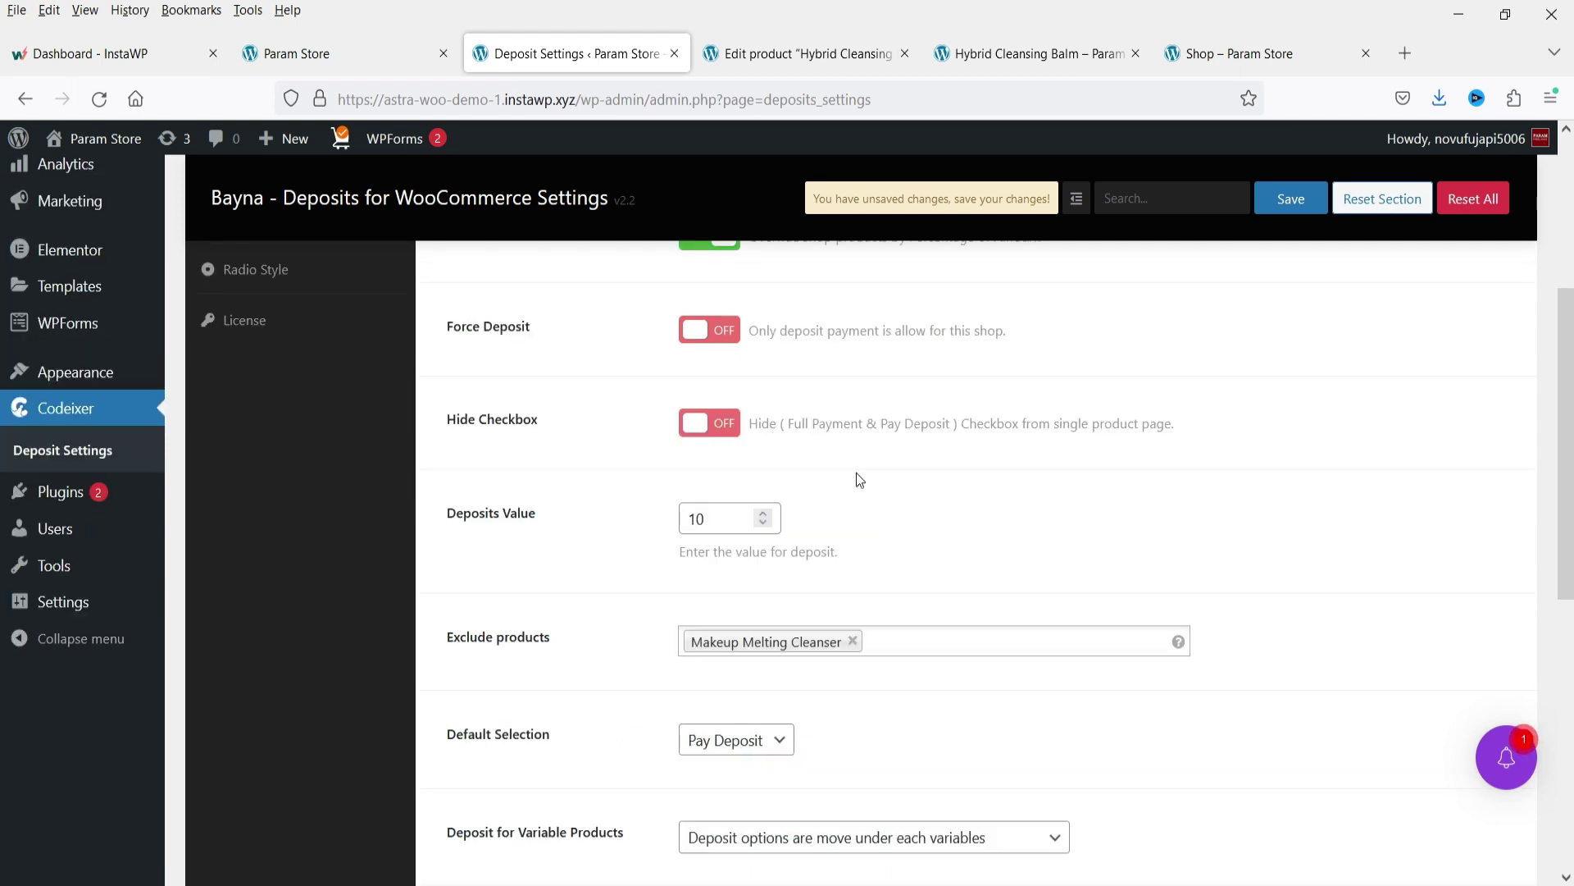
{"action": "scroll", "coordinate": [856, 473], "scroll_direction": "up", "scroll_amount": 4}
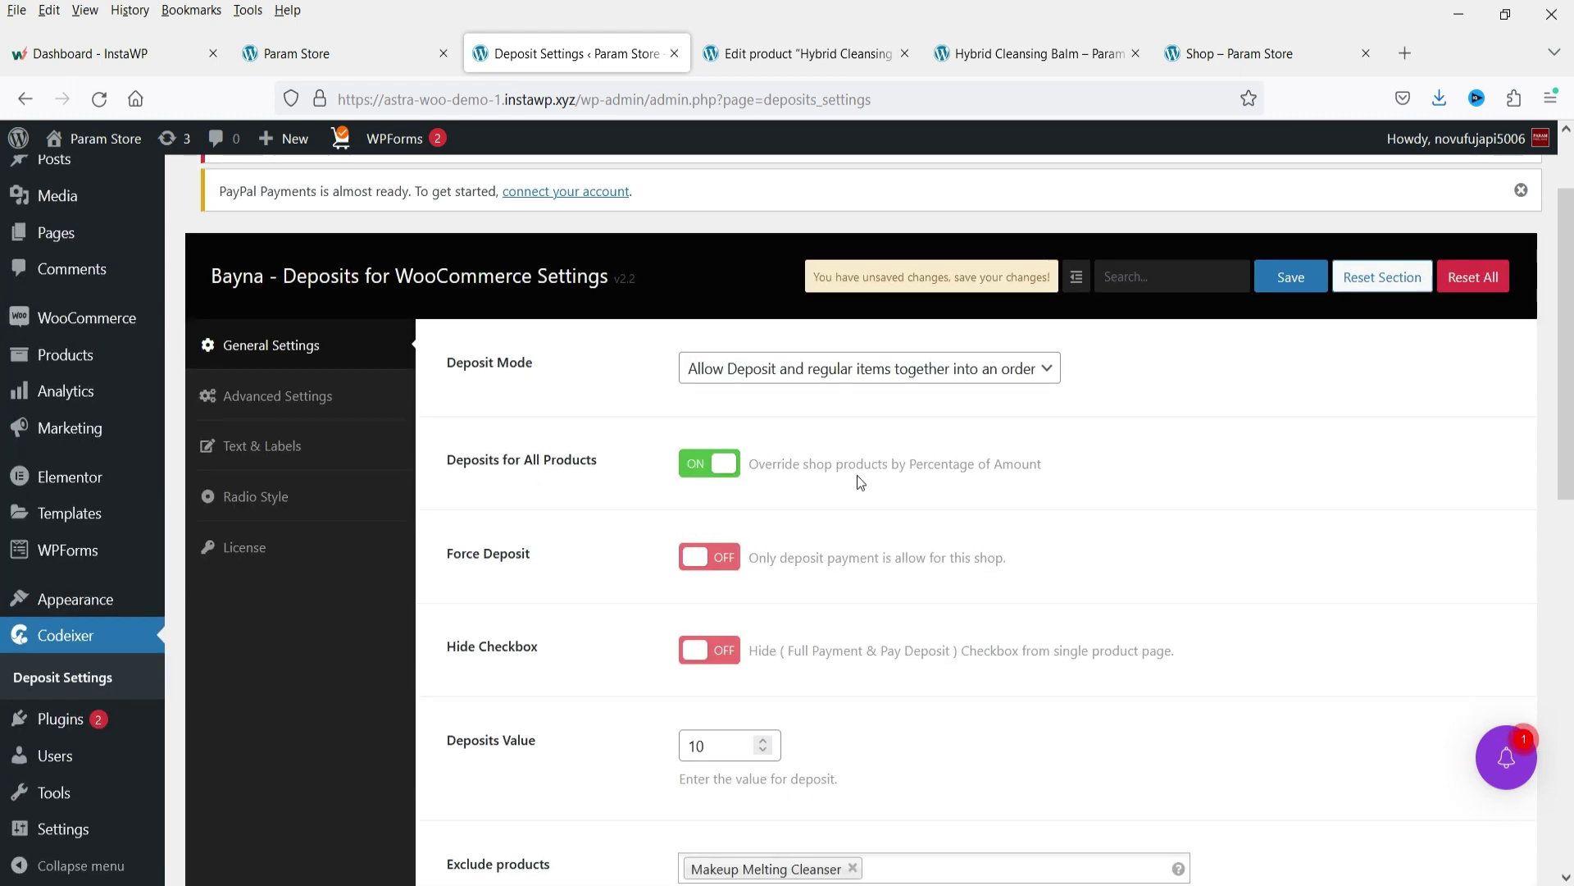
{"action": "left_click", "coordinate": [710, 464]}
{"action": "left_click", "coordinate": [1308, 267]}
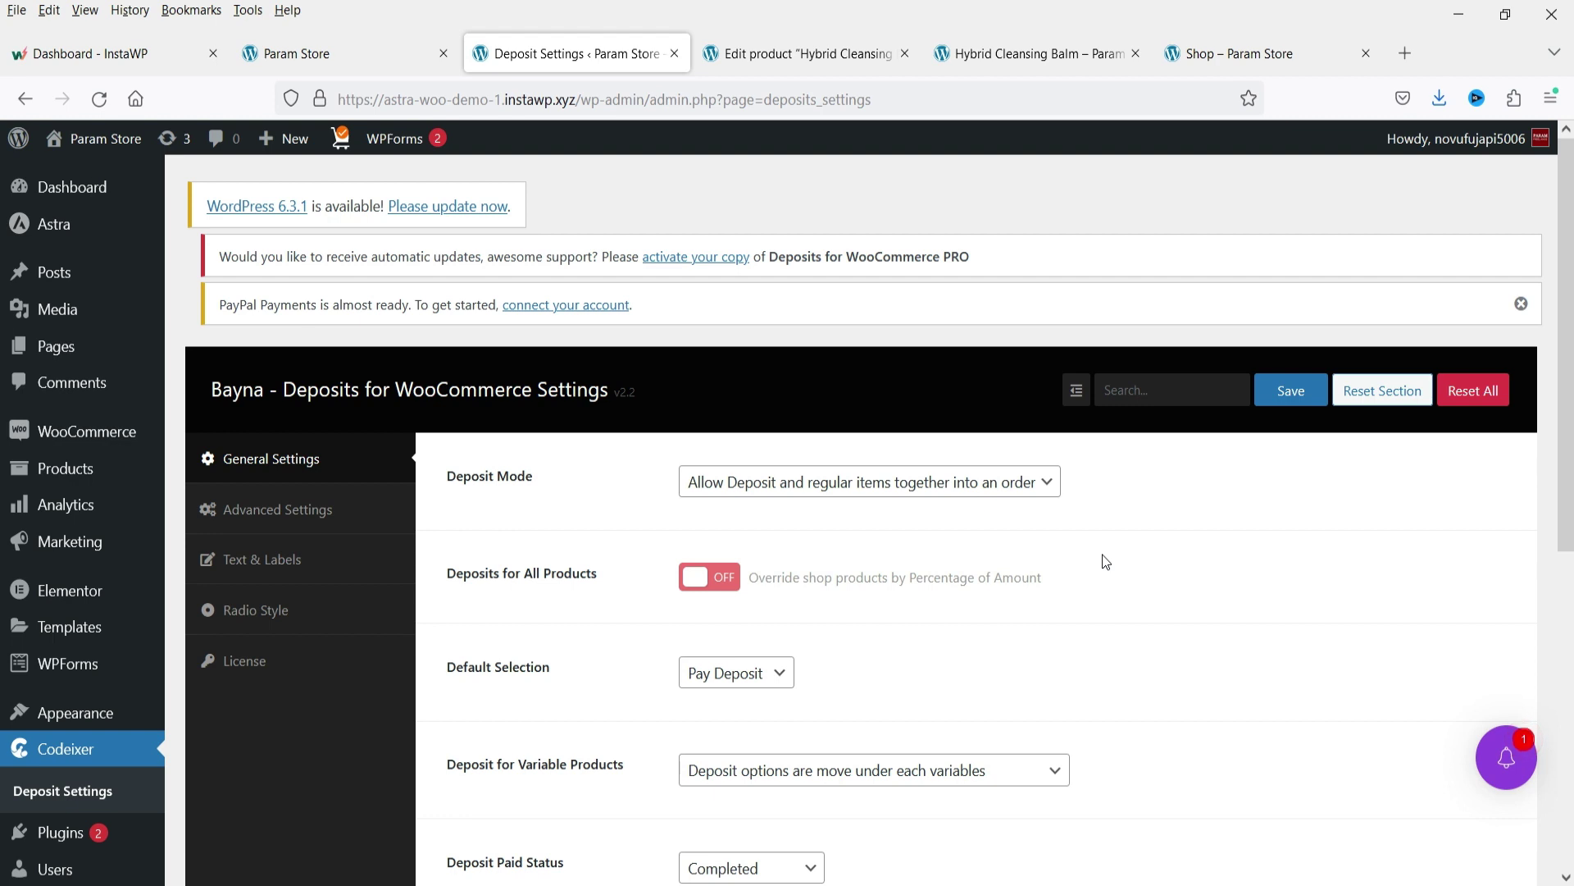
Add Hybrid Cleansing Balm to the cart with Pay Deposit, then go from the cart to checkout.
{"action": "left_click", "coordinate": [1029, 53]}
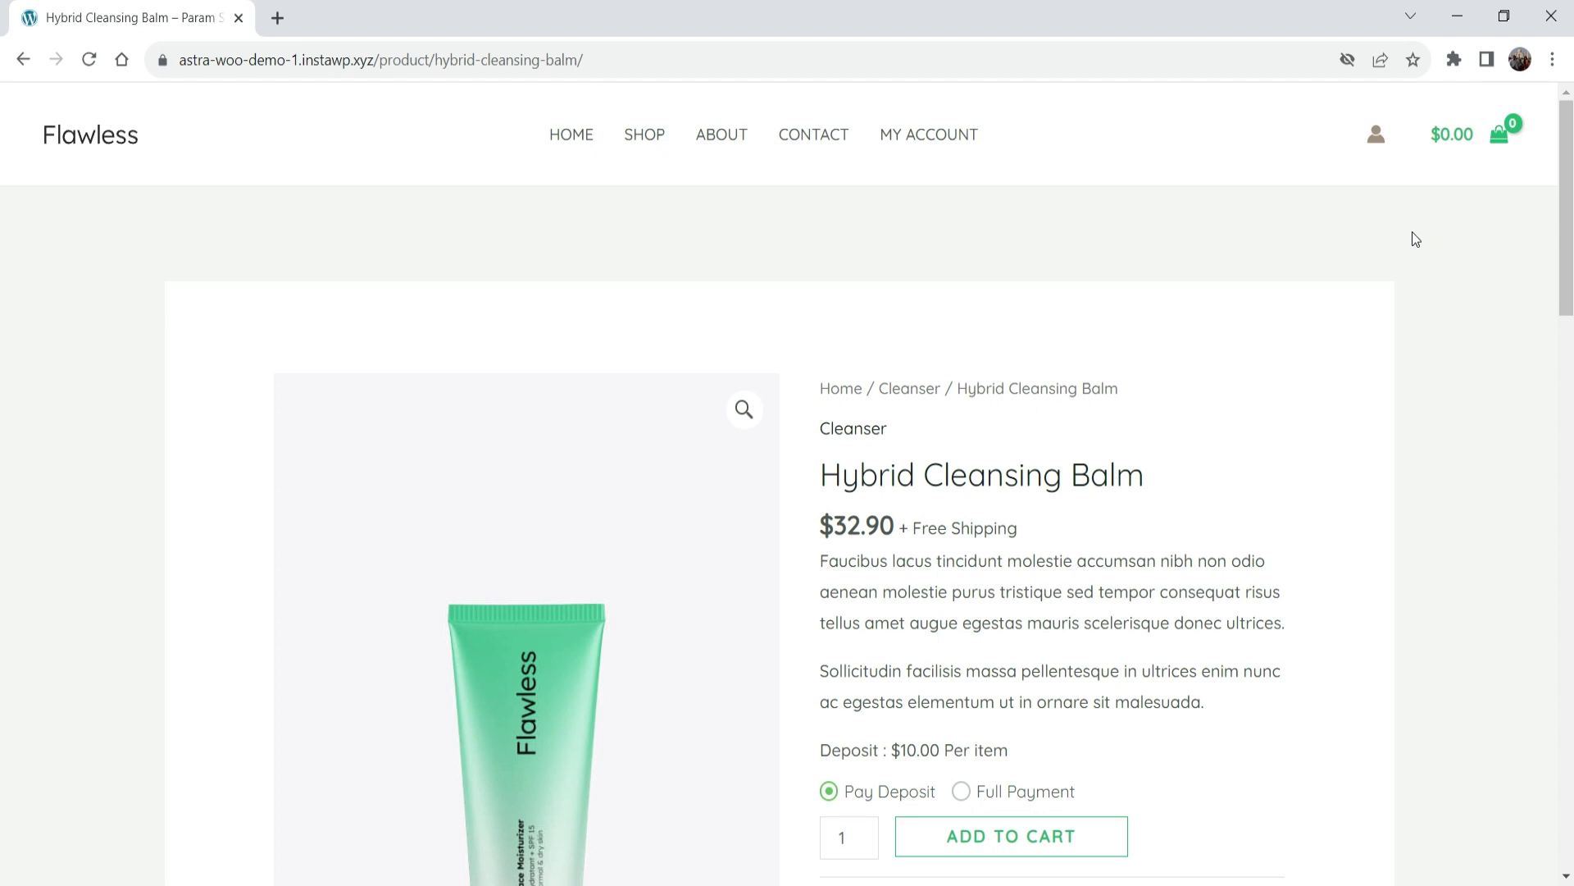
{"action": "scroll", "coordinate": [1037, 390], "scroll_direction": "down", "scroll_amount": 1}
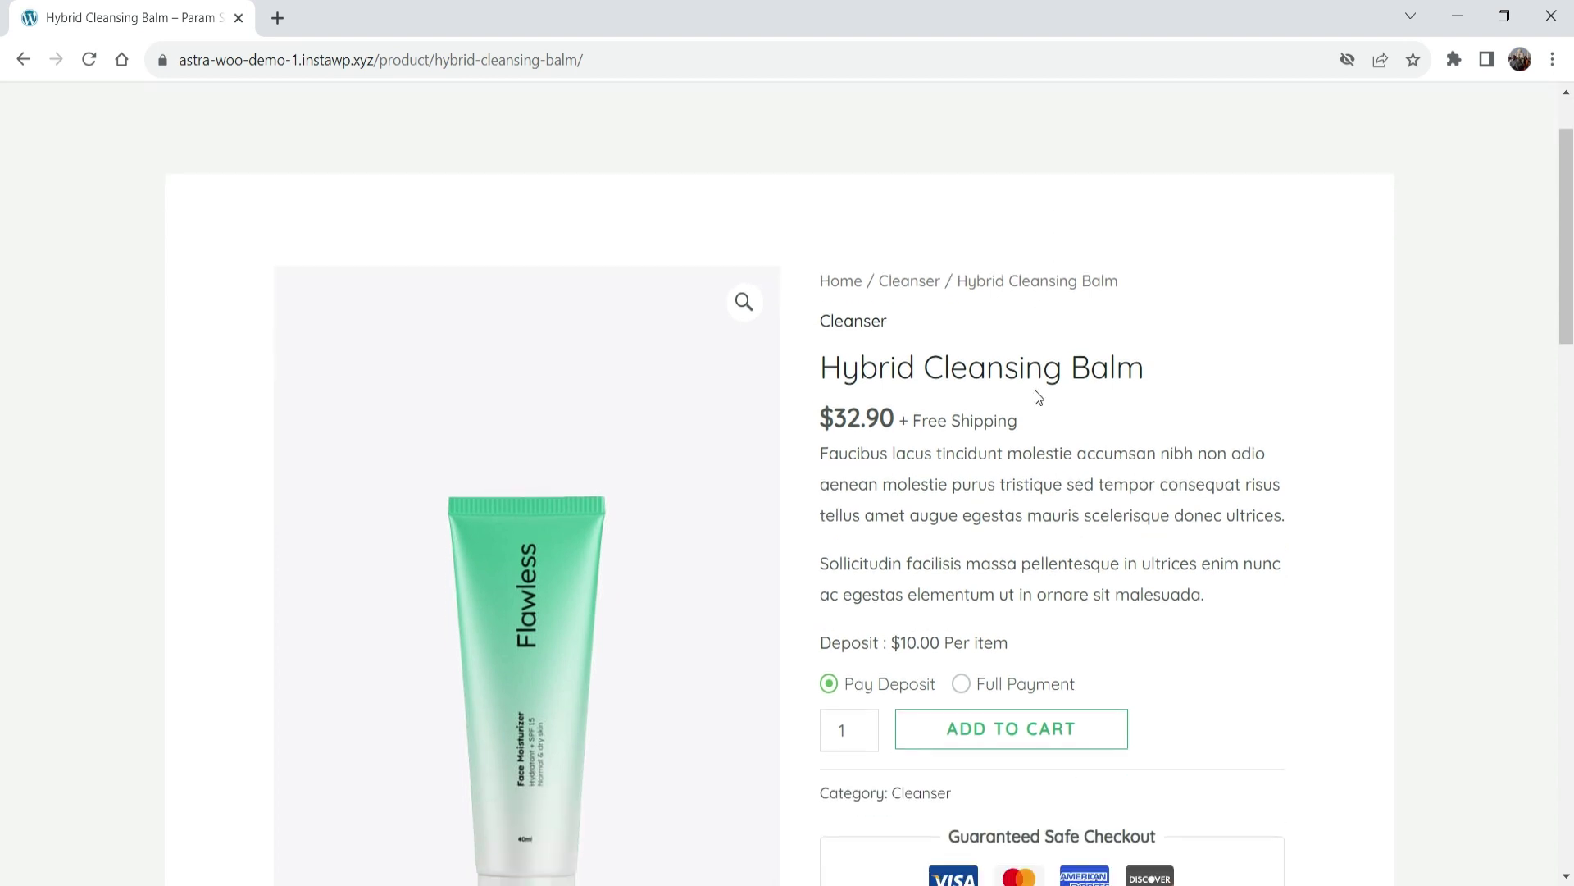
{"action": "scroll", "coordinate": [1035, 390], "scroll_direction": "down", "scroll_amount": 3}
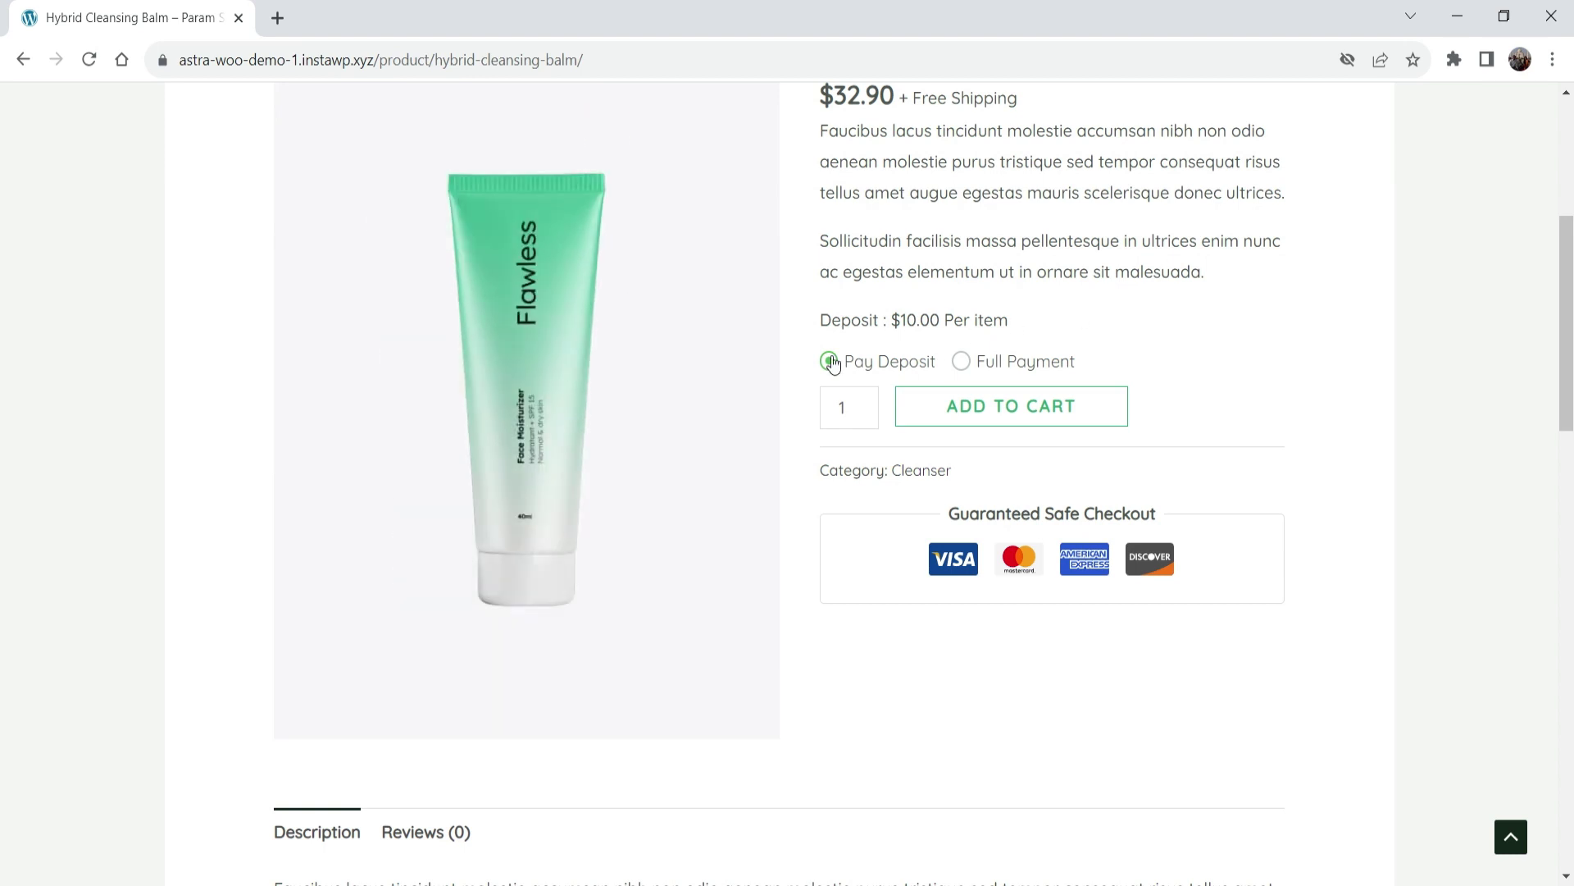
{"action": "left_click", "coordinate": [979, 412]}
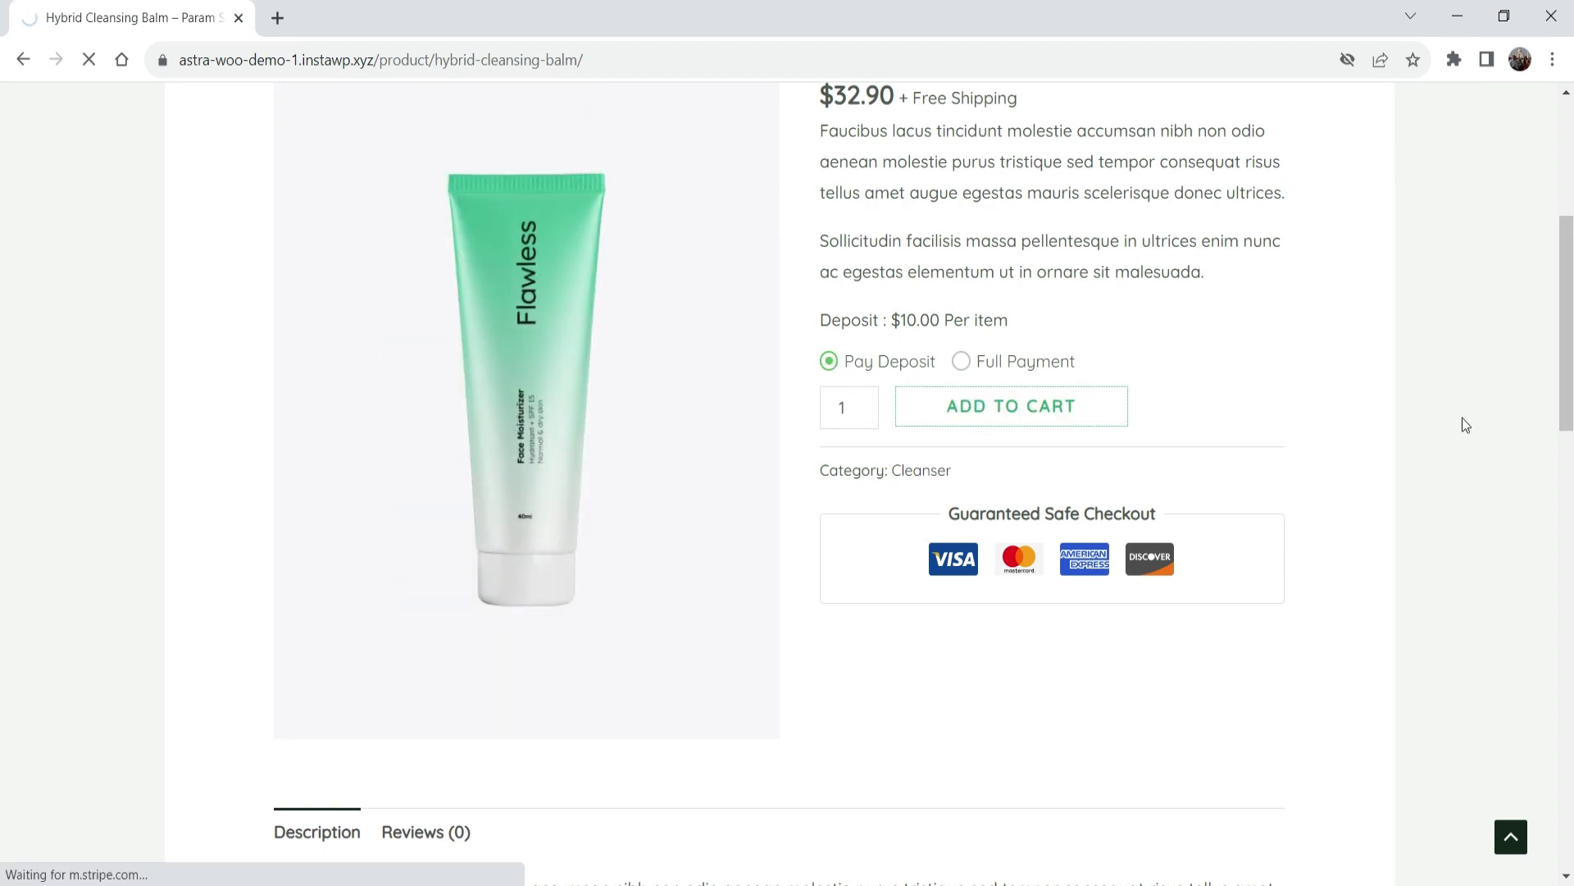
{"action": "left_click", "coordinate": [1165, 427]}
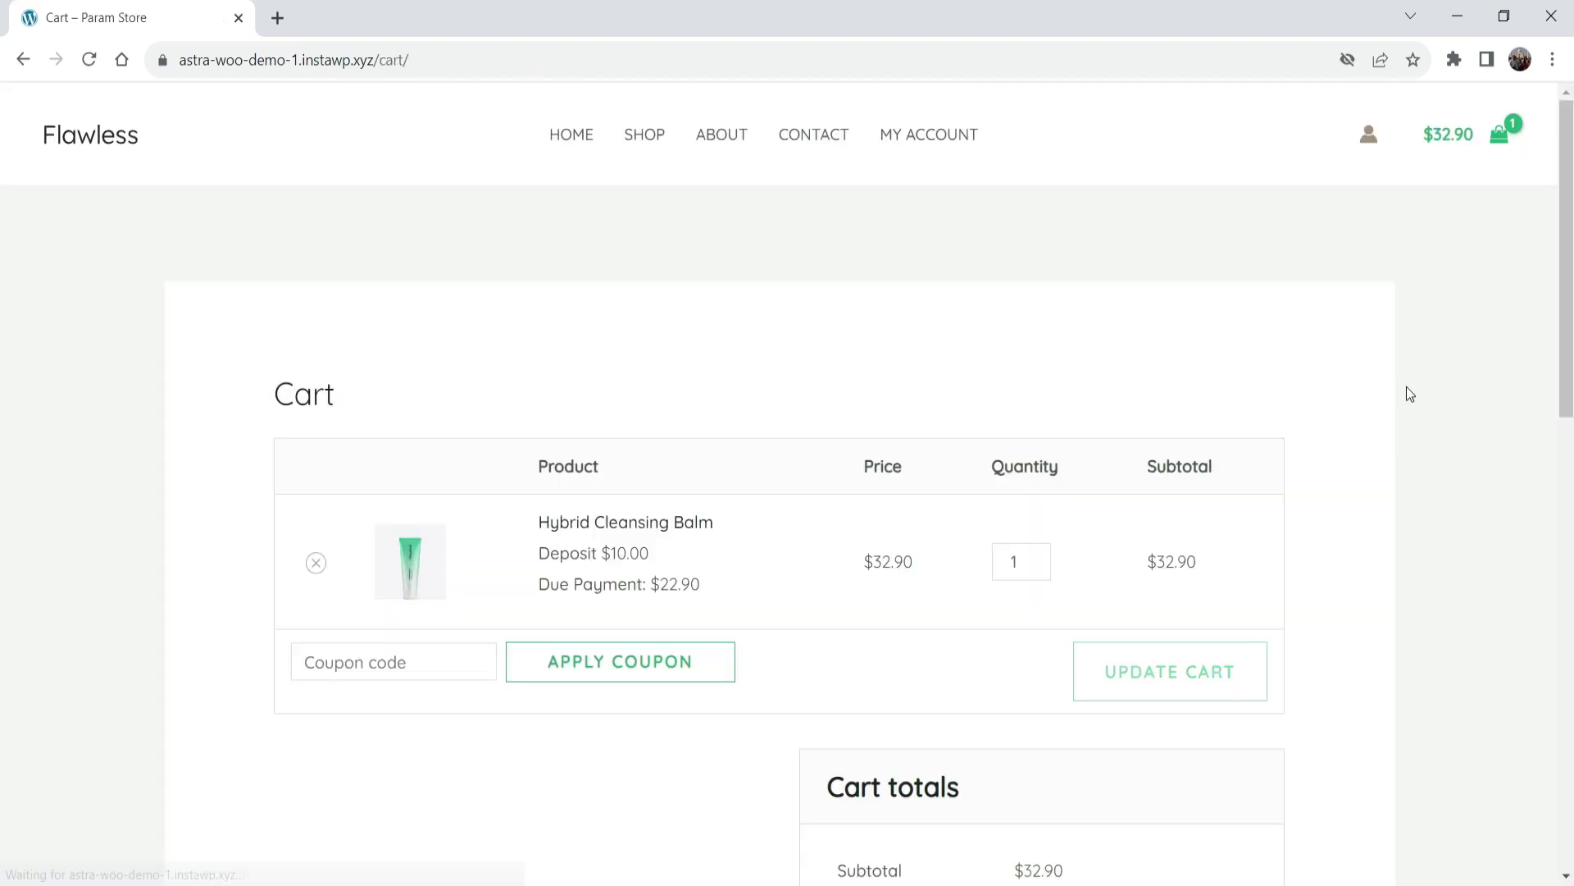
{"action": "scroll", "coordinate": [1405, 394], "scroll_direction": "down", "scroll_amount": 5}
{"action": "left_click", "coordinate": [1068, 691]}
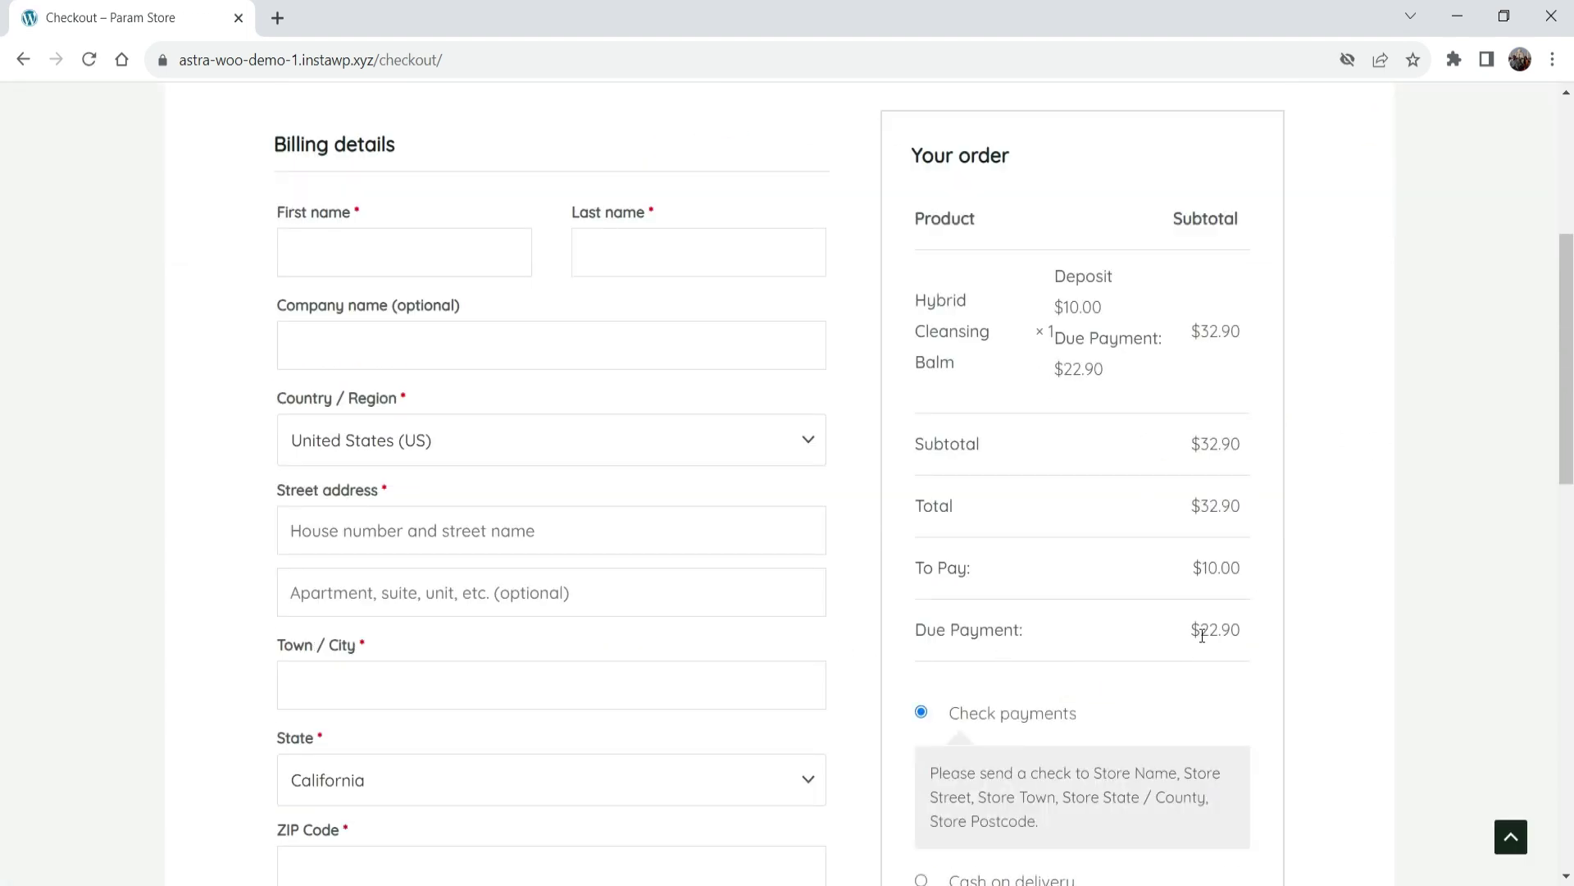
Fill in the customer's name from saved details and the billing street address.
{"action": "left_click", "coordinate": [369, 263]}
{"action": "left_click", "coordinate": [460, 348]}
{"action": "left_click", "coordinate": [369, 531]}
{"action": "type", "text": "123 lake street"}
{"action": "scroll", "coordinate": [419, 492], "scroll_direction": "down", "scroll_amount": 5}
Enter the billing town or city, state, PIN code and the customer's phone number.
{"action": "left_click", "coordinate": [419, 276]}
{"action": "type", "text": "new york"}
{"action": "left_click", "coordinate": [551, 349]}
{"action": "type", "text": "new"}
{"action": "left_click", "coordinate": [440, 583]}
{"action": "left_click", "coordinate": [551, 440]}
{"action": "type", "text": "711001"}
{"action": "left_click", "coordinate": [551, 533]}
{"action": "type", "text": "2222222222"}
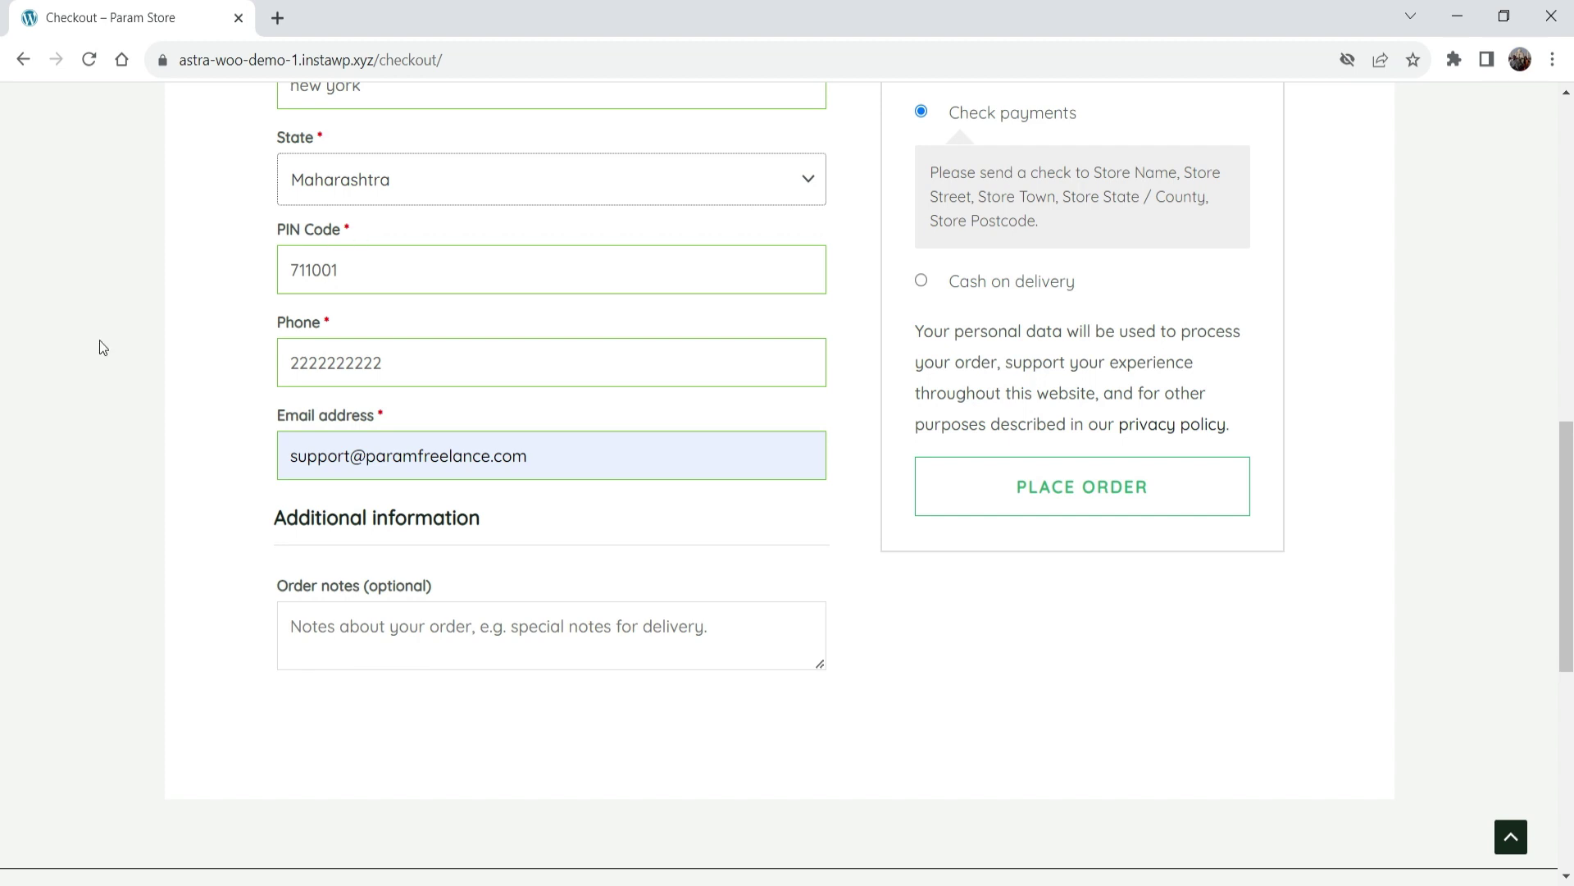
Place the order with Cash on delivery and decline the browser's Save address popup.
{"action": "left_click", "coordinate": [924, 284]}
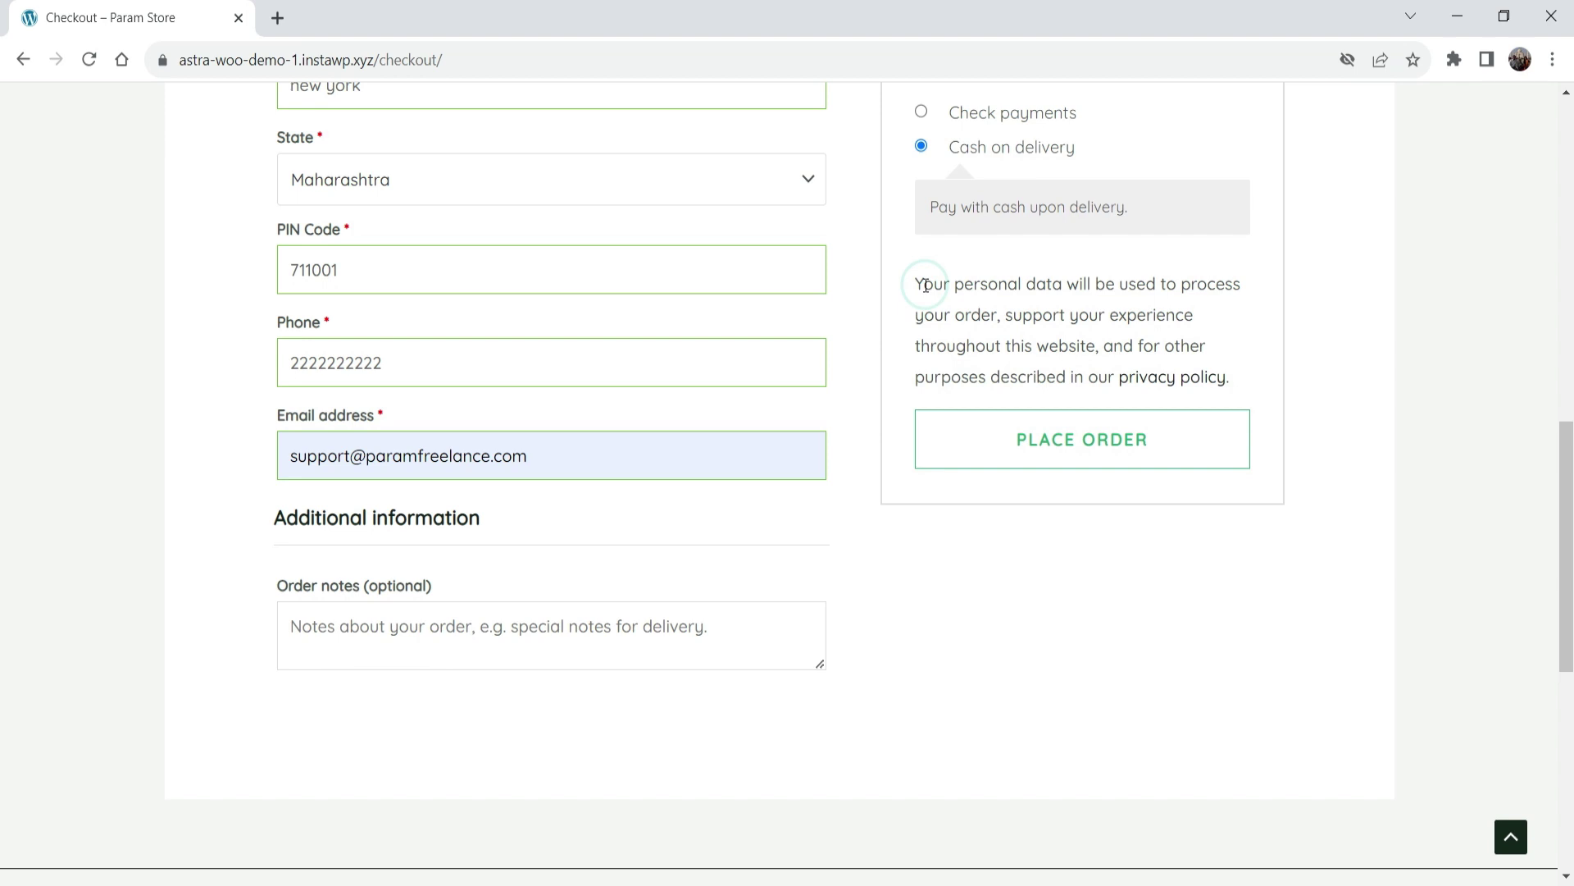
{"action": "left_click", "coordinate": [1077, 449]}
{"action": "left_click", "coordinate": [1364, 496]}
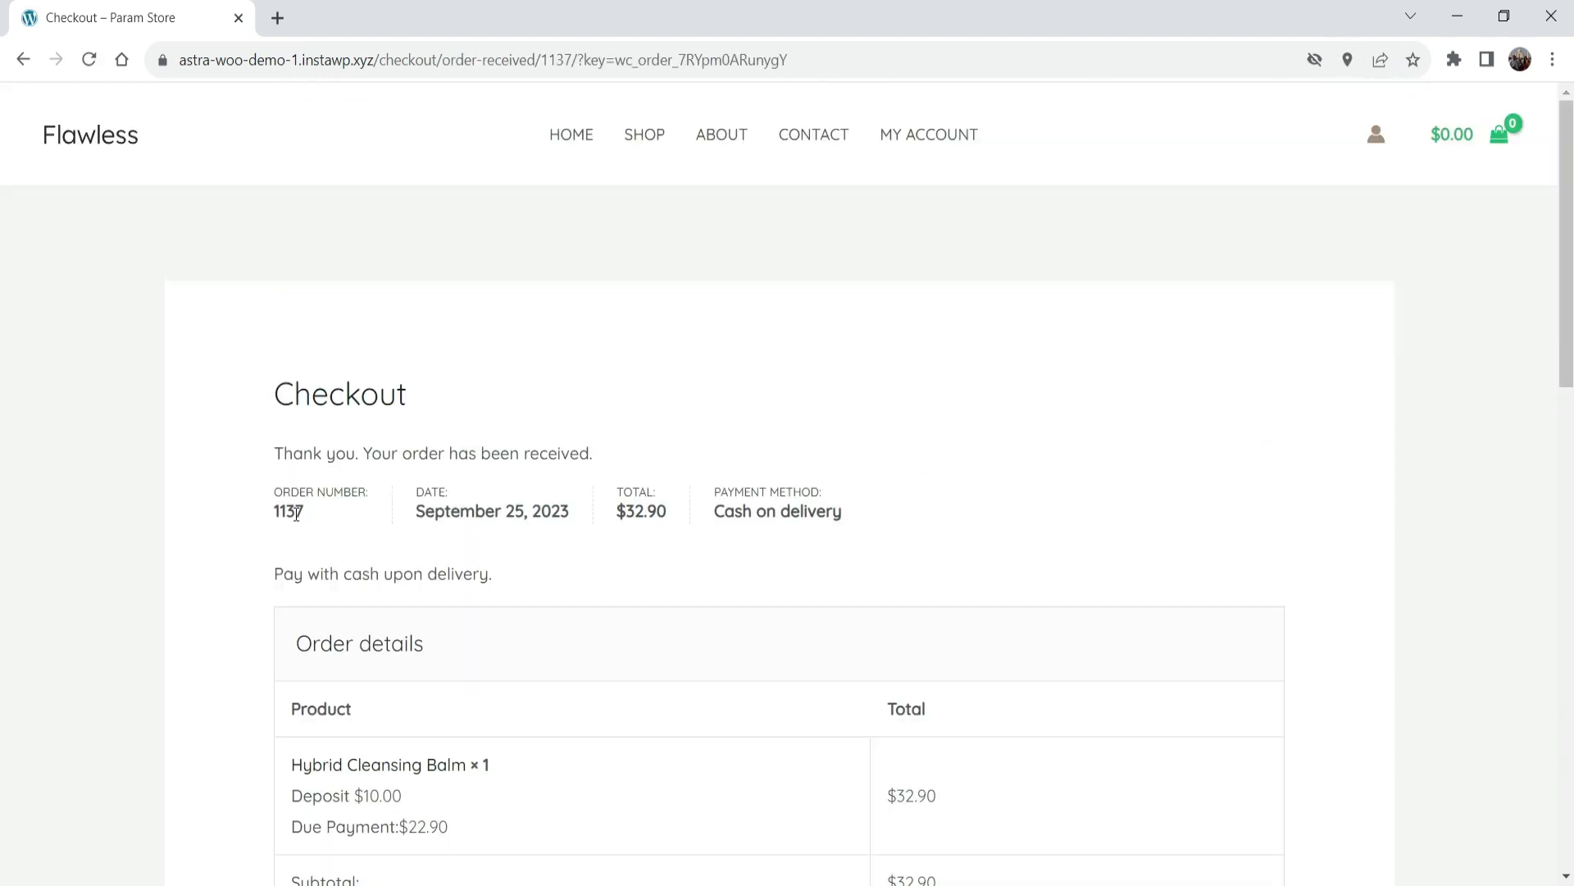
Highlight the $10.00 paid and $22.90 due amounts on the order-received page.
{"action": "left_click_drag", "start_coordinate": [296, 514], "coordinate": [902, 527]}
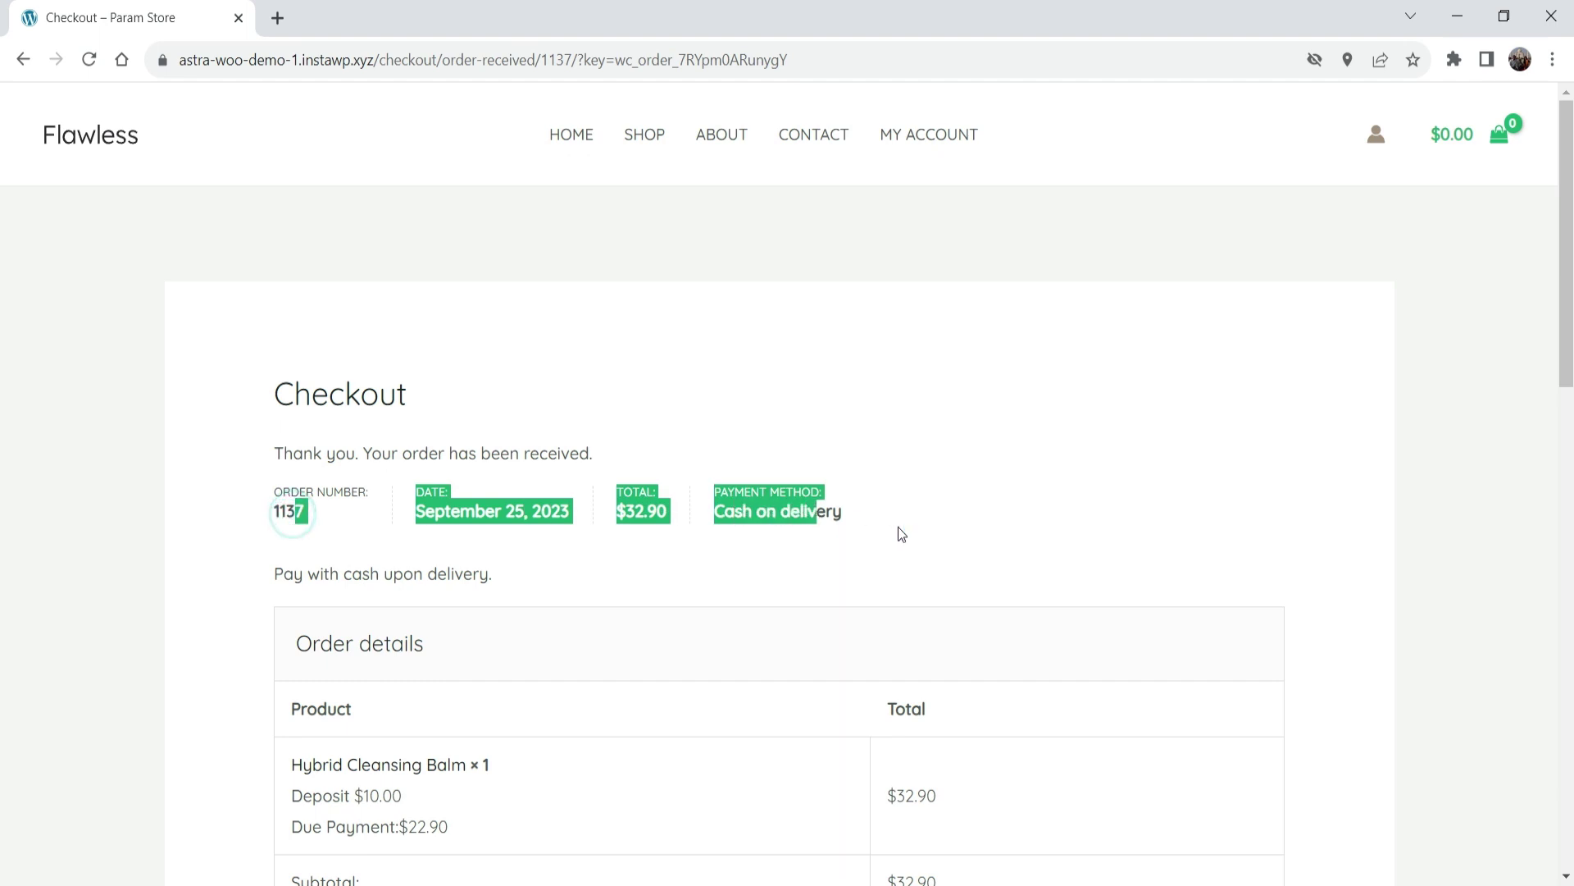
{"action": "left_click", "coordinate": [902, 527]}
{"action": "scroll", "coordinate": [731, 420], "scroll_direction": "down", "scroll_amount": 4}
{"action": "left_click_drag", "start_coordinate": [963, 738], "coordinate": [887, 736]}
{"action": "left_click_drag", "start_coordinate": [968, 783], "coordinate": [882, 784]}
{"action": "left_click", "coordinate": [969, 784]}
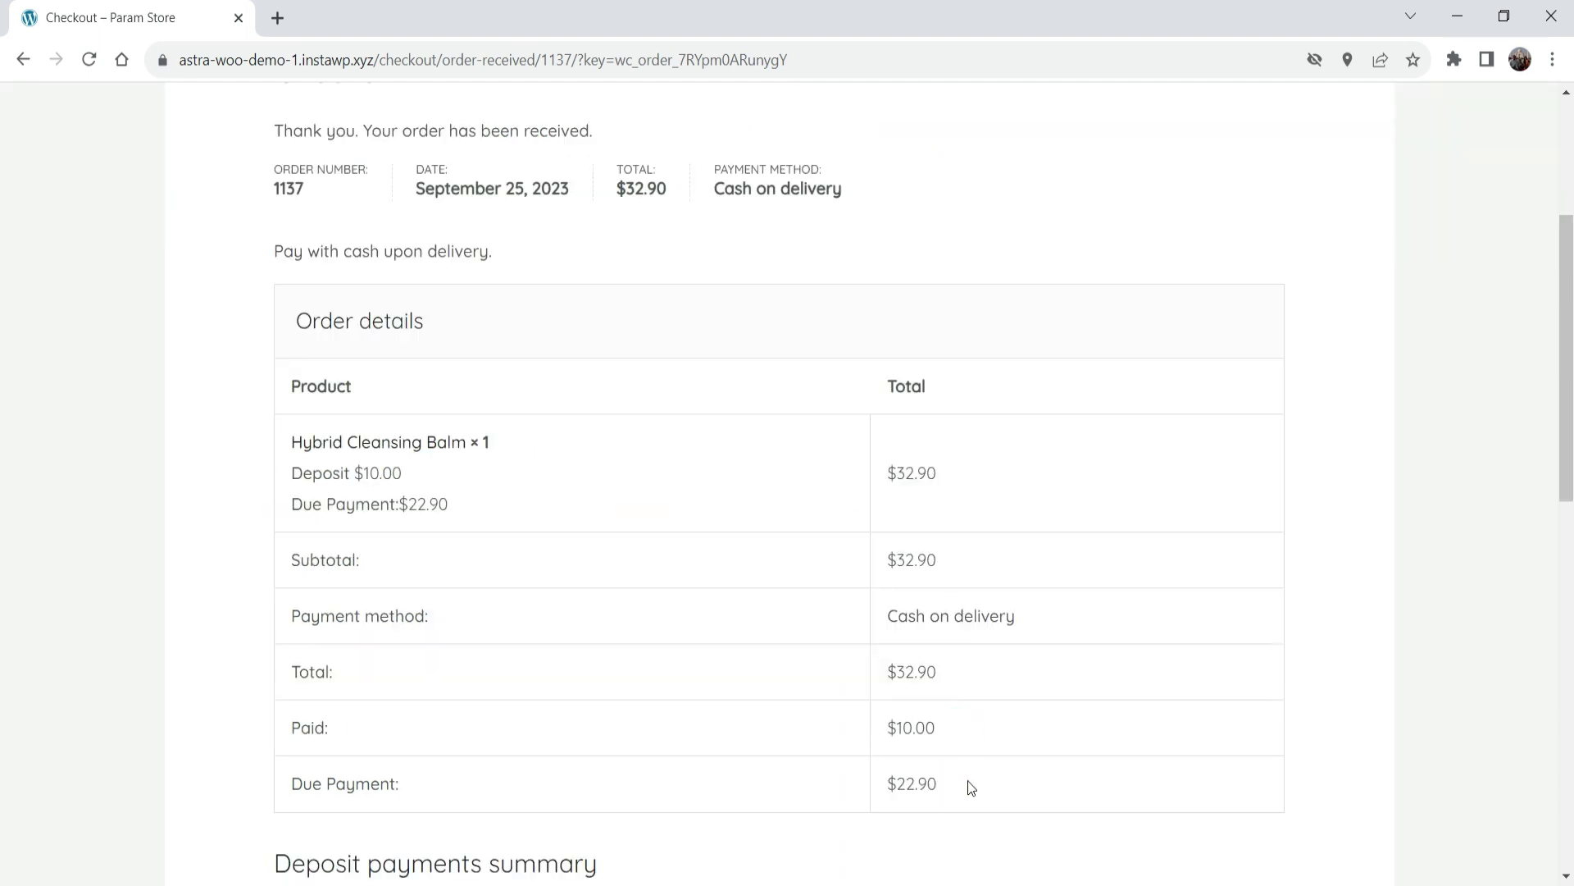
{"action": "scroll", "coordinate": [1230, 515], "scroll_direction": "up", "scroll_amount": 4}
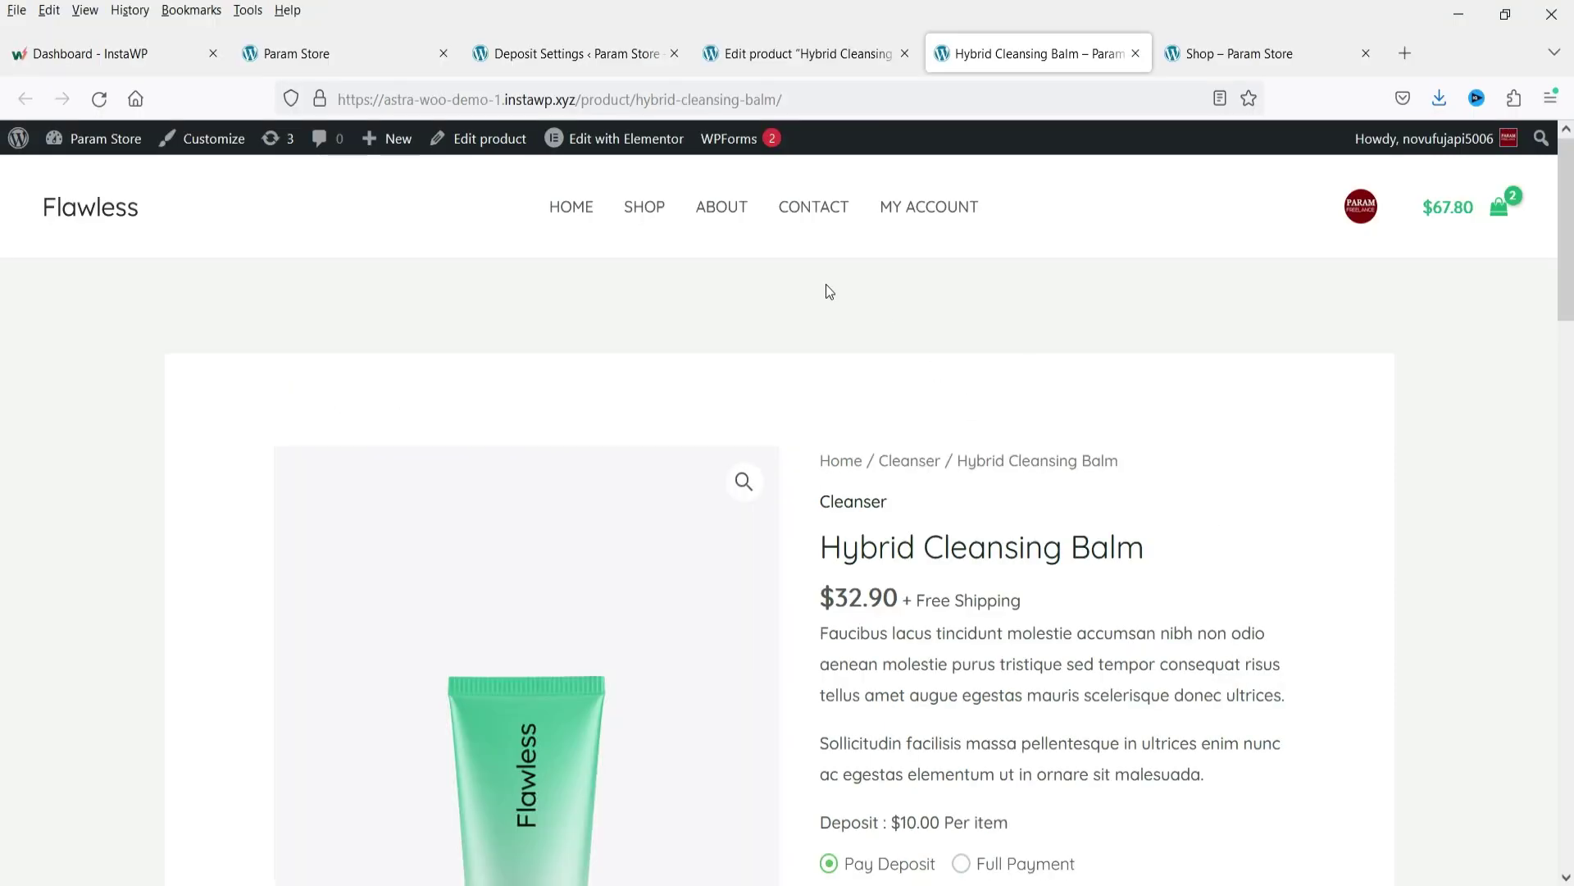
Return to the admin and open the new test order from WooCommerce Orders.
{"action": "left_click", "coordinate": [576, 54]}
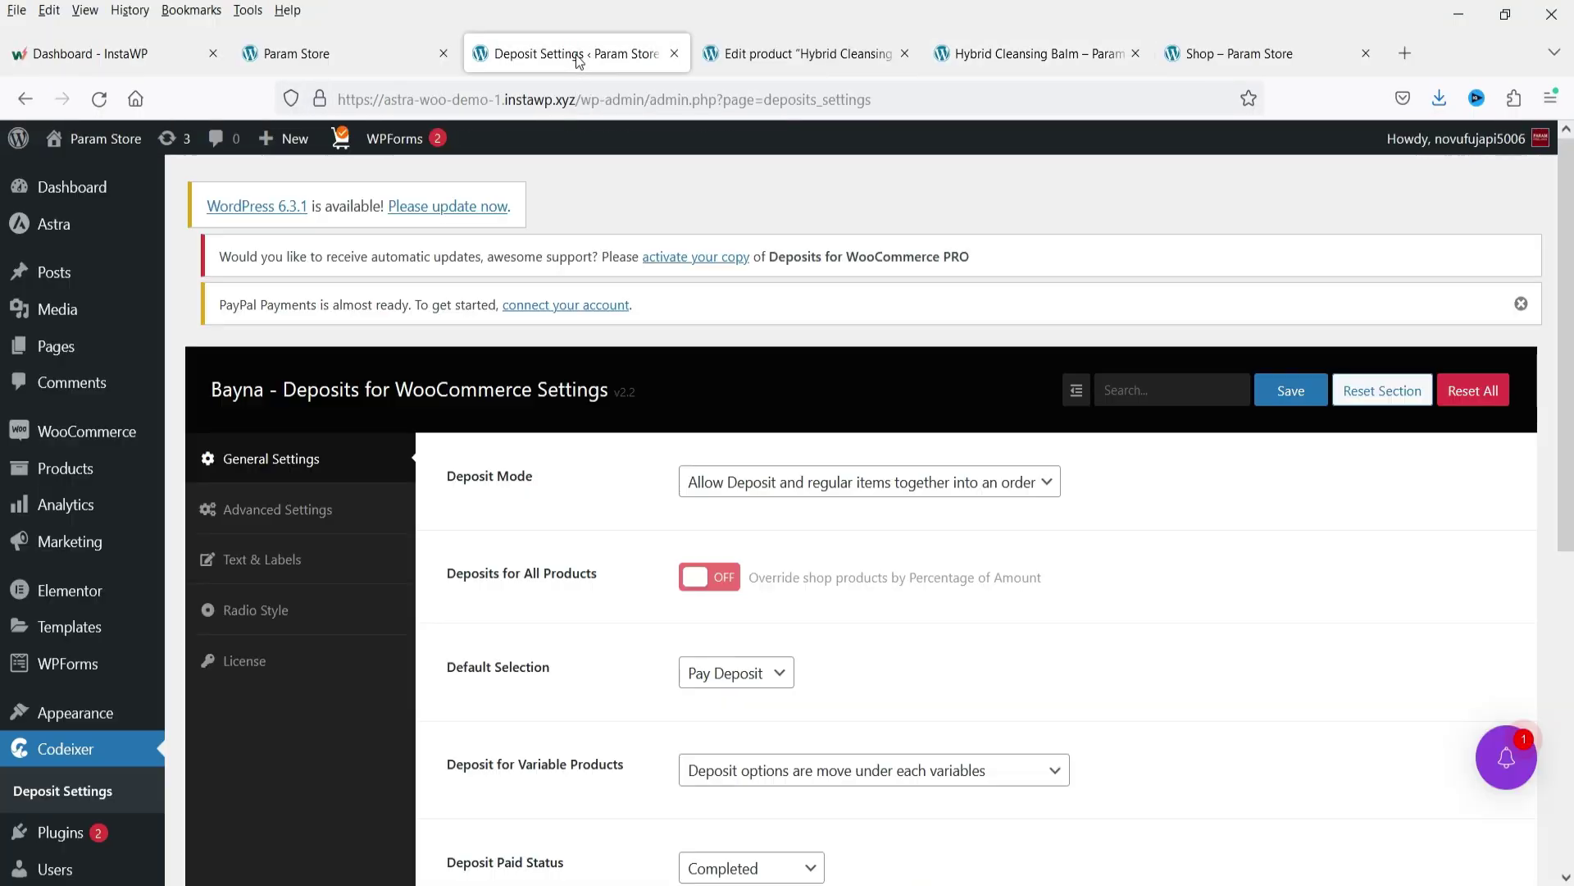
{"action": "mouse_move", "coordinate": [82, 431]}
{"action": "left_click", "coordinate": [220, 464]}
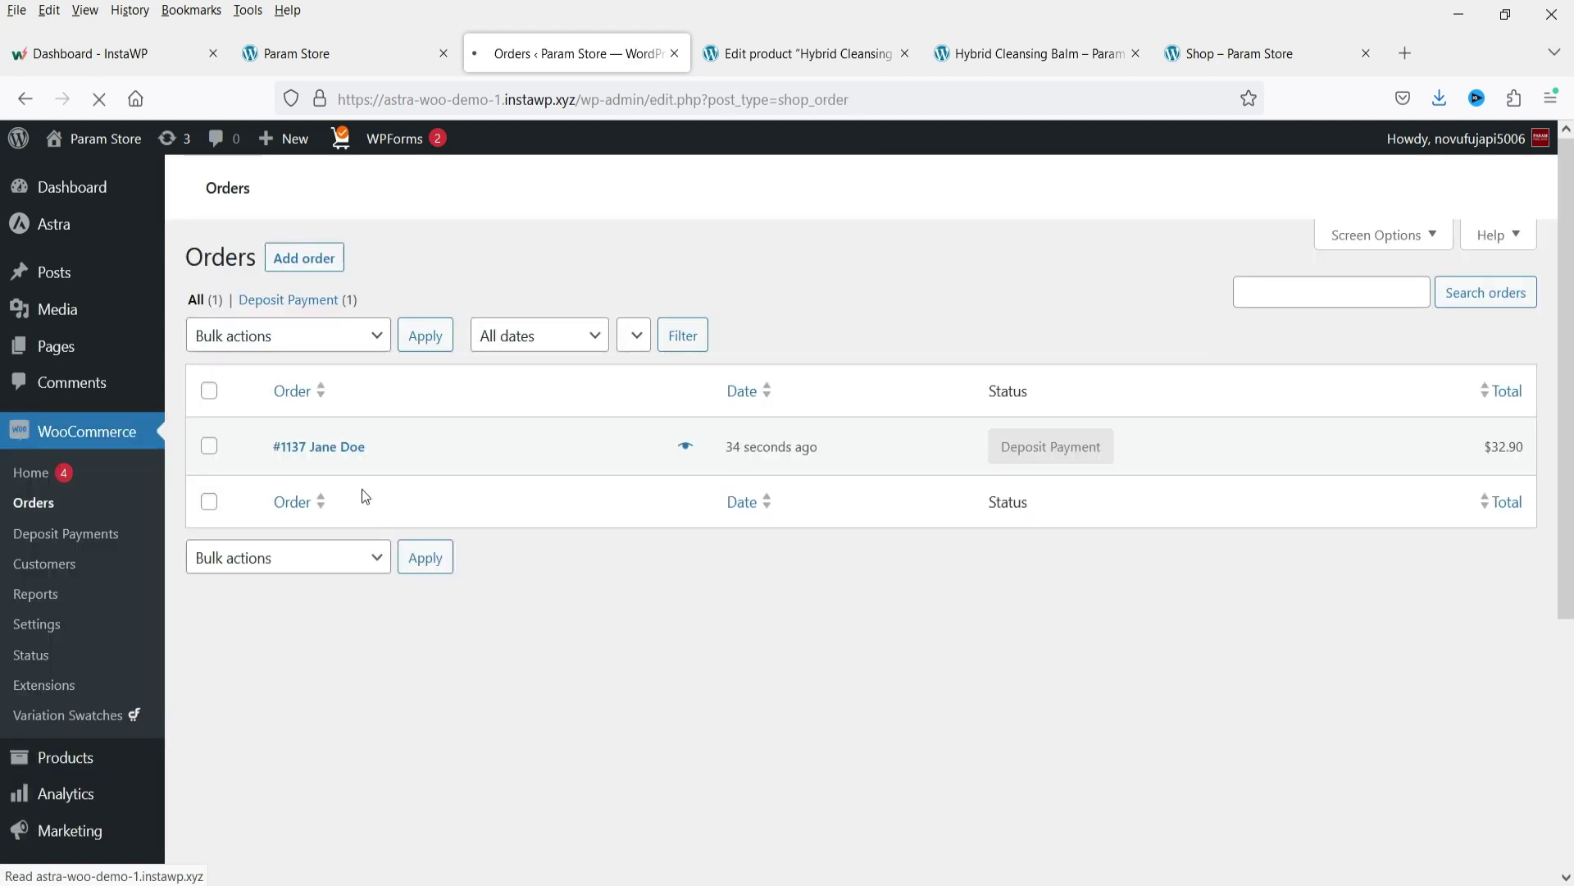
{"action": "mouse_move", "coordinate": [1044, 603]}
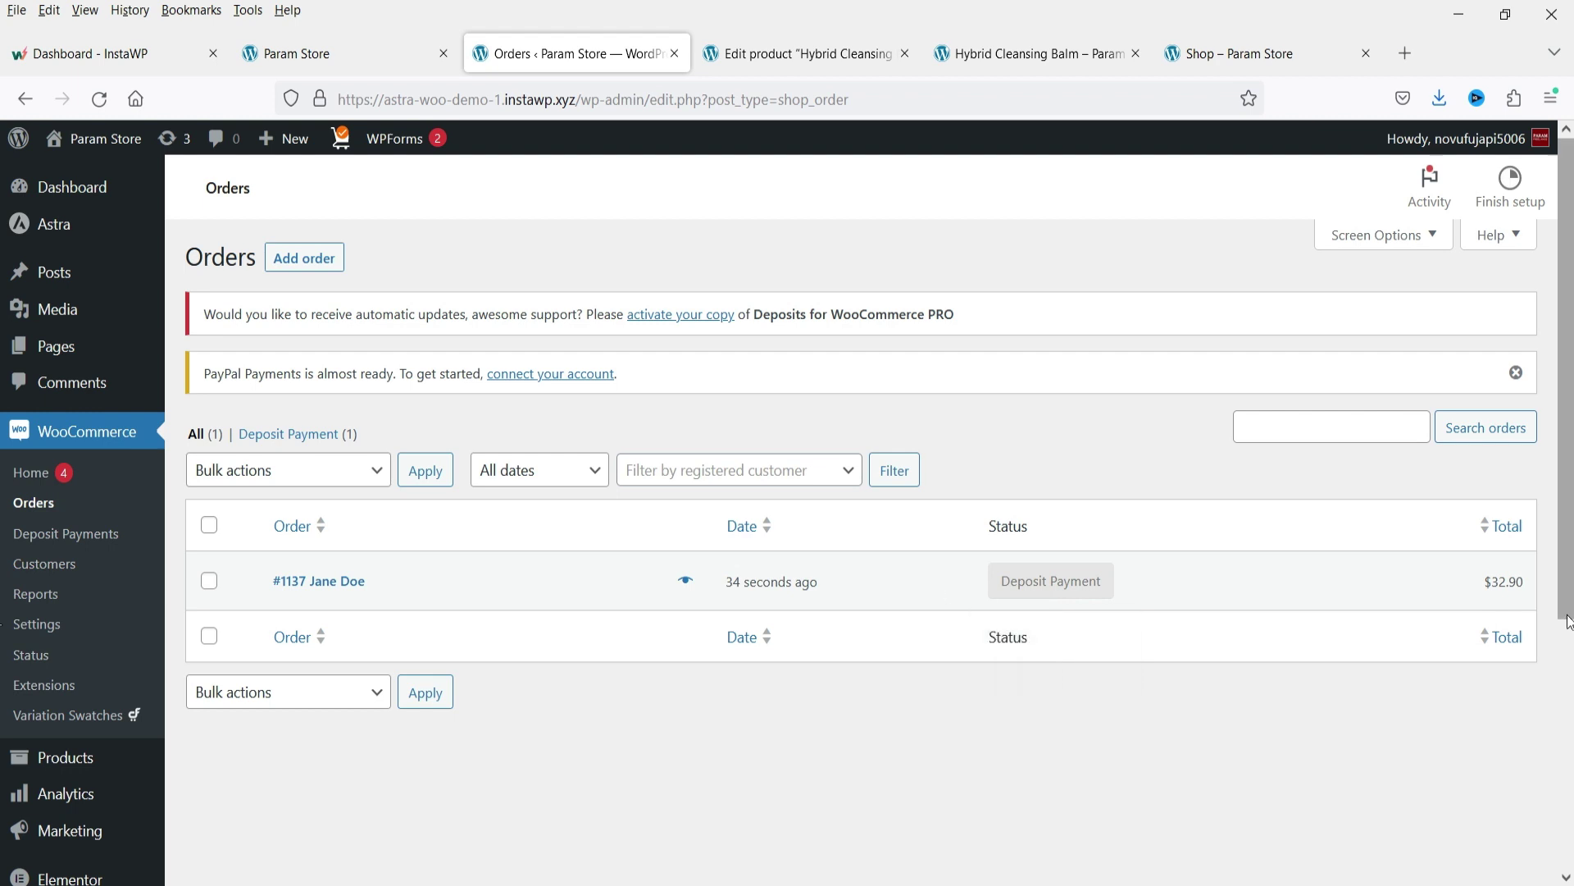
{"action": "left_click", "coordinate": [337, 581]}
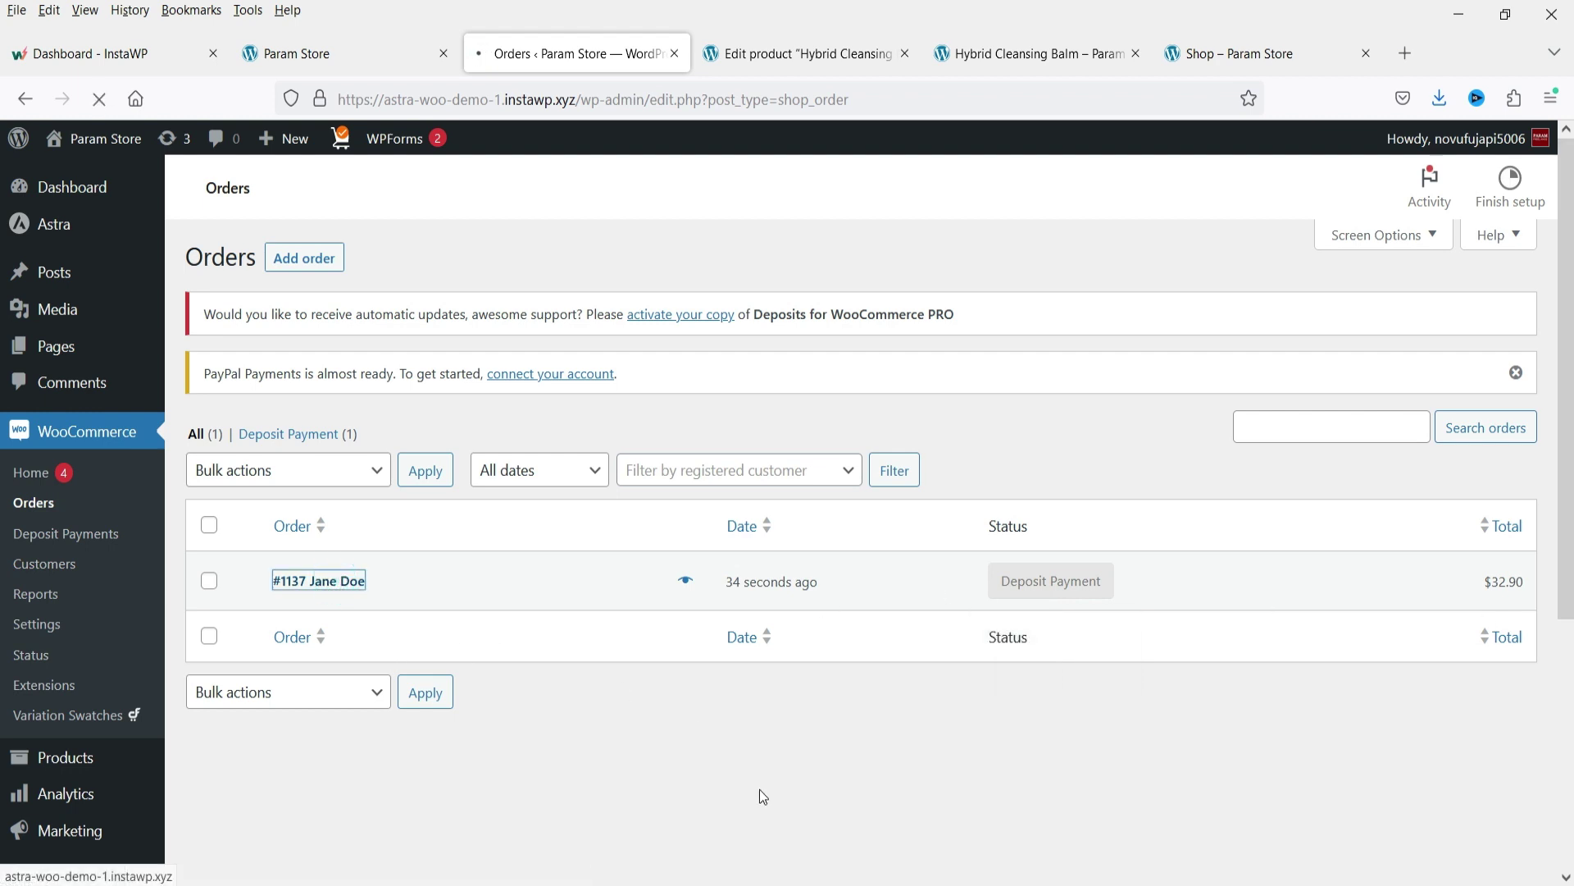
Check the $10.00 deposit and $22.90 due amounts on order 1137, then open Order actions.
{"action": "scroll", "coordinate": [661, 556], "scroll_direction": "down", "scroll_amount": 4}
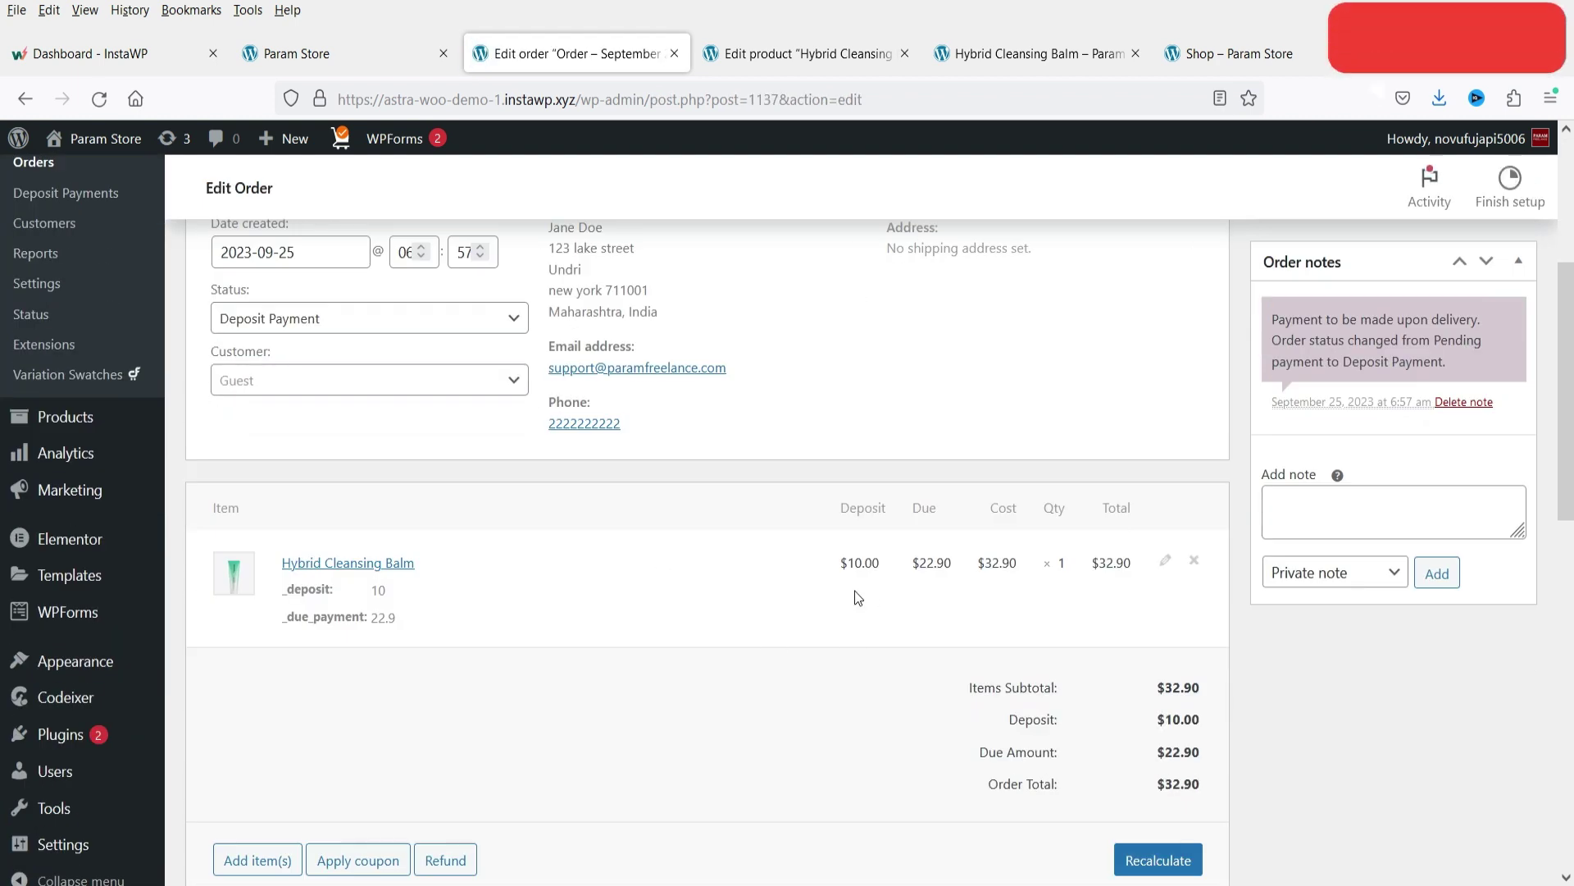
{"action": "double_click", "coordinate": [853, 564]}
{"action": "left_click", "coordinate": [942, 592]}
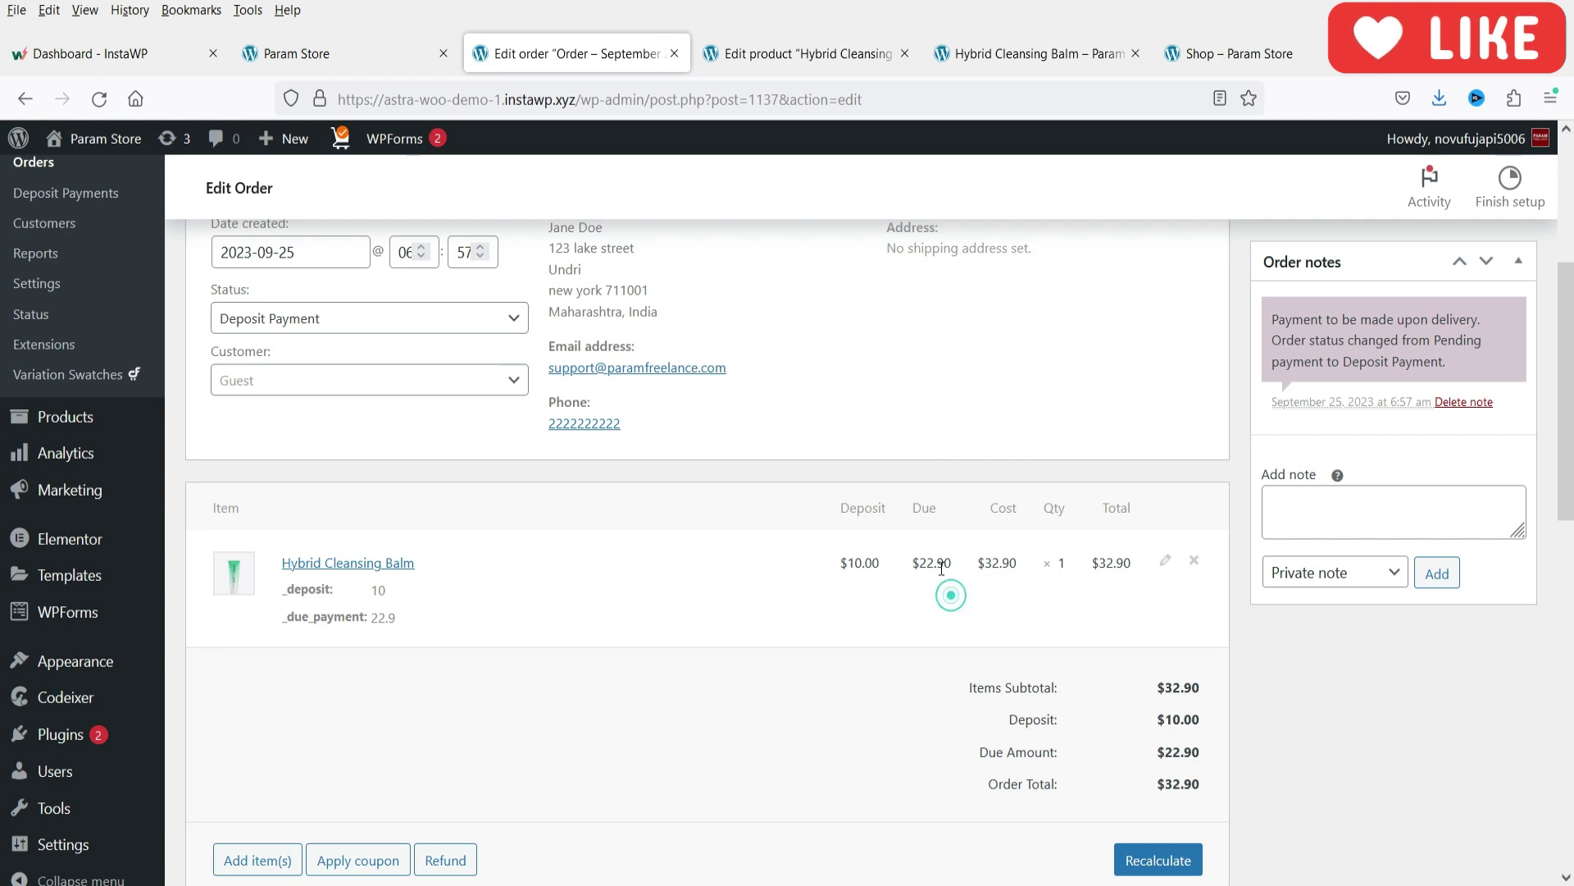
{"action": "double_click", "coordinate": [920, 563]}
{"action": "left_click", "coordinate": [948, 613]}
{"action": "scroll", "coordinate": [896, 587], "scroll_direction": "down", "scroll_amount": 4}
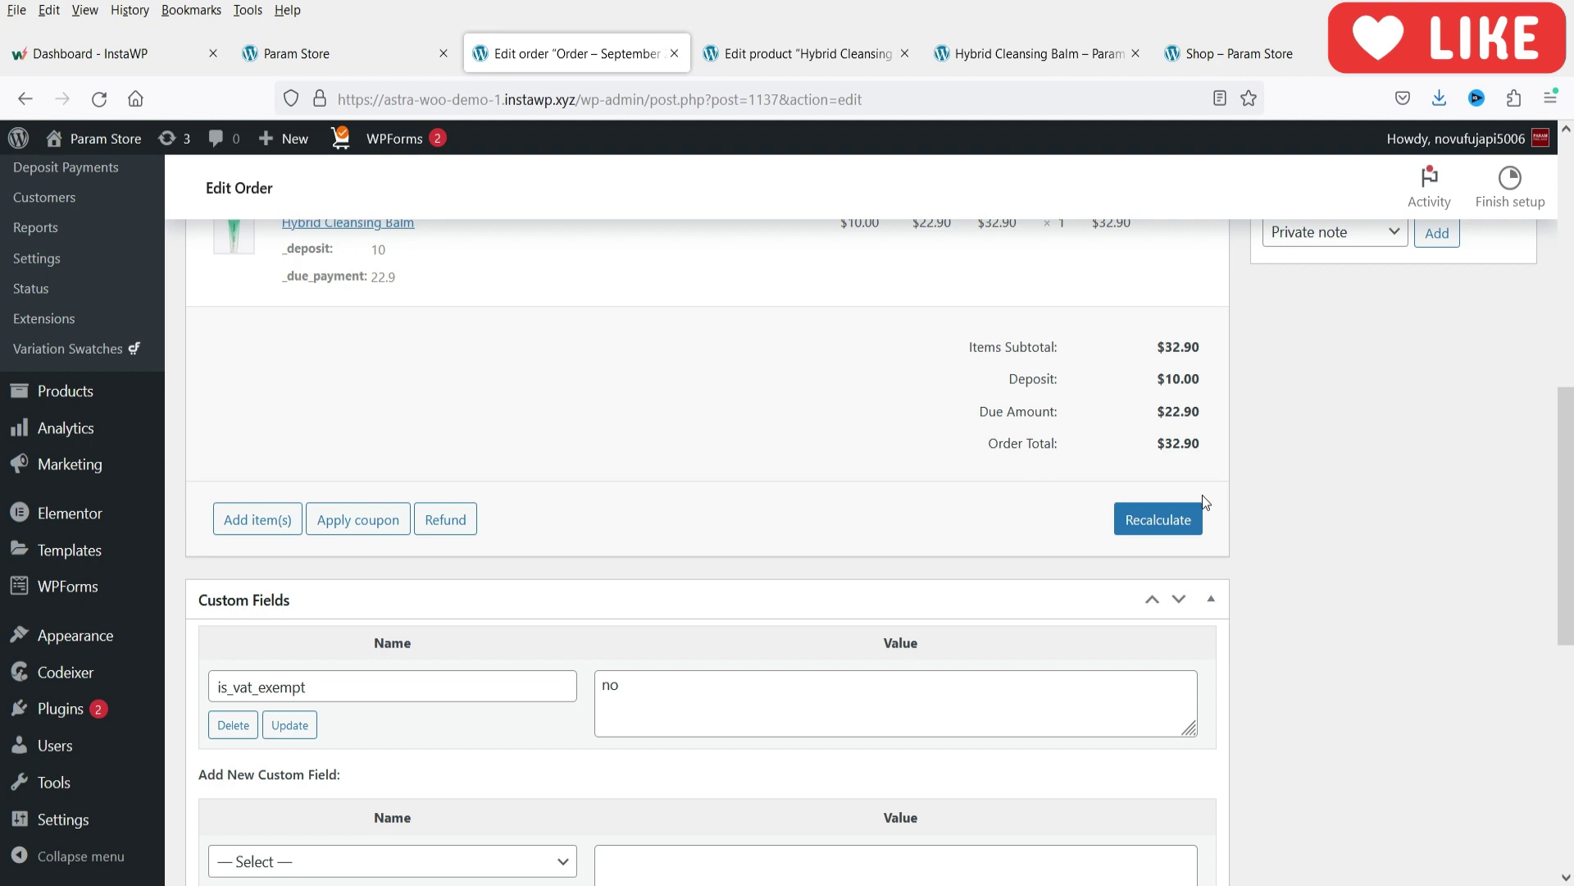
{"action": "scroll", "coordinate": [1205, 501], "scroll_direction": "up", "scroll_amount": 8}
{"action": "left_click", "coordinate": [1330, 487]}
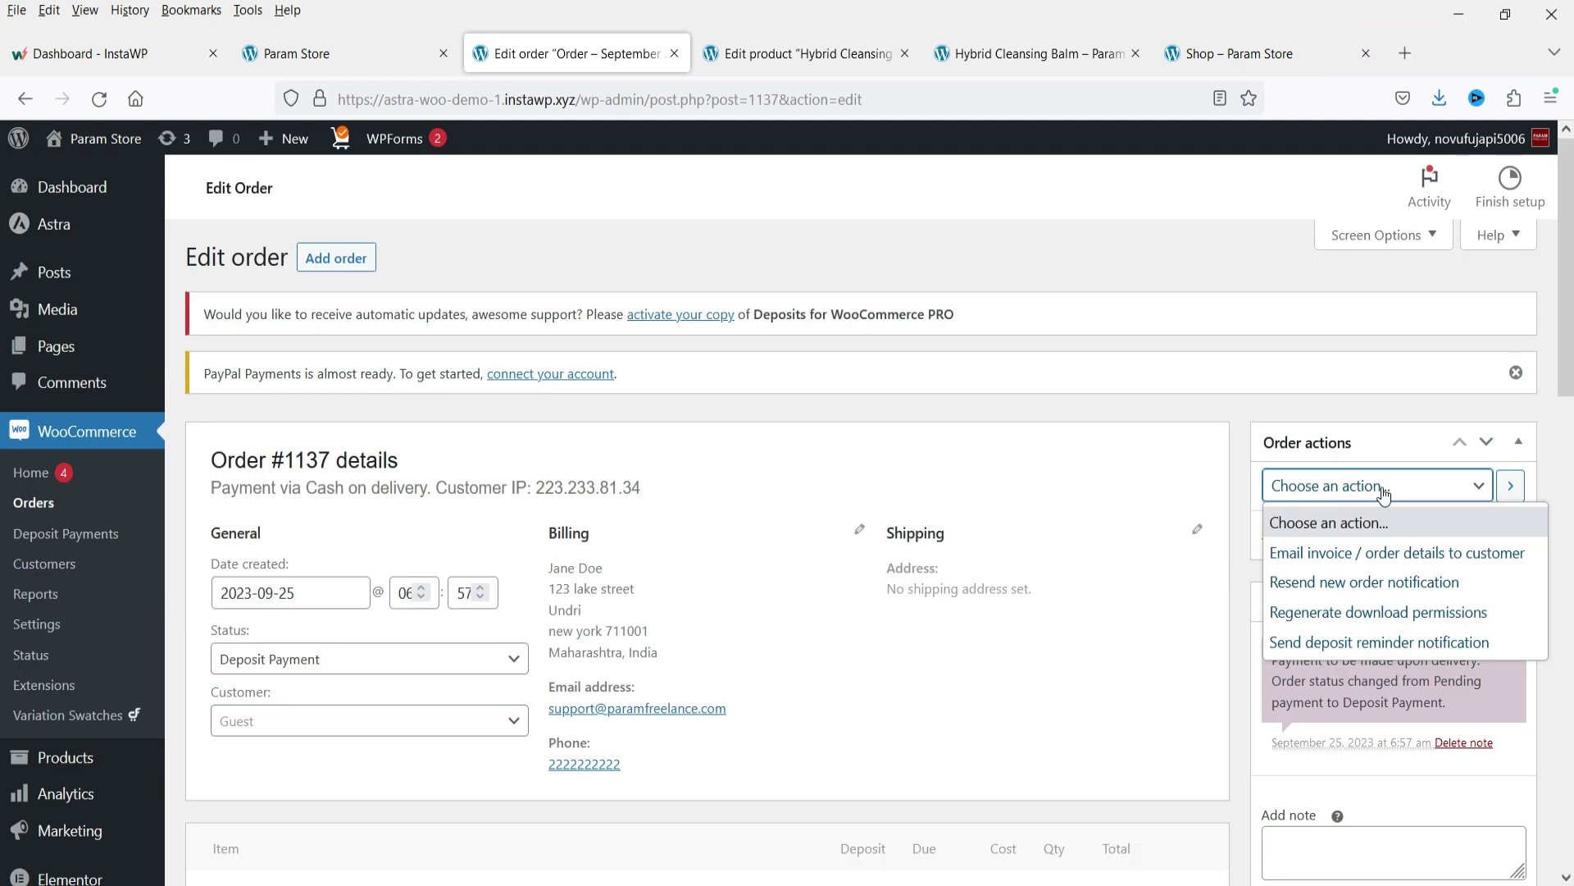
Choose Send deposit reminder notification for order 1137, then go to WooCommerce Deposit Payments.
{"action": "left_click", "coordinate": [1368, 644]}
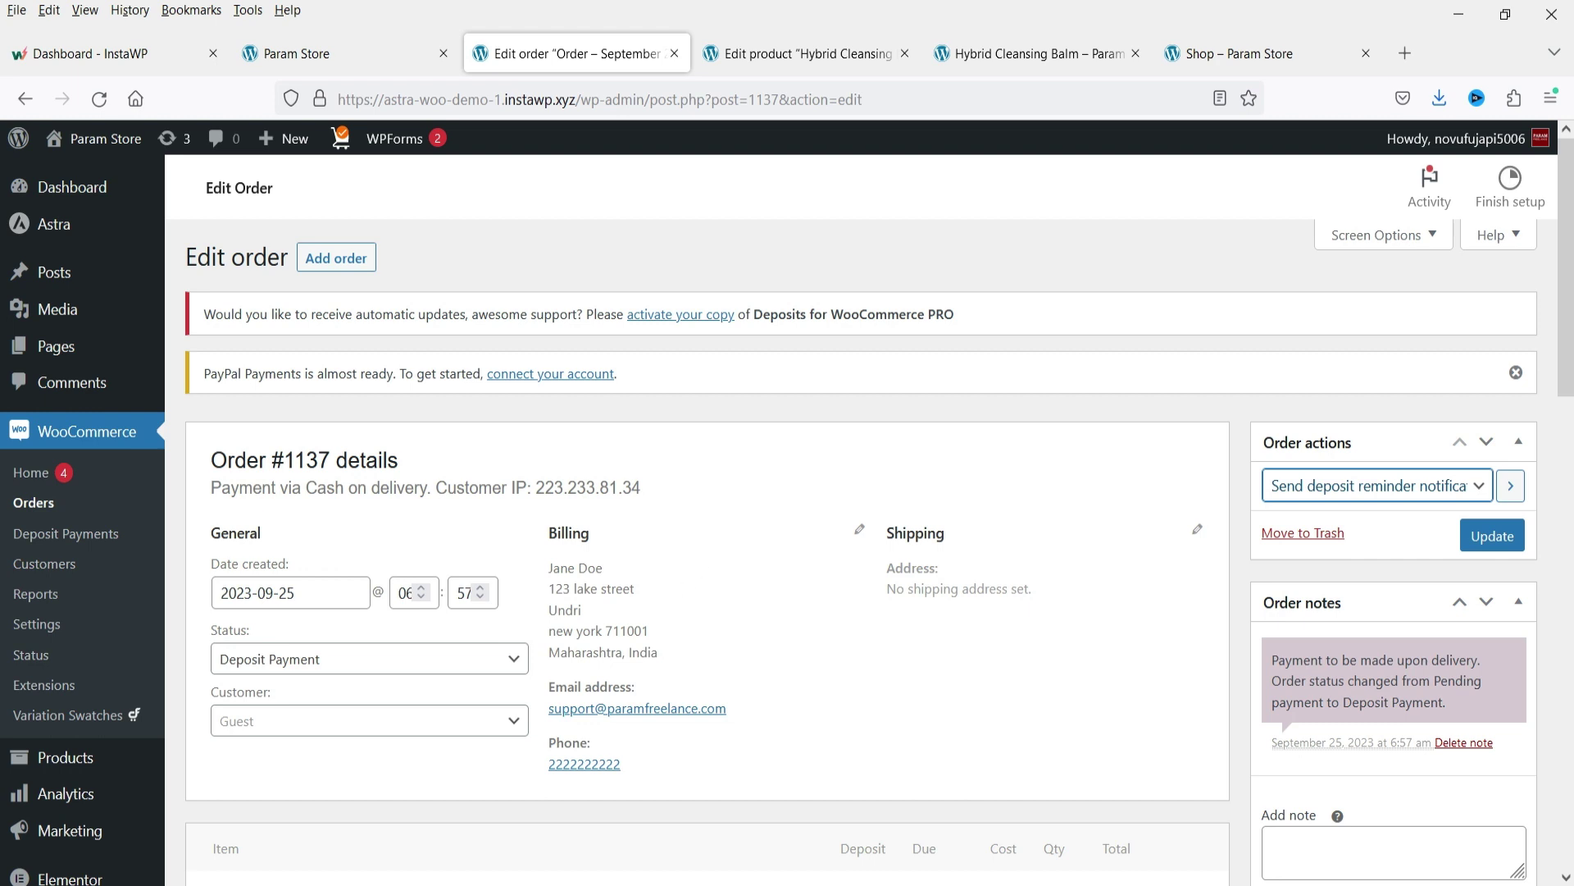
{"action": "left_click", "coordinate": [65, 534]}
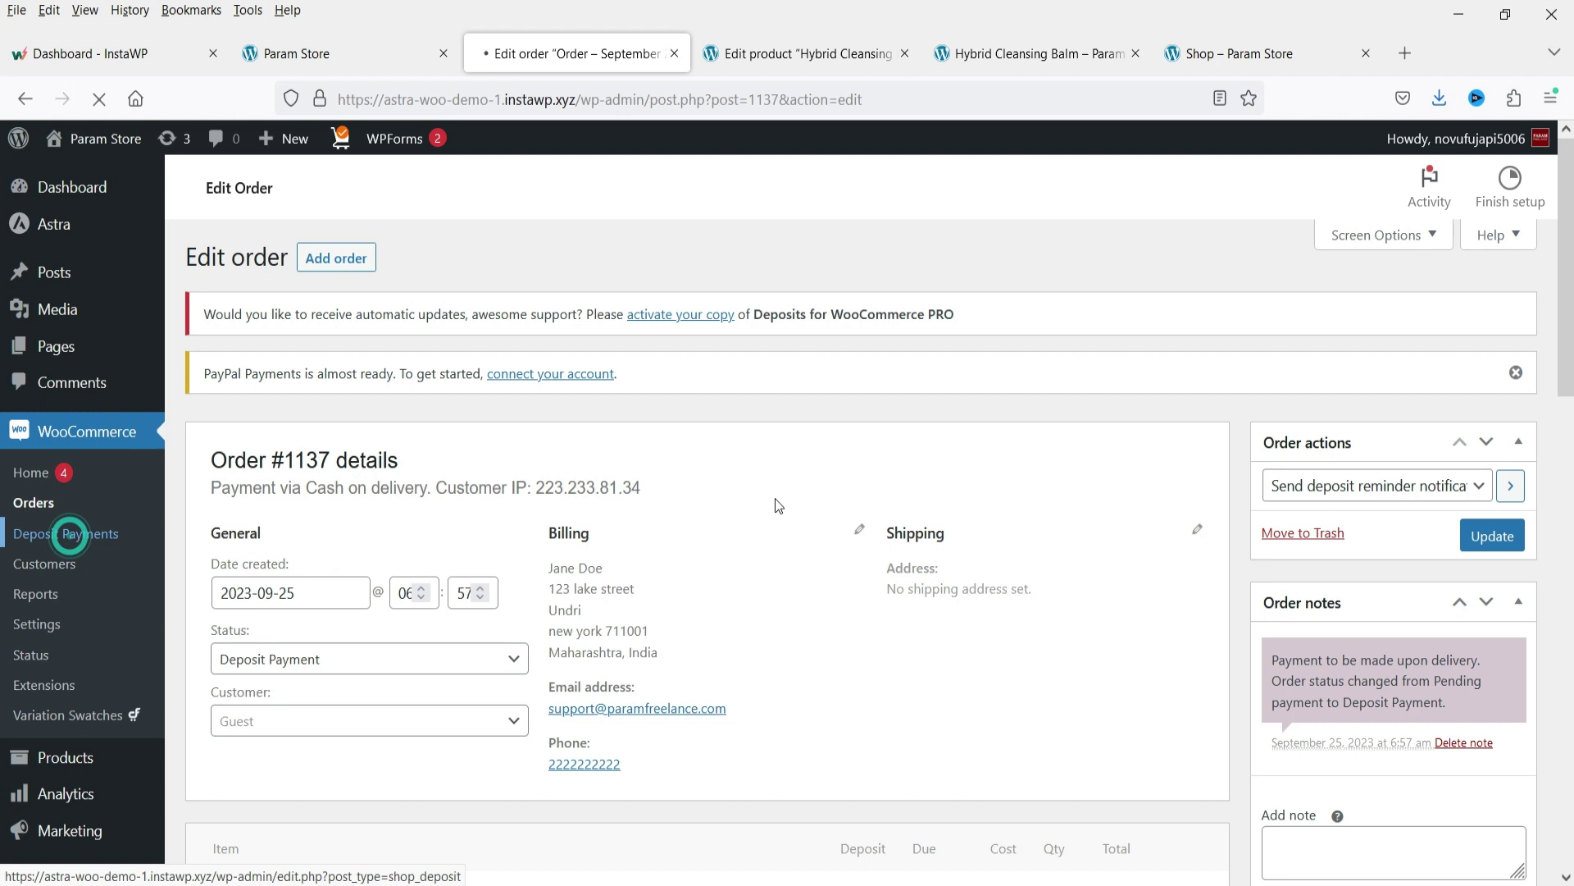